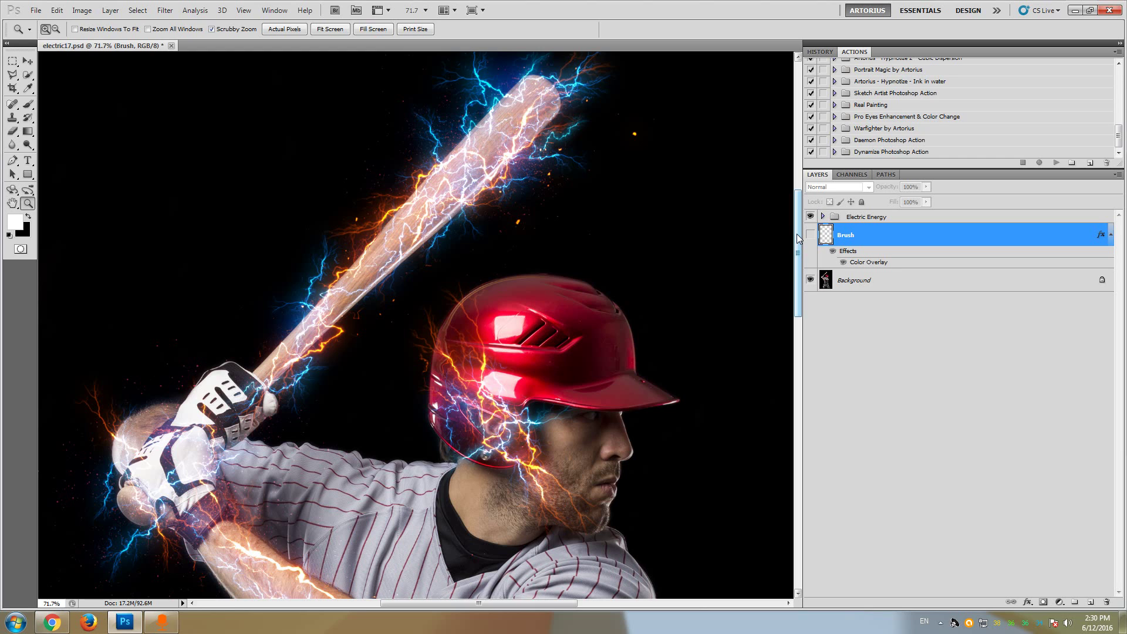
Examine the finished lightning effect on the bat, gloves, helmet and arm up close.
mouse_move(798, 234)
mouse_down()
mouse_move(792, 300)
mouse_move(795, 229)
mouse_up()
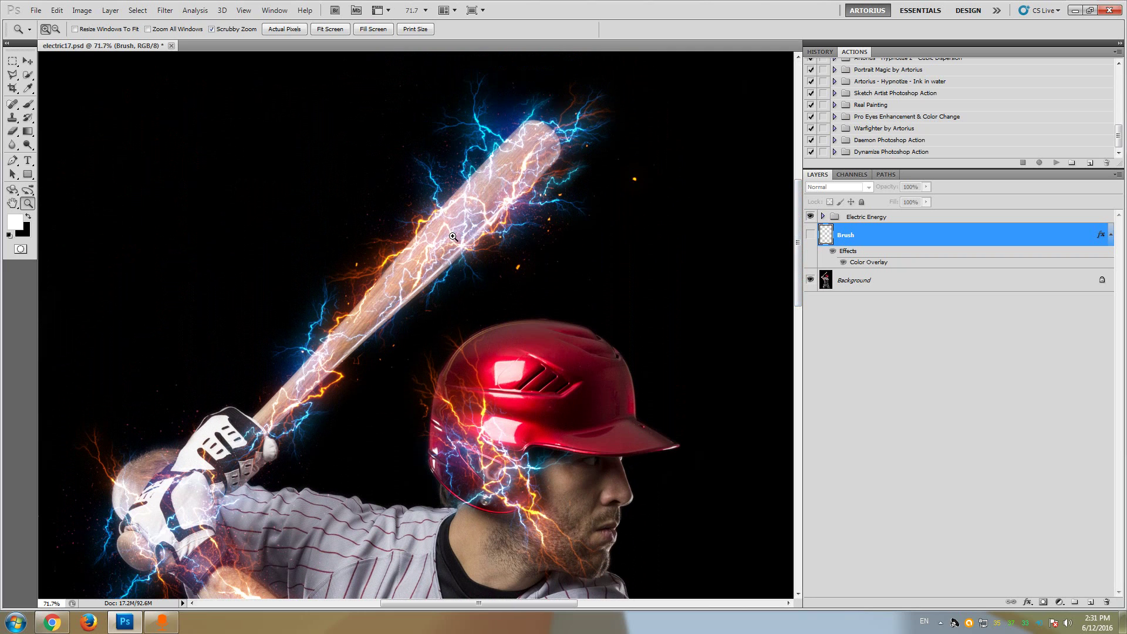
click(524, 144)
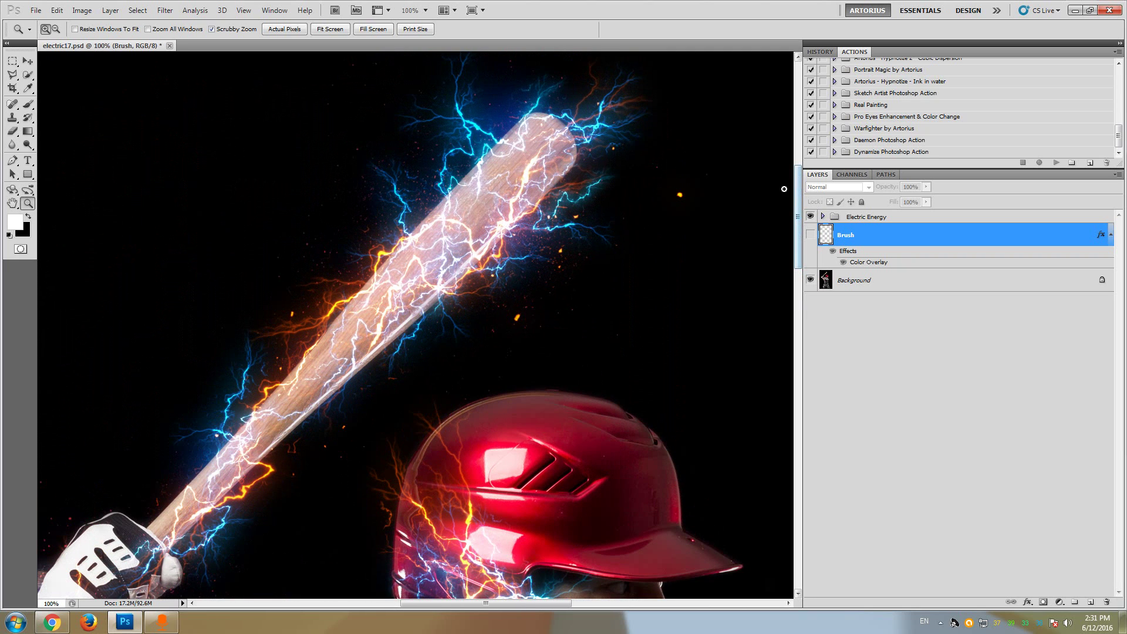
drag(801, 189, 801, 218)
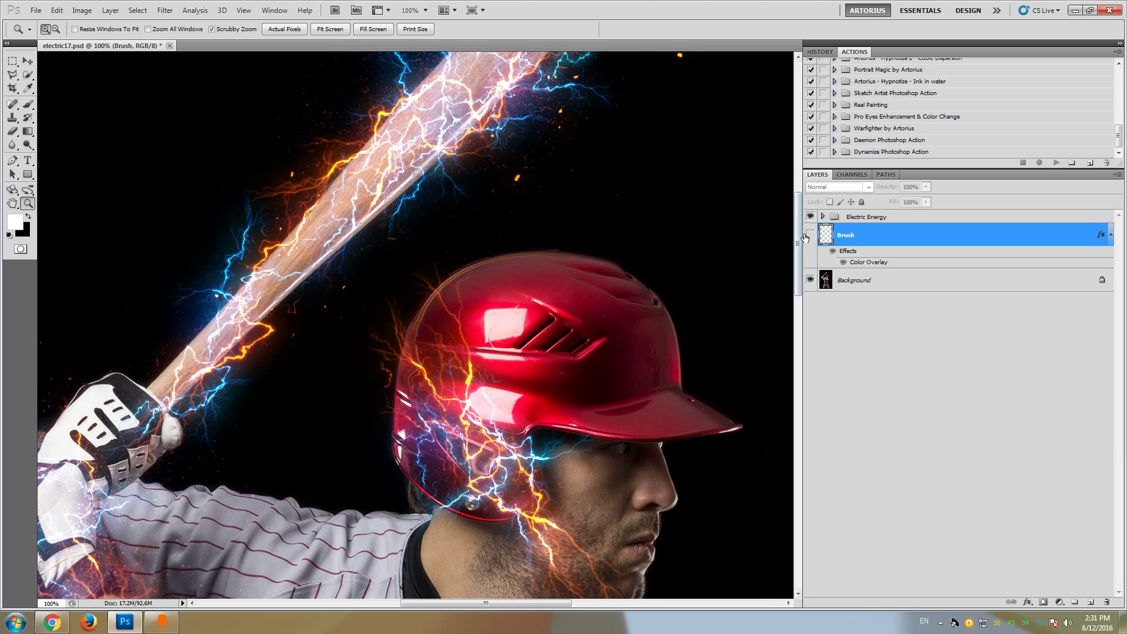
drag(804, 237, 803, 212)
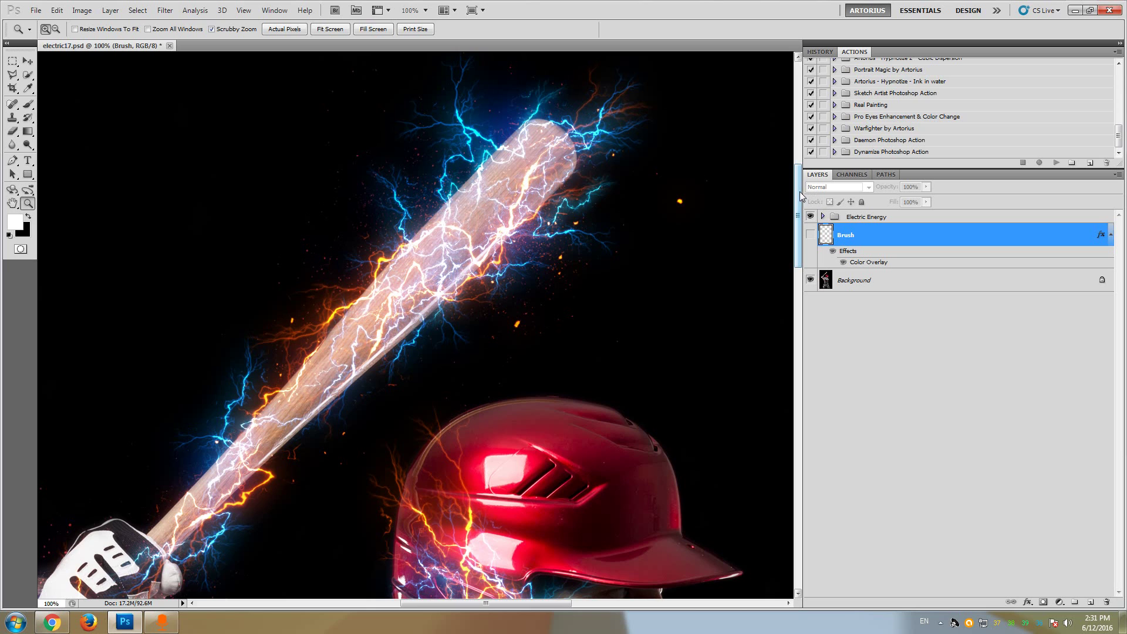
key(ctrl+minus)
drag(803, 229, 796, 286)
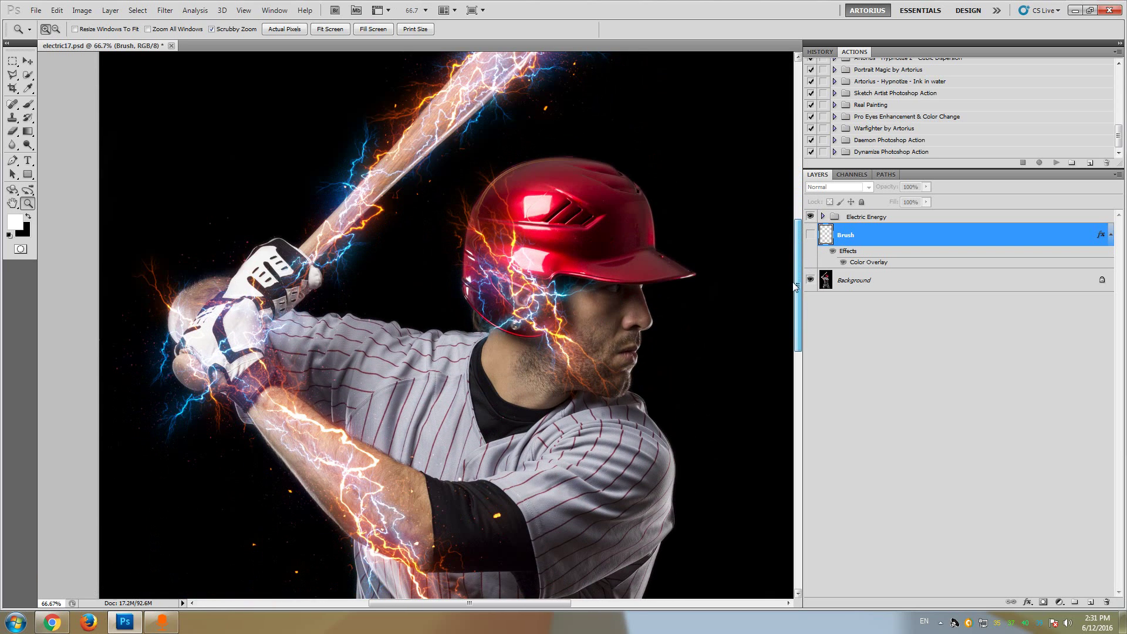
Hide the Electric Energy group and show the Brush layer to inspect the red strokes over the original photo.
click(812, 218)
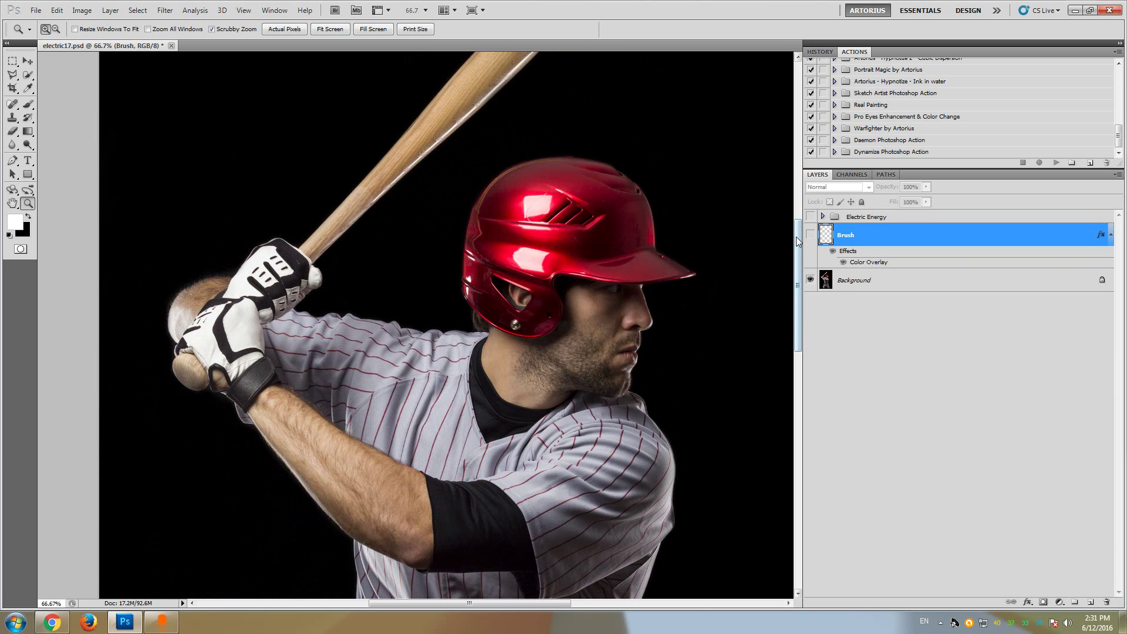
mouse_move(796, 237)
mouse_down()
mouse_move(799, 309)
mouse_move(805, 240)
mouse_up()
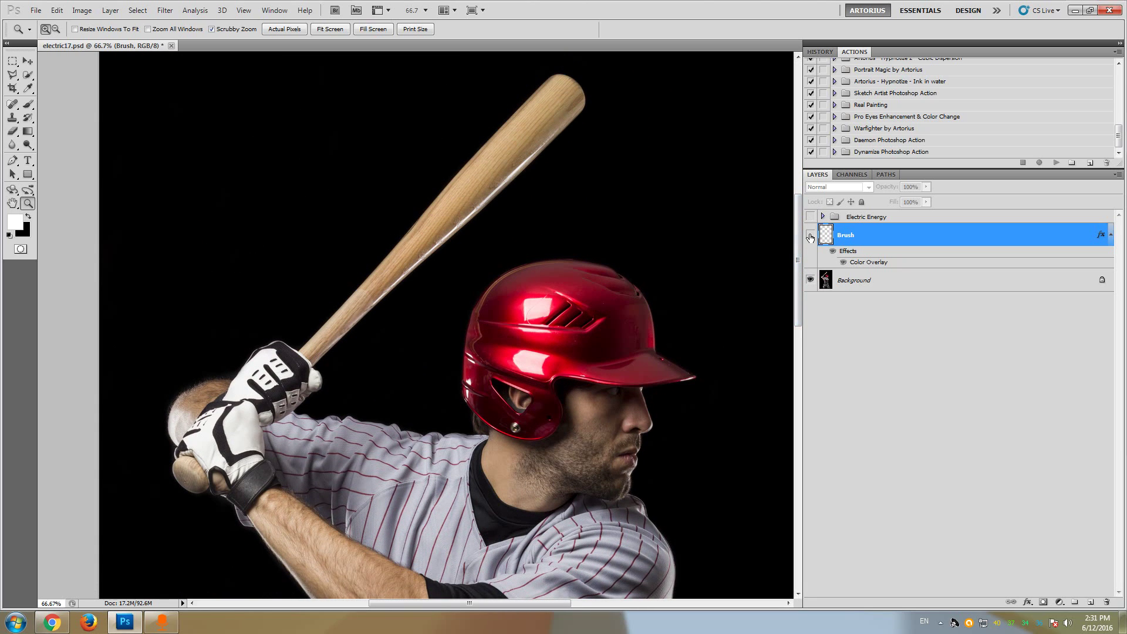
click(810, 236)
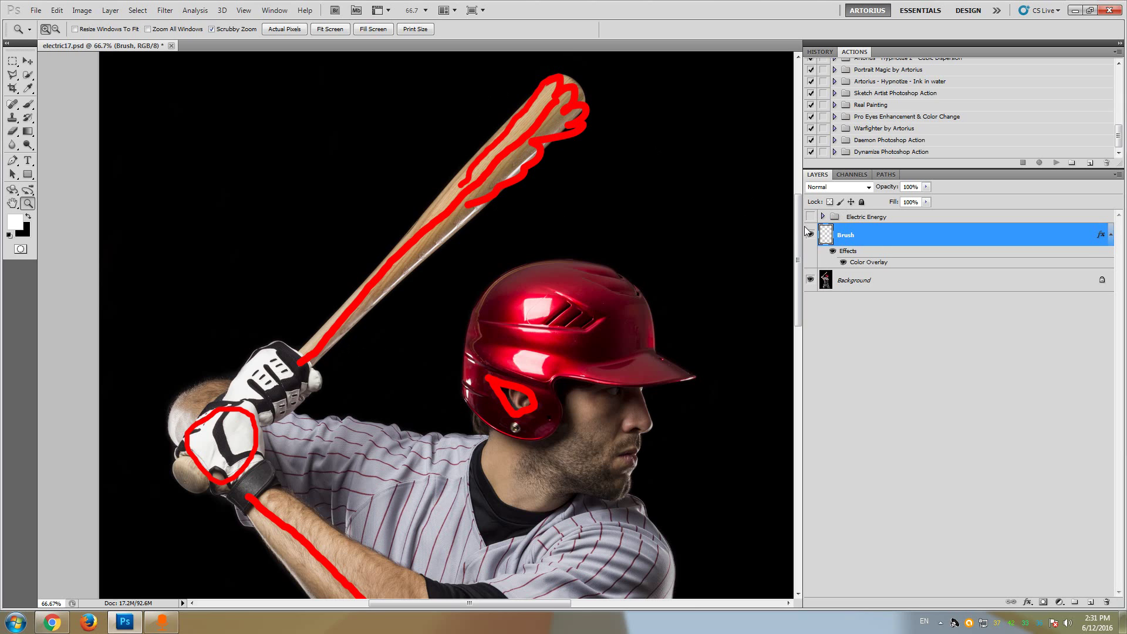
mouse_move(798, 237)
mouse_down()
mouse_move(801, 262)
mouse_move(797, 235)
mouse_up()
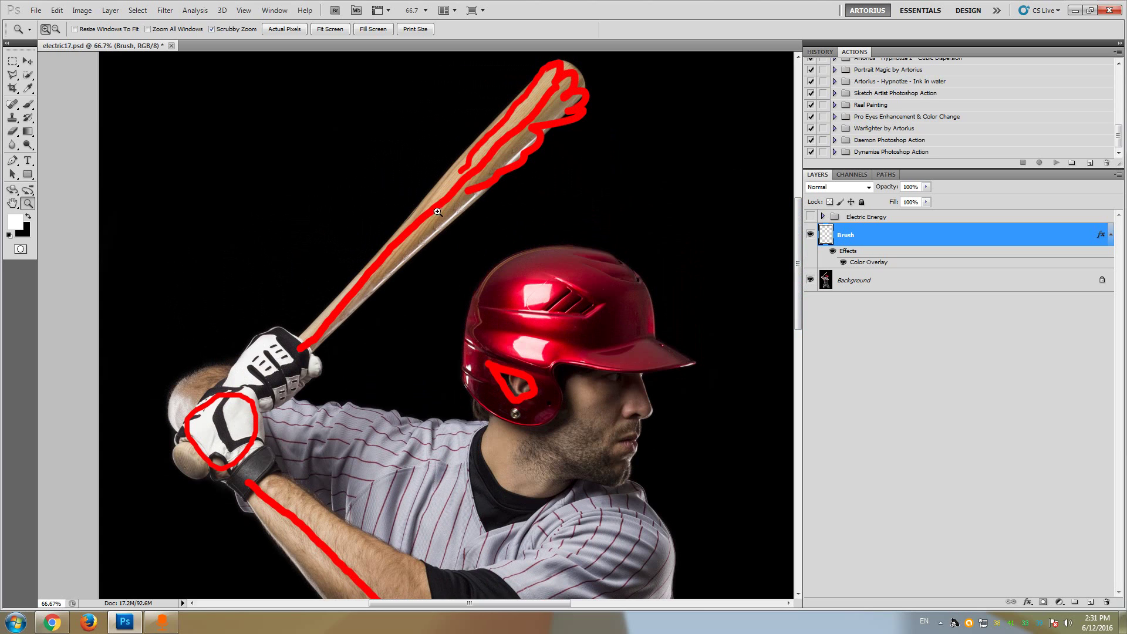
scroll(221, 422, down, 1)
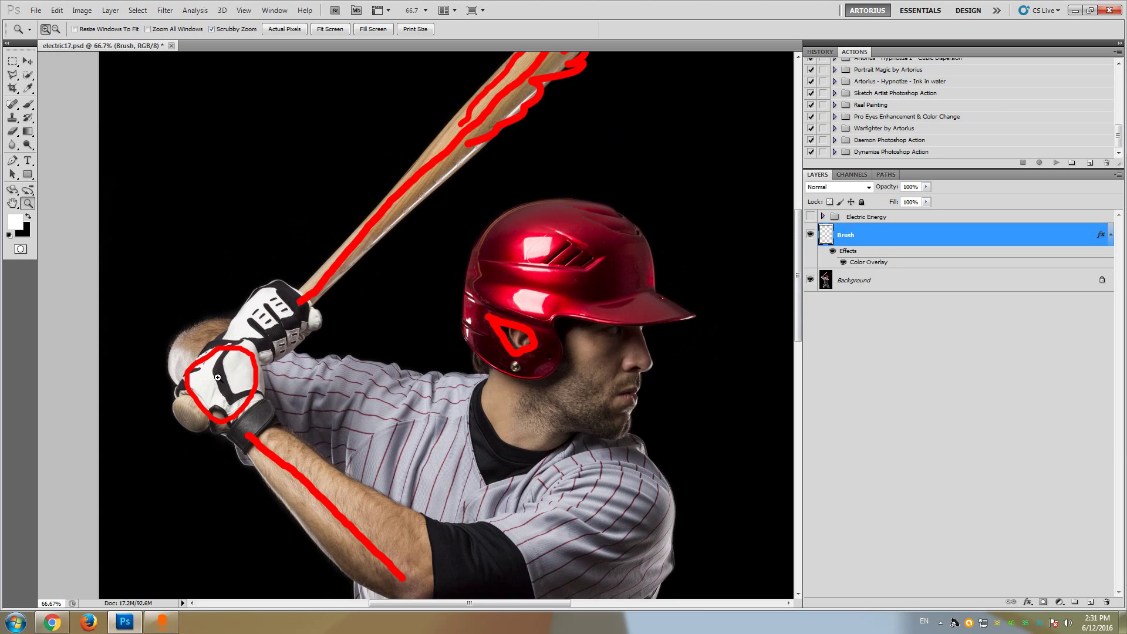
scroll(218, 377, down, 1)
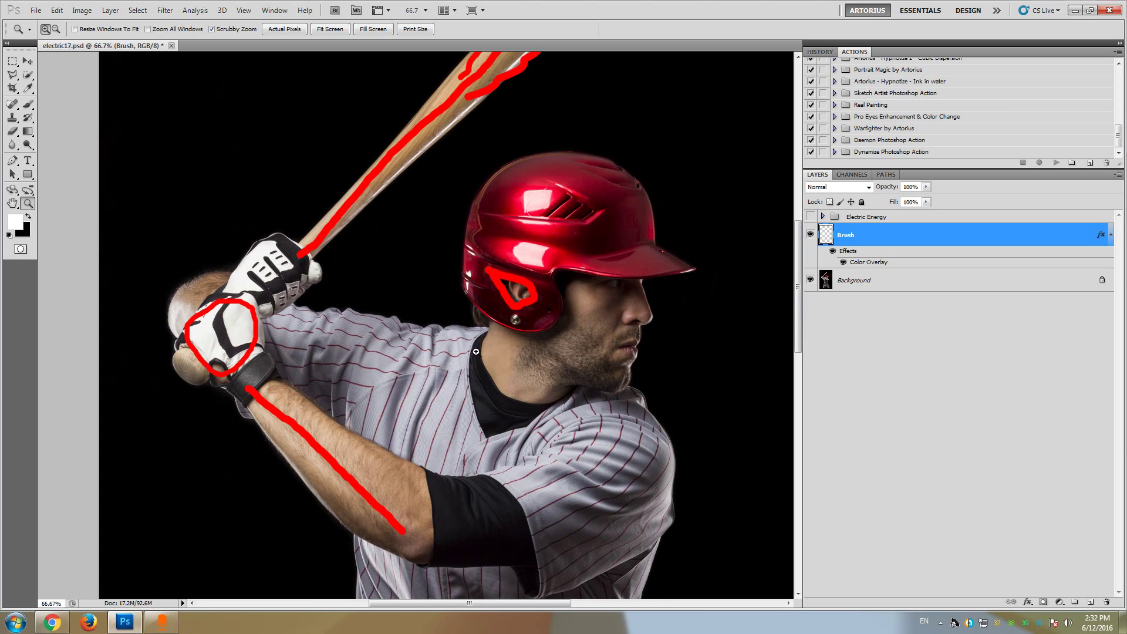
drag(799, 245, 798, 241)
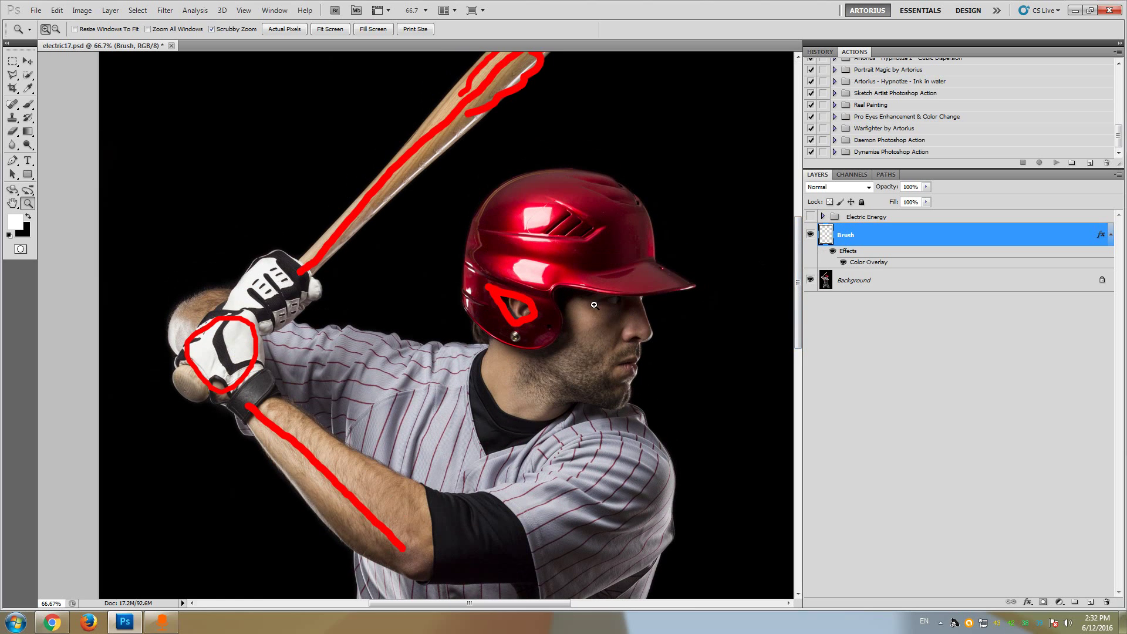
Show the Electric Energy group again and toggle its visibility to compare the lightning with the red brush strokes.
click(811, 217)
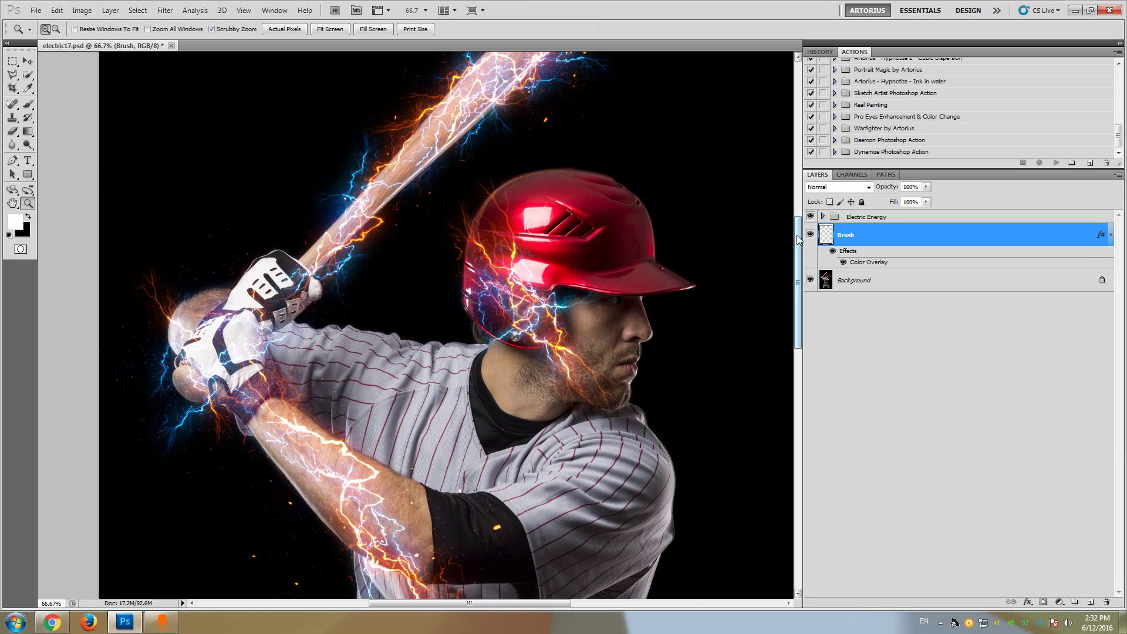
drag(799, 242, 801, 212)
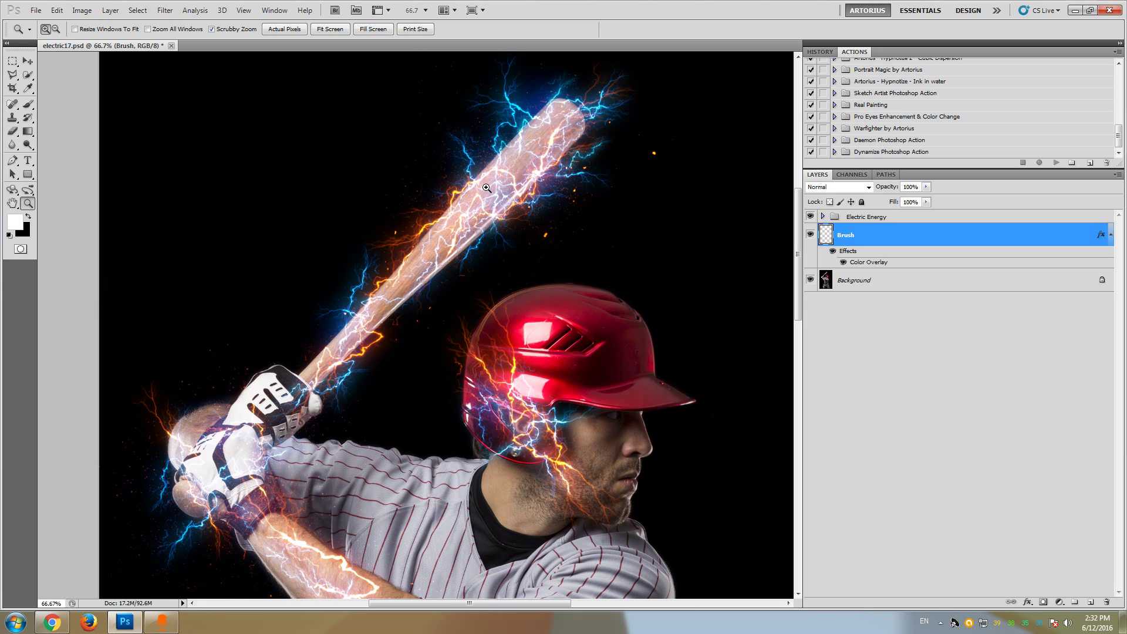
click(810, 216)
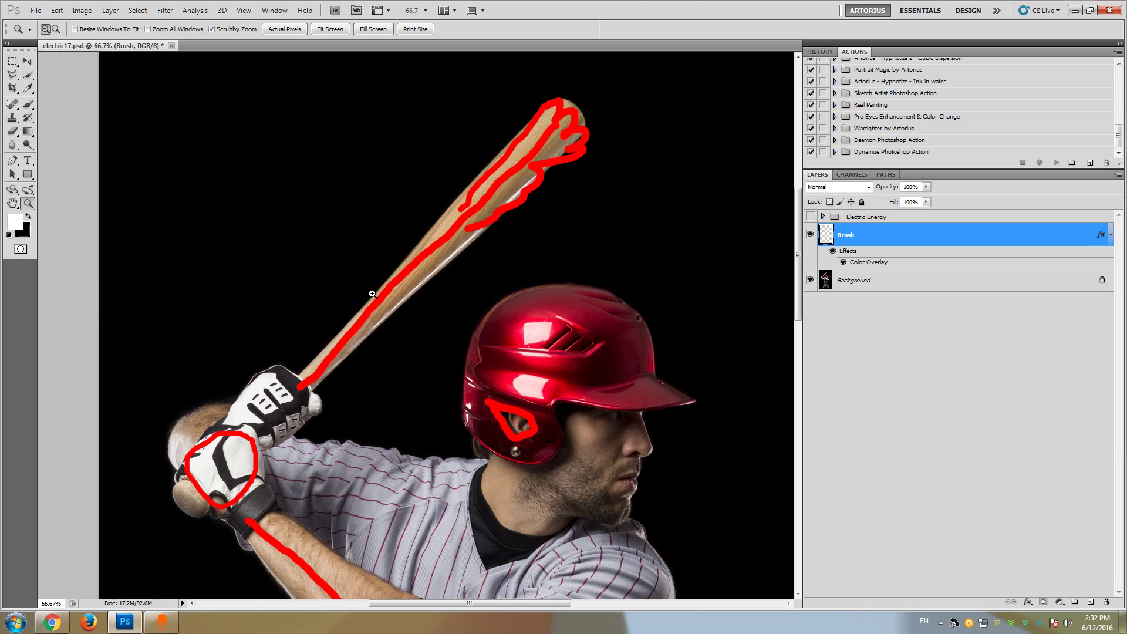
click(810, 216)
mouse_move(799, 221)
mouse_down()
mouse_move(805, 252)
mouse_move(799, 234)
mouse_up()
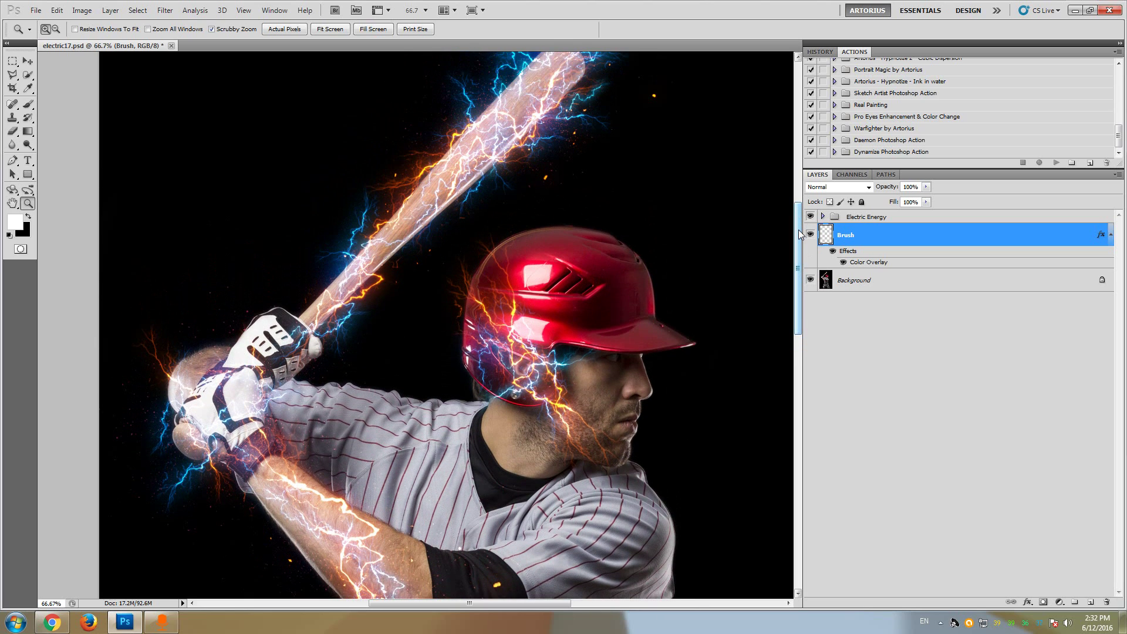
drag(799, 234, 799, 225)
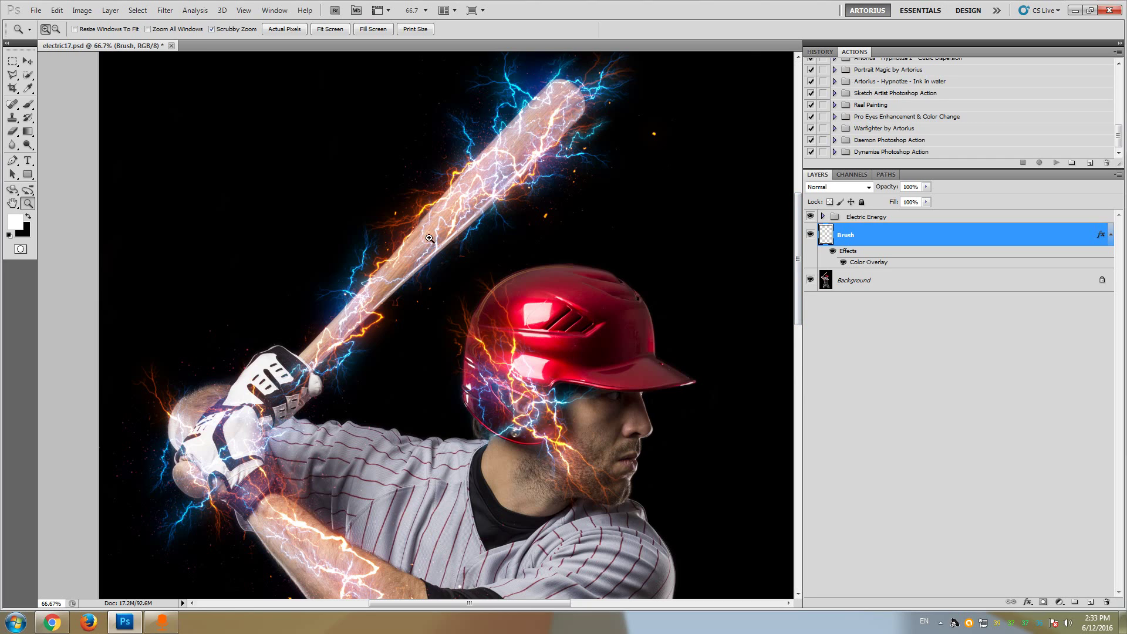
click(811, 218)
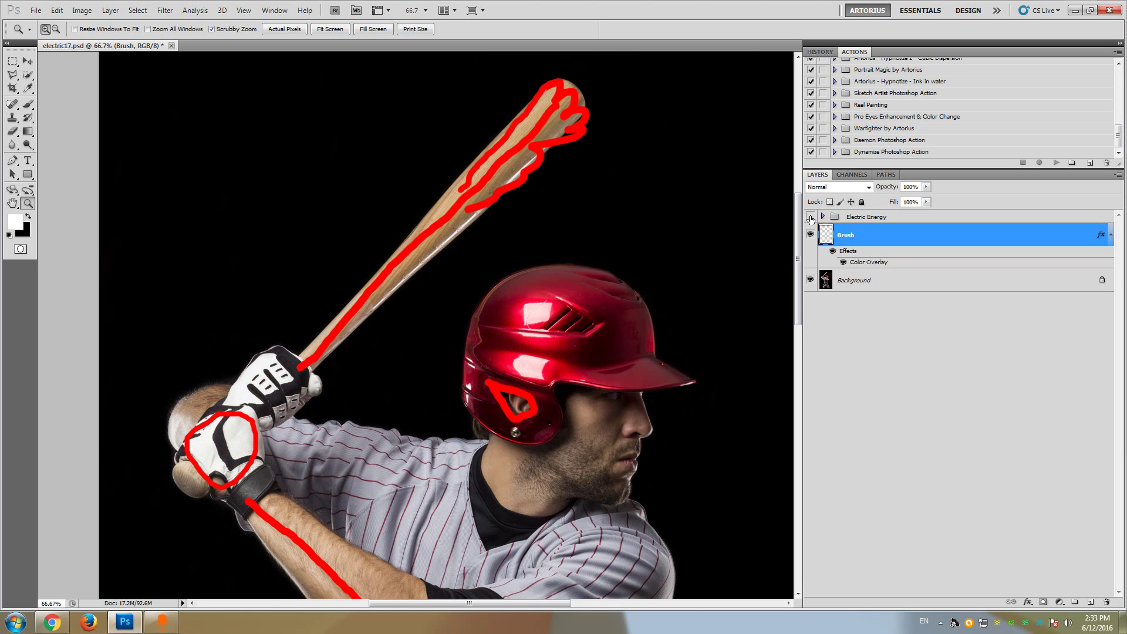
click(810, 218)
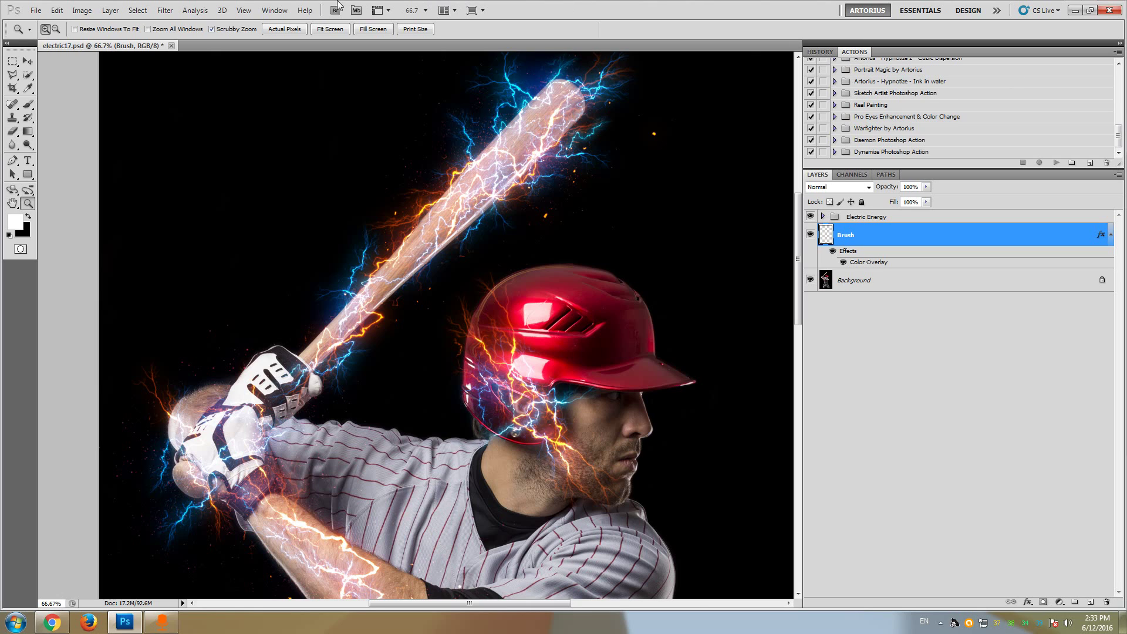
Load the action file Electric Energy PS Action.atn from the final folder.
click(274, 10)
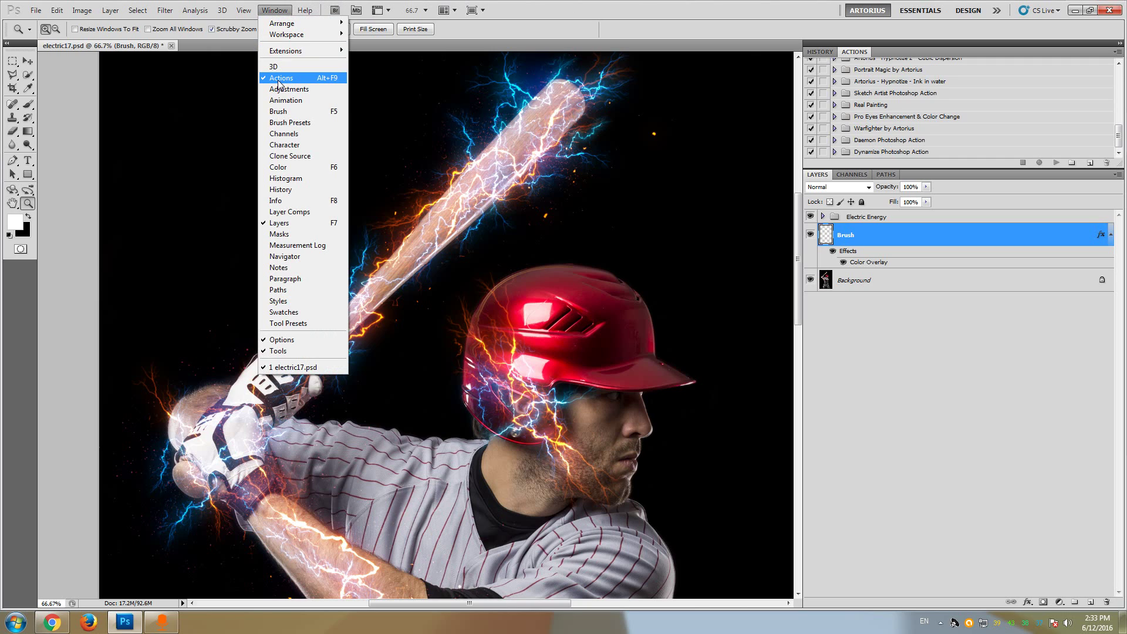
click(549, 9)
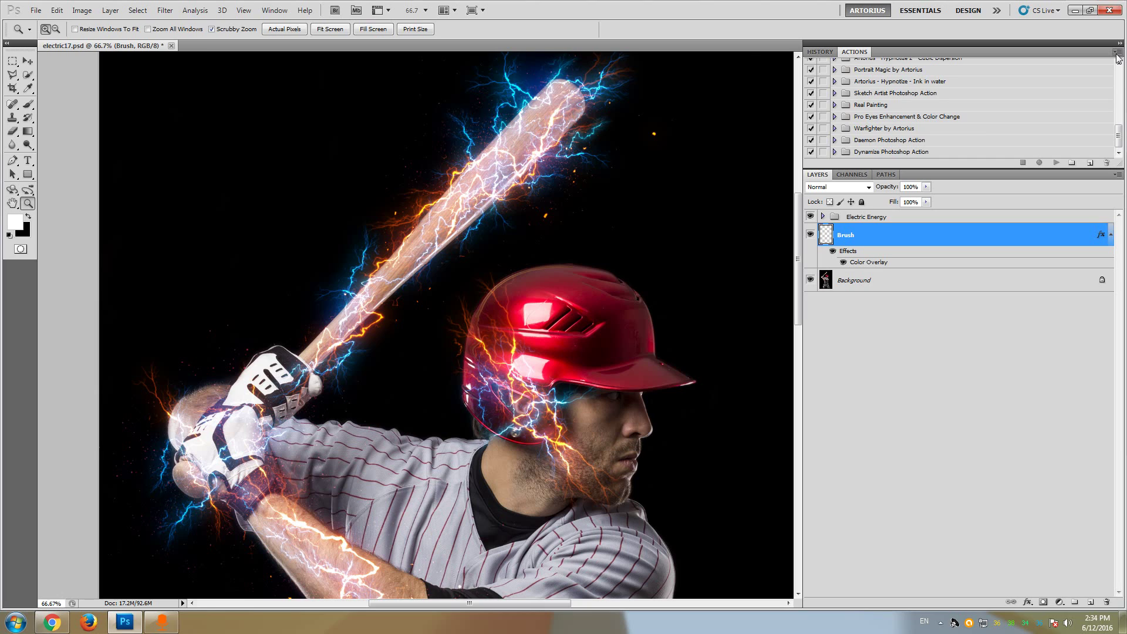
click(1117, 53)
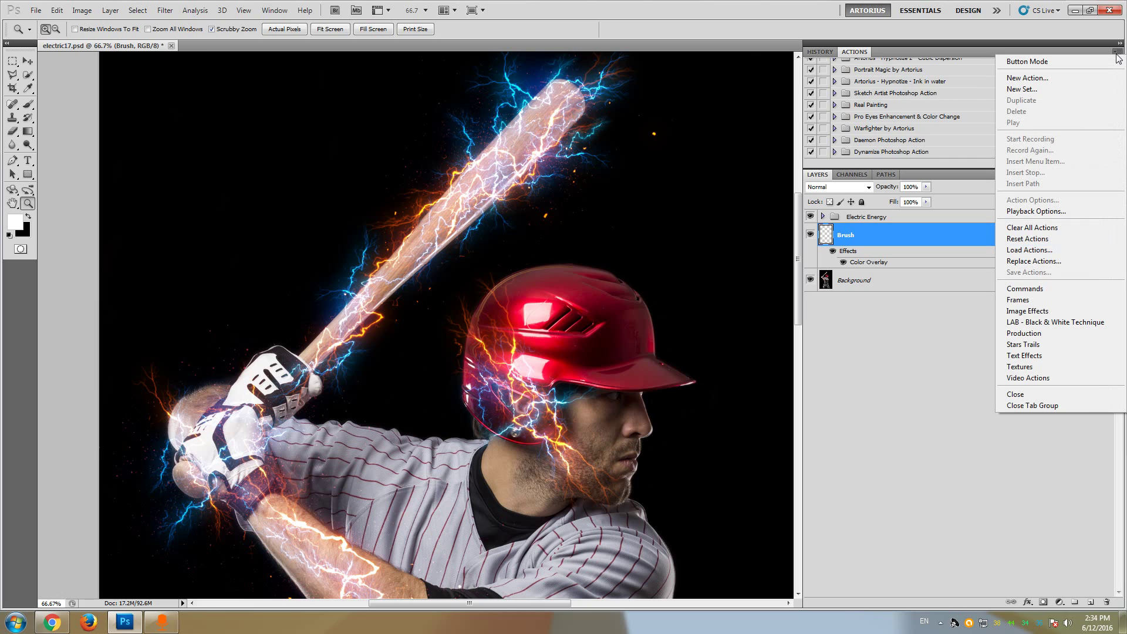
click(1037, 250)
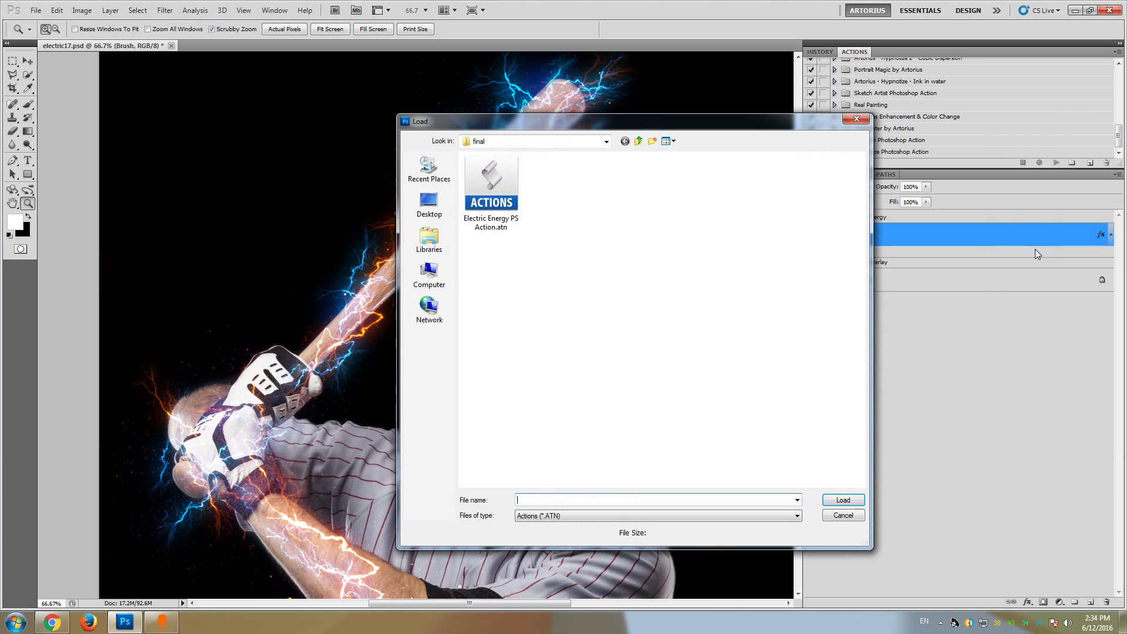
click(492, 191)
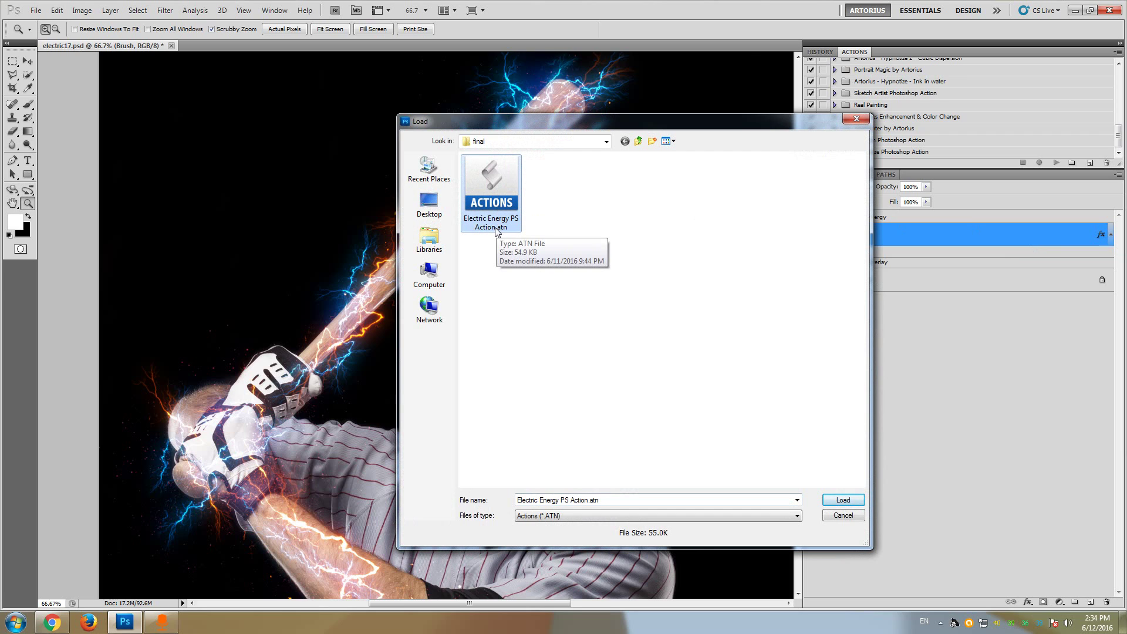
click(863, 502)
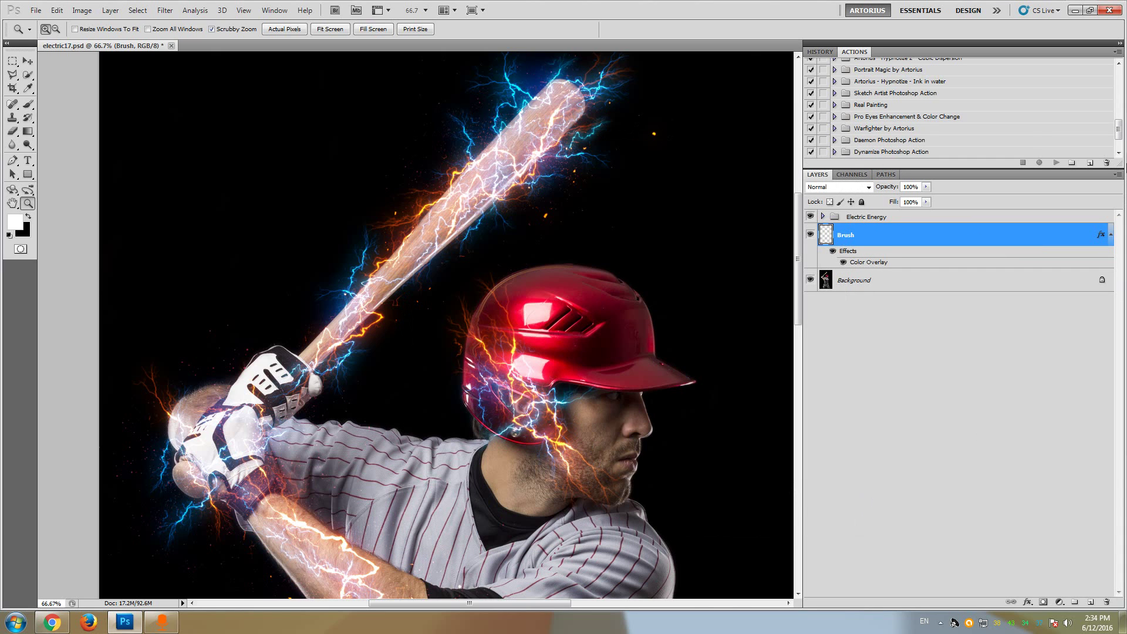
Review Electric Energy Action and Generate Color Presets in the loaded Electric Energy set, and dismiss the Windows color scheme prompt.
scroll(1120, 135, down, 2)
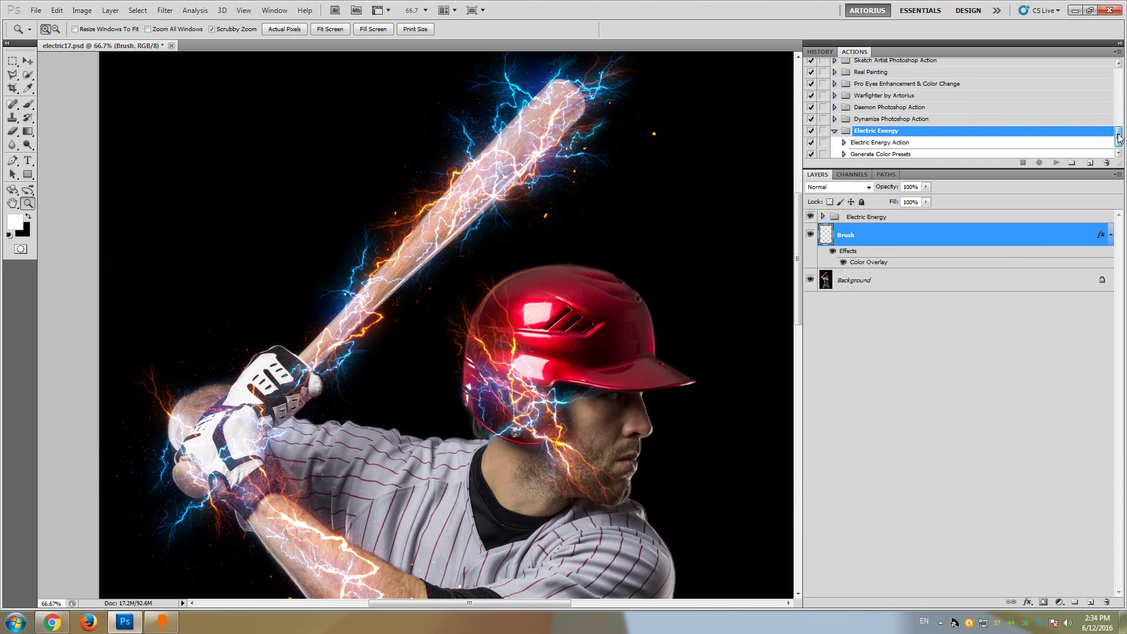
drag(1120, 137, 1120, 139)
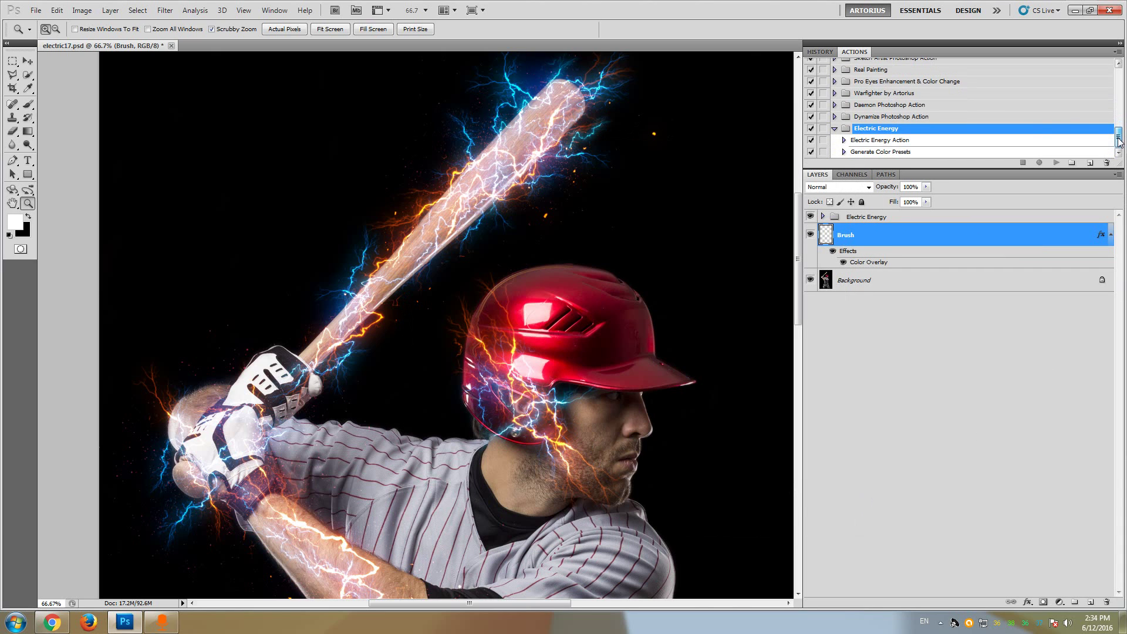
click(869, 142)
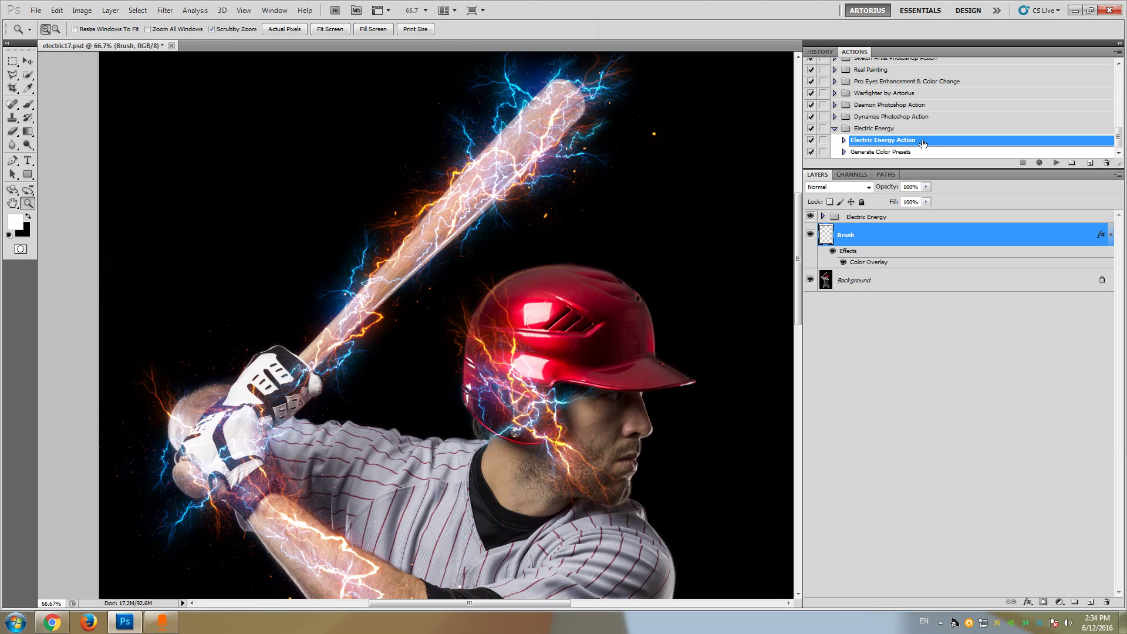
click(888, 154)
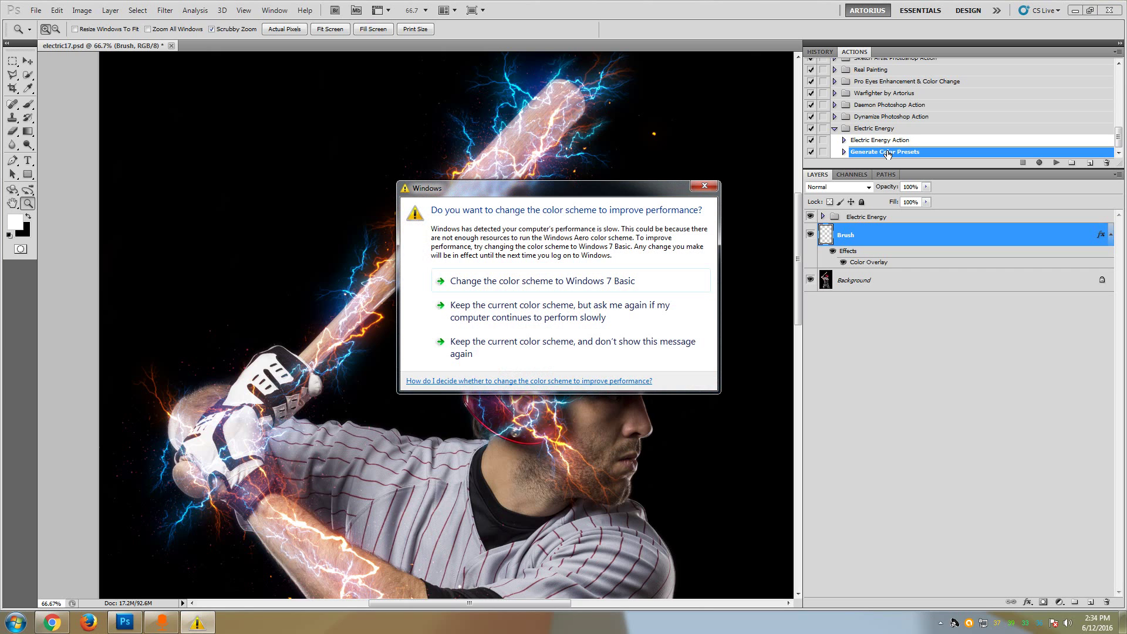
click(704, 186)
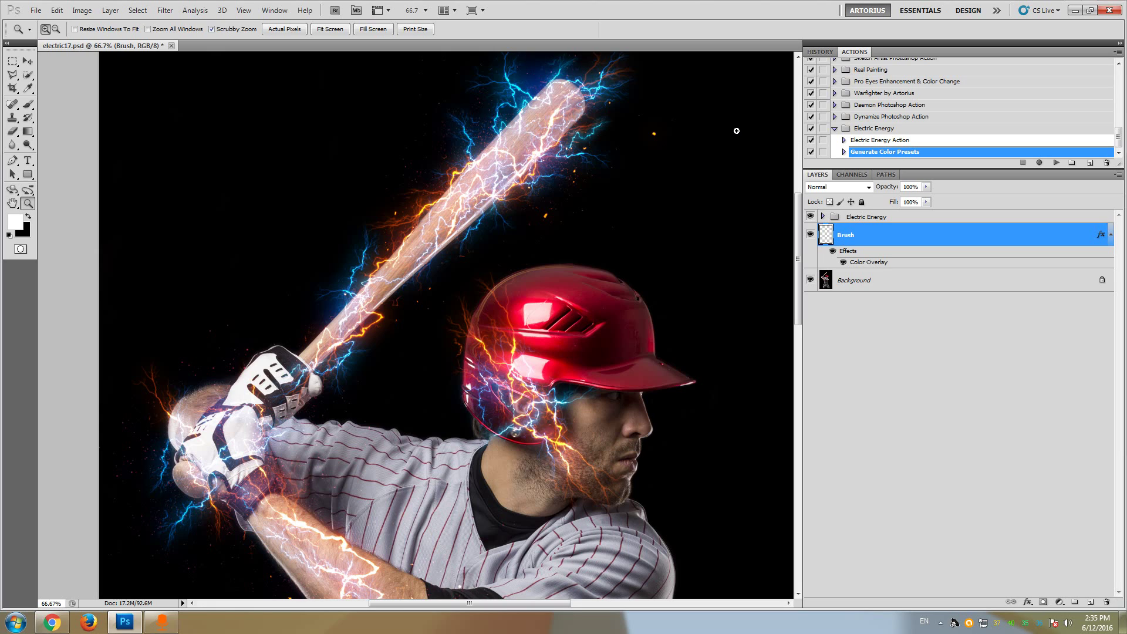
Load the brush file Electric Energy Brushes.abr from the Electric Energy folder into the Brush tool's presets.
click(27, 106)
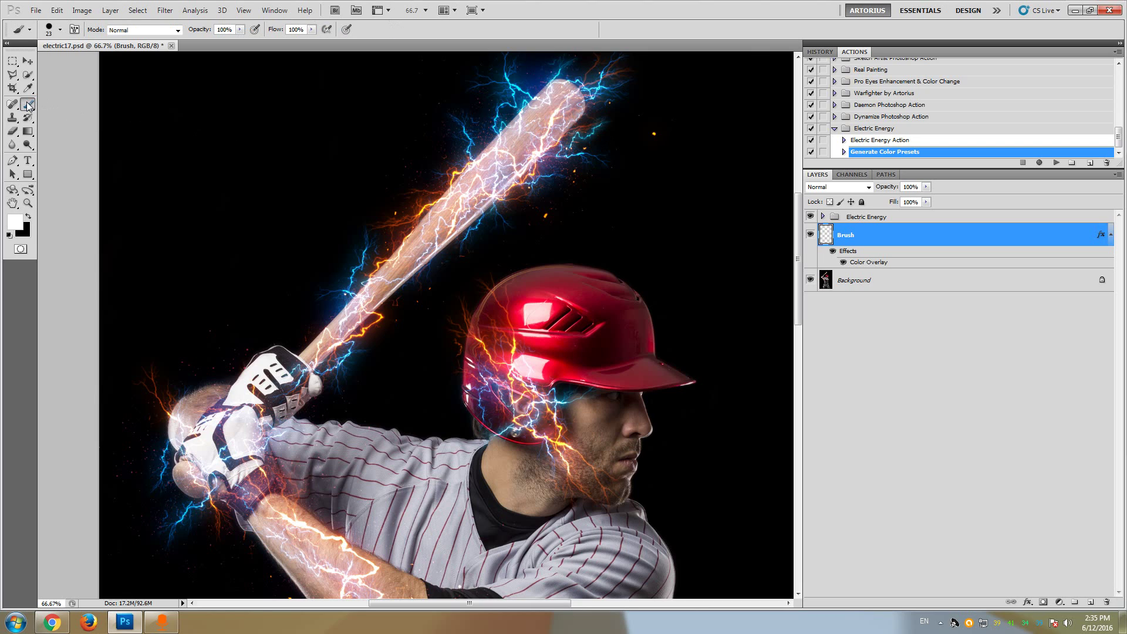
click(61, 31)
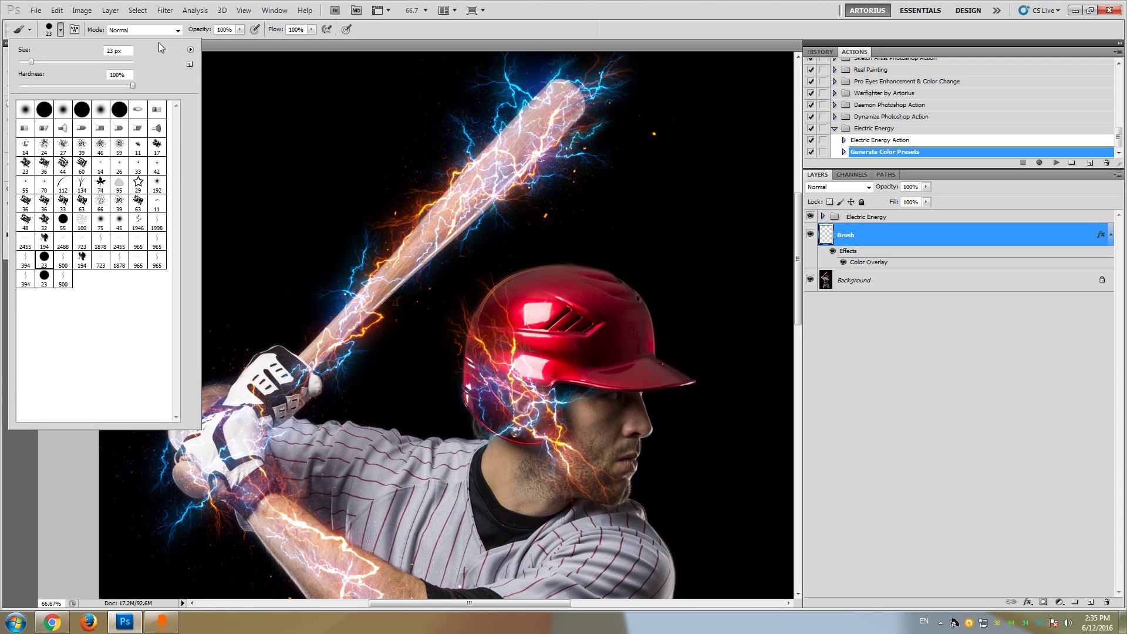
click(190, 52)
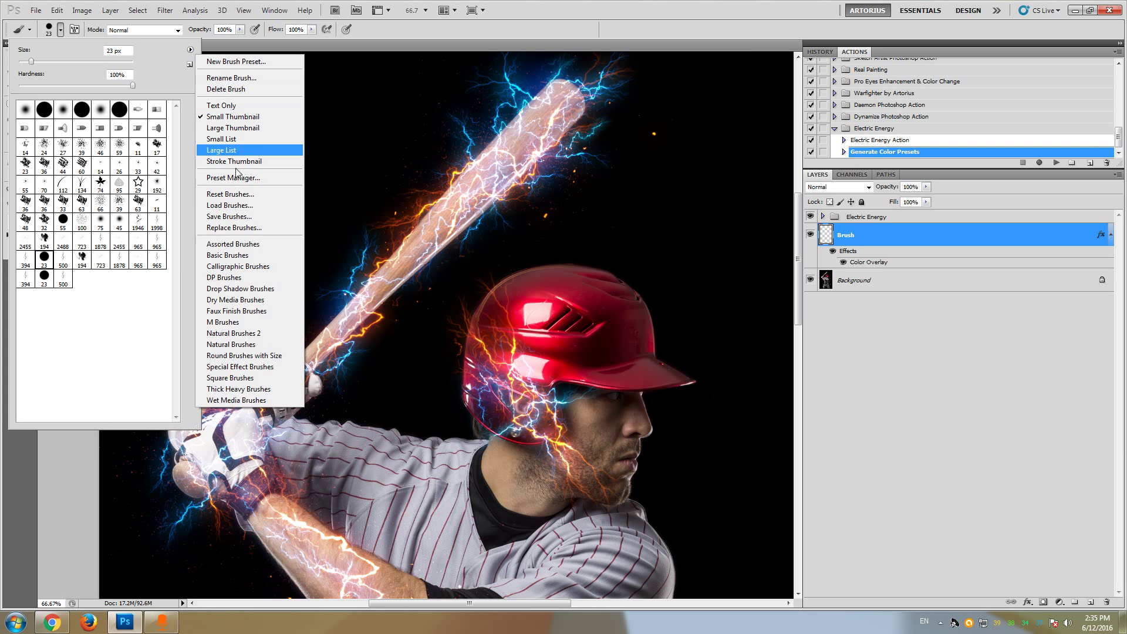
click(235, 205)
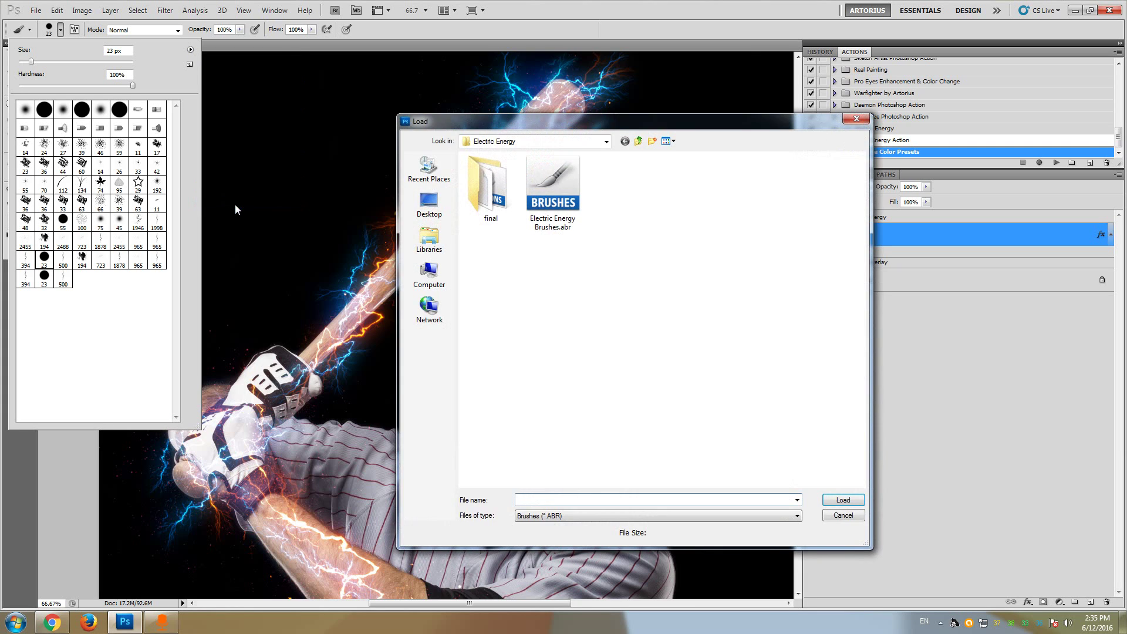
click(558, 185)
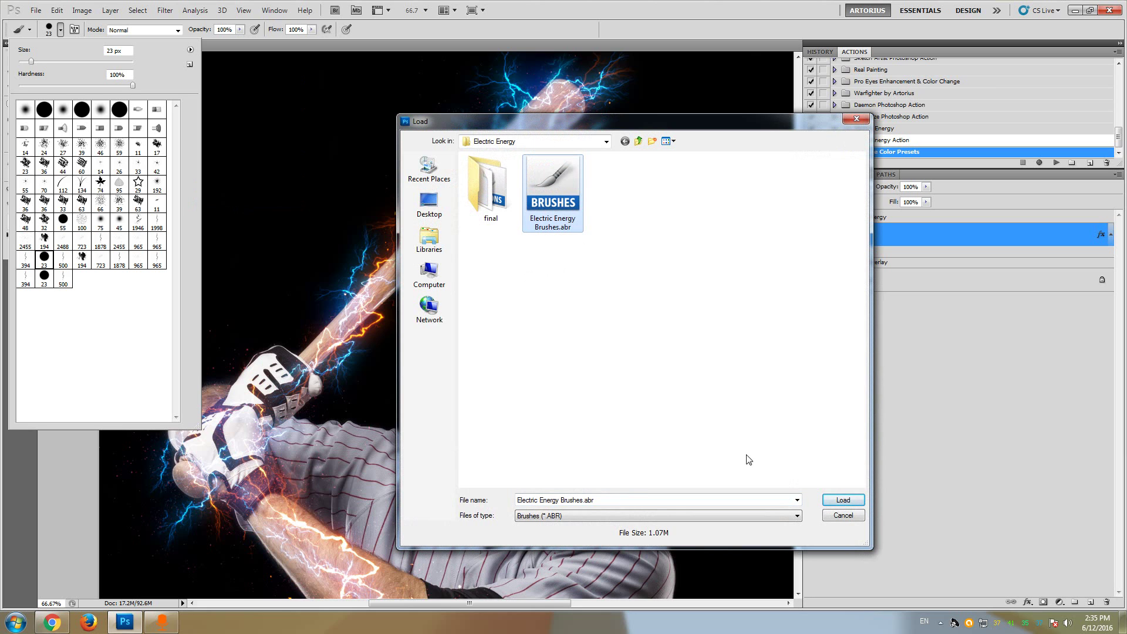
click(844, 500)
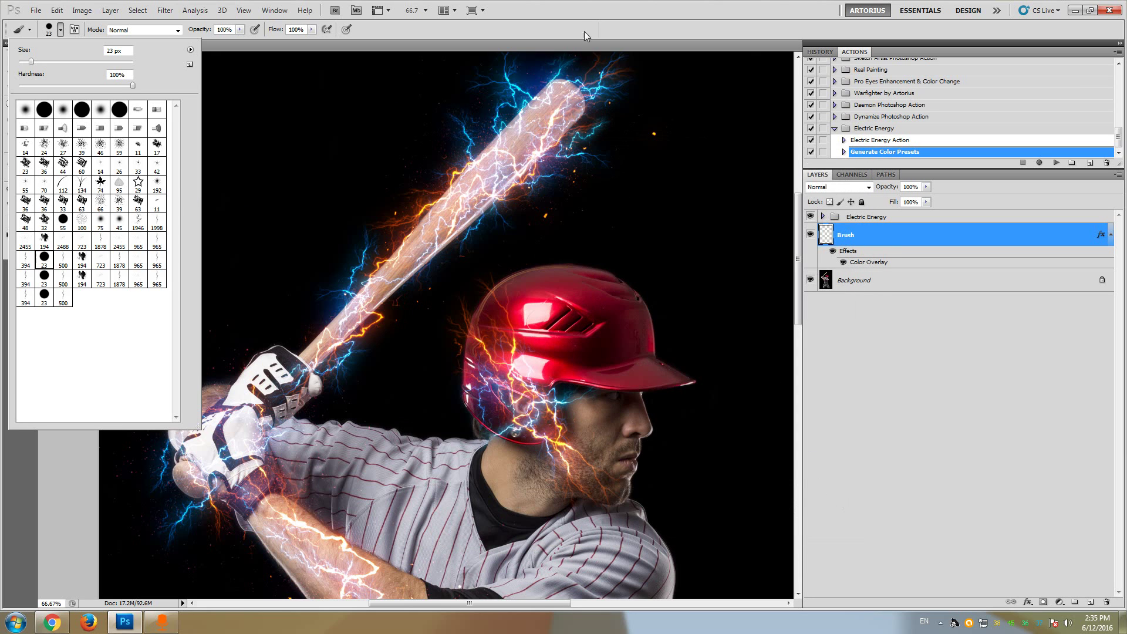
click(581, 19)
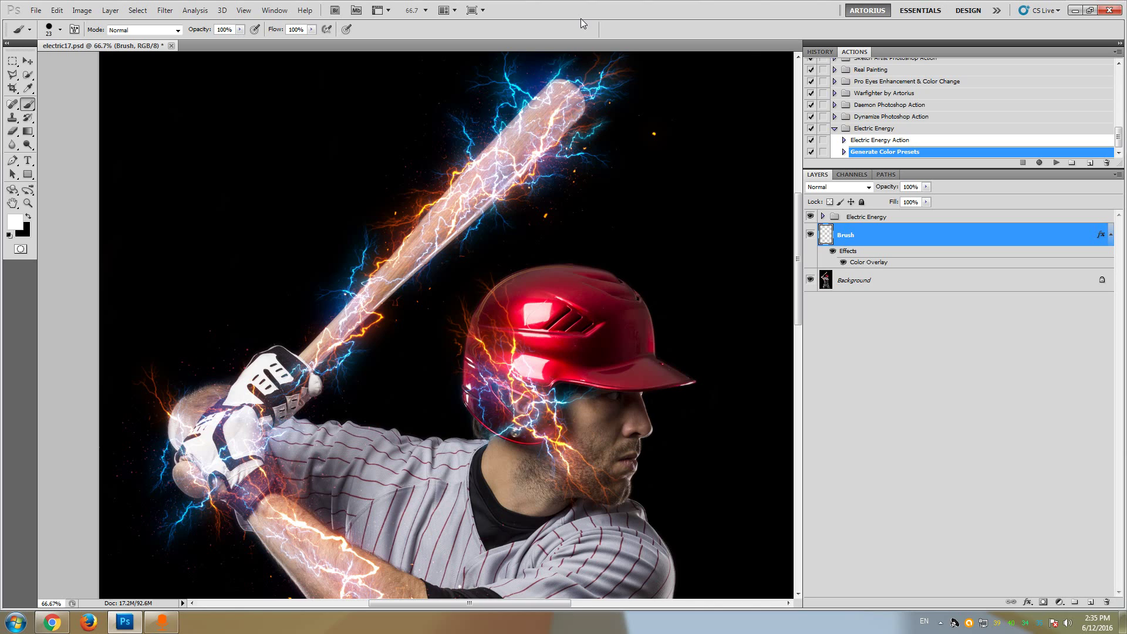
Examine the layers inside the Electric Energy group, including the sparks, diffuse light, electric arcs and color fills, and collapse the group.
click(859, 218)
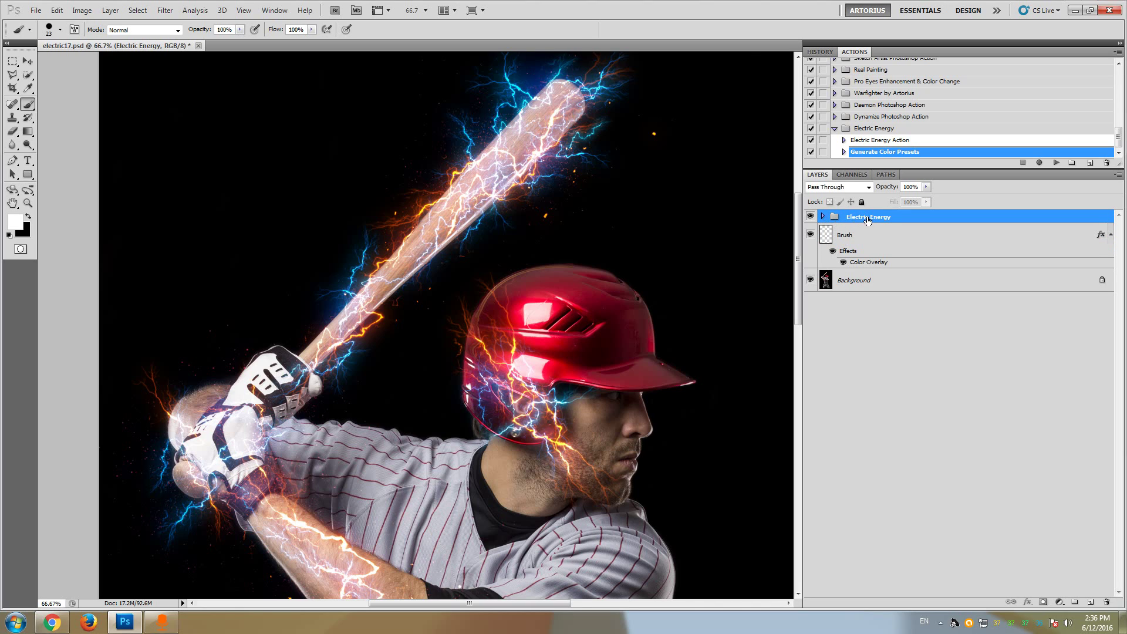
click(823, 217)
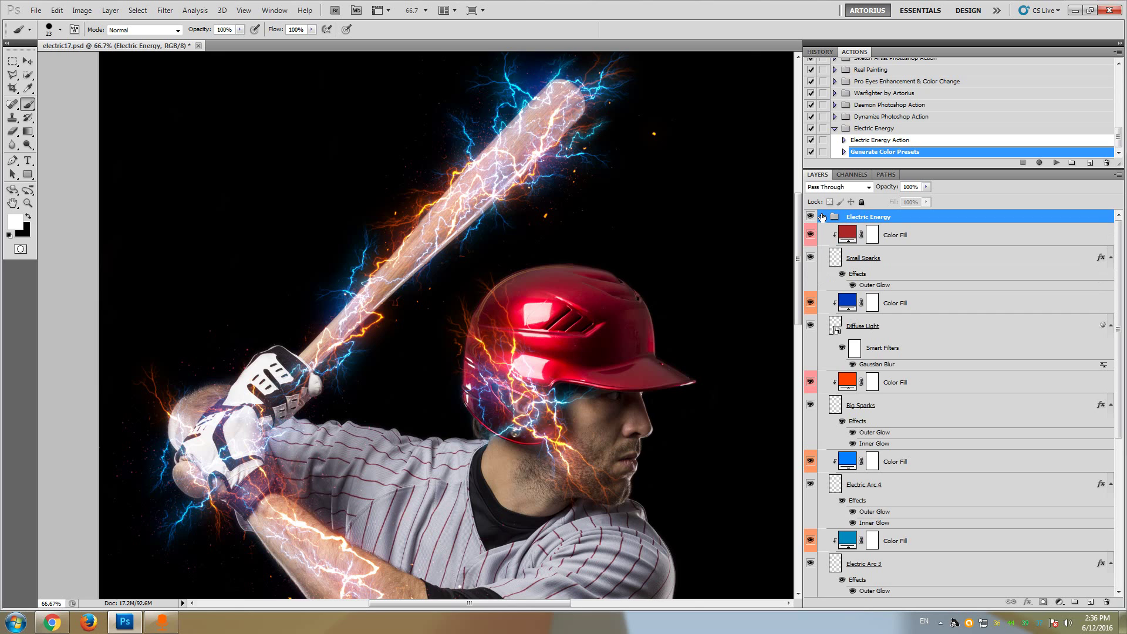
click(823, 217)
click(822, 216)
scroll(889, 341, down, 2)
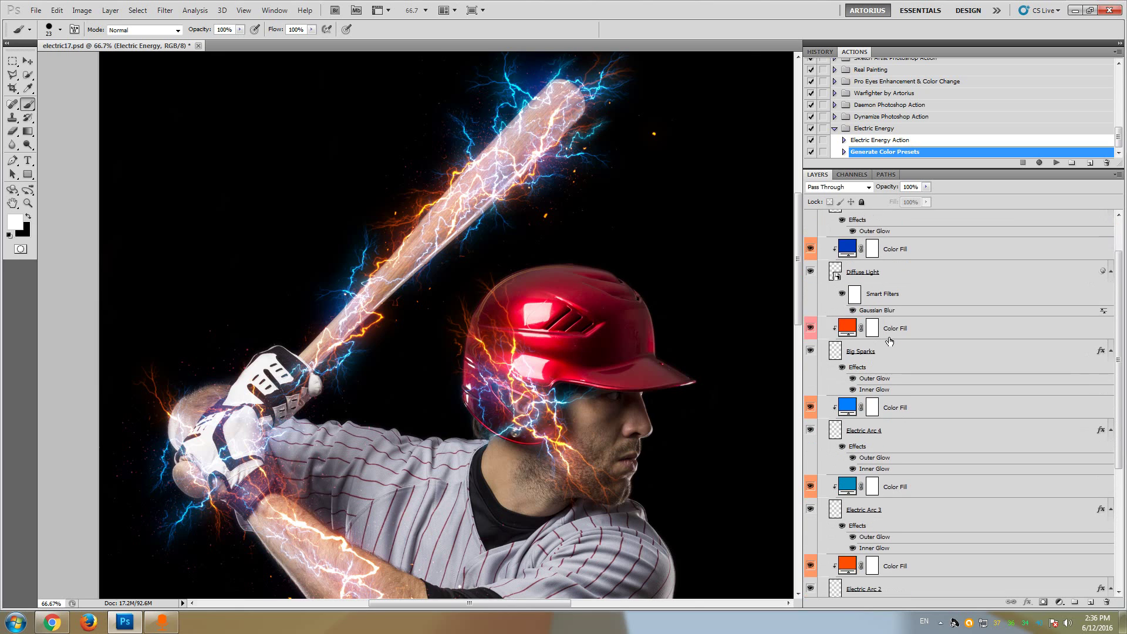
scroll(890, 341, down, 5)
scroll(892, 340, up, 6)
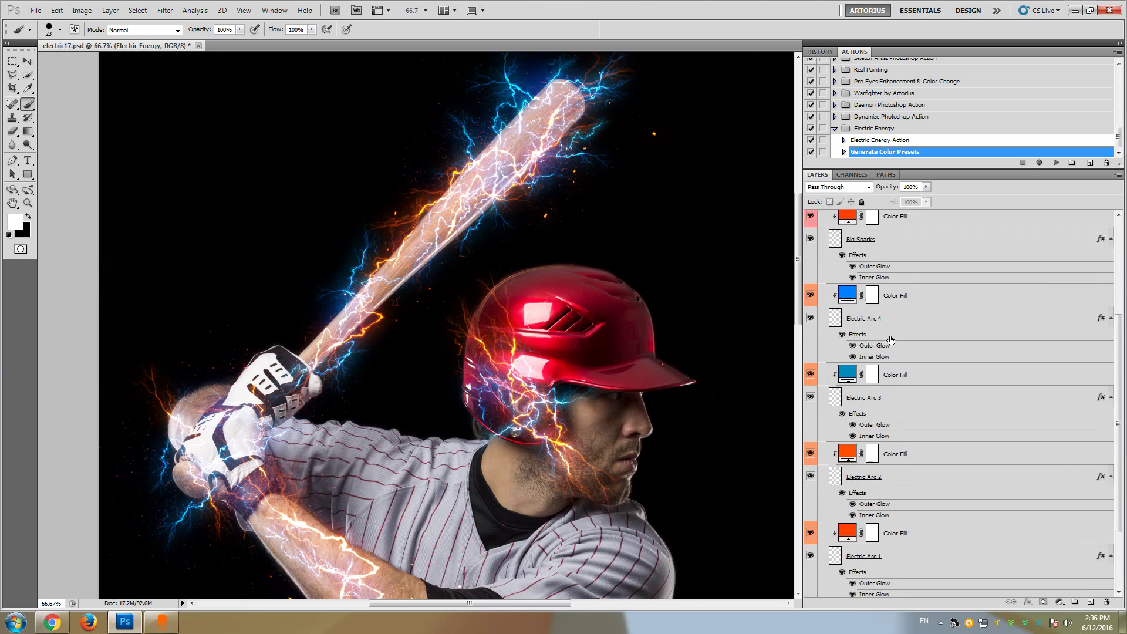
click(823, 216)
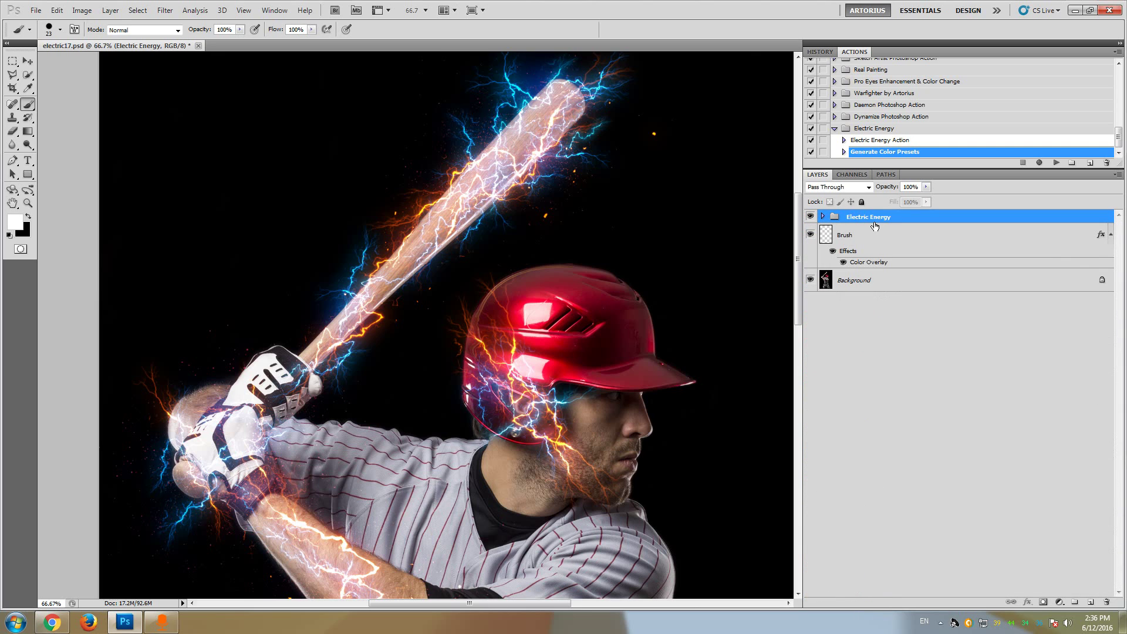
Delete the Electric Energy group and the painted Brush layer, and add a new empty layer named Brush above the Background.
key(Delete)
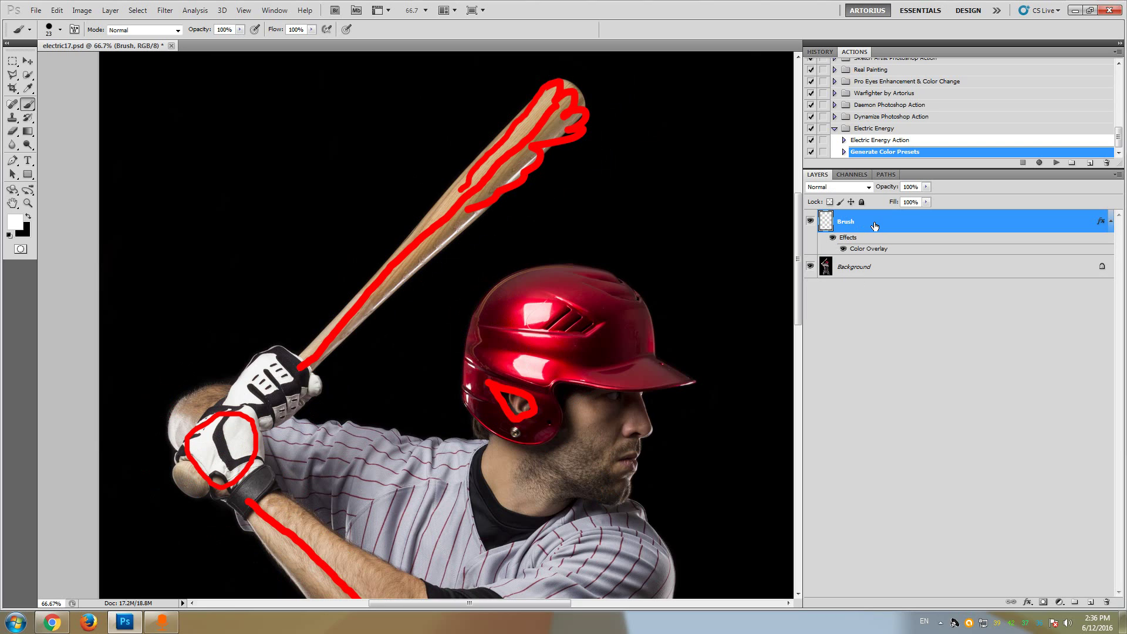
key(Delete)
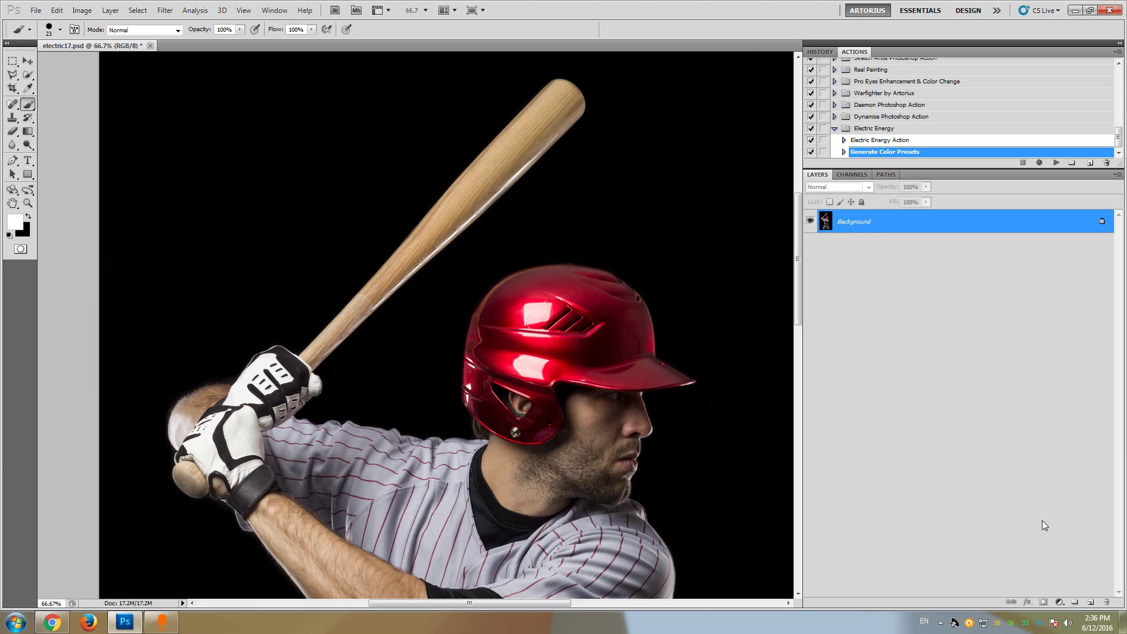
click(1089, 603)
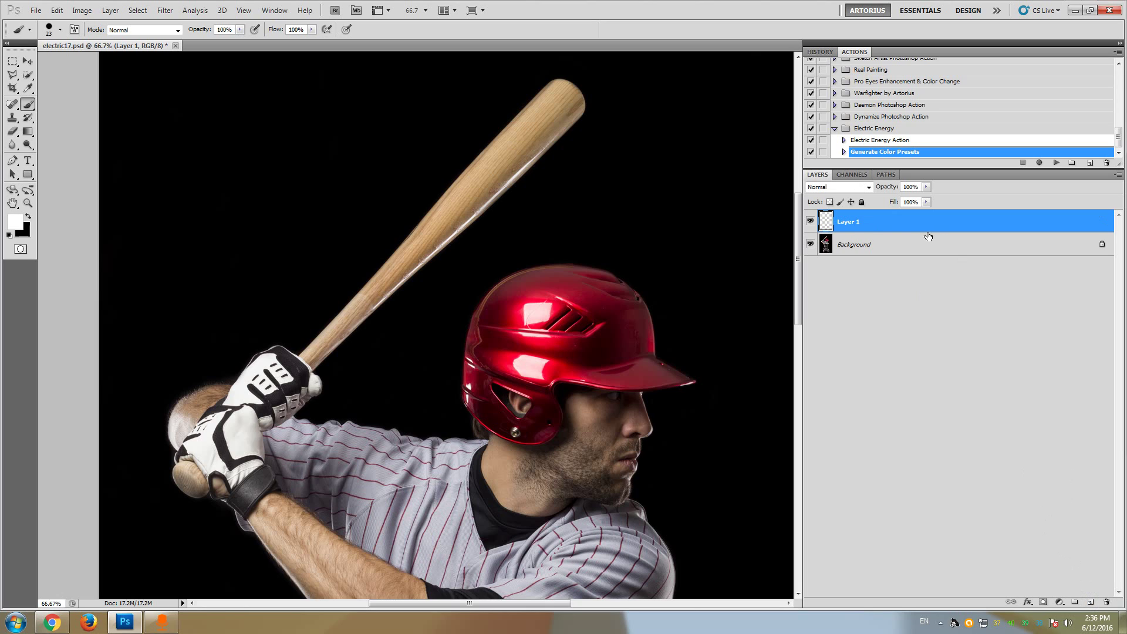
double_click(848, 223)
text(Brush)
key(Return)
Check the photo's pixel dimensions and resolution in the Image Size dialog, and close it without changes.
click(77, 12)
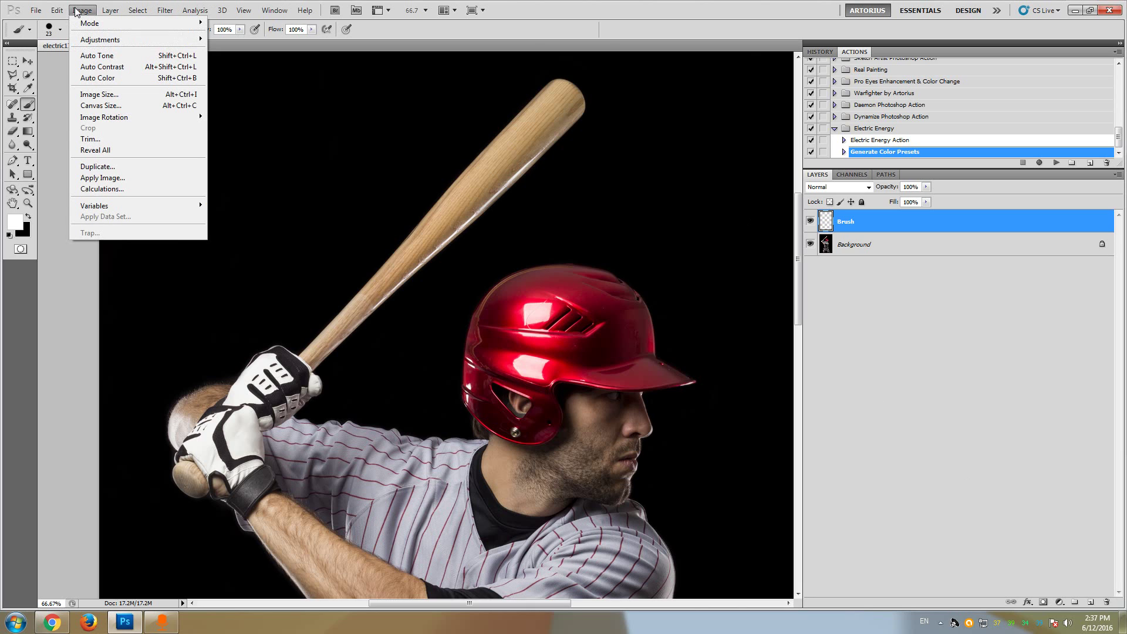
click(103, 94)
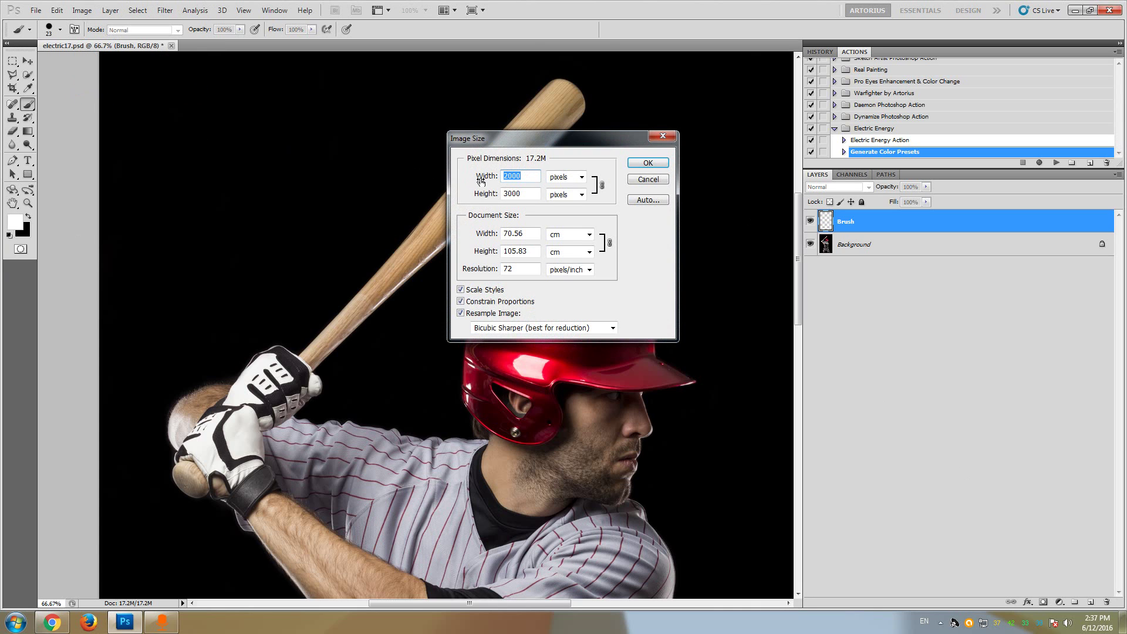
double_click(518, 178)
drag(526, 140, 664, 99)
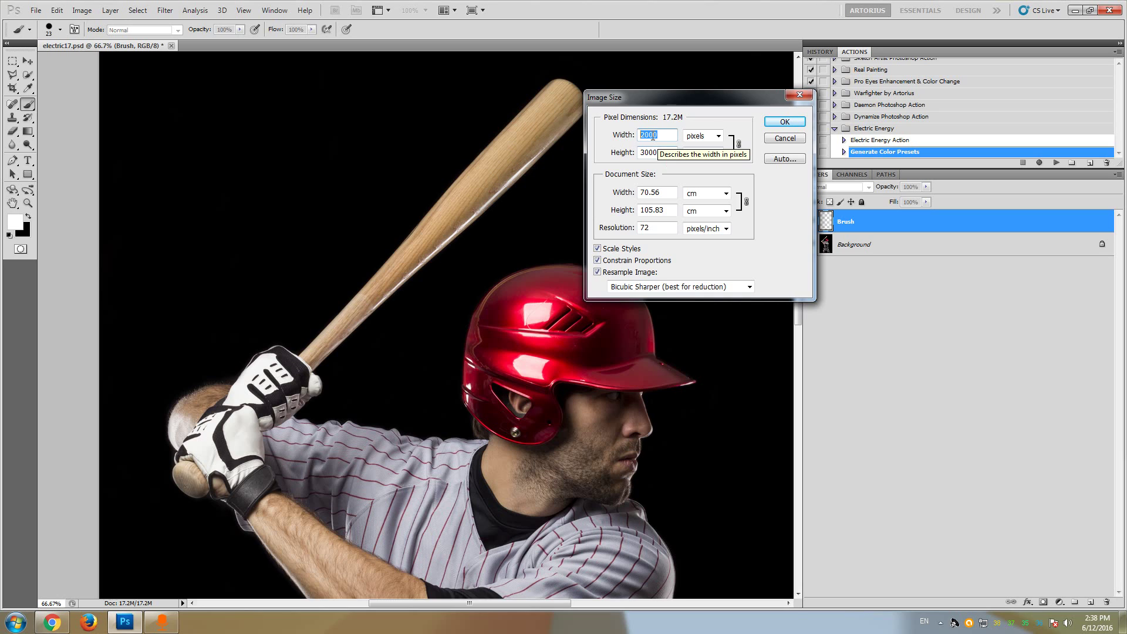
key(Tab)
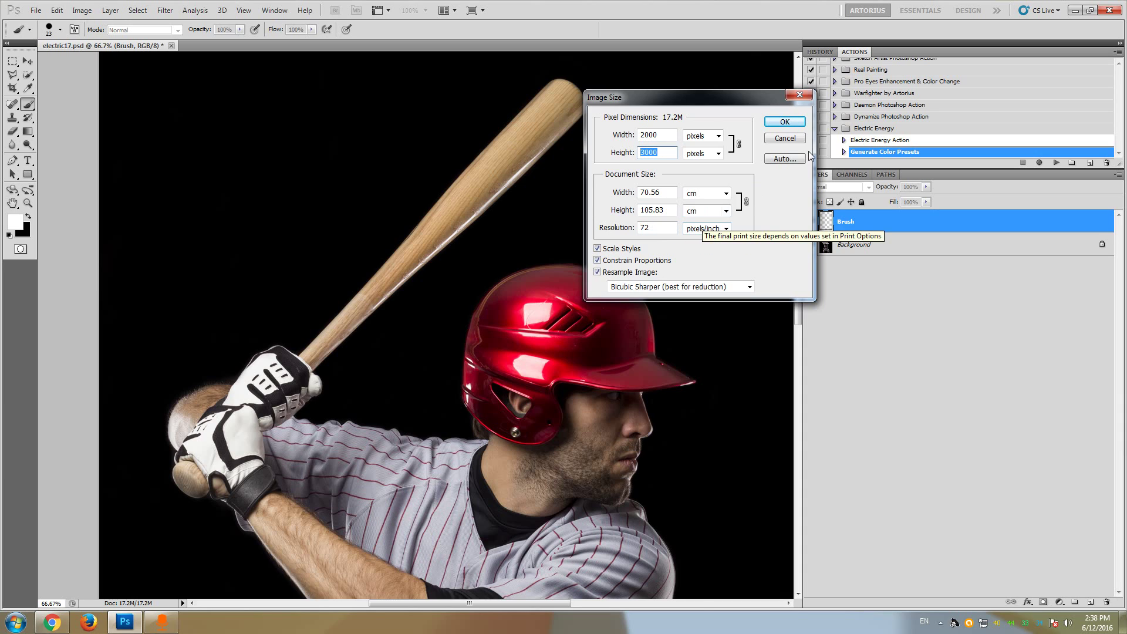
click(800, 96)
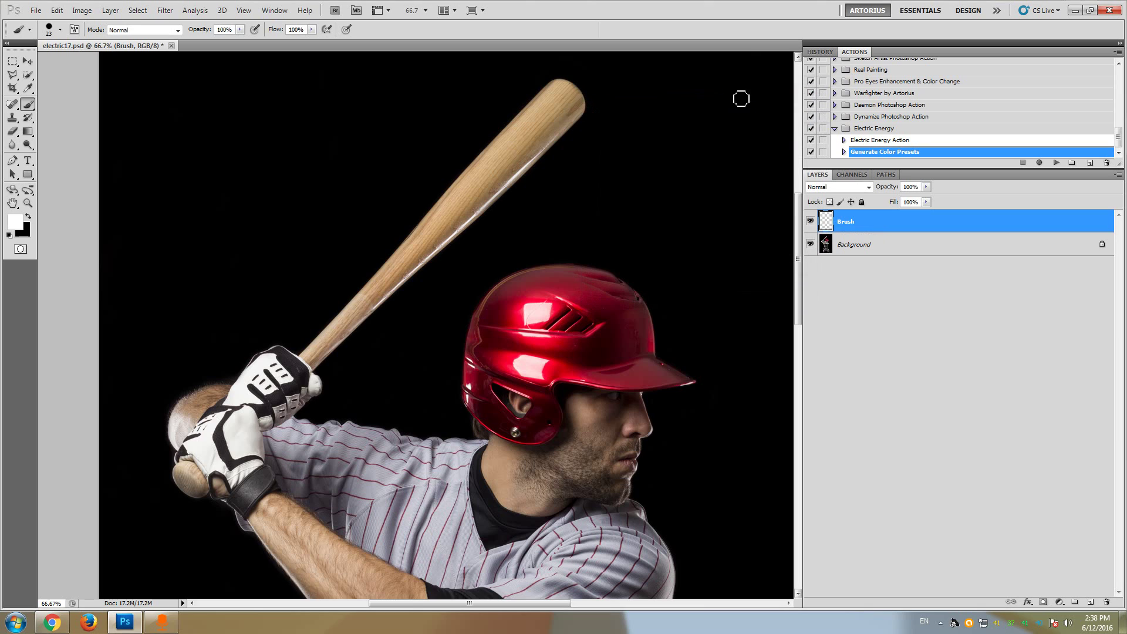
Check the document's color mode and bit depth among the image mode options without changing them.
click(83, 11)
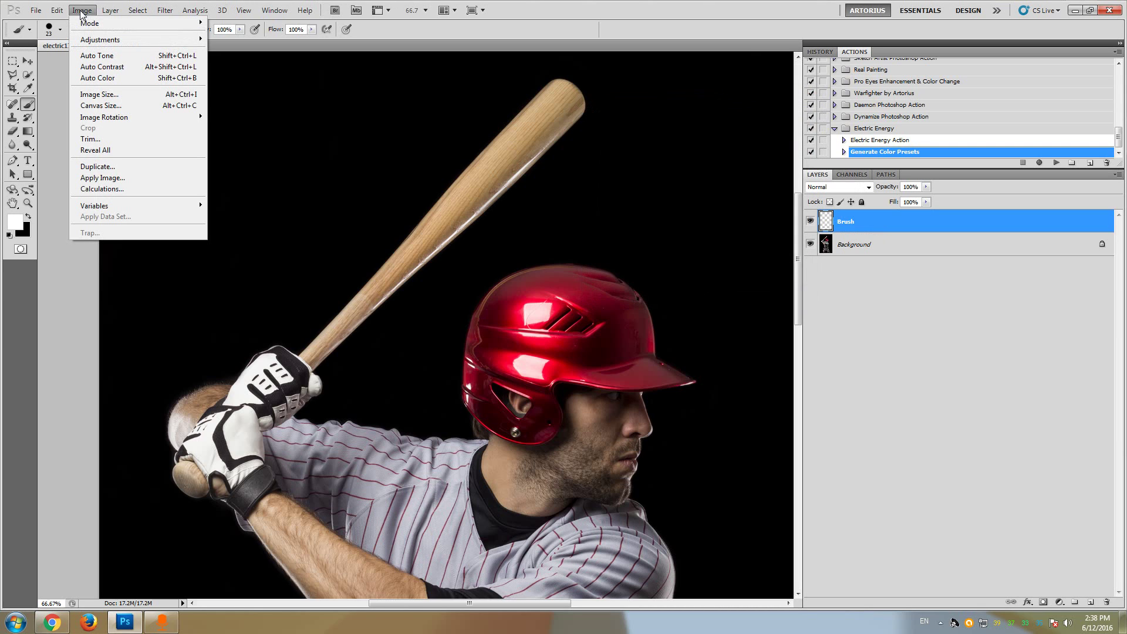
mouse_move(82, 24)
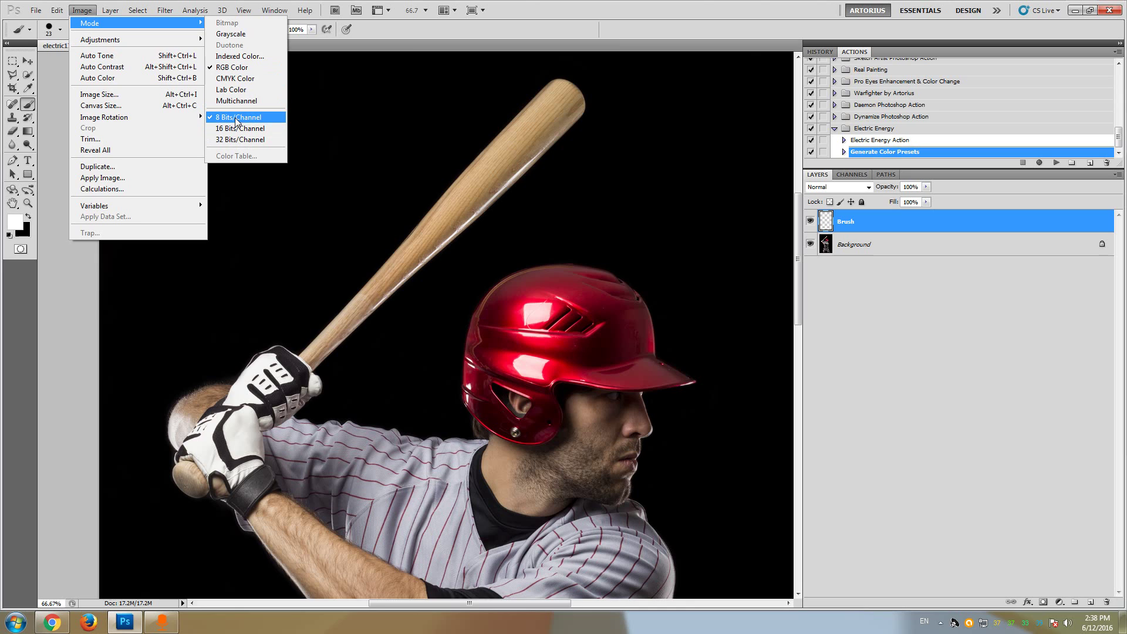
mouse_move(164, 12)
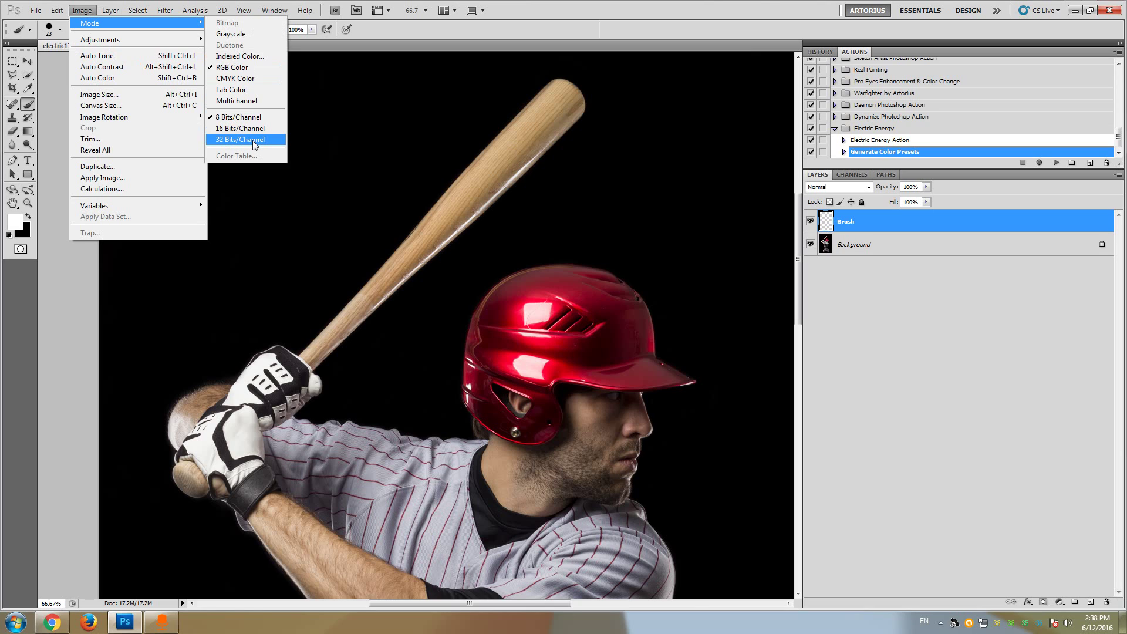
click(535, 9)
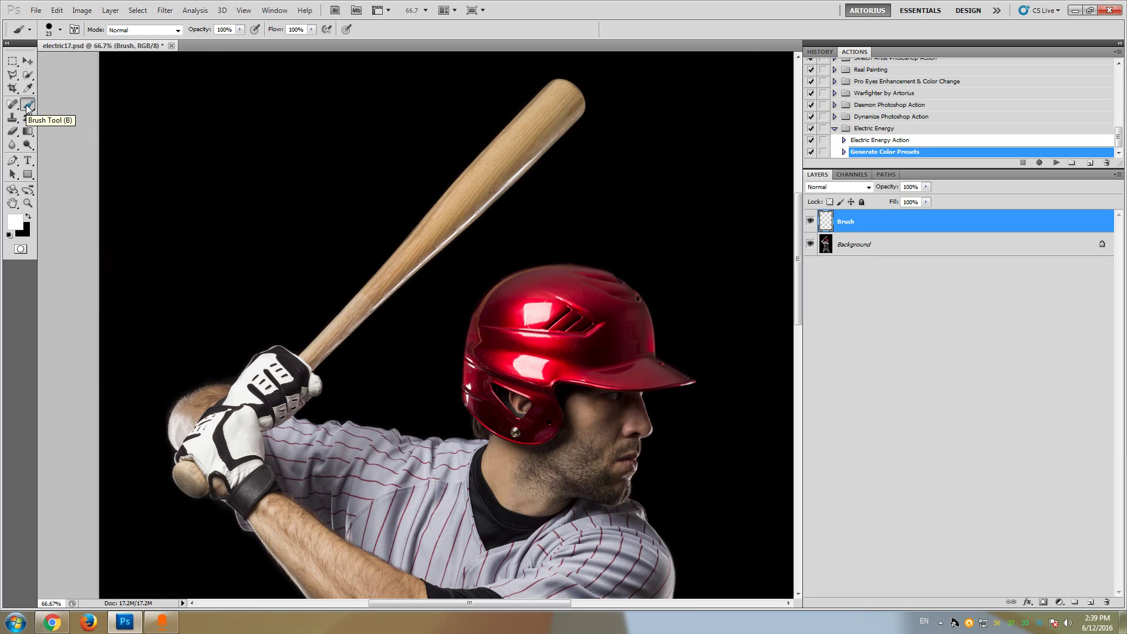
Use the 23 px hard round brush and set the foreground color to red ff0505.
click(60, 30)
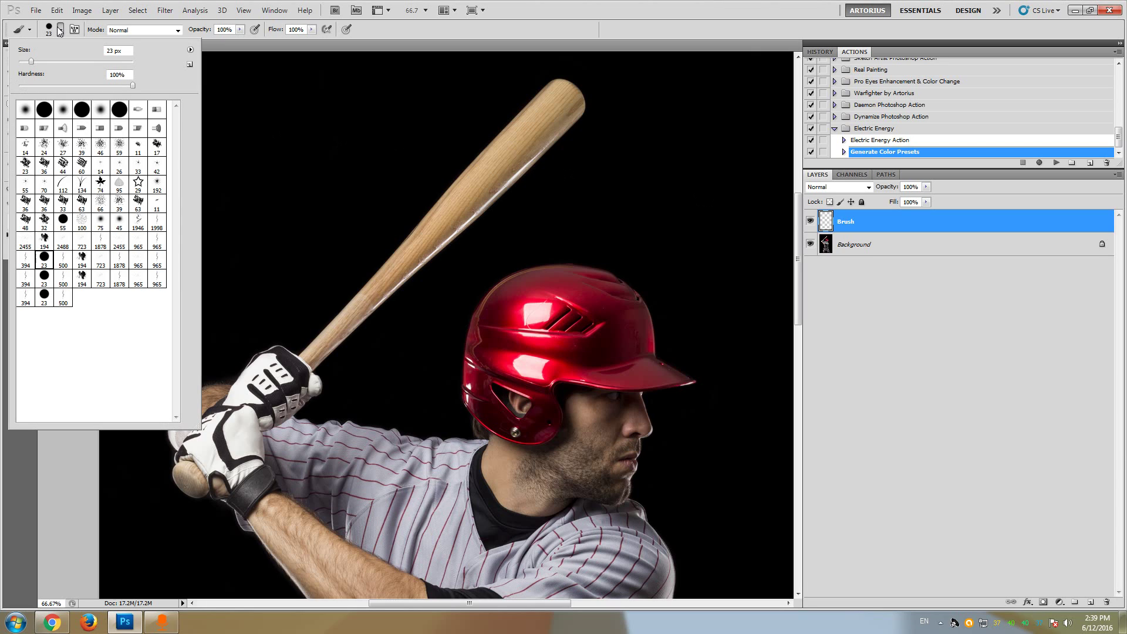
click(46, 111)
click(530, 51)
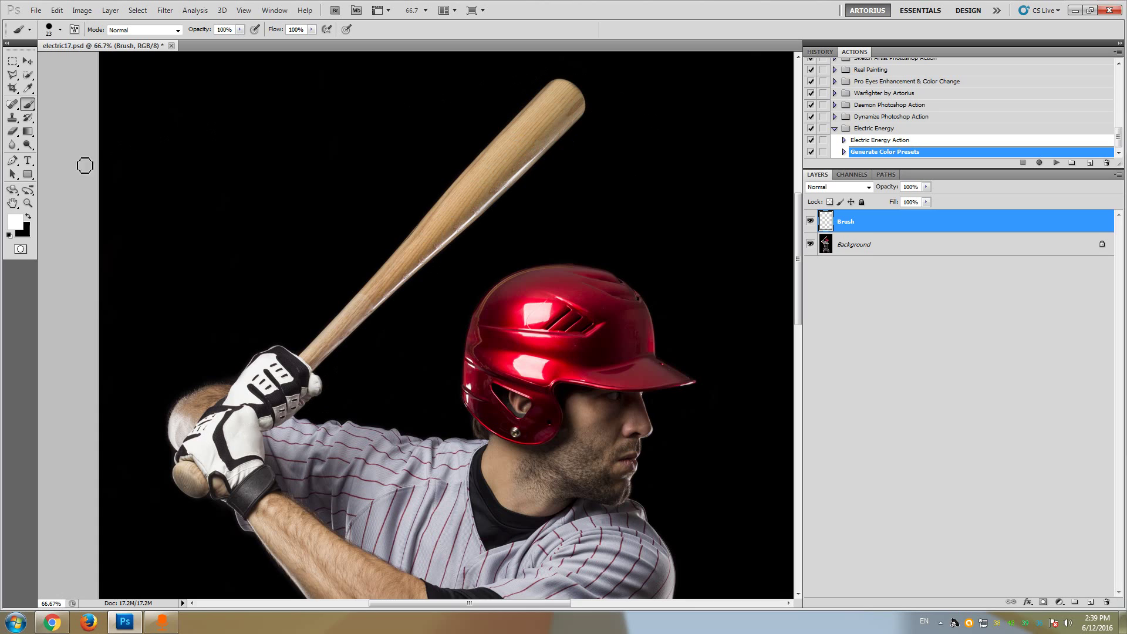
click(16, 221)
click(805, 121)
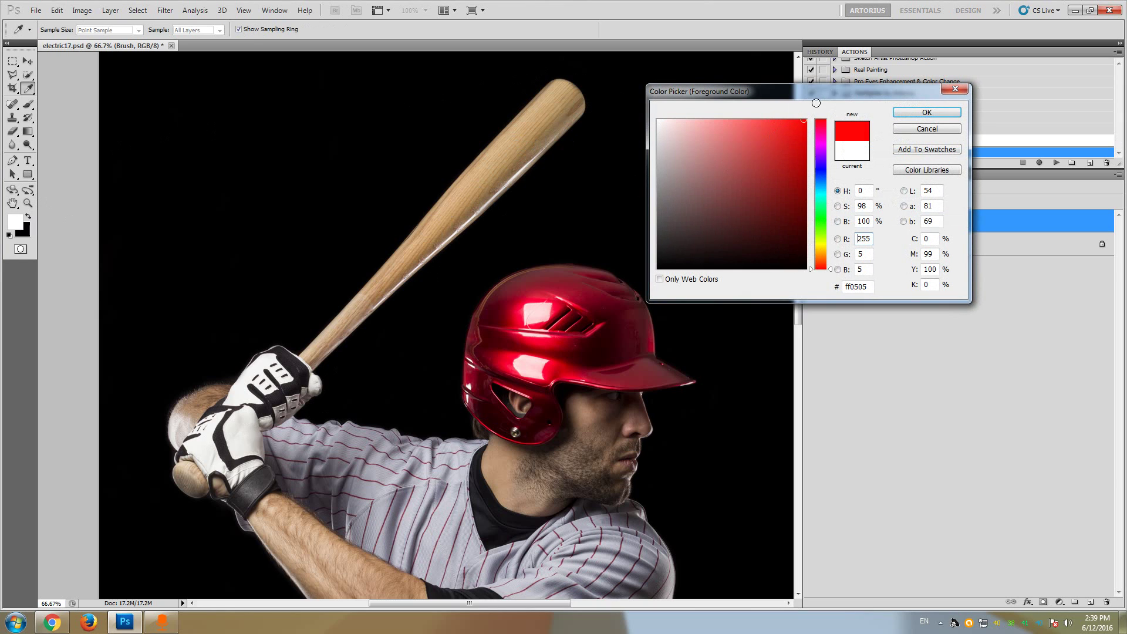
click(915, 116)
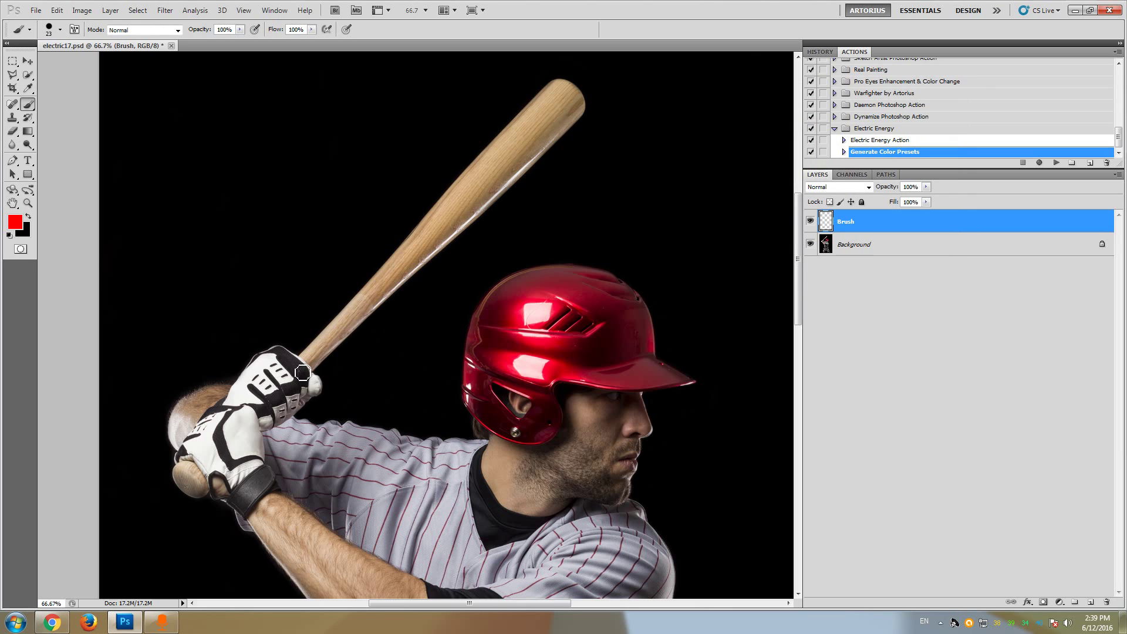
Paint red strokes on the Brush layer along the bat and forearm, and loops around the gloves and the helmet's ear opening.
mouse_move(297, 369)
mouse_down()
mouse_move(379, 301)
mouse_move(566, 97)
mouse_move(563, 112)
mouse_up()
scroll(510, 165, down, 5)
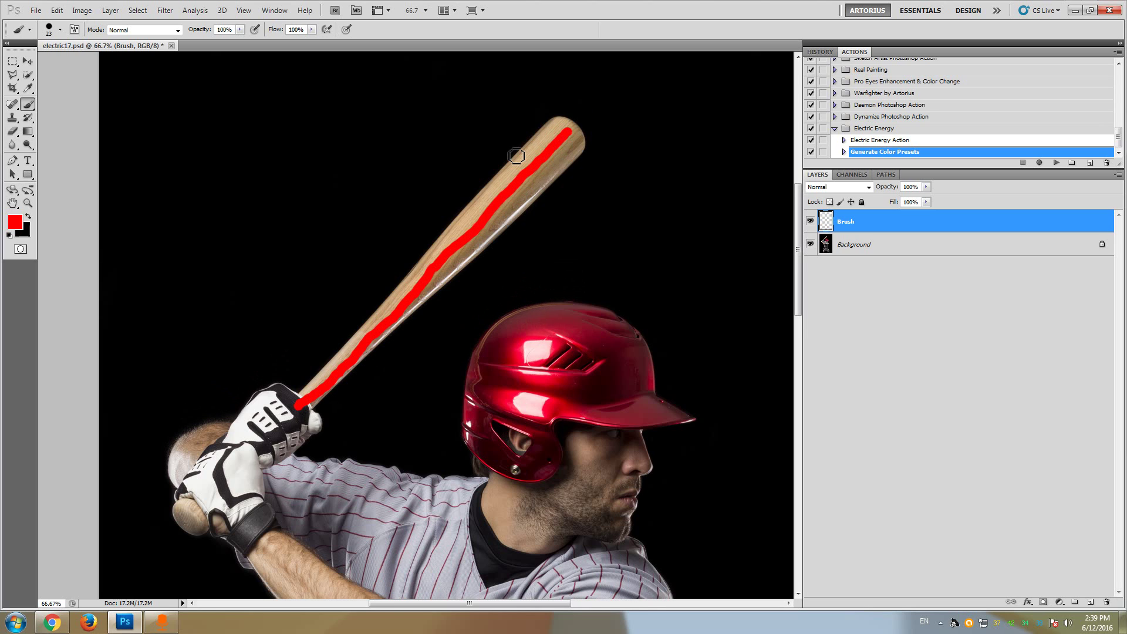
scroll(491, 176, down, 3)
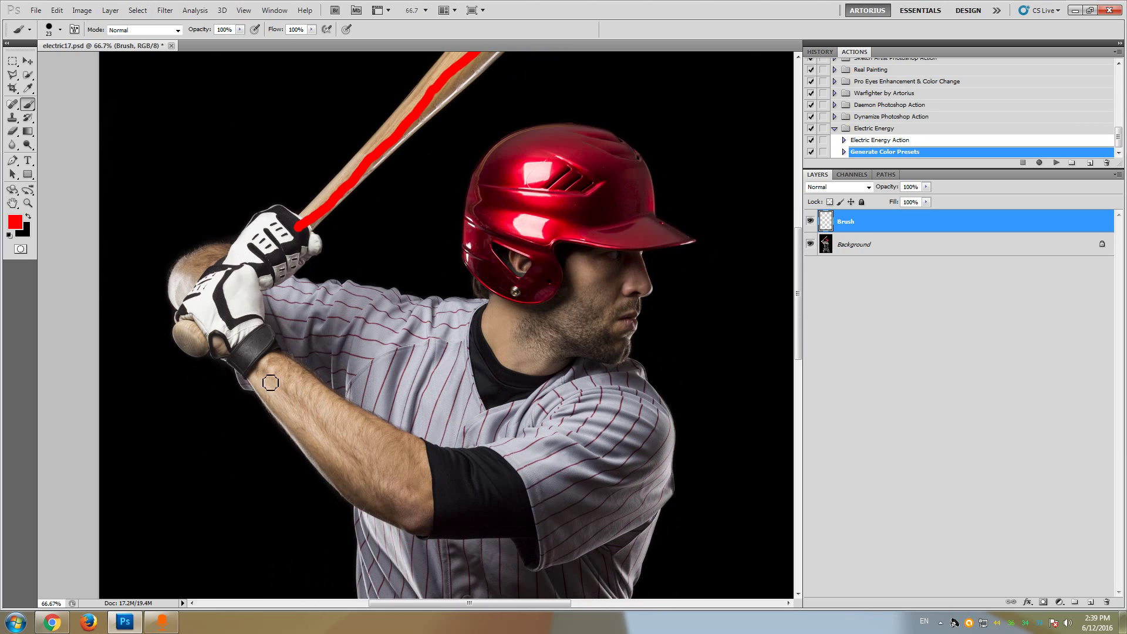
drag(259, 374, 403, 496)
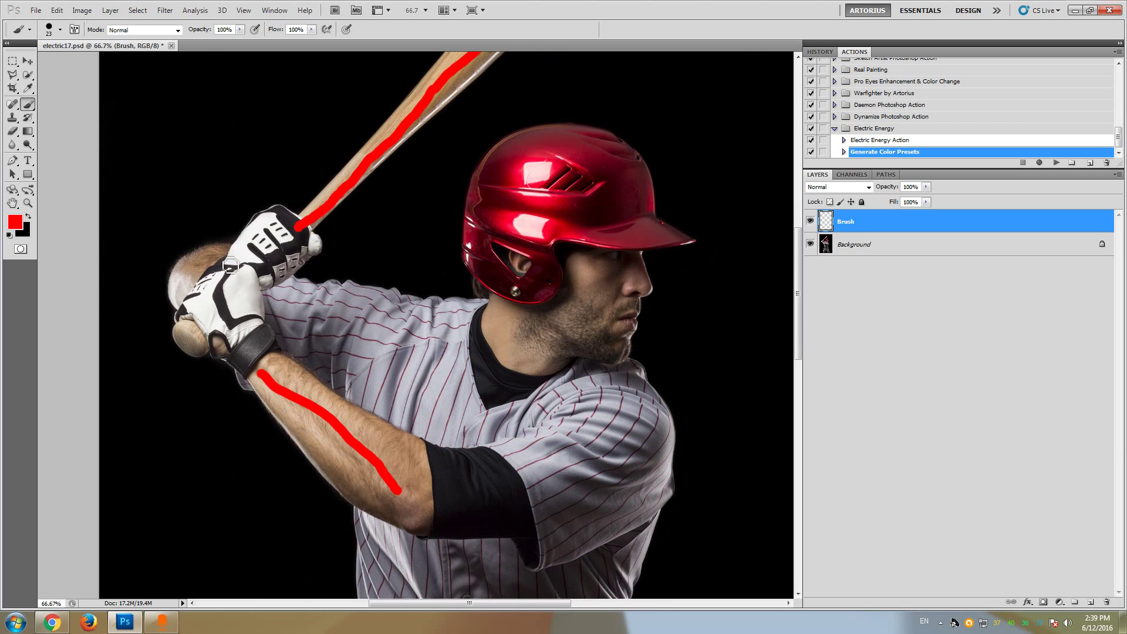
mouse_move(228, 258)
mouse_down()
mouse_move(180, 333)
mouse_move(203, 344)
mouse_move(259, 315)
mouse_move(298, 274)
mouse_move(306, 244)
mouse_move(282, 231)
mouse_move(226, 271)
mouse_up()
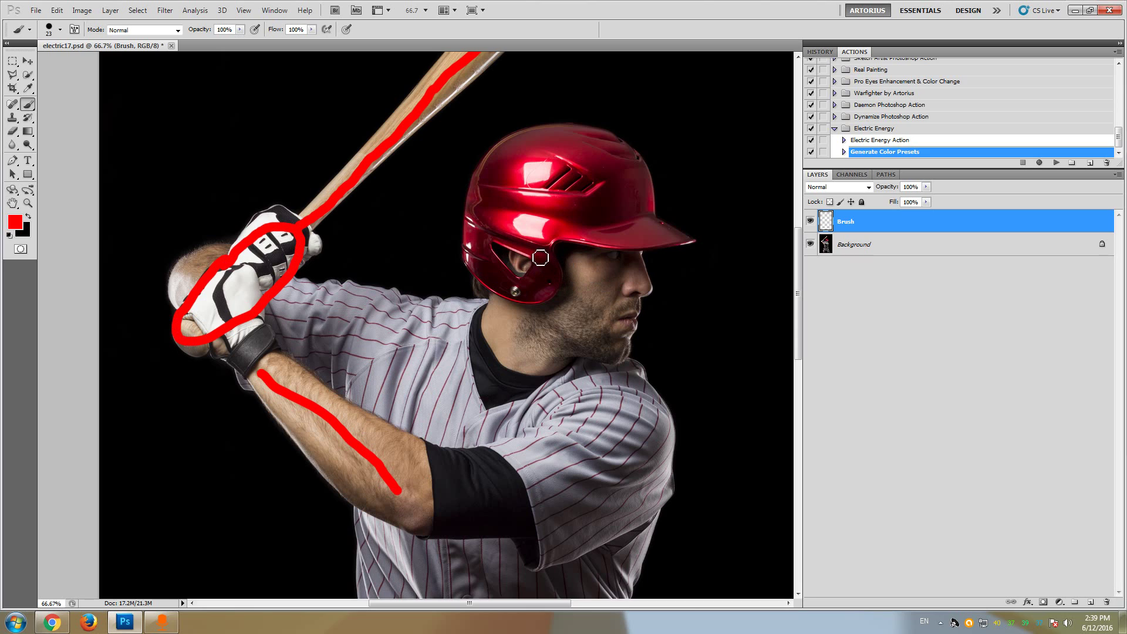
mouse_move(547, 265)
mouse_down()
mouse_move(499, 239)
mouse_move(497, 275)
mouse_move(536, 286)
mouse_move(547, 265)
mouse_up()
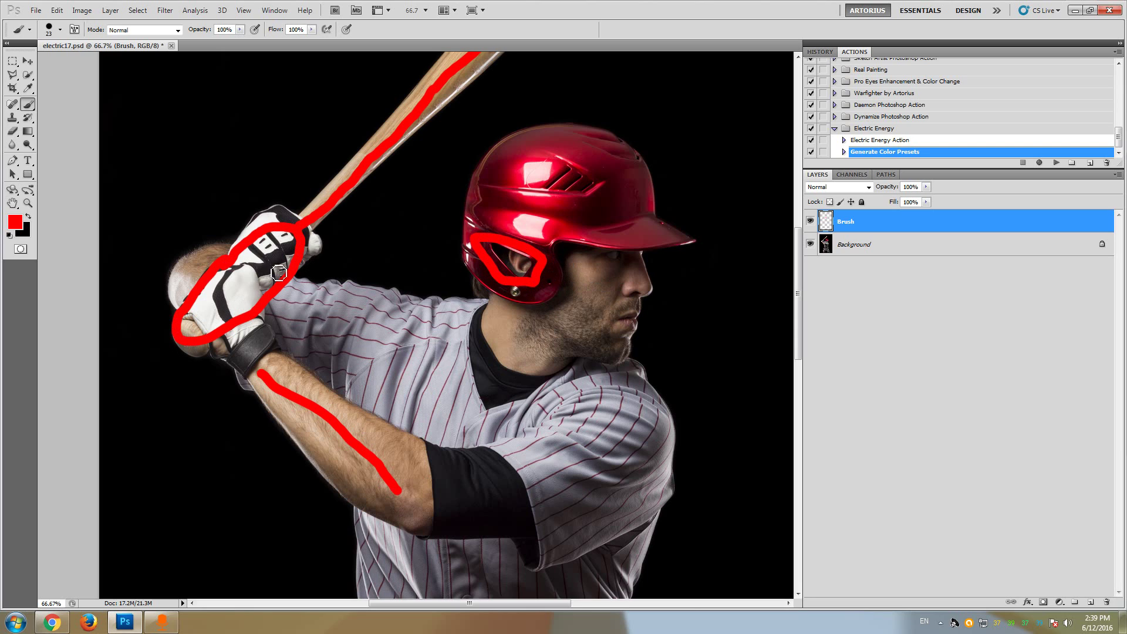
Paint a jagged red outline around the upper half of the bat on the Brush layer.
scroll(276, 264, up, 4)
scroll(275, 260, up, 2)
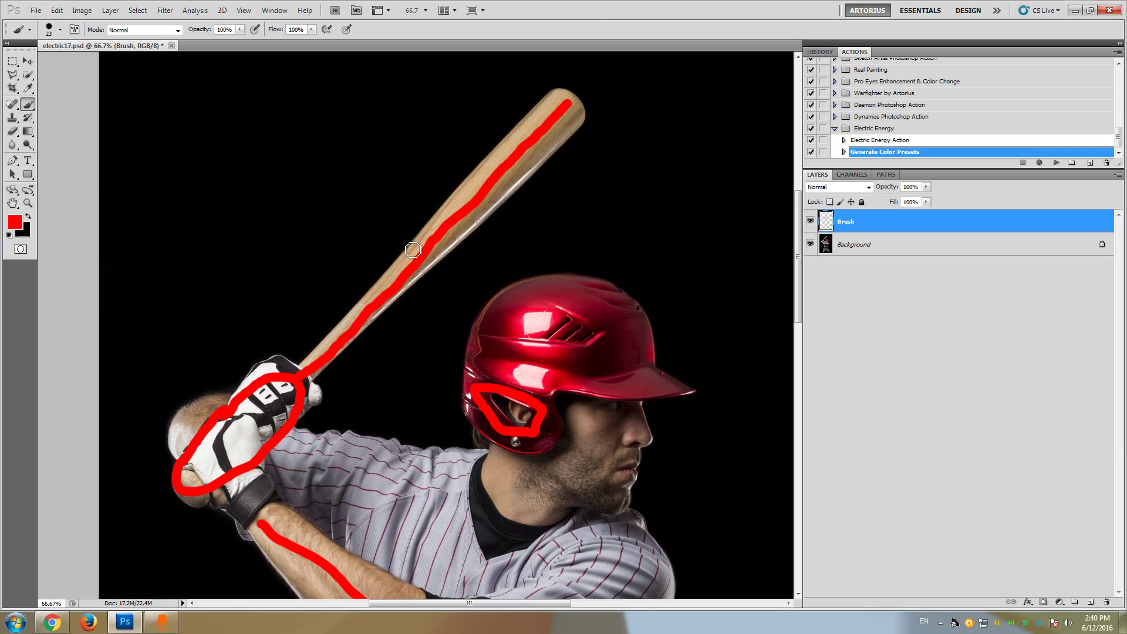
mouse_move(406, 249)
mouse_down()
mouse_move(534, 95)
mouse_move(599, 93)
mouse_move(591, 125)
mouse_move(536, 188)
mouse_move(433, 269)
mouse_up()
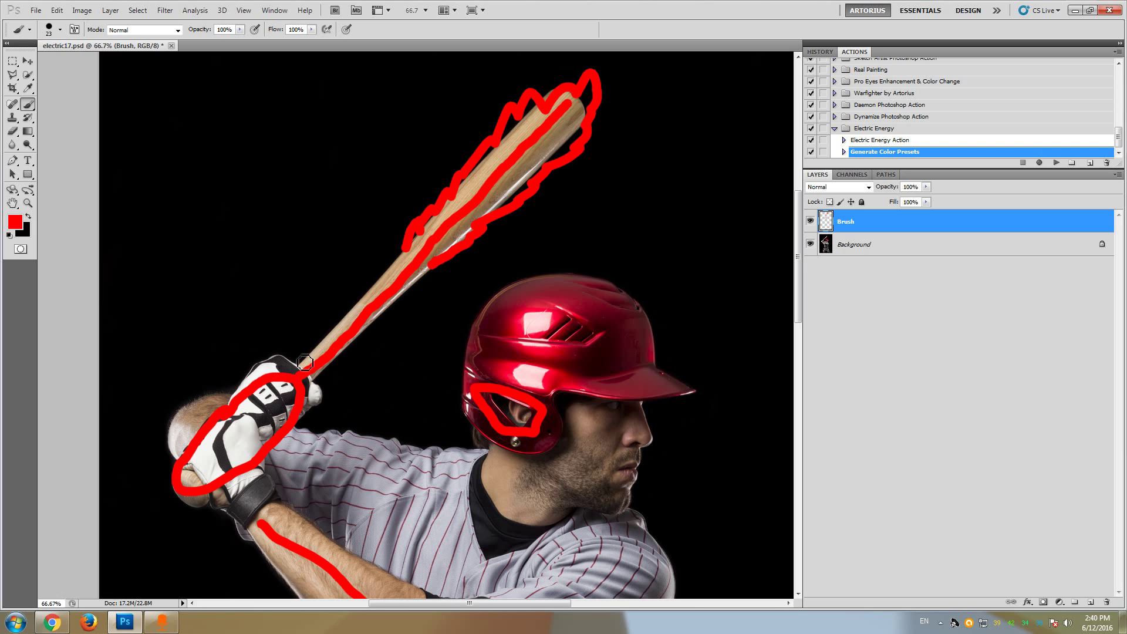
Run the Electric Energy Action on the photo with its painted, visible Brush layer.
scroll(311, 347, down, 3)
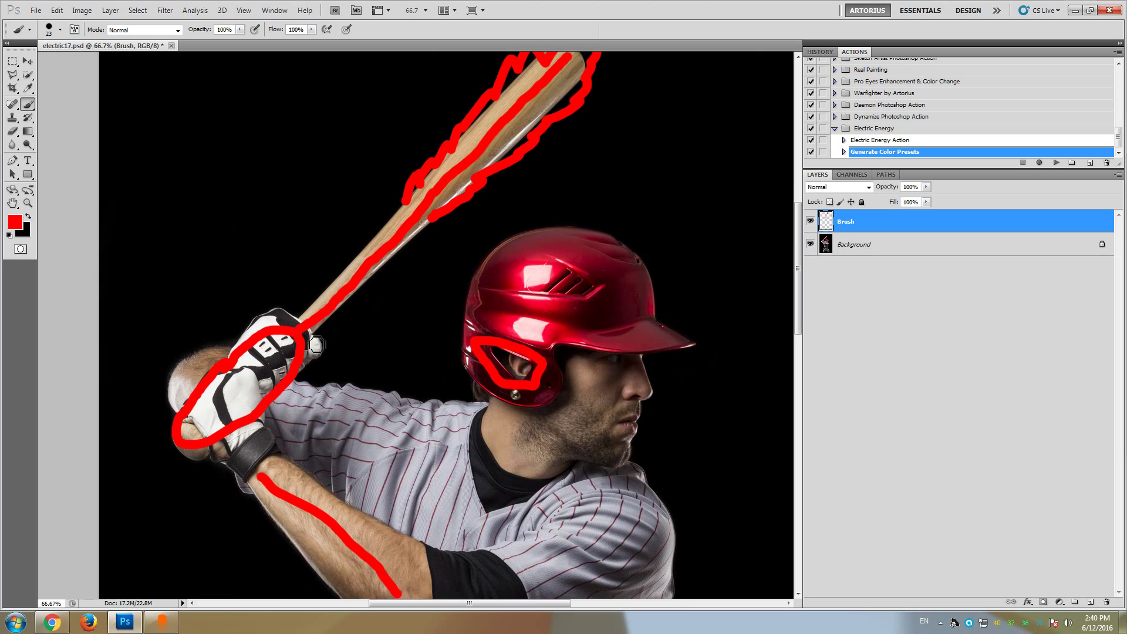
scroll(344, 285, up, 3)
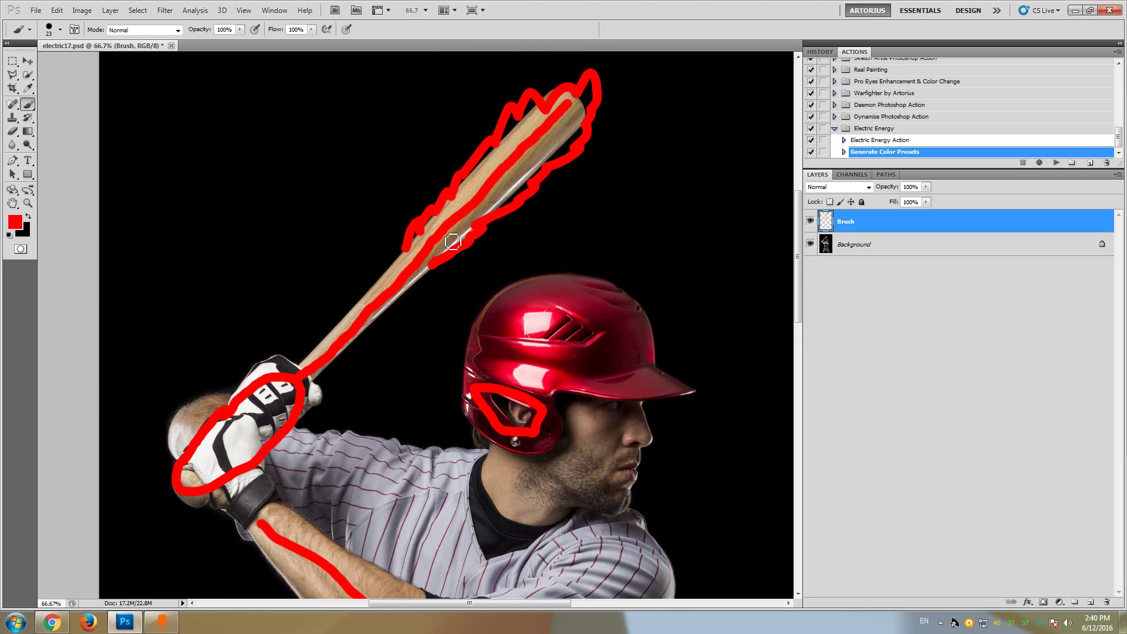
scroll(452, 242, up, 2)
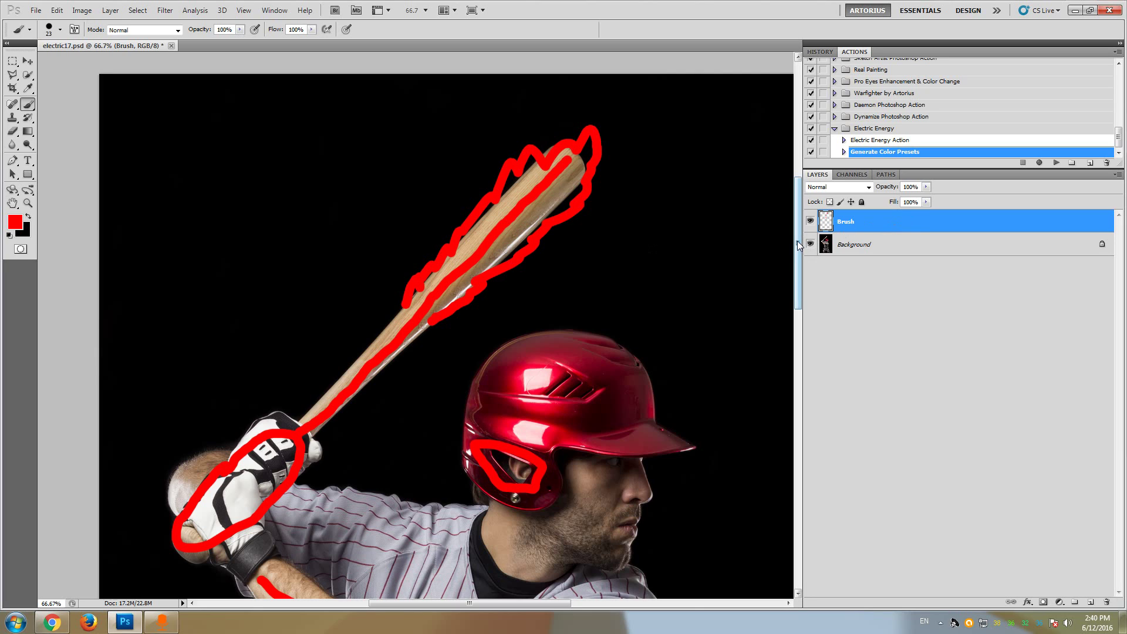
drag(798, 245, 800, 265)
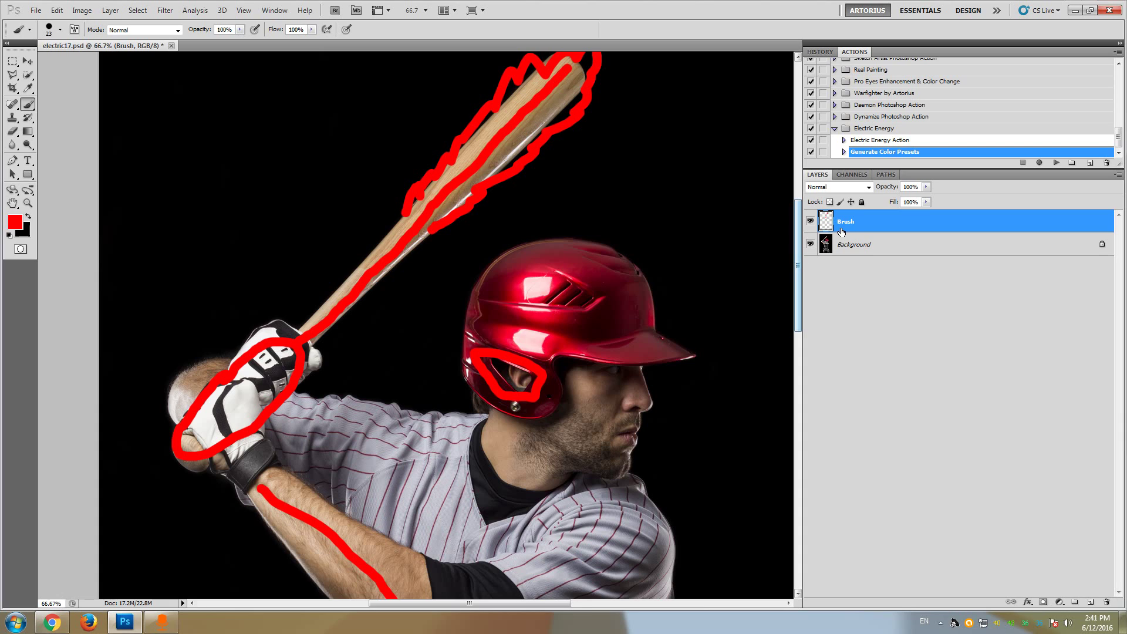
click(871, 145)
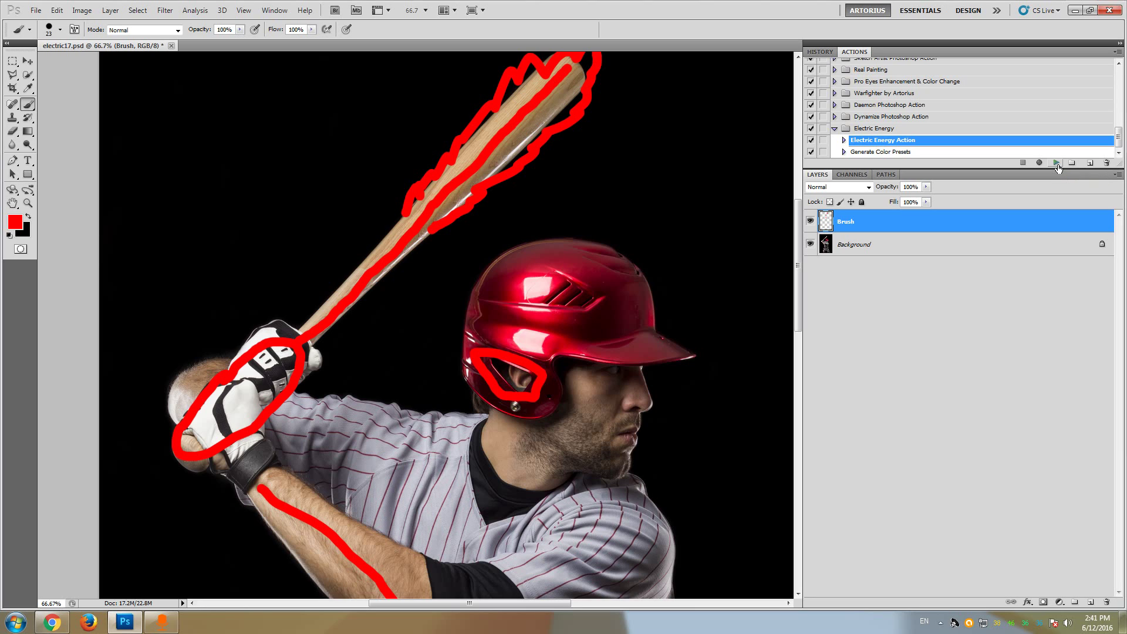
click(810, 222)
click(810, 222)
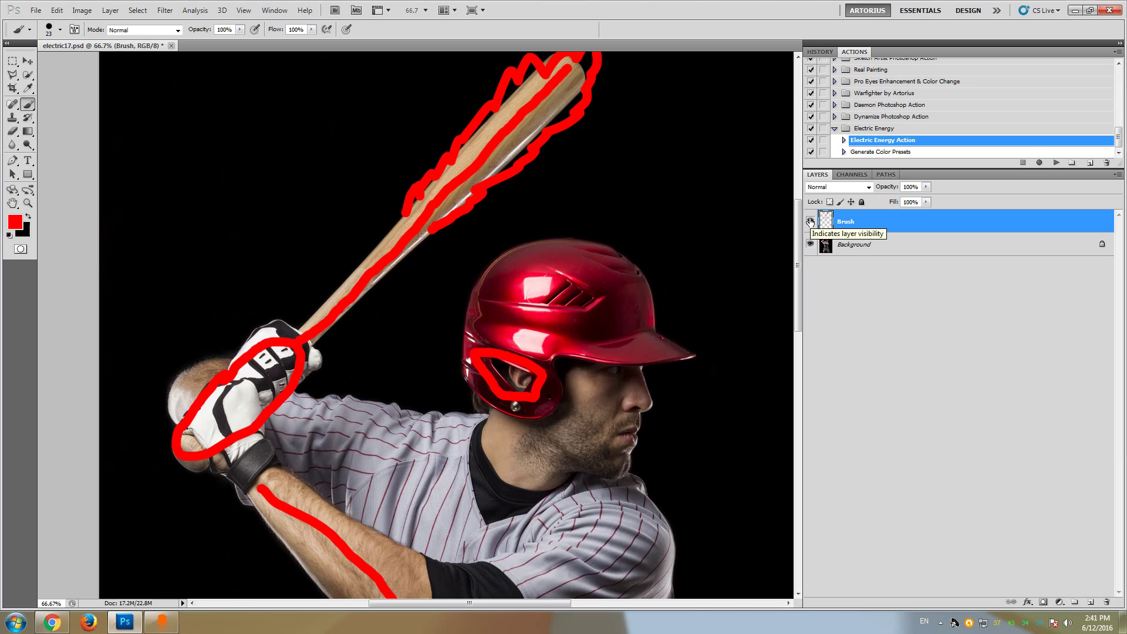
click(1056, 163)
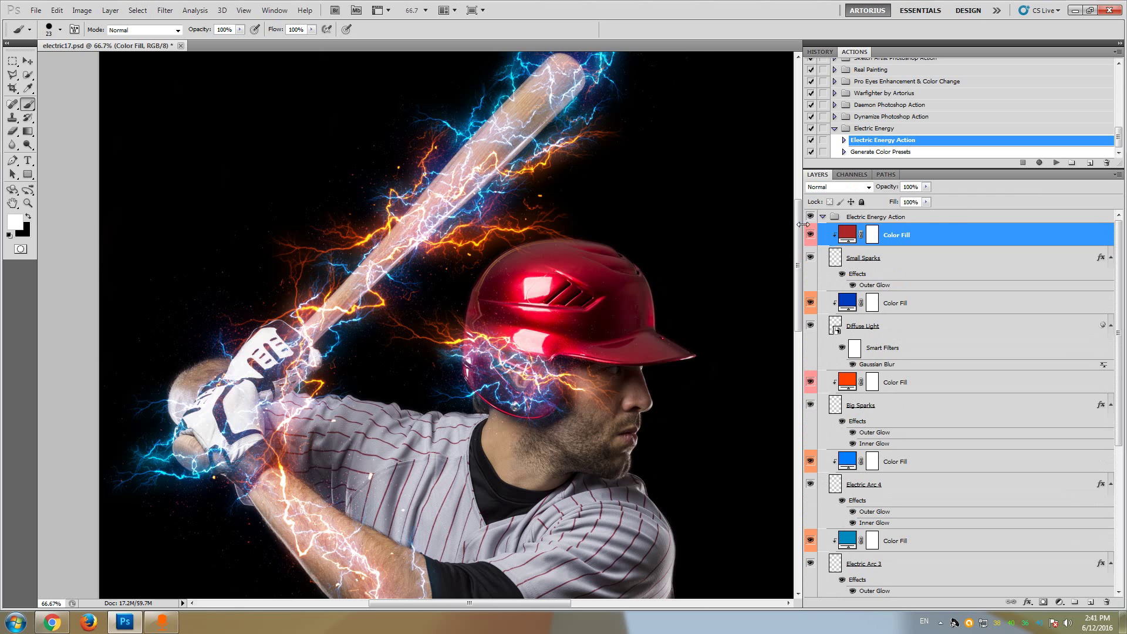
Look through the generated effect layers, and select and collapse the Electric Energy Action layer group.
drag(798, 225, 798, 199)
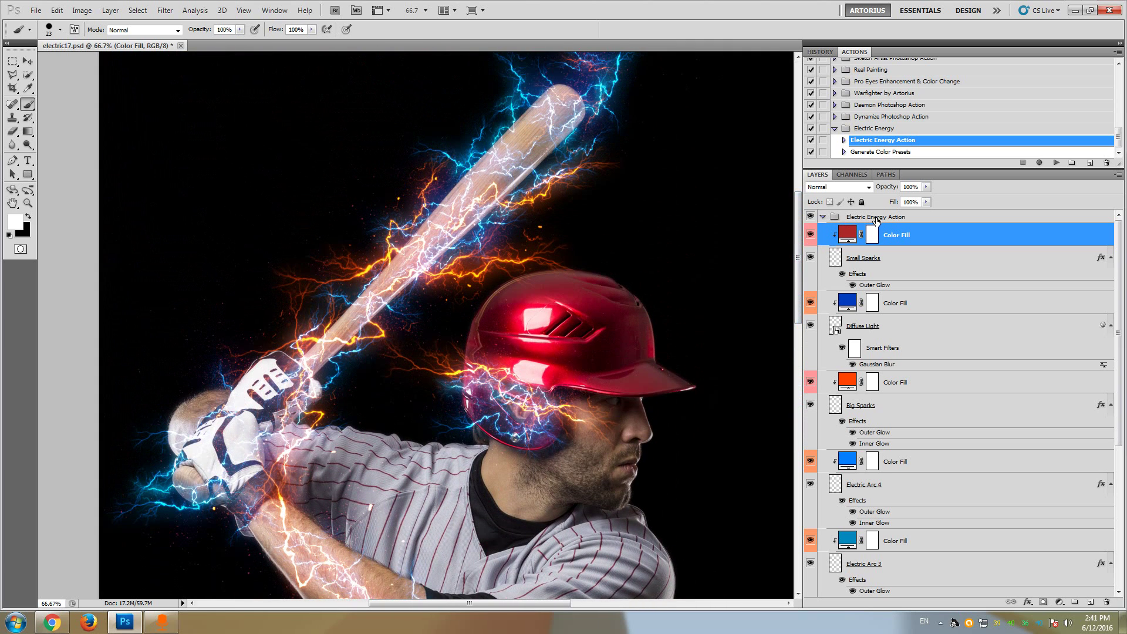
scroll(901, 513, down, 3)
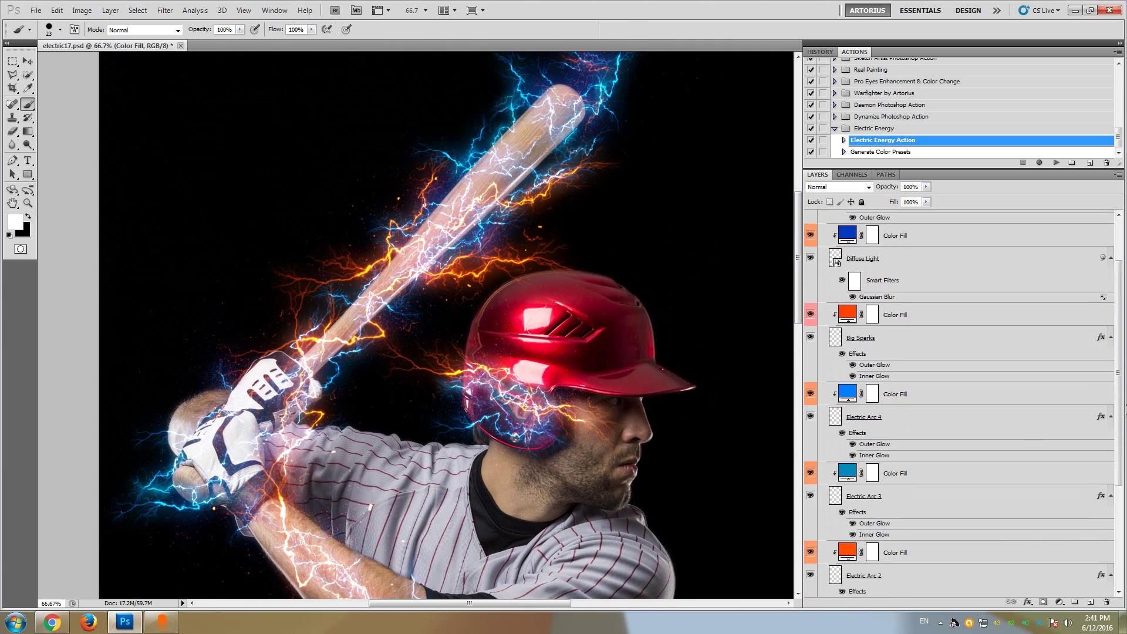
drag(1126, 409, 875, 224)
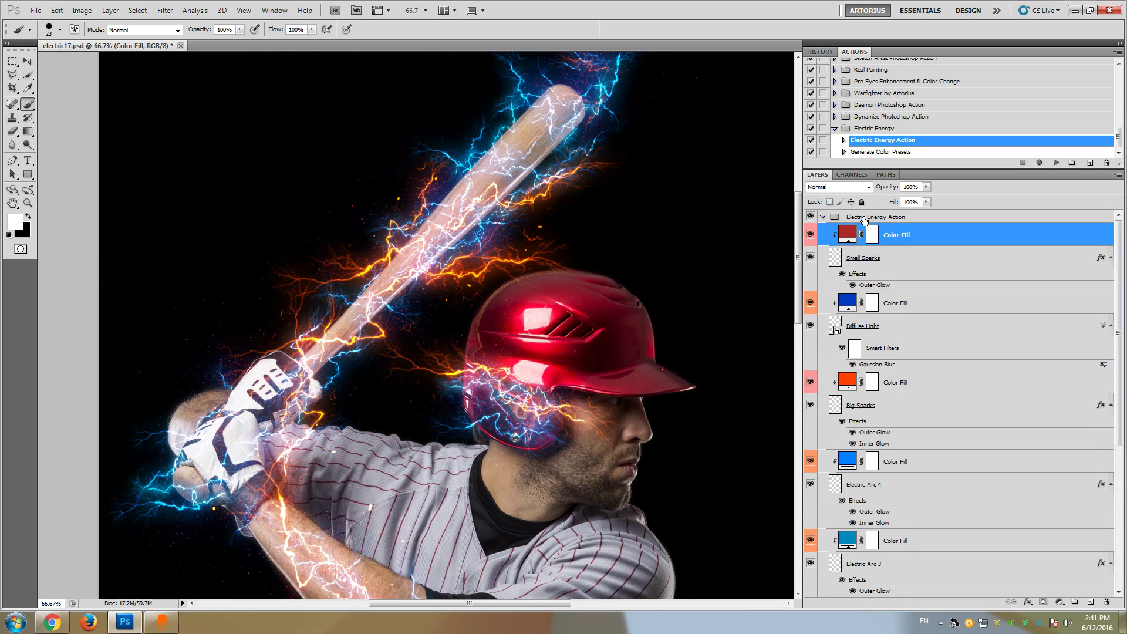
click(882, 219)
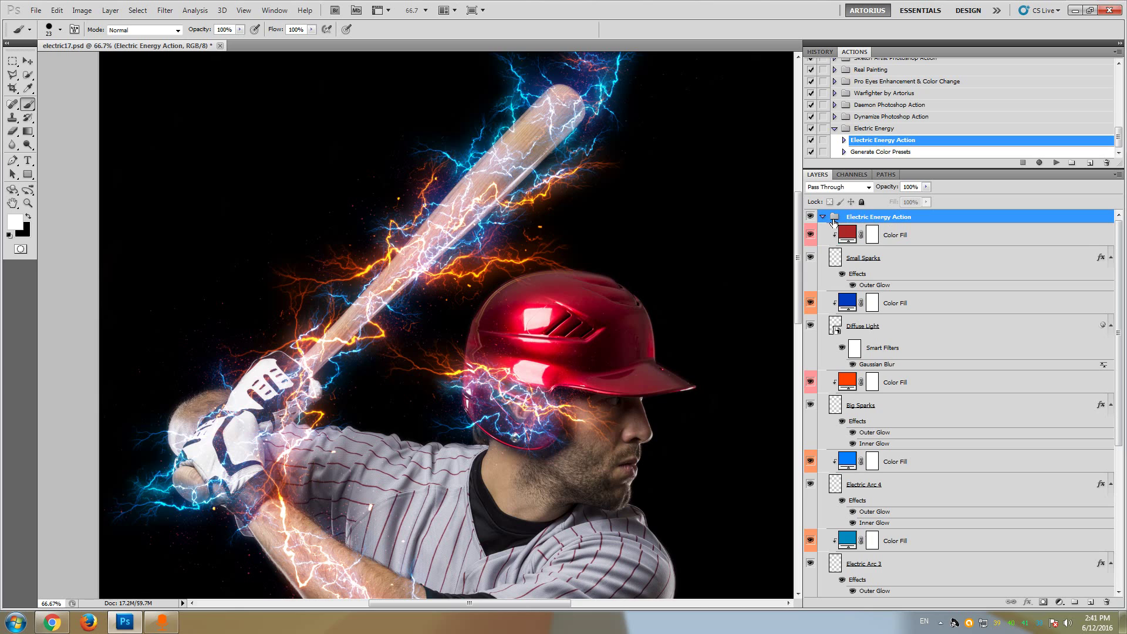
click(822, 218)
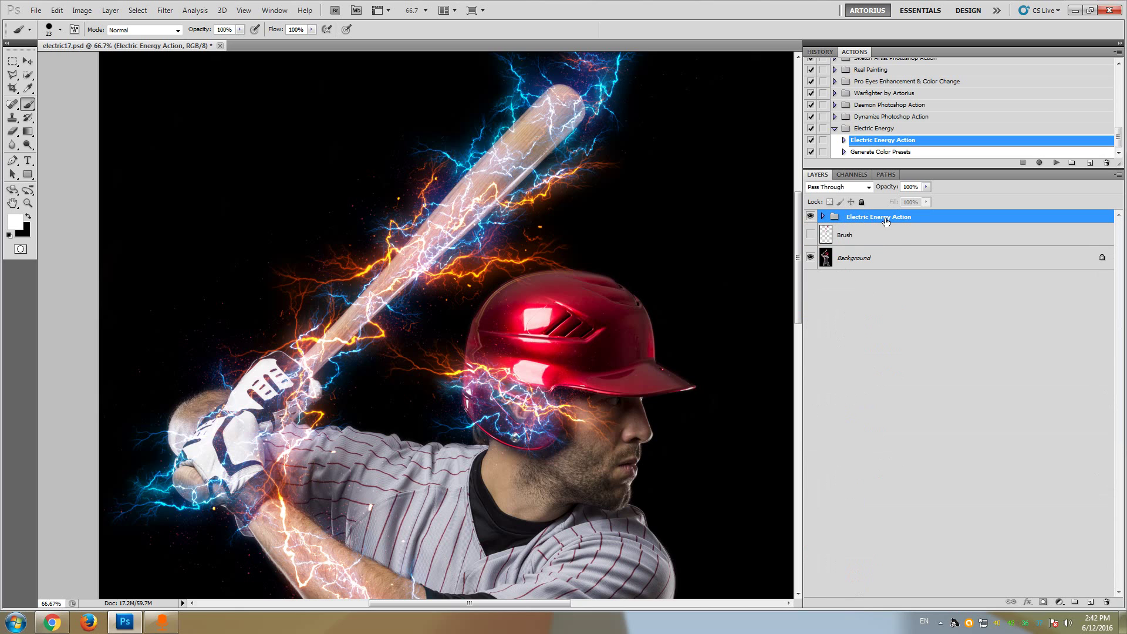
Compare the photo with and without the lightning by toggling the Electric Energy Action group's visibility.
click(811, 217)
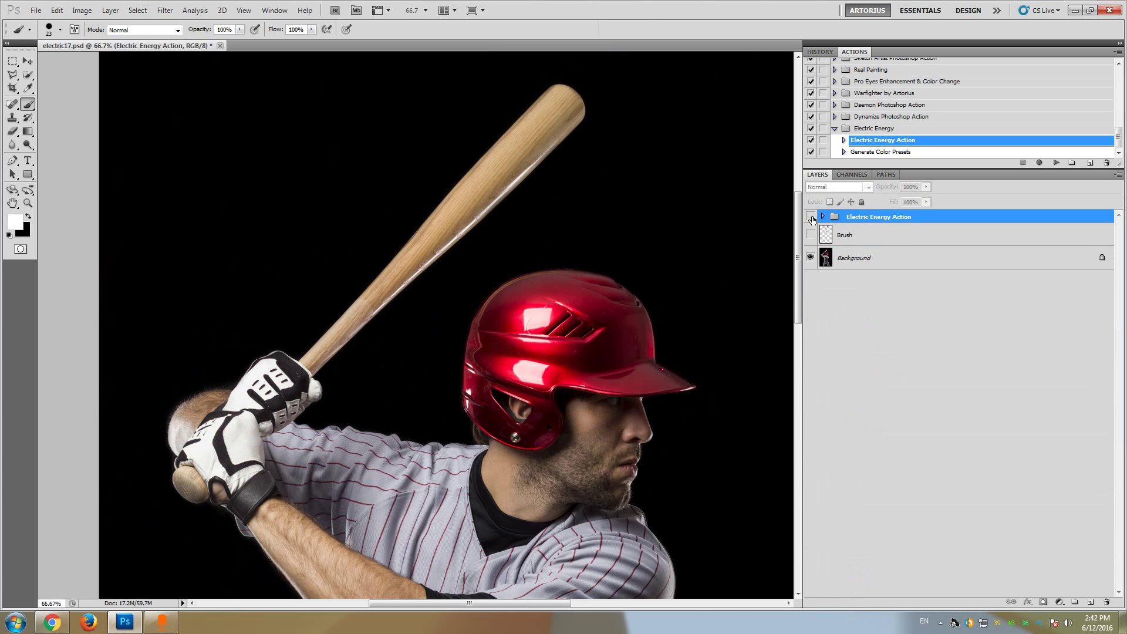
click(811, 217)
click(811, 217)
click(811, 217)
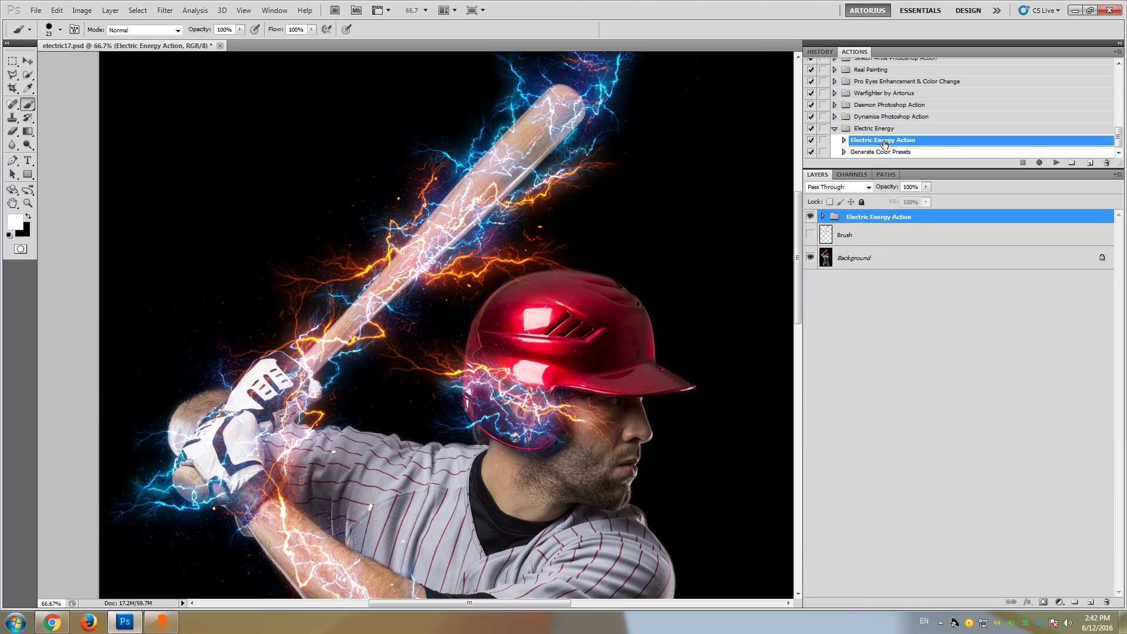
Run the Electric Energy Action a second time and collapse the new layer group.
click(1056, 163)
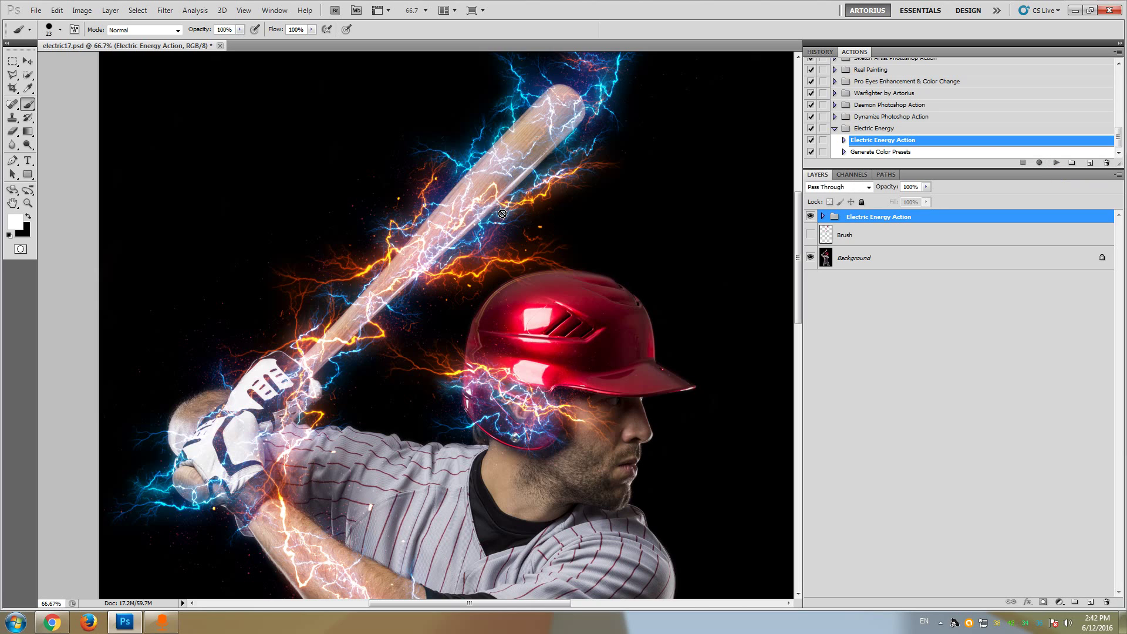
click(1055, 164)
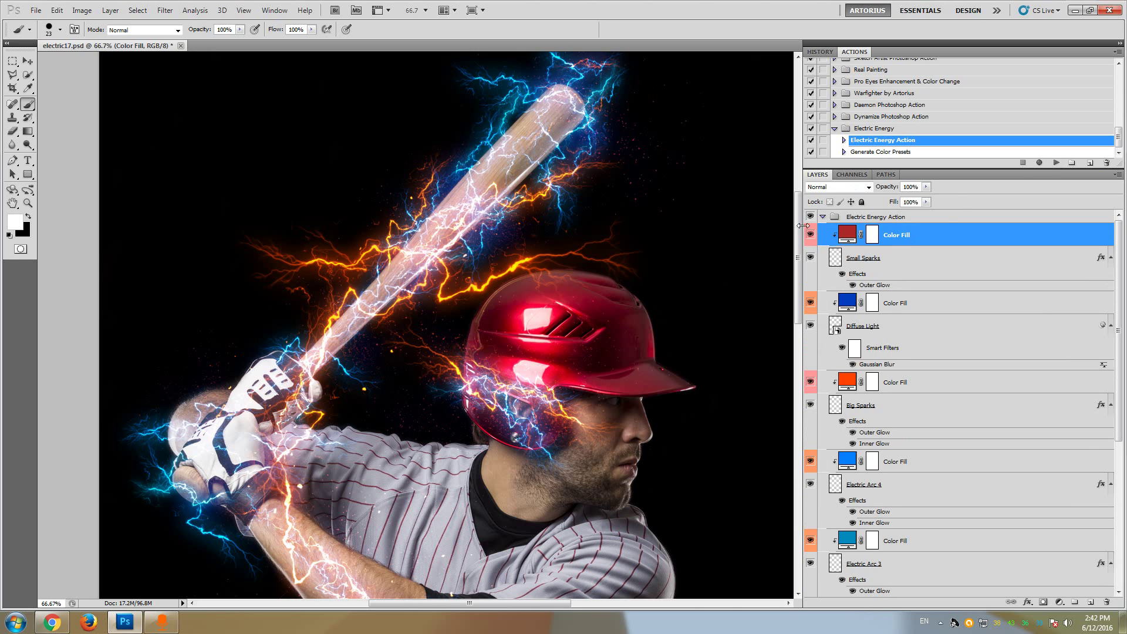
click(822, 217)
Compare the two lightning variations by toggling the visibility of the newest Electric Energy Action group.
click(811, 217)
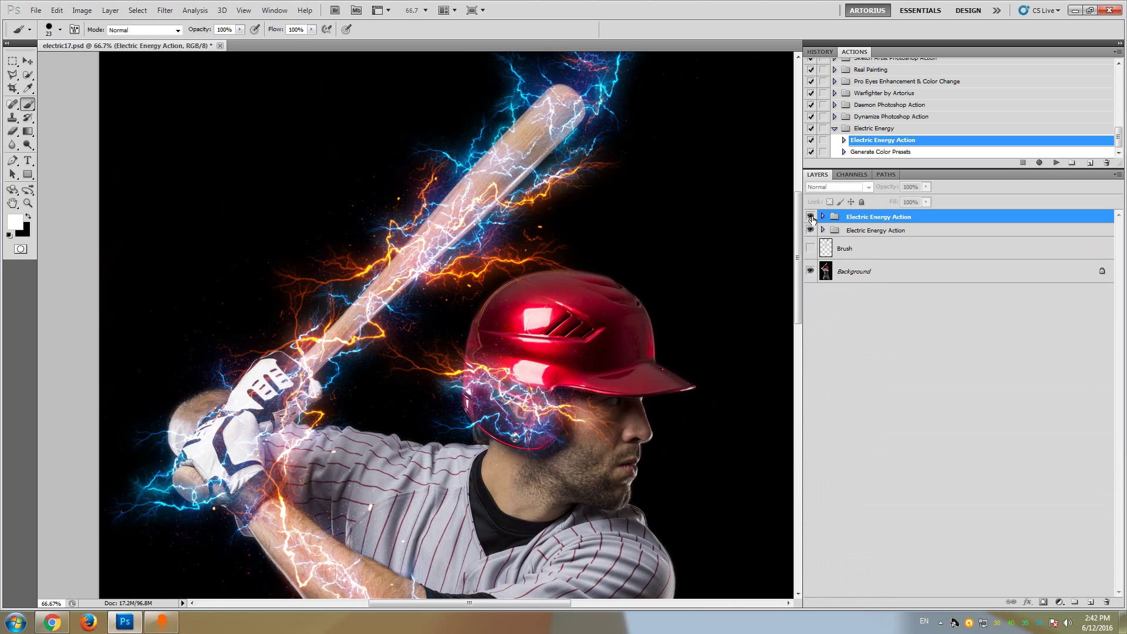
click(811, 217)
click(811, 217)
click(811, 217)
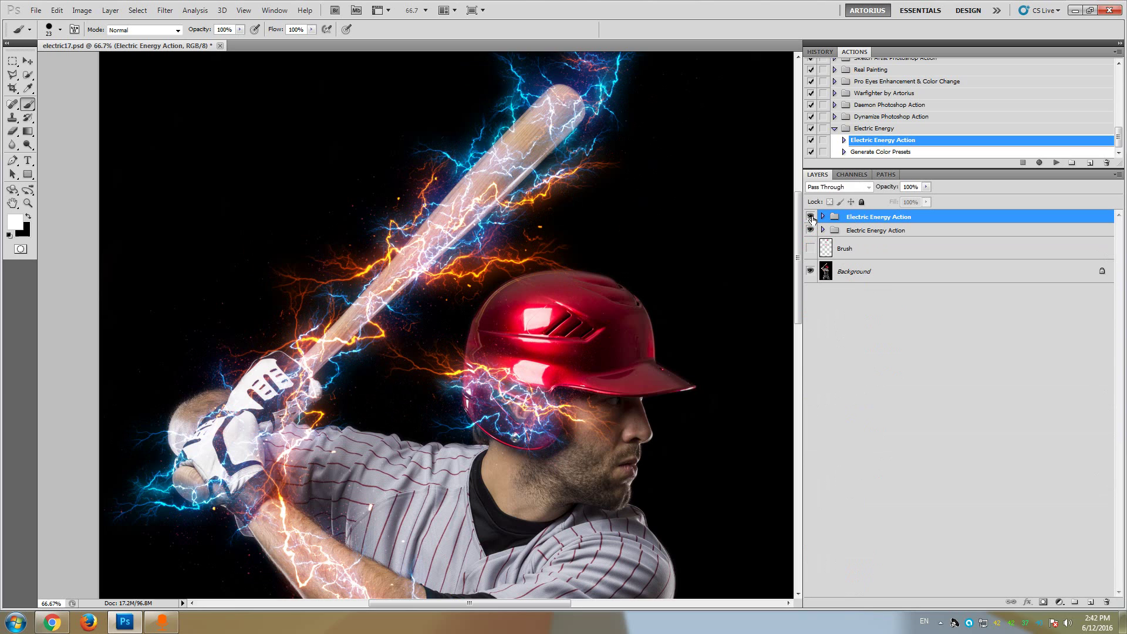
click(811, 217)
click(810, 217)
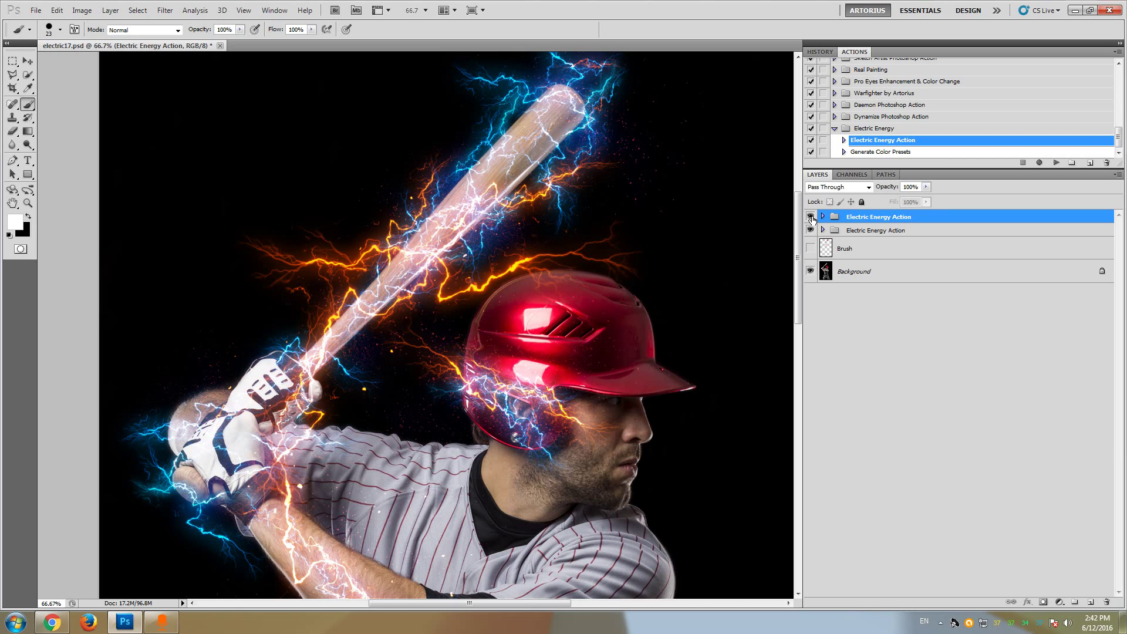
Hide both Electric Energy Action groups and show the Brush layer with the red strokes.
click(811, 217)
click(811, 230)
click(810, 248)
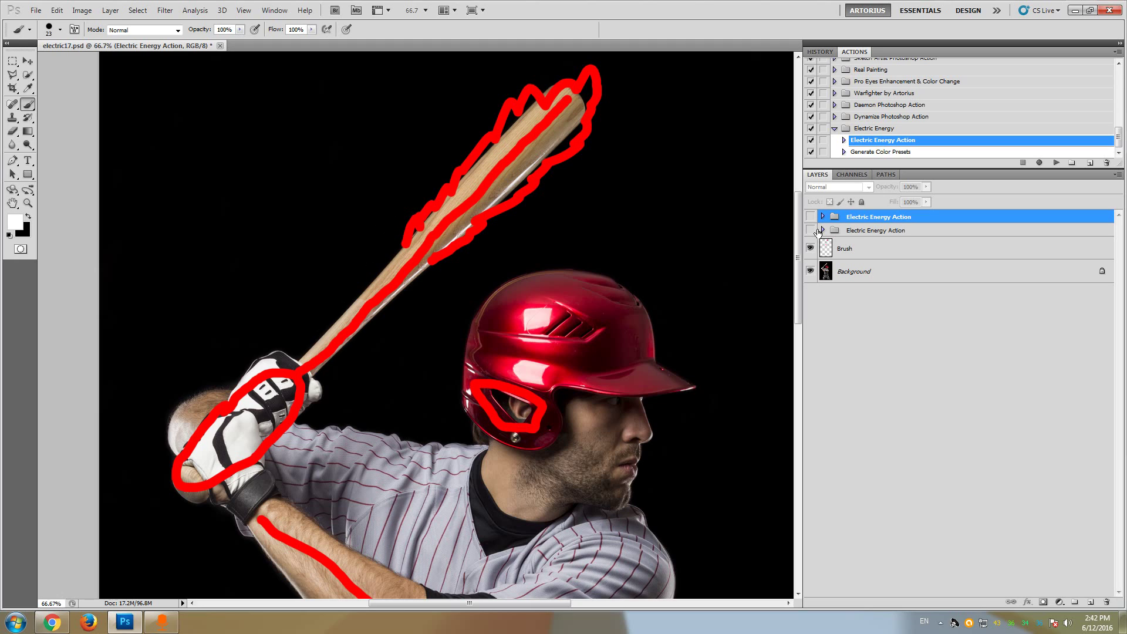
click(810, 217)
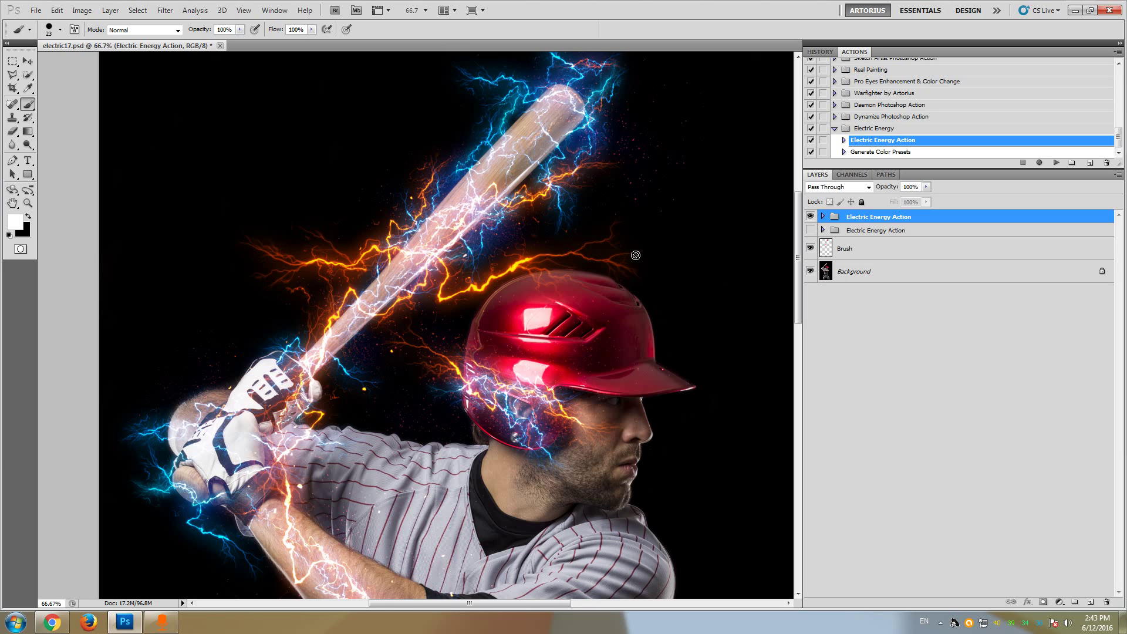
click(1057, 163)
click(810, 219)
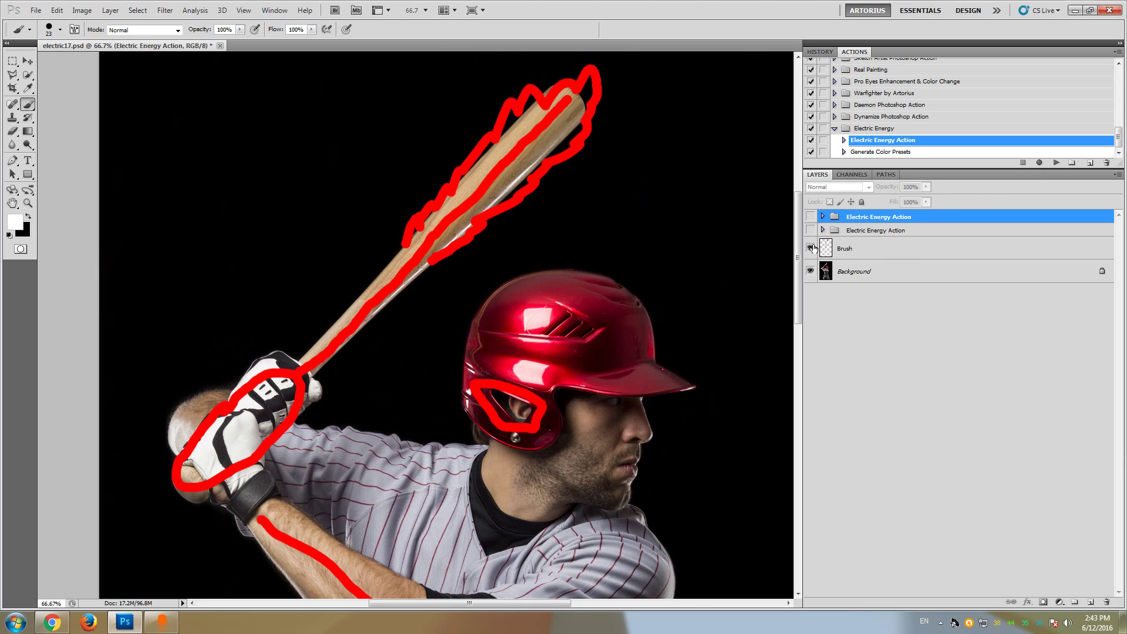
Erase the red stroke along the bat's handle on the Brush layer with a 92 px eraser.
click(846, 250)
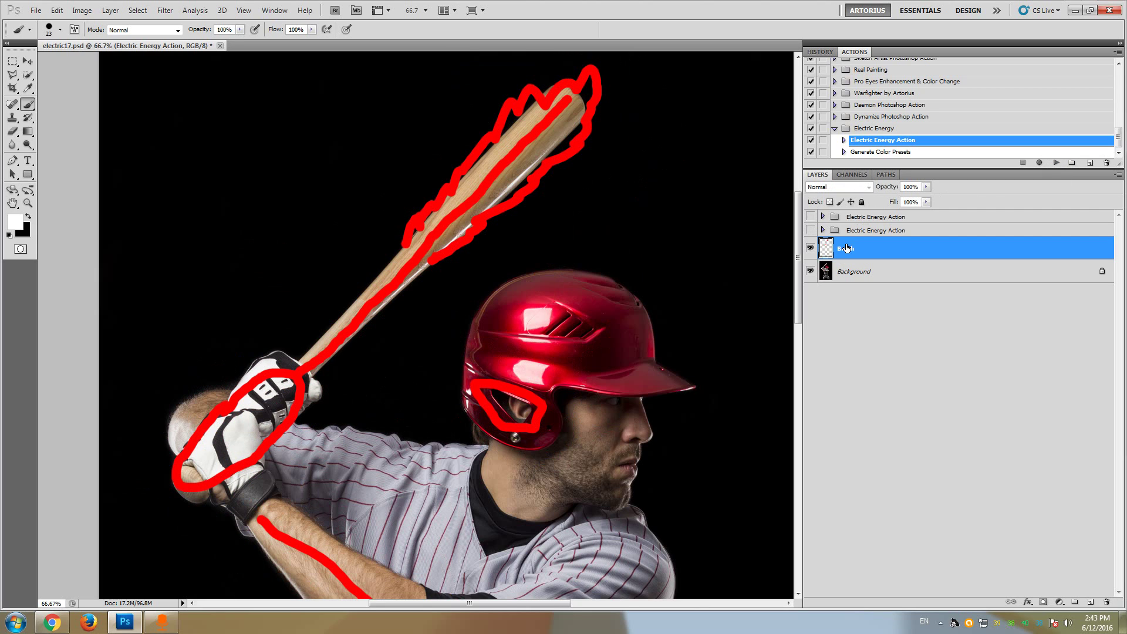
click(12, 131)
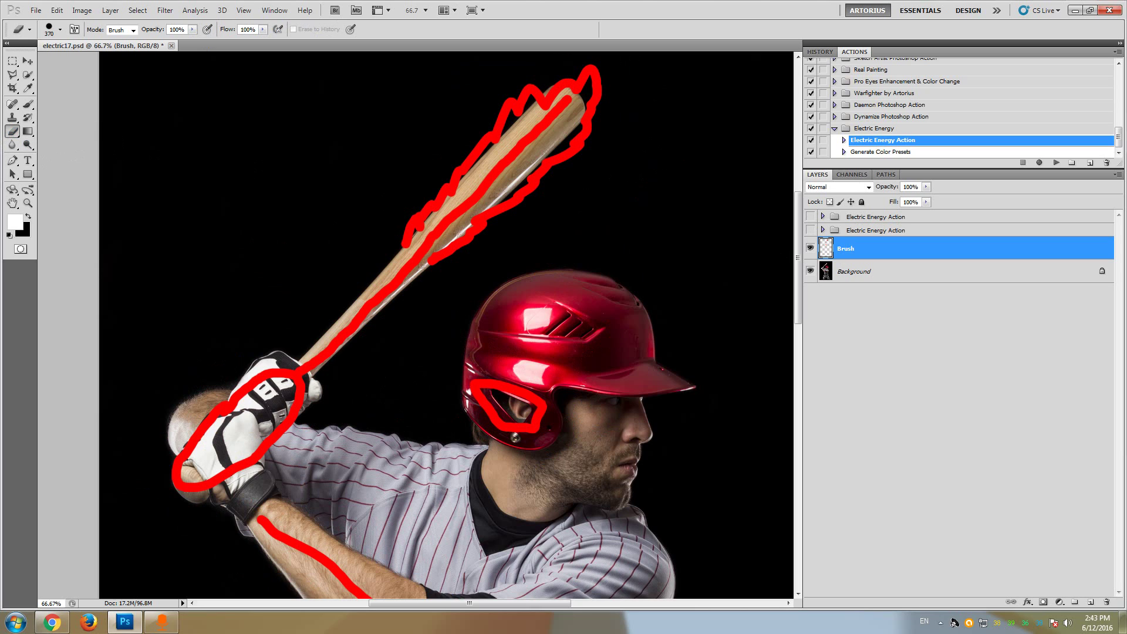
click(60, 29)
drag(75, 61, 71, 61)
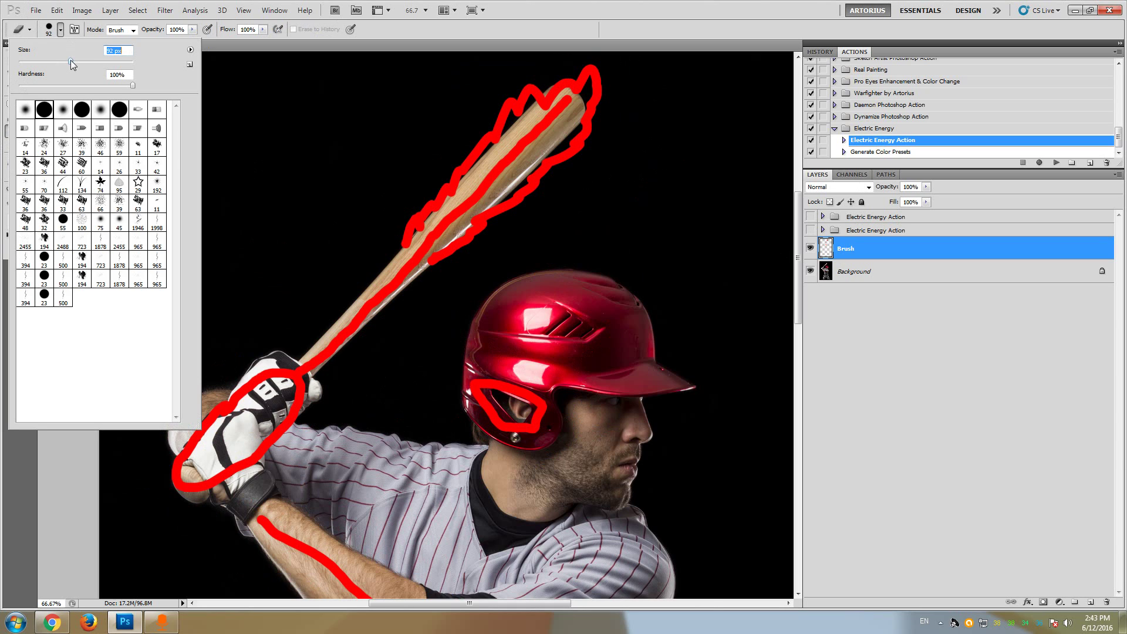
key(Return)
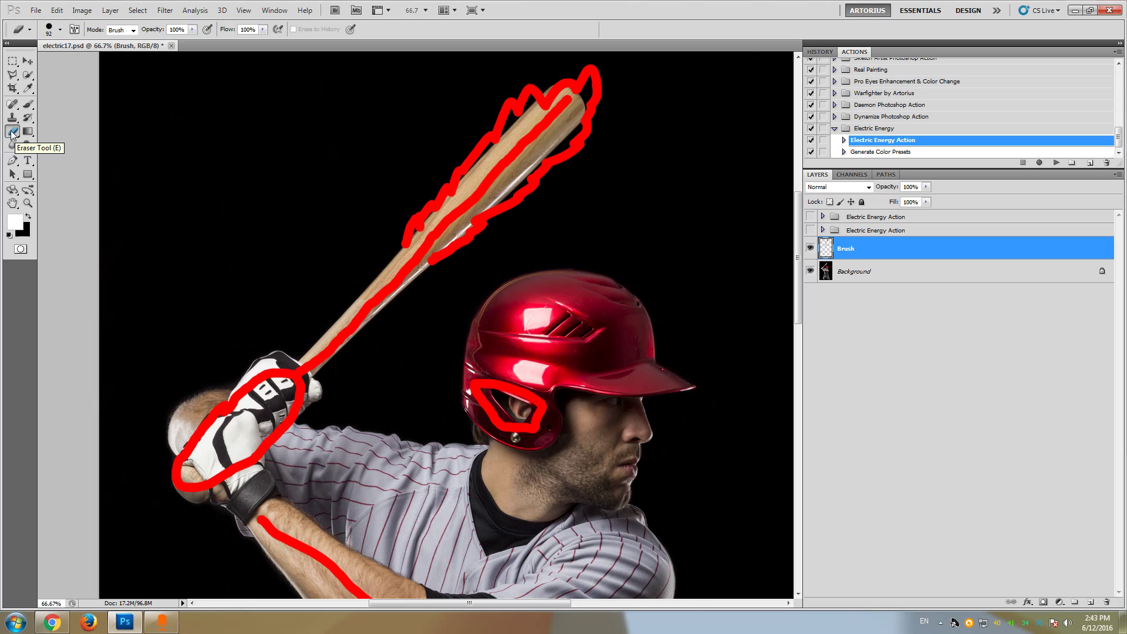
mouse_move(298, 359)
mouse_down()
mouse_move(346, 330)
mouse_move(319, 338)
mouse_move(358, 311)
mouse_move(344, 310)
mouse_move(350, 298)
mouse_move(329, 332)
mouse_up()
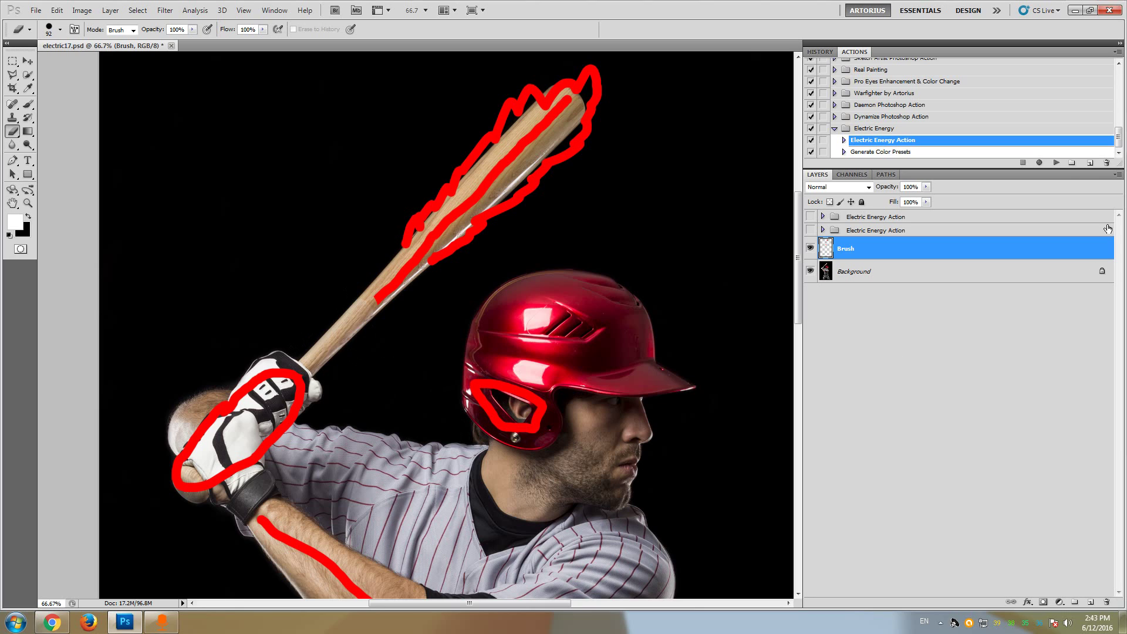
Run the Electric Energy Action on the edited Brush layer and collapse the new layer group.
click(1057, 163)
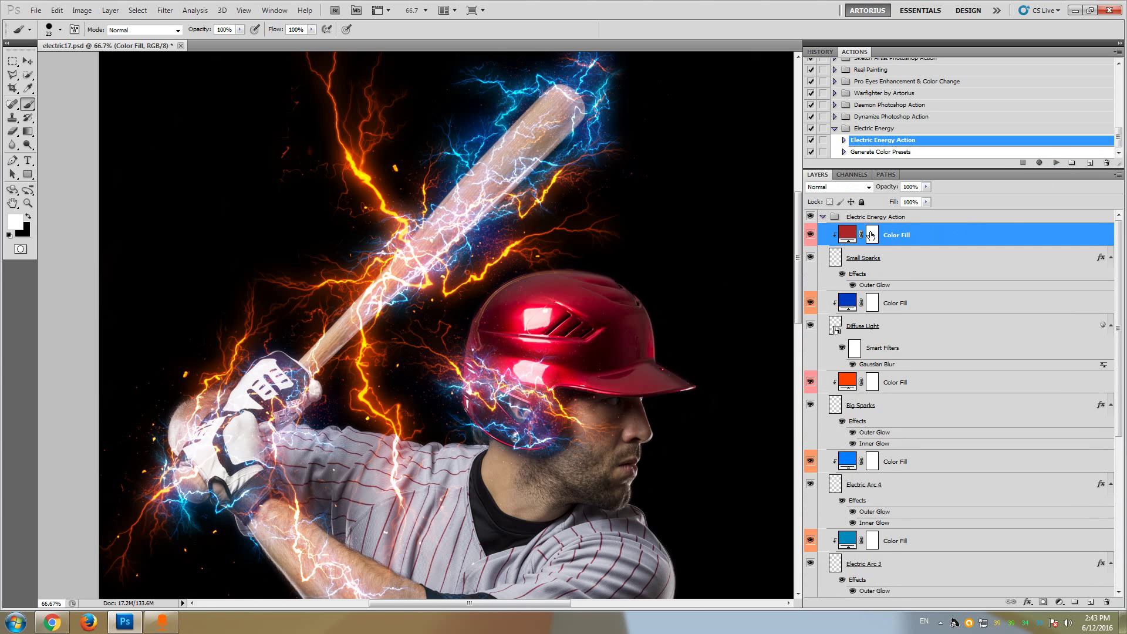
scroll(793, 276, down, 3)
drag(793, 276, 795, 218)
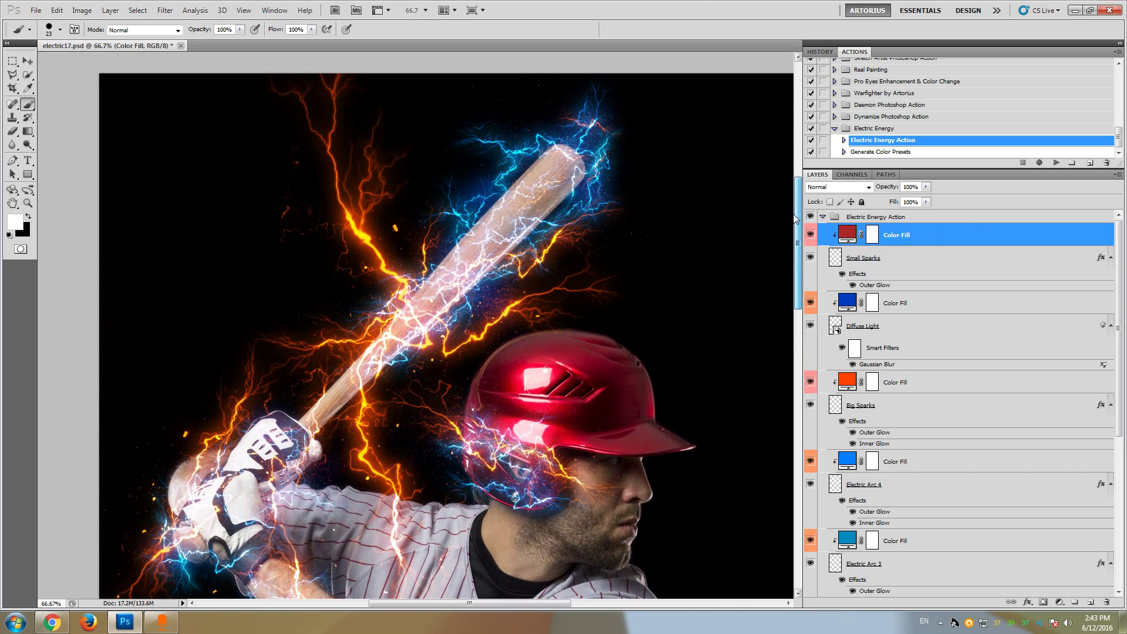
click(824, 218)
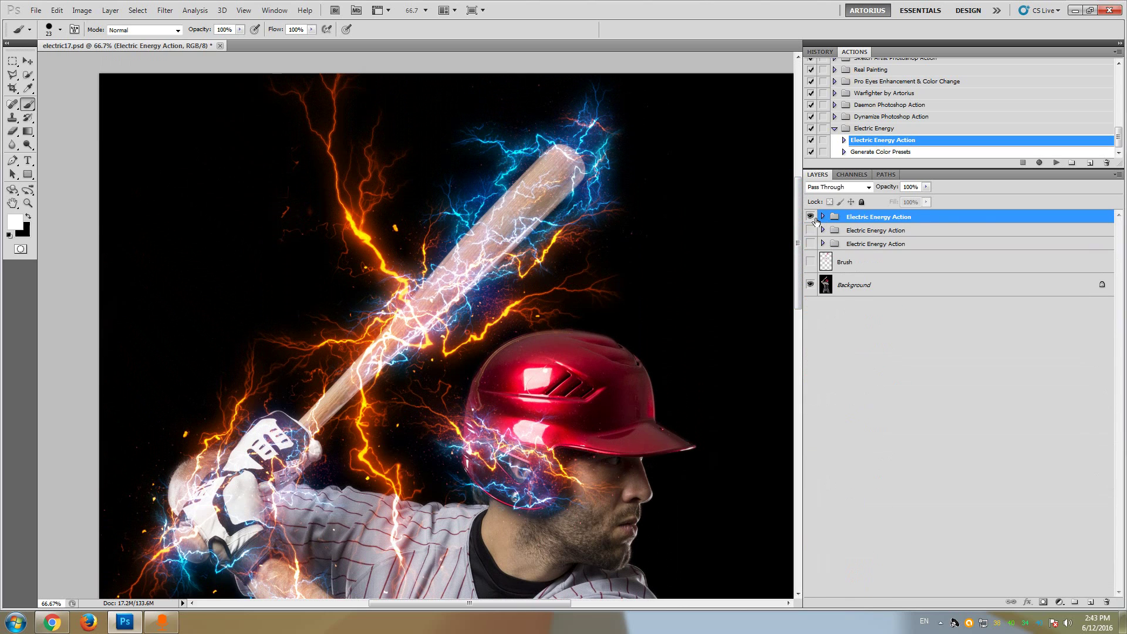
Compare the lightning variations, hide all three Electric Energy Action groups, and show the Brush layer.
click(810, 244)
click(810, 216)
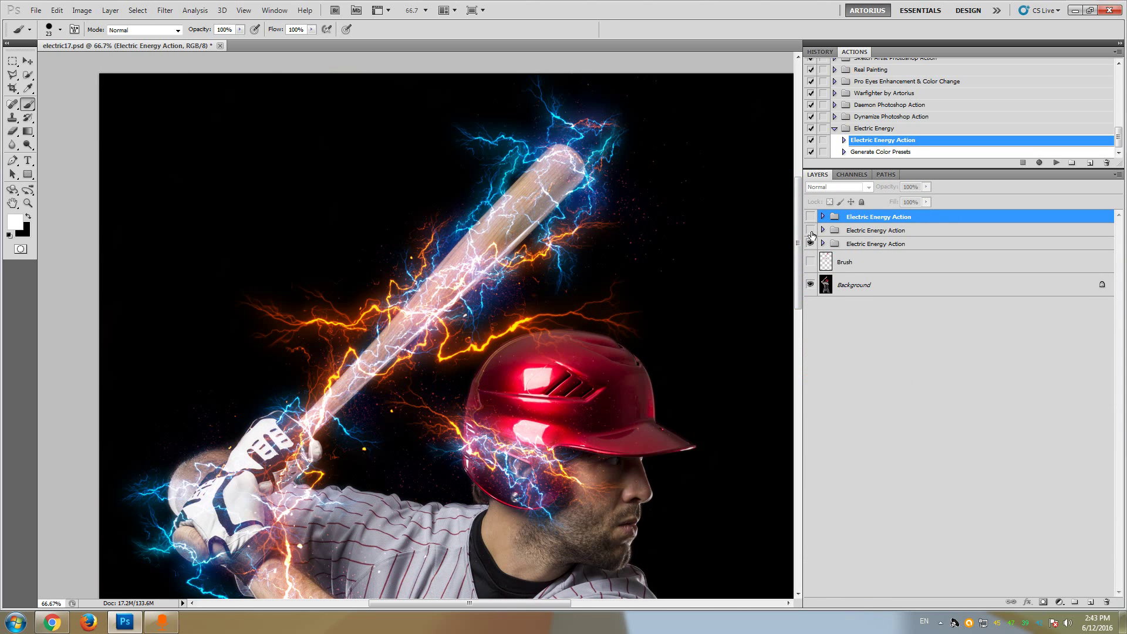
click(810, 230)
click(810, 244)
click(810, 268)
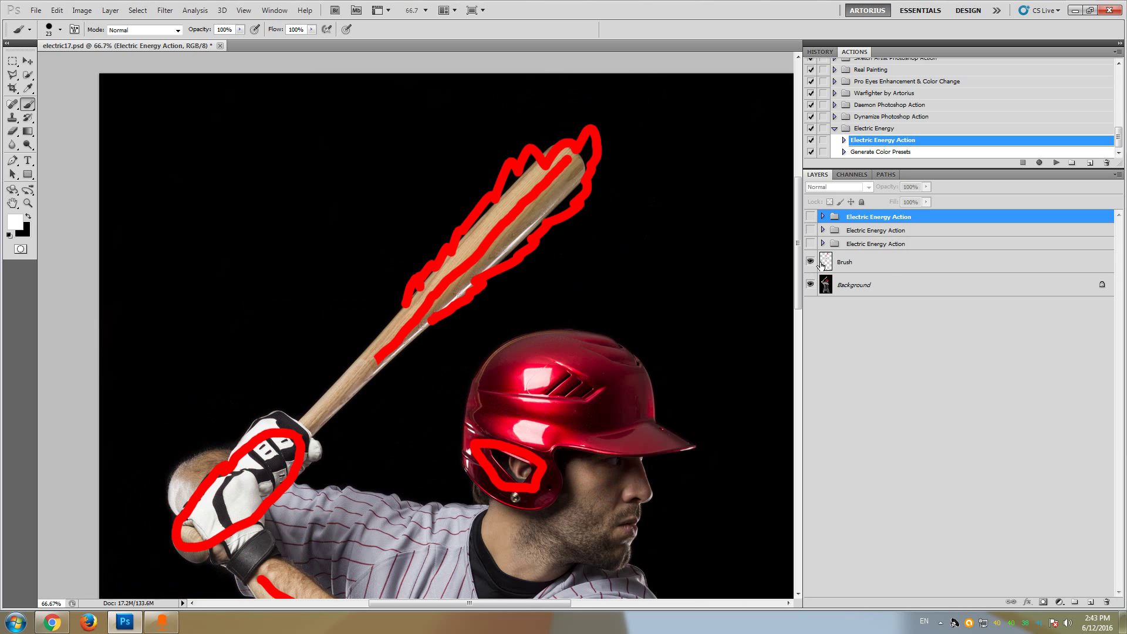
Erase all remaining red strokes on and around the bat on the Brush layer, and return to the Brush tool.
click(893, 269)
click(12, 131)
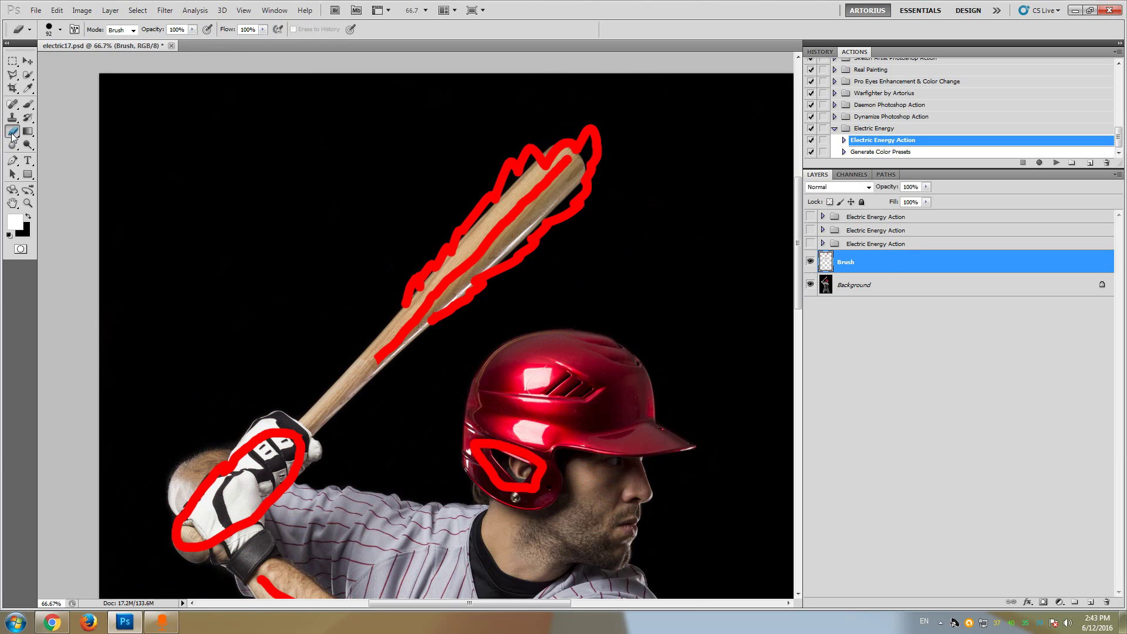
mouse_move(381, 354)
mouse_down()
mouse_move(514, 161)
mouse_move(590, 132)
mouse_move(581, 199)
mouse_move(458, 297)
mouse_move(479, 247)
mouse_move(590, 137)
mouse_up()
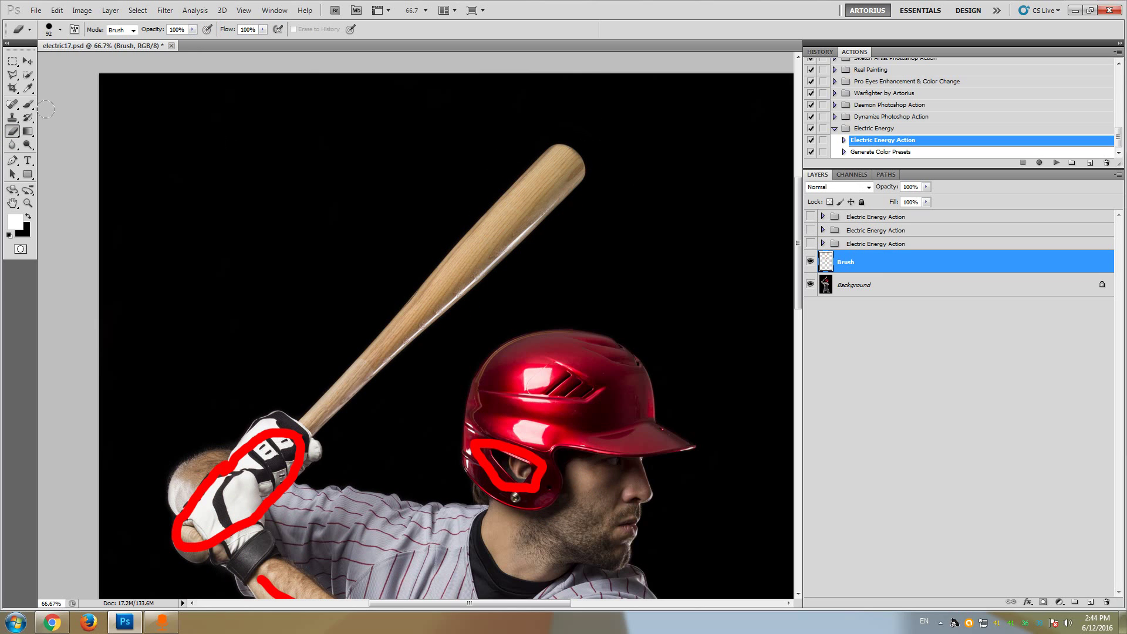
click(28, 104)
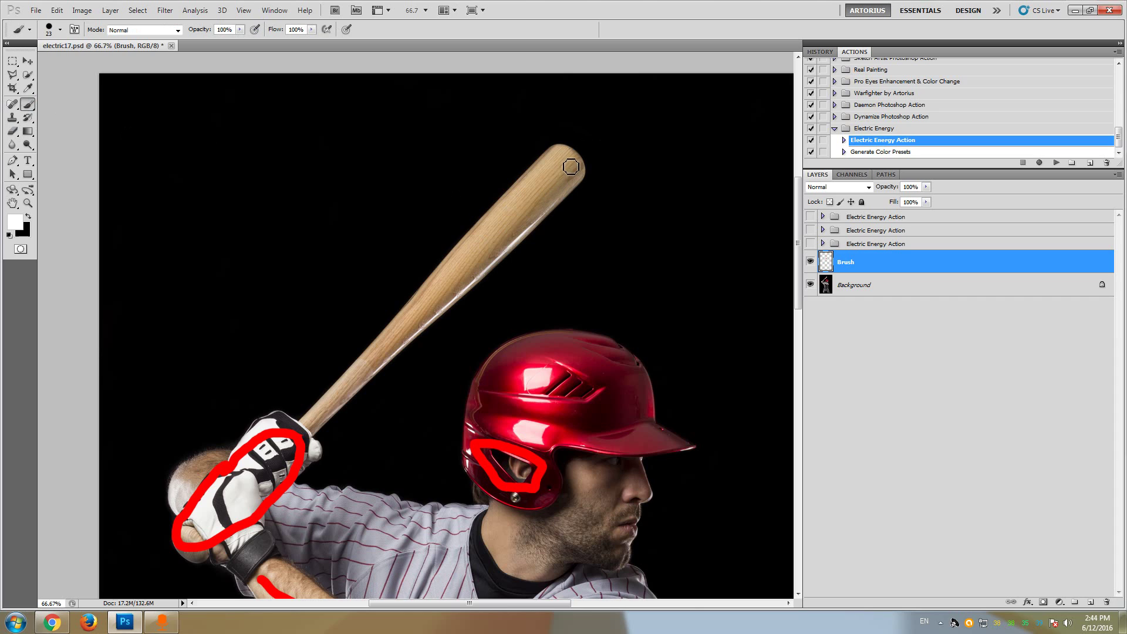
Paint a white 23 px stroke along the bat on the Brush layer, run the Electric Energy Action, and collapse the new group.
drag(570, 166, 308, 427)
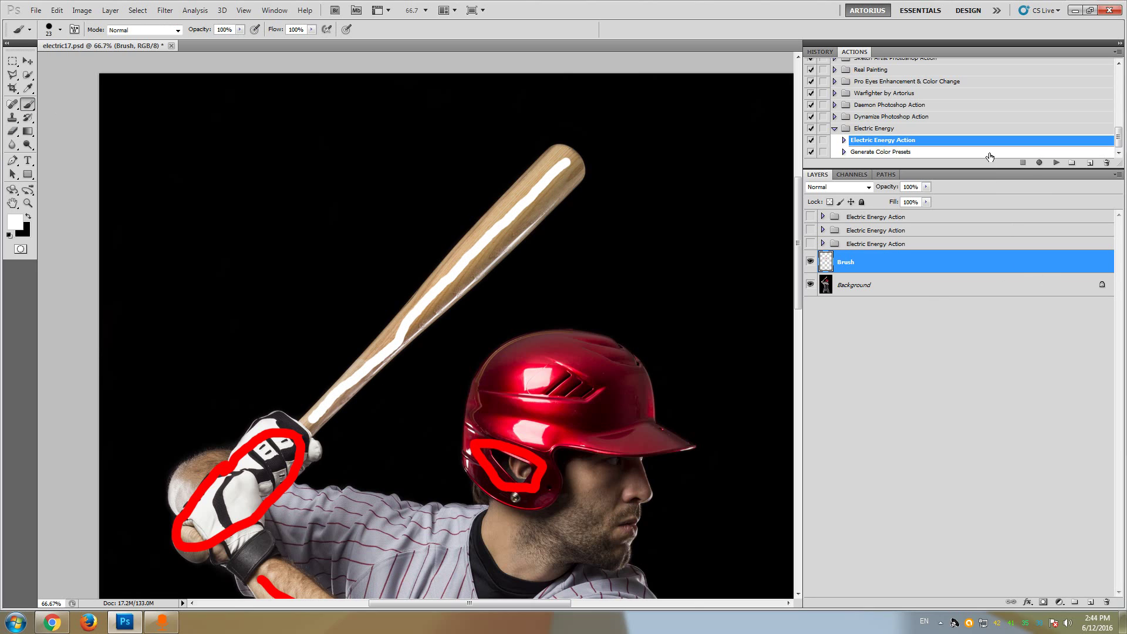
click(1055, 164)
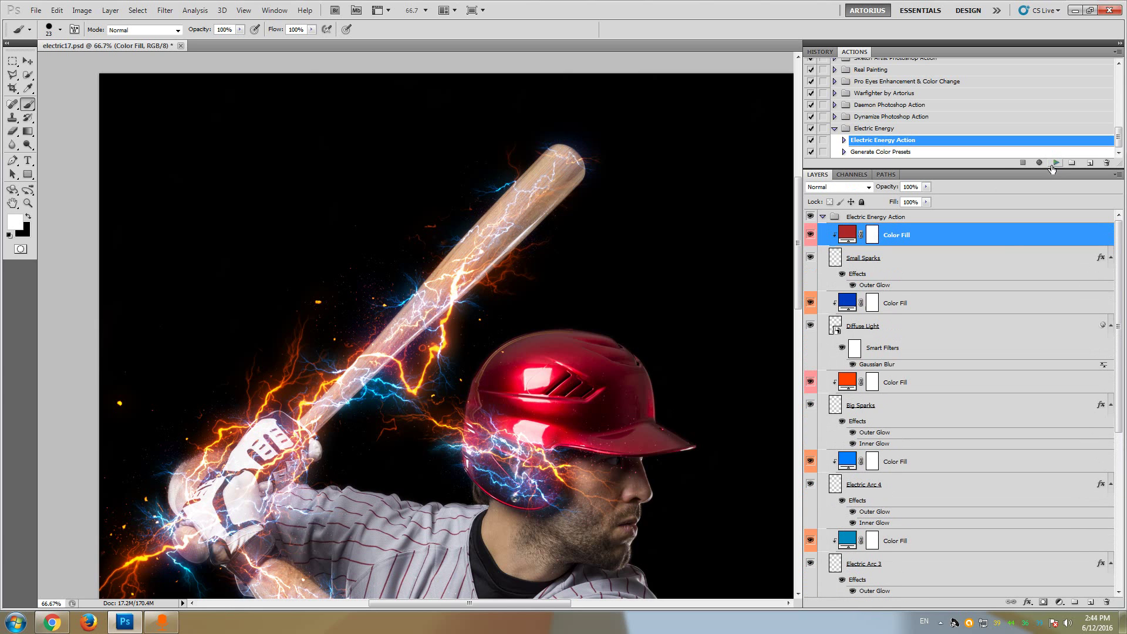
mouse_move(802, 251)
mouse_down()
mouse_move(802, 280)
mouse_move(802, 250)
mouse_up()
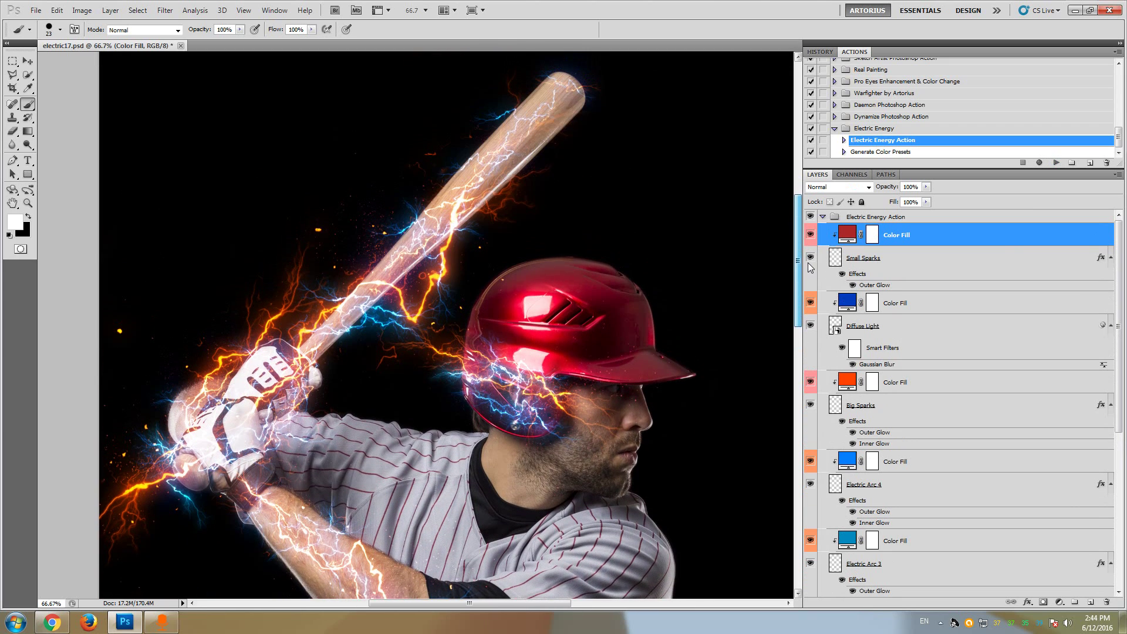
click(822, 216)
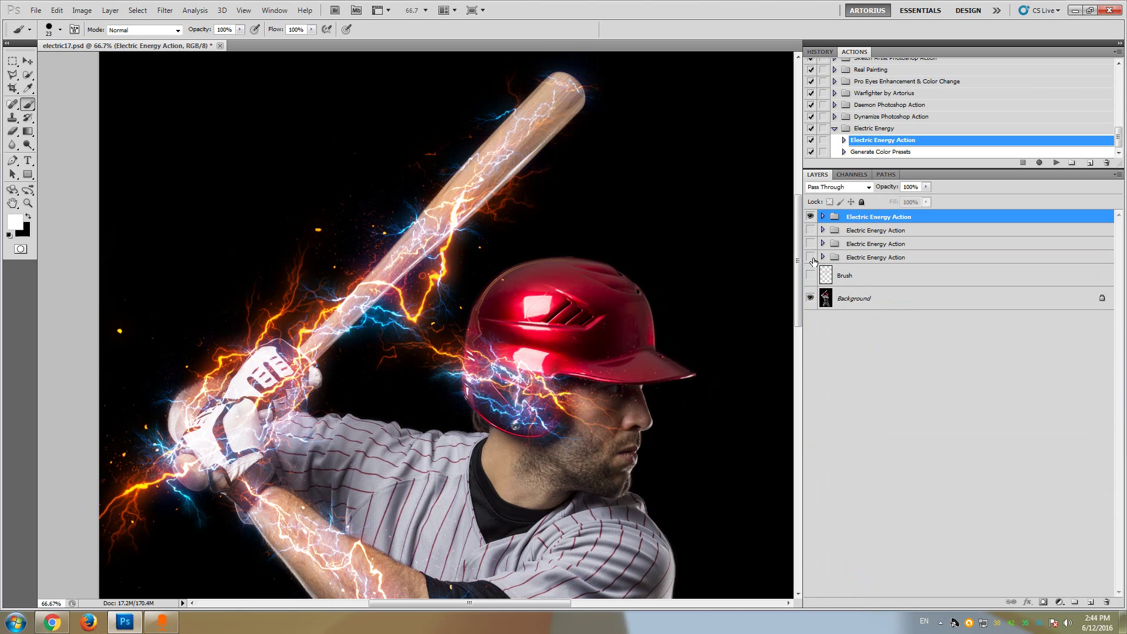
Compare the four lightning variations one at a time and keep only the lowest Electric Energy Action group.
click(811, 217)
click(811, 231)
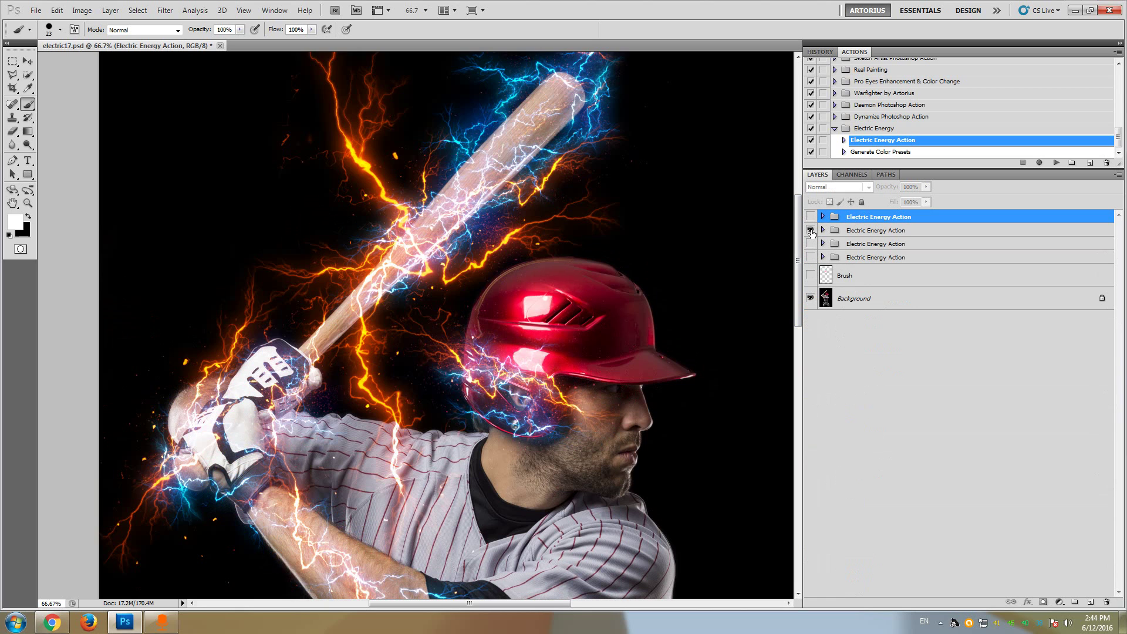
click(811, 232)
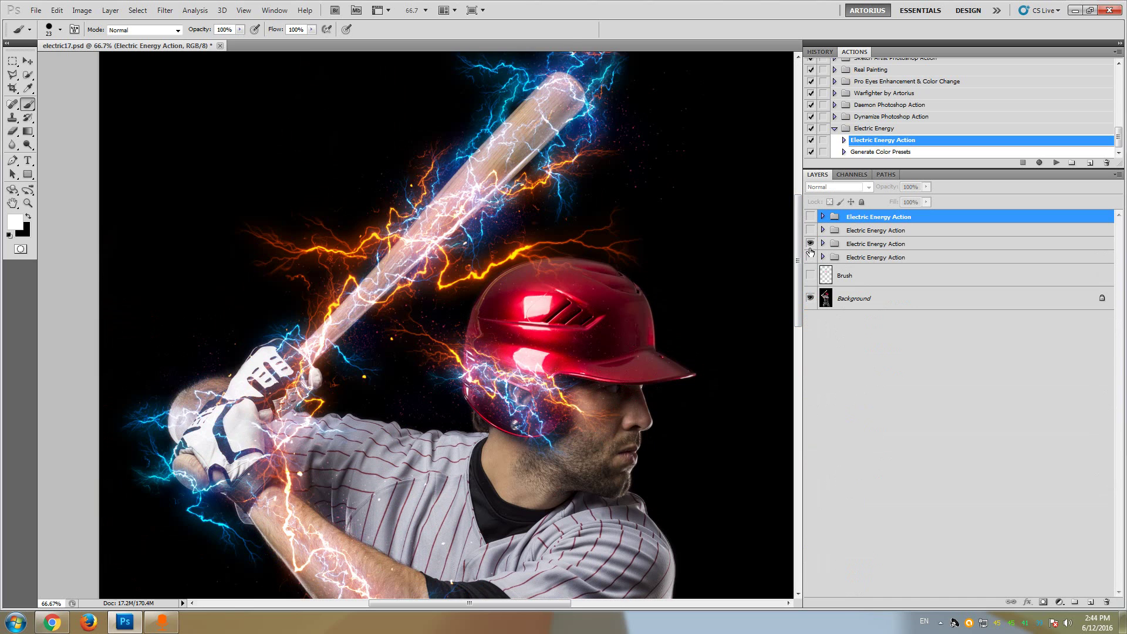
scroll(798, 223, up, 2)
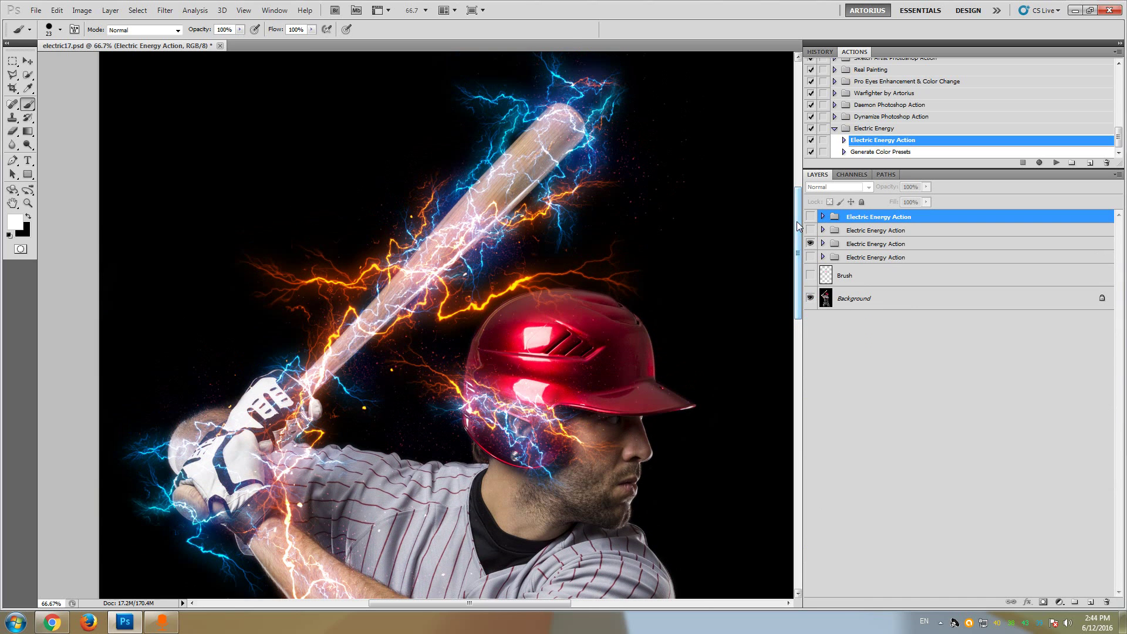
click(811, 244)
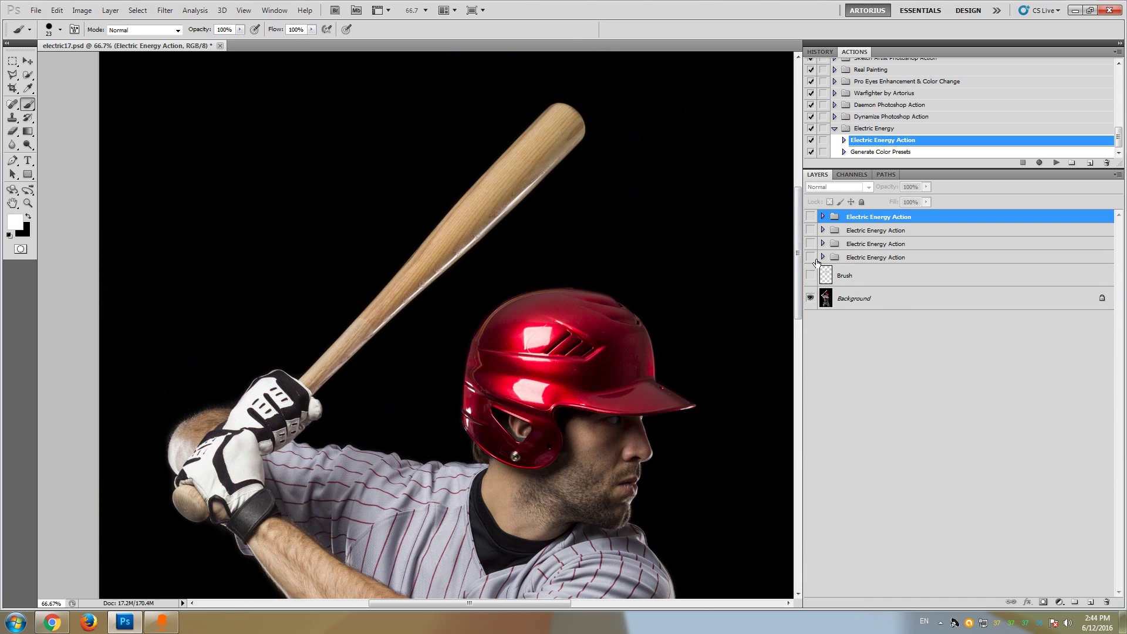
click(811, 257)
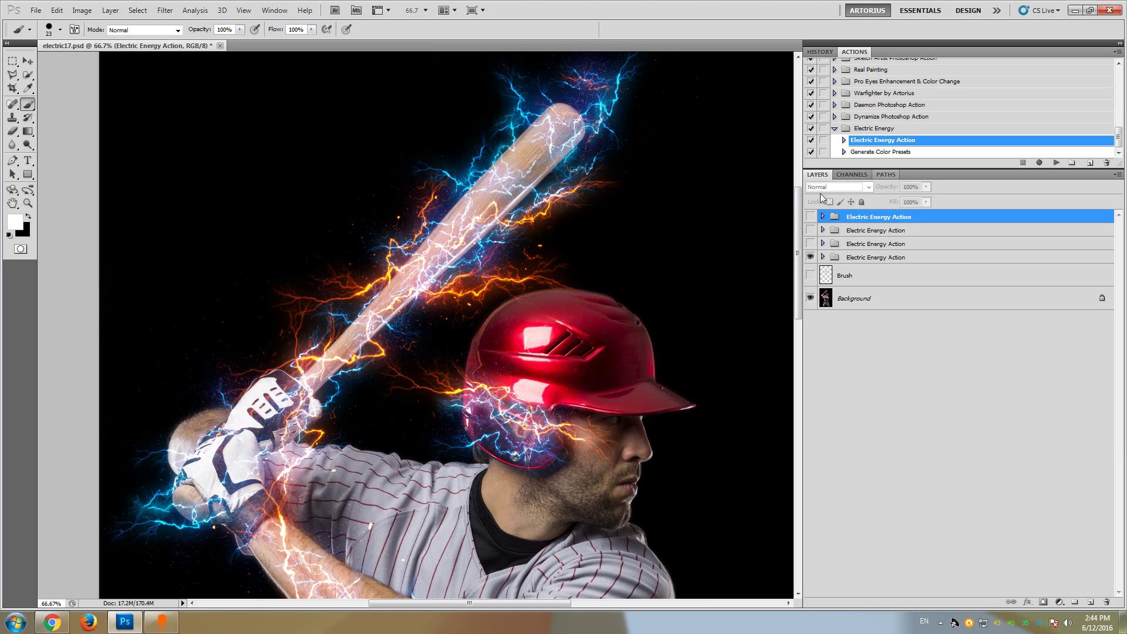
scroll(798, 195, down, 6)
drag(793, 244, 776, 188)
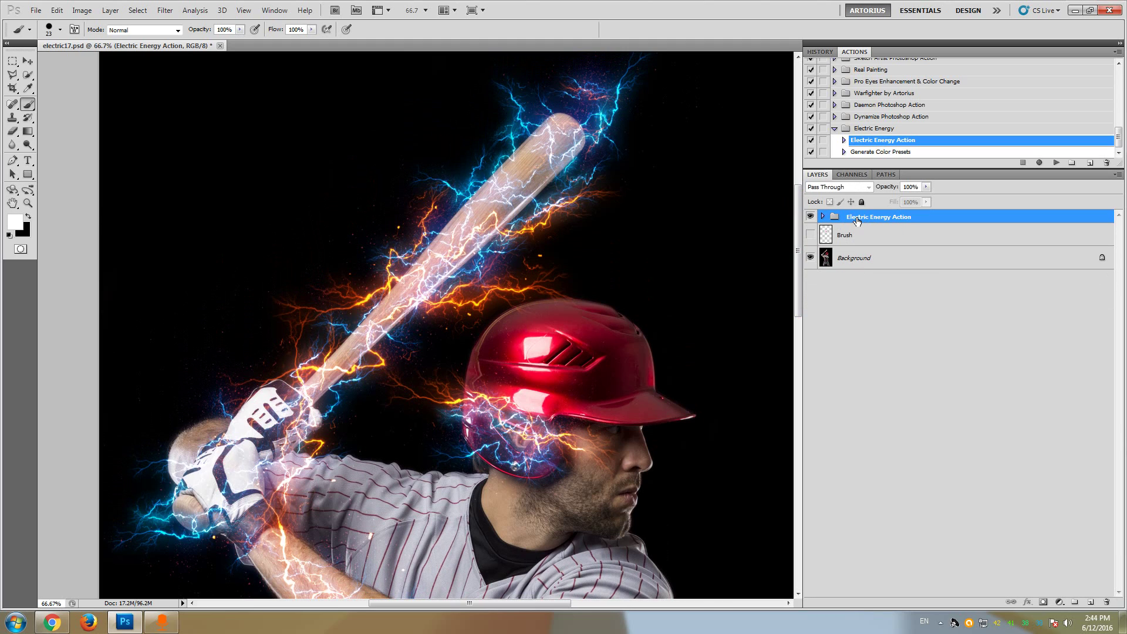
Expand the Electric Energy Action group and examine its spark, diffuse light and electric arc layers with their color fills.
click(824, 218)
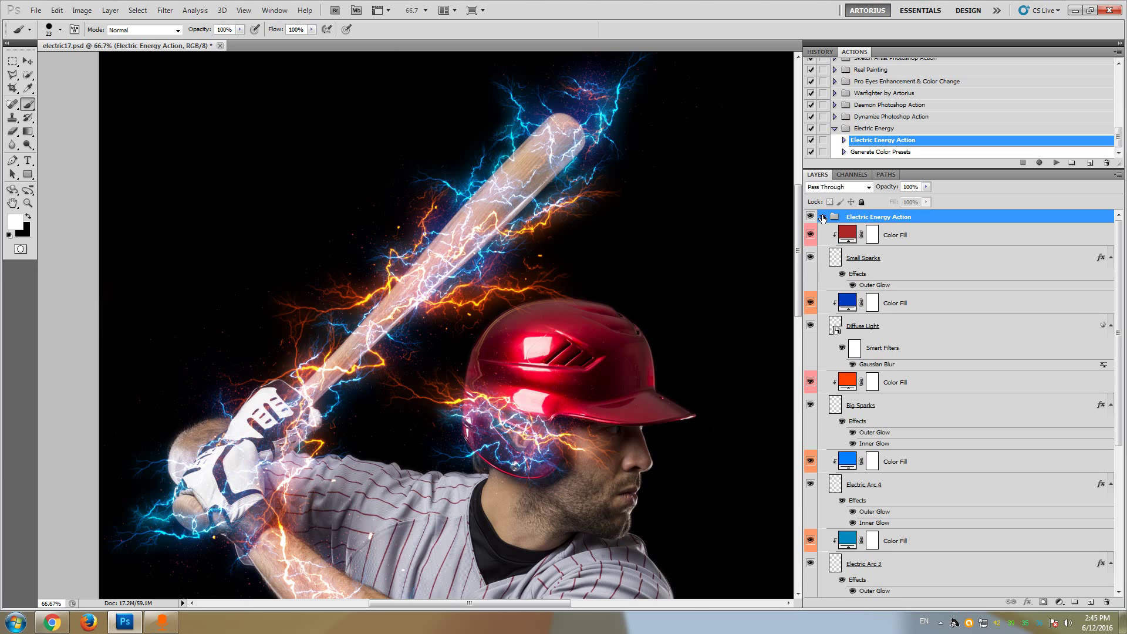
drag(1120, 242, 1119, 383)
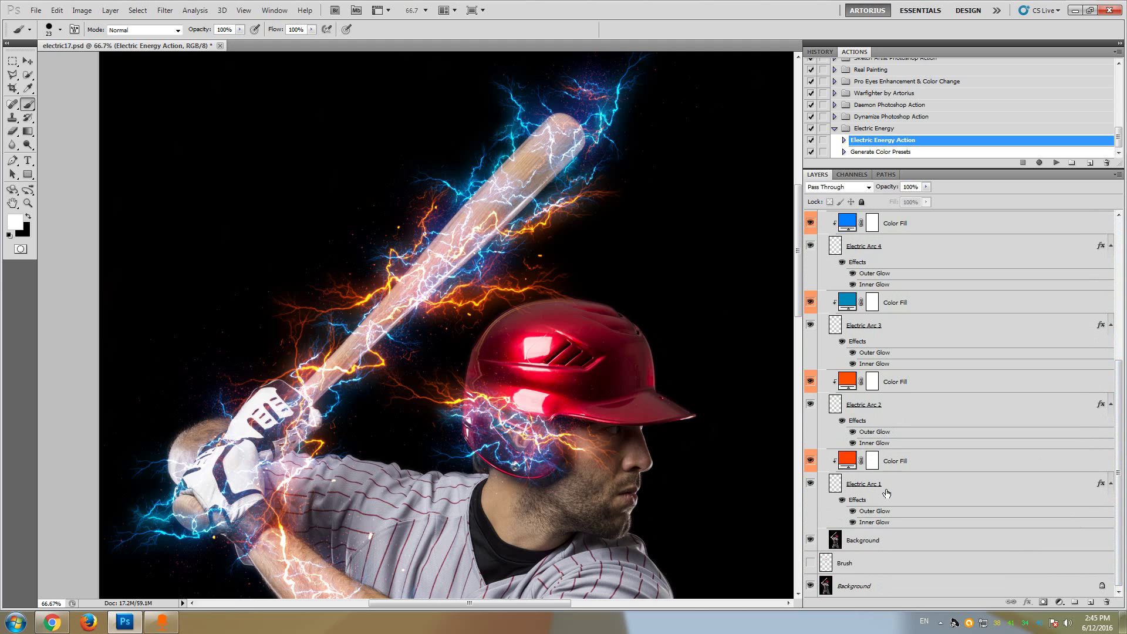
scroll(892, 260, up, 1)
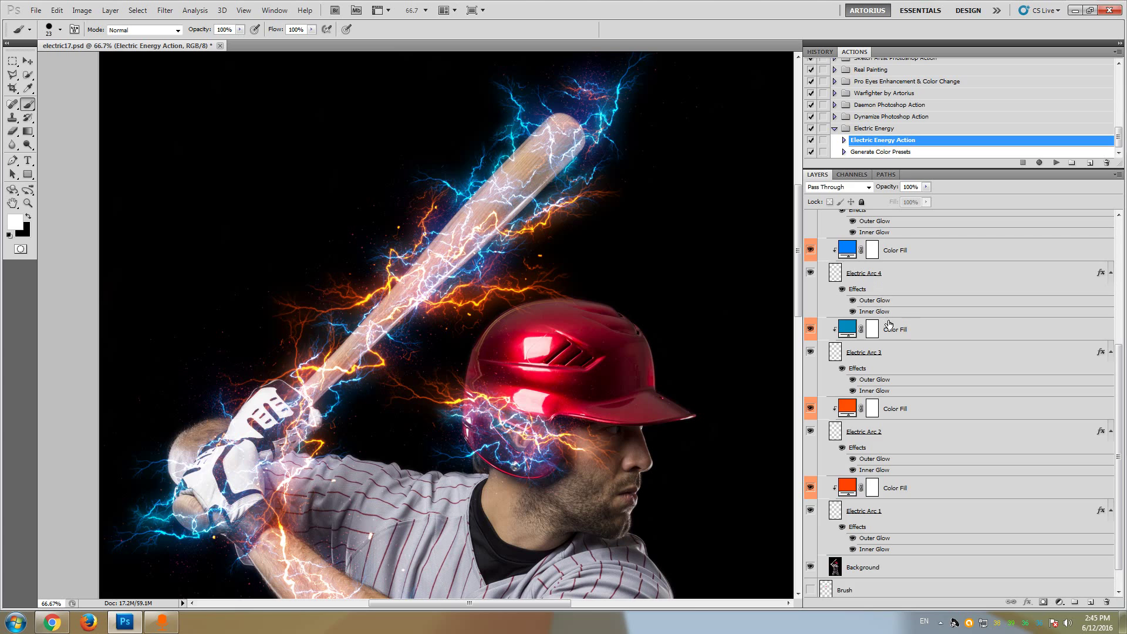
scroll(888, 324, up, 5)
scroll(879, 382, up, 2)
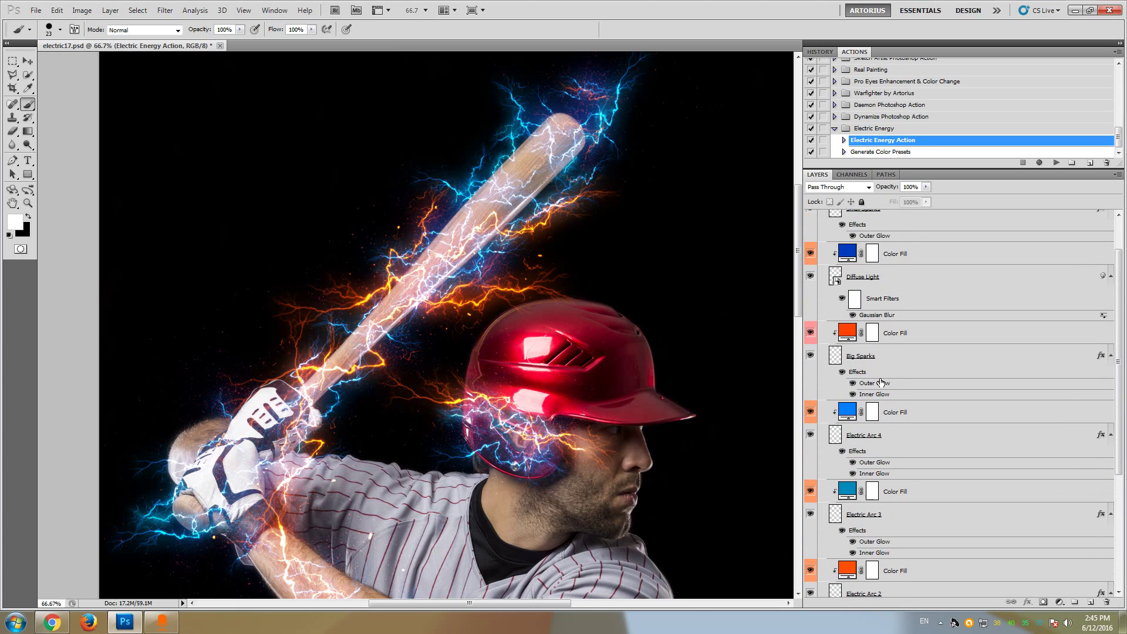
scroll(882, 364, up, 2)
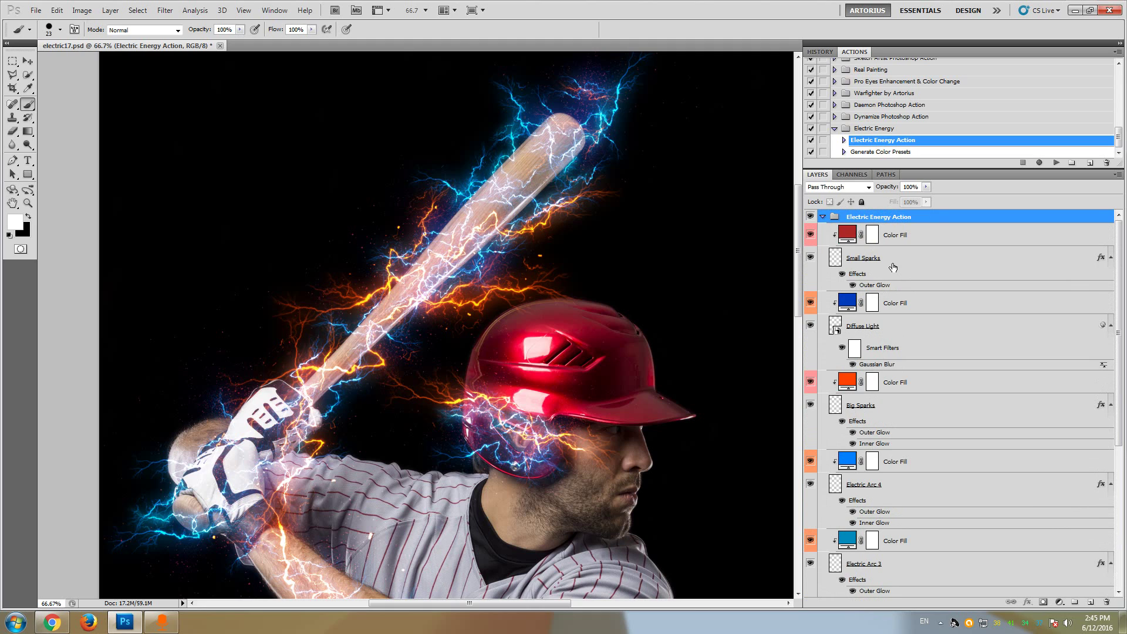
scroll(888, 276, down, 5)
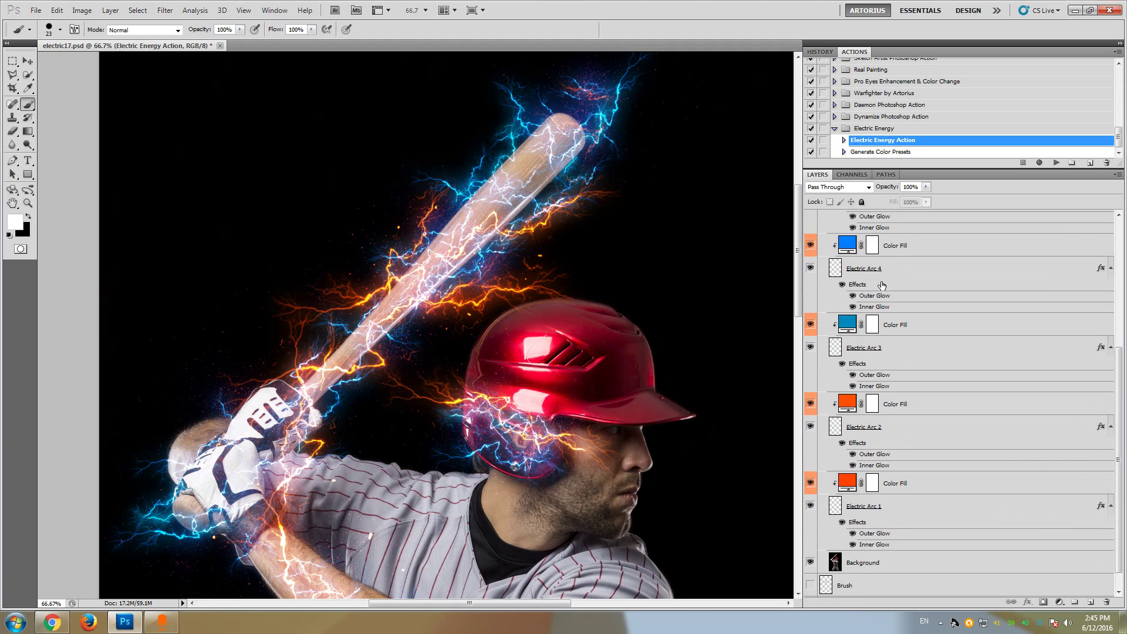
drag(799, 270, 798, 323)
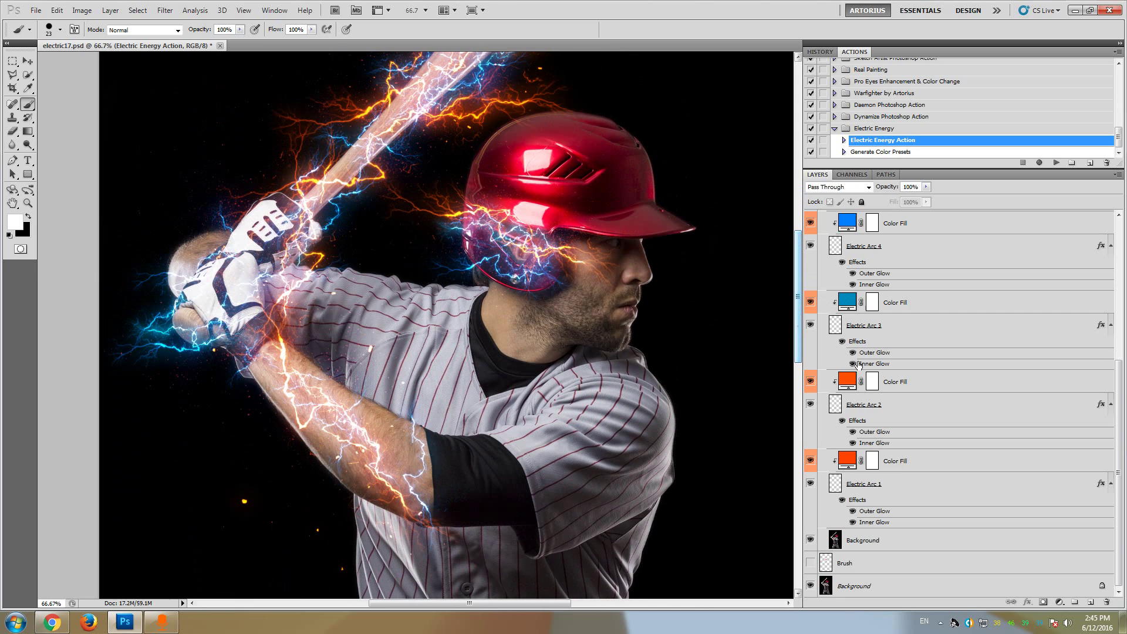
Select the Electric Arc 1 layer and toggle its visibility to inspect its lightning, leaving it visible.
click(918, 491)
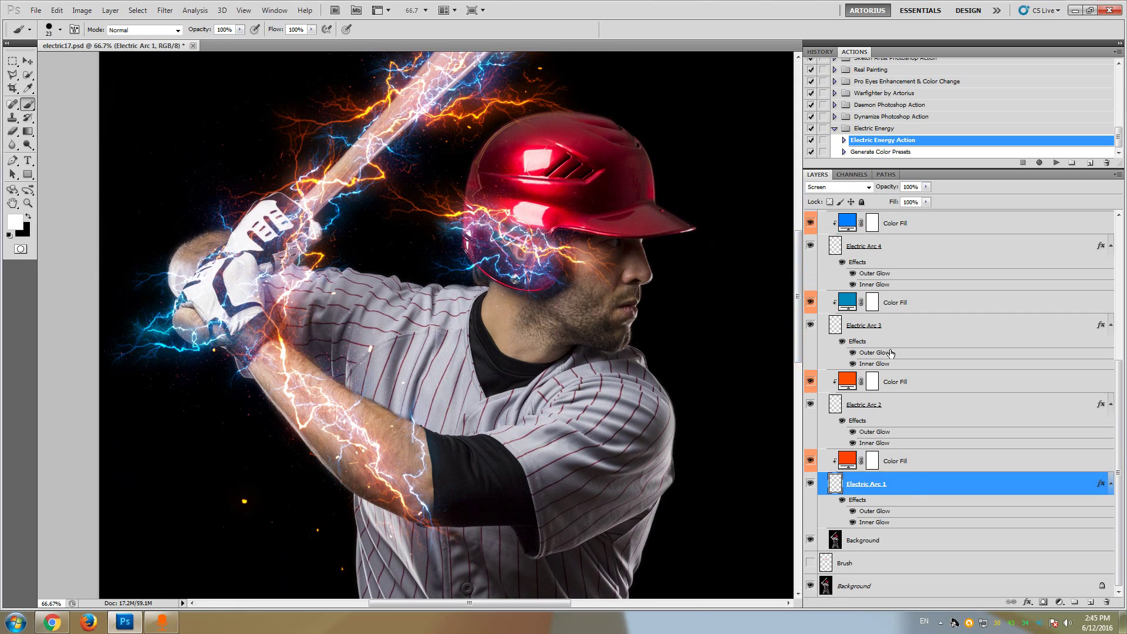
scroll(1119, 365, up, 3)
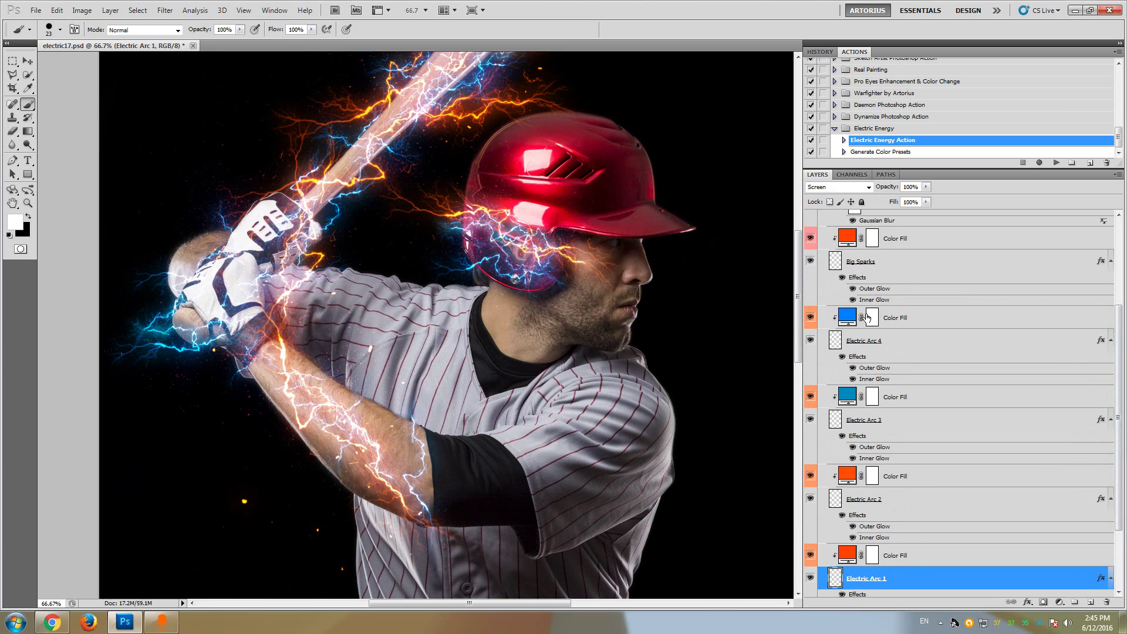
mouse_move(1120, 332)
mouse_down()
mouse_move(1117, 247)
mouse_move(1117, 385)
mouse_up()
drag(799, 304, 799, 253)
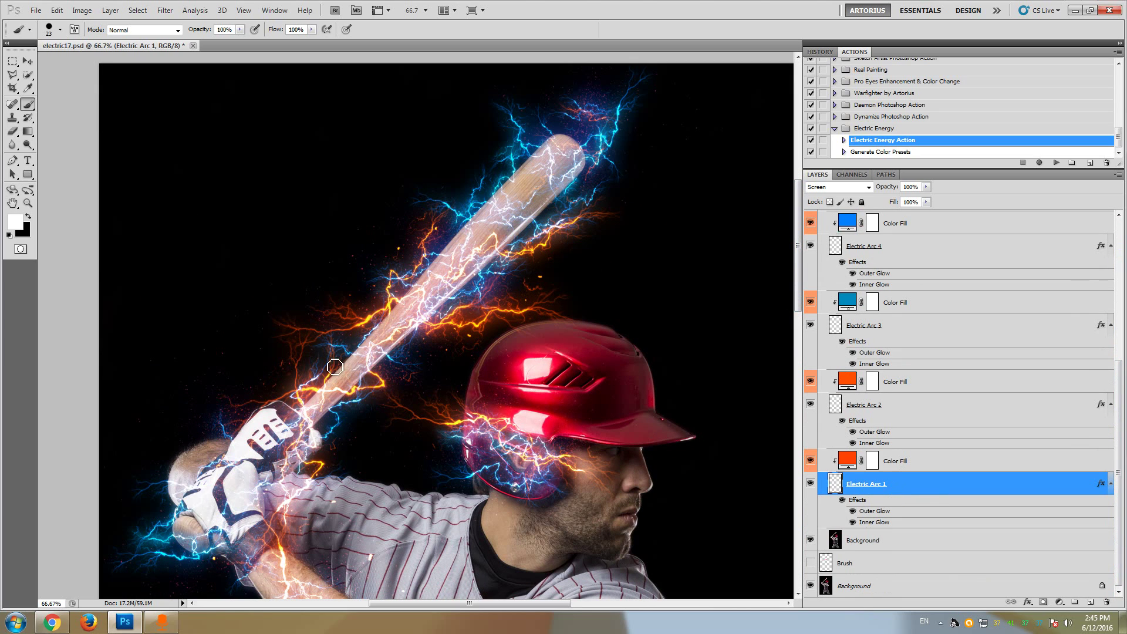
click(810, 484)
click(810, 485)
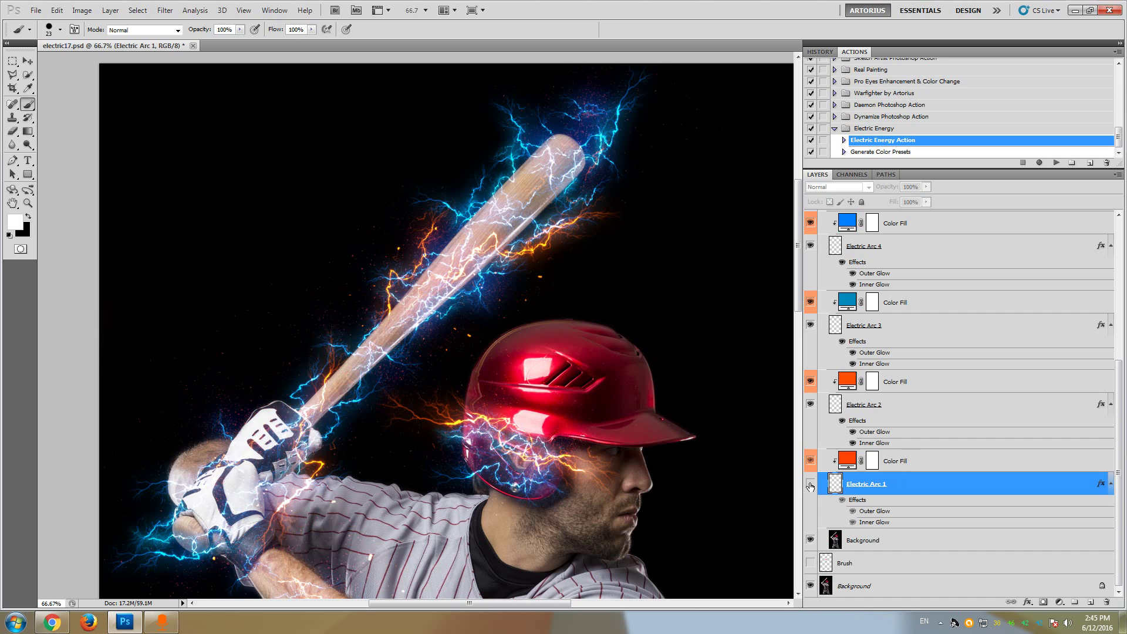
click(810, 485)
click(809, 485)
mouse_move(801, 266)
mouse_down()
mouse_move(800, 306)
mouse_move(797, 276)
mouse_up()
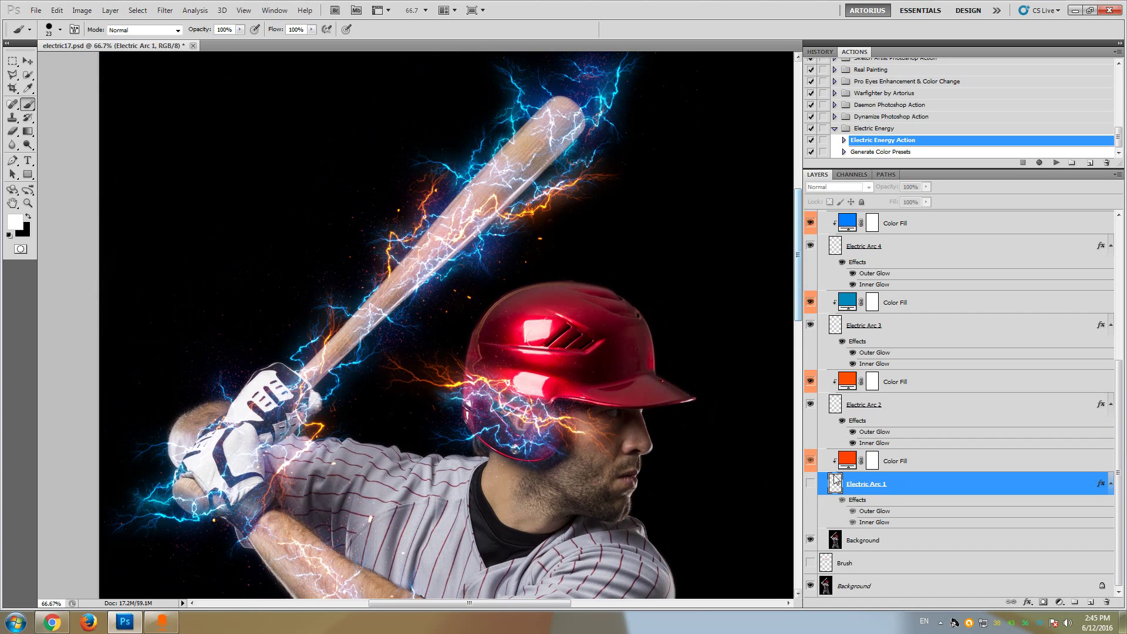
click(811, 484)
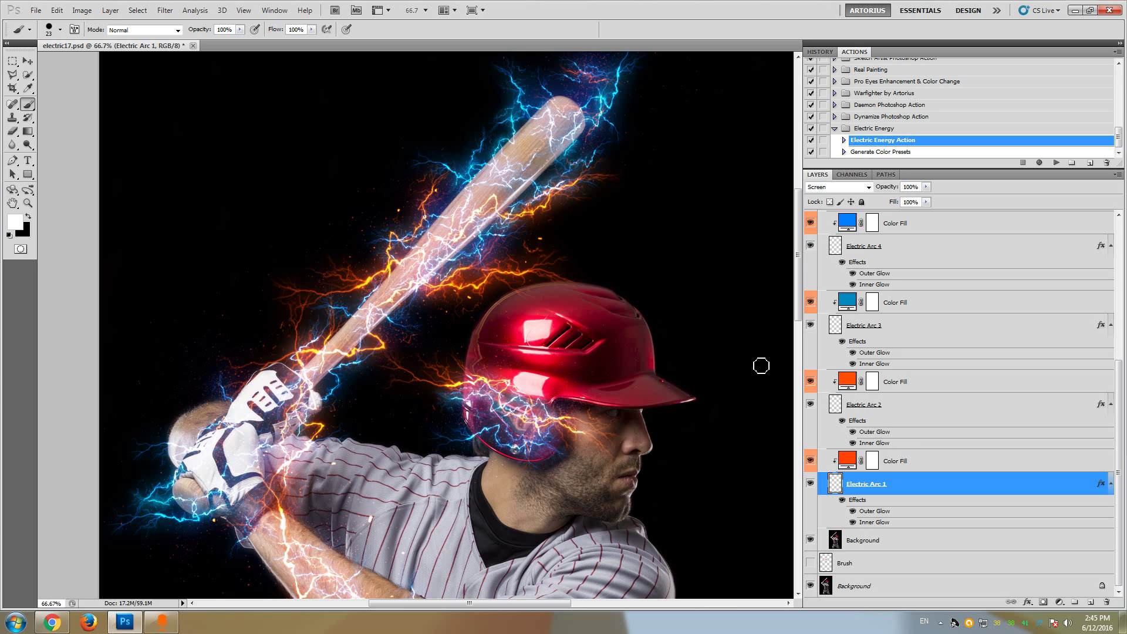
Hide and show the individual electric arc layers to compare their lightning, leaving all of them visible.
click(811, 247)
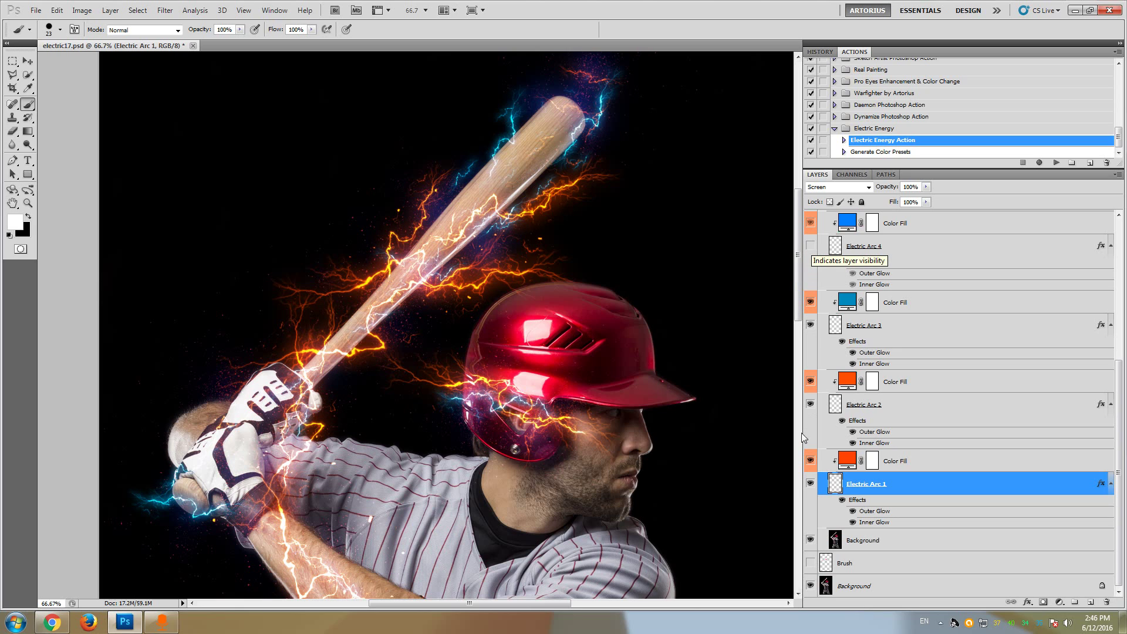
click(811, 483)
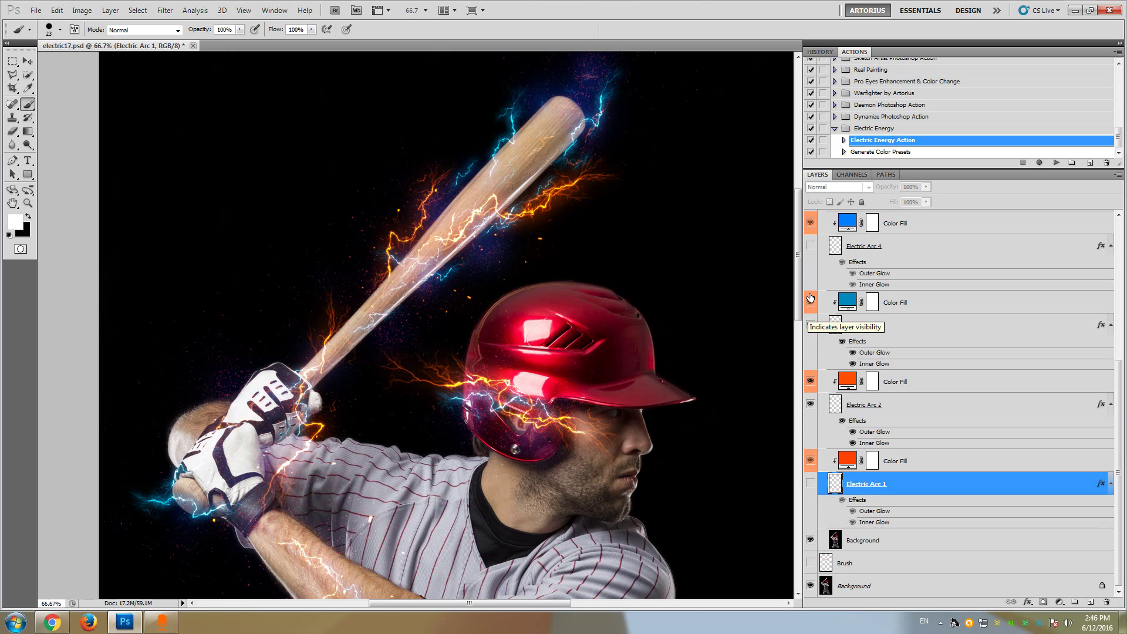
click(810, 247)
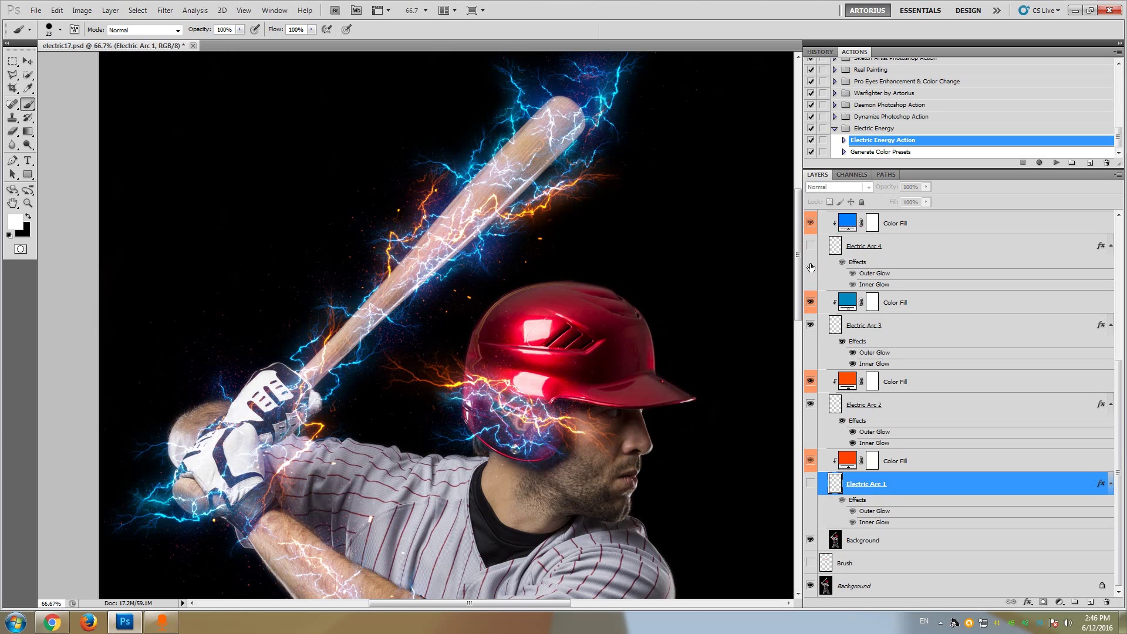
click(810, 247)
click(811, 484)
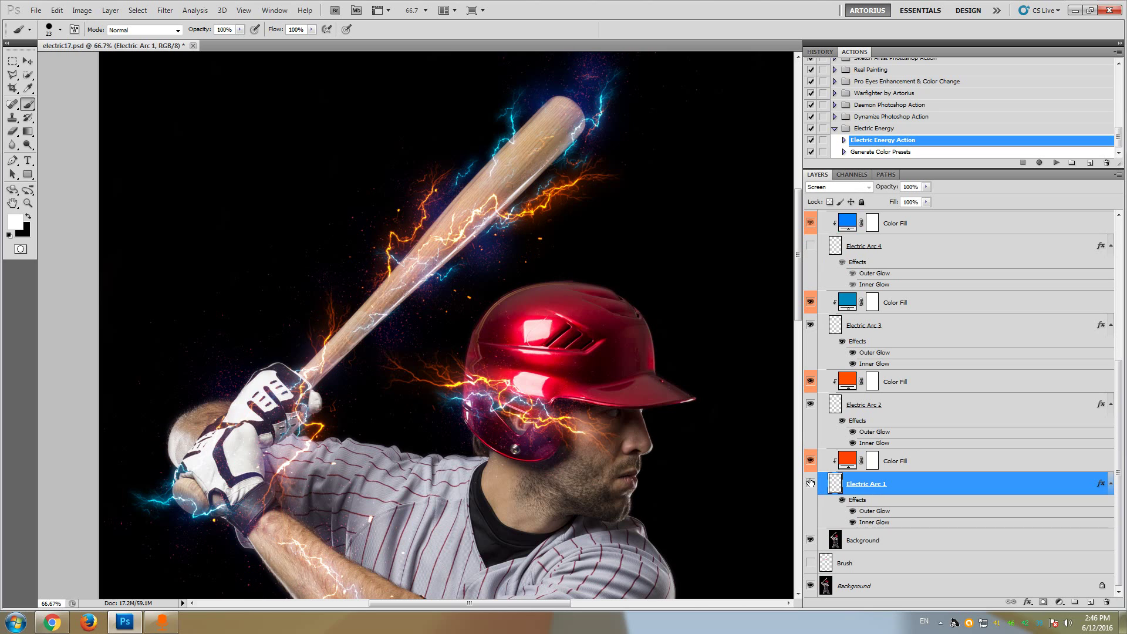
click(810, 248)
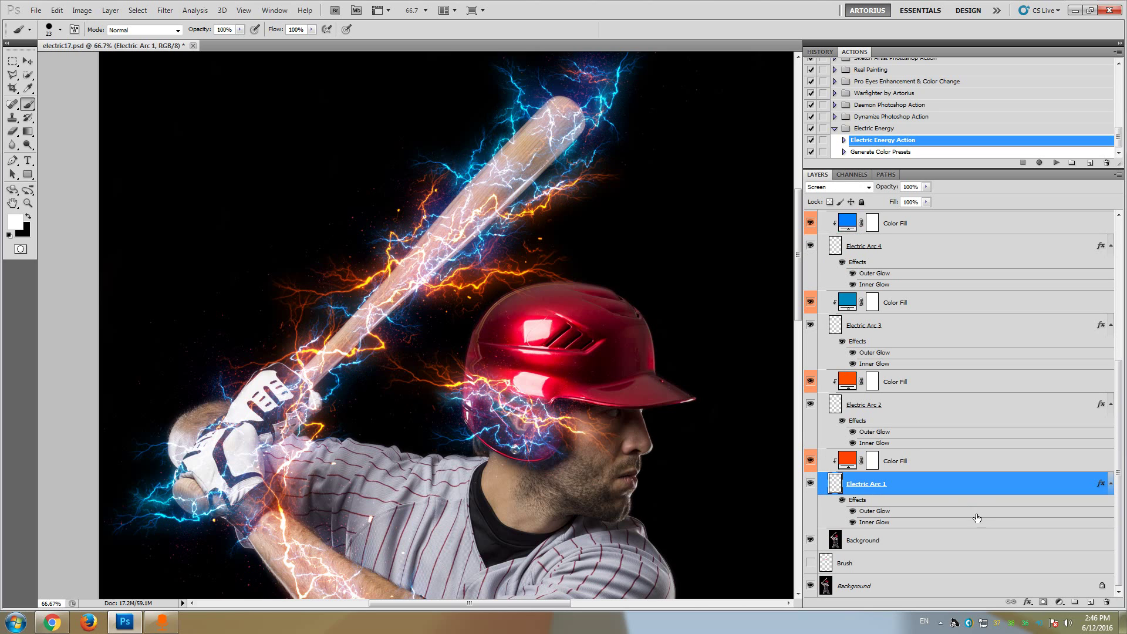
Change the Color Fill directly above Electric Arc 1 to bright green, 6cff00.
click(847, 462)
double_click(847, 462)
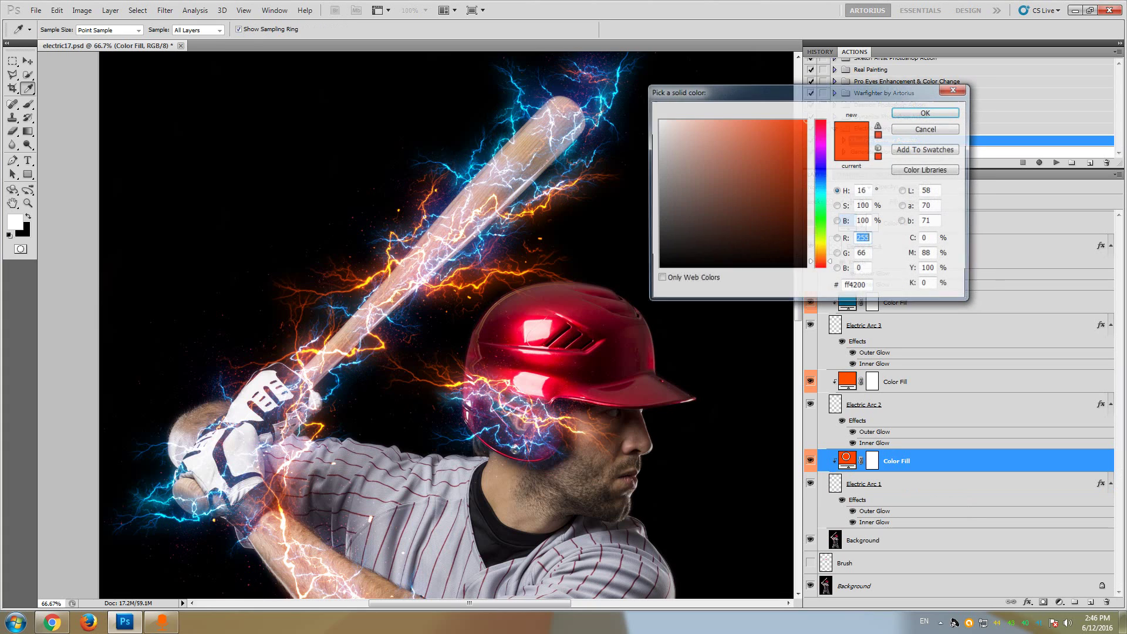
click(819, 182)
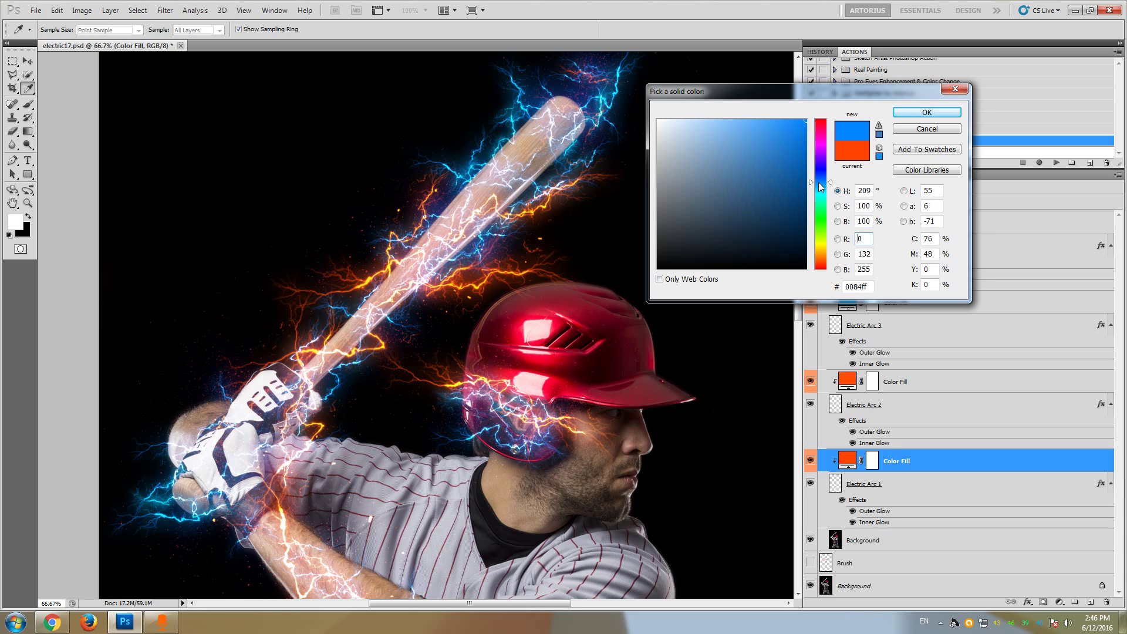
click(818, 230)
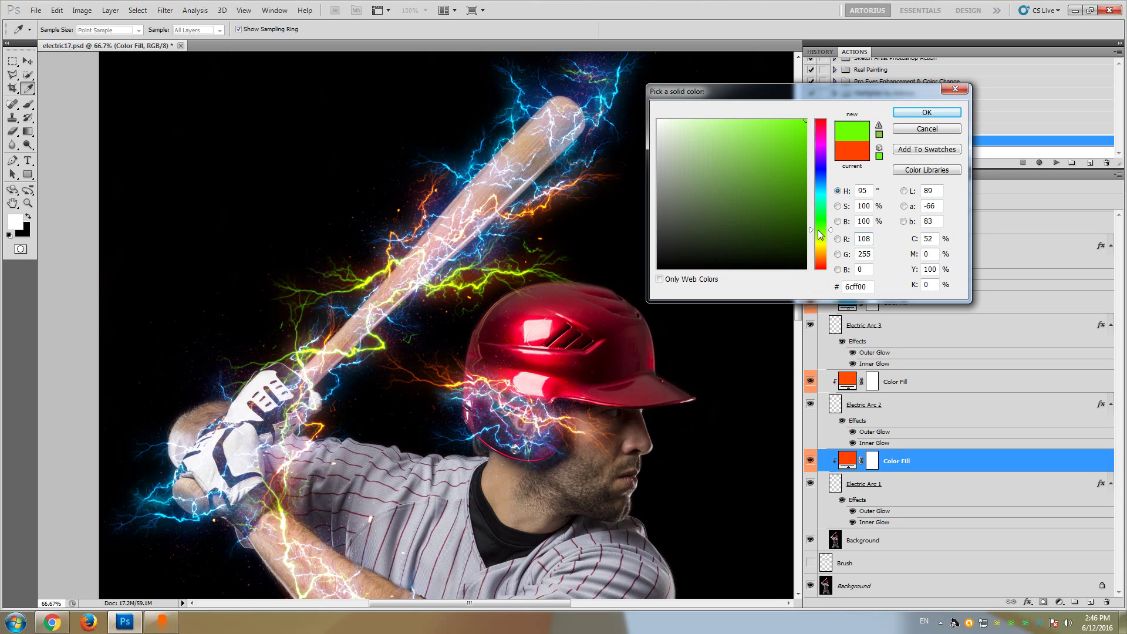
click(932, 111)
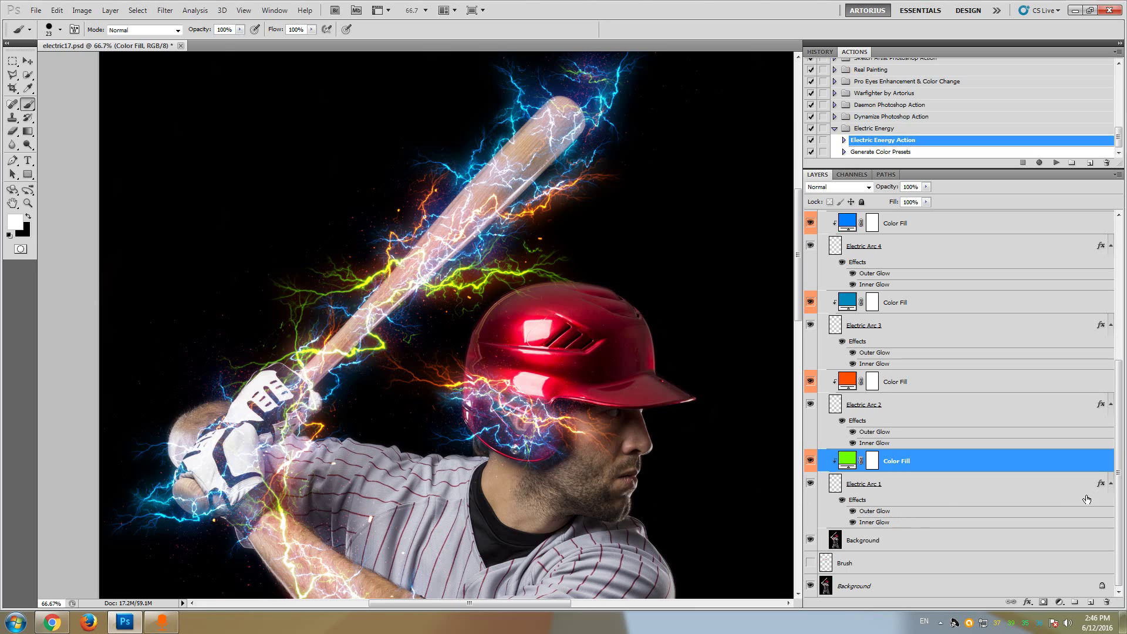
Change the Outer Glow color of the Electric Arc 1 layer to bright green, 90ff00.
click(897, 488)
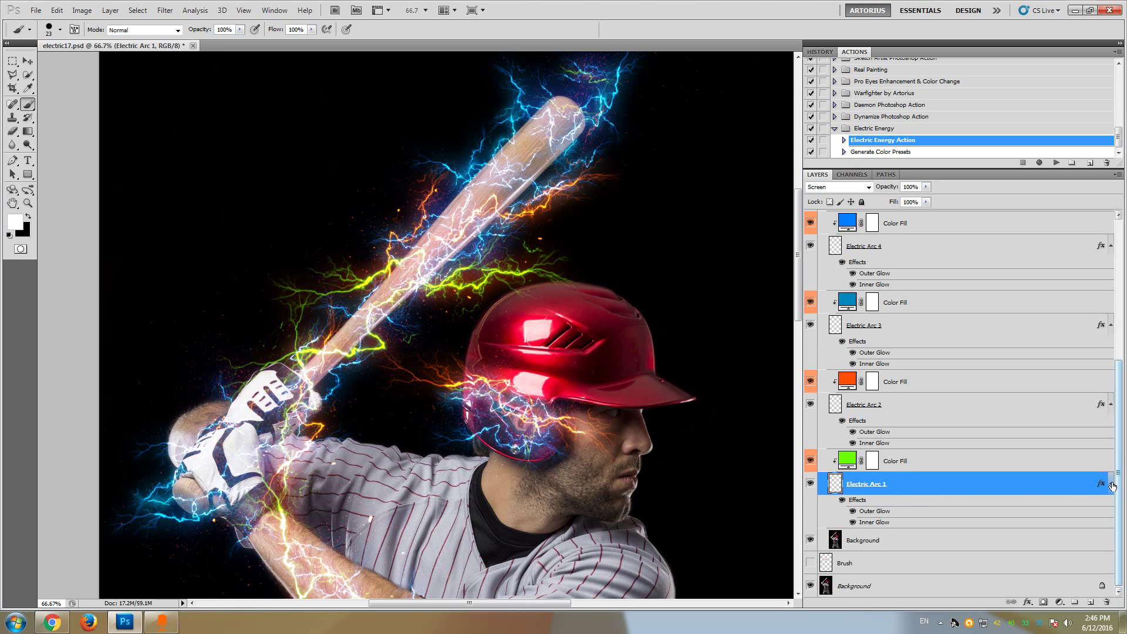
scroll(1110, 486, up, 1)
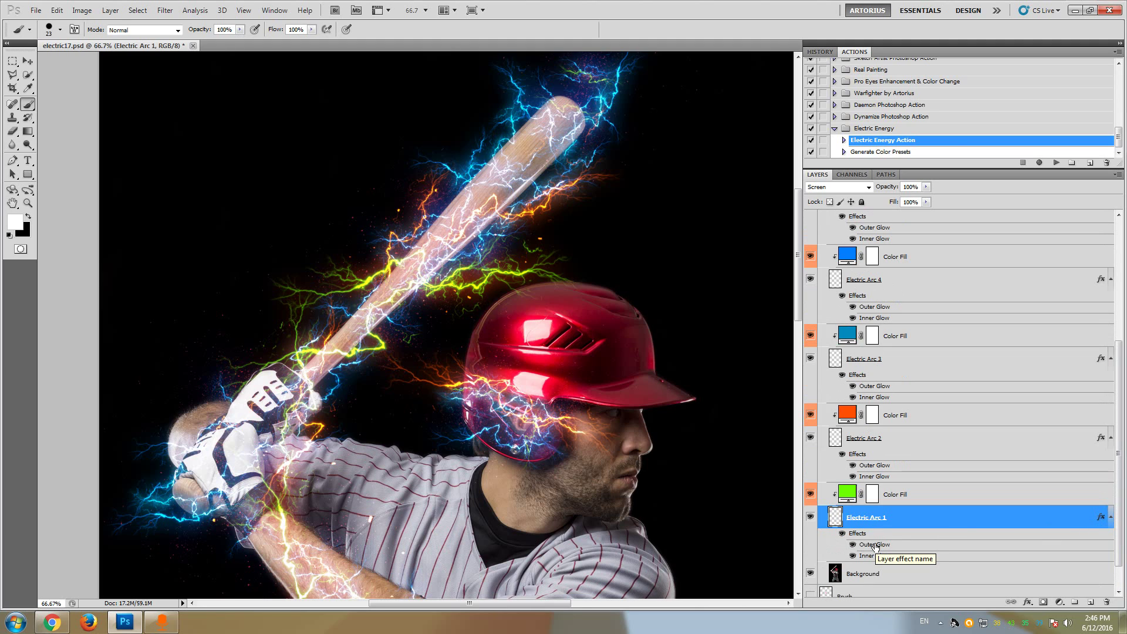
double_click(875, 545)
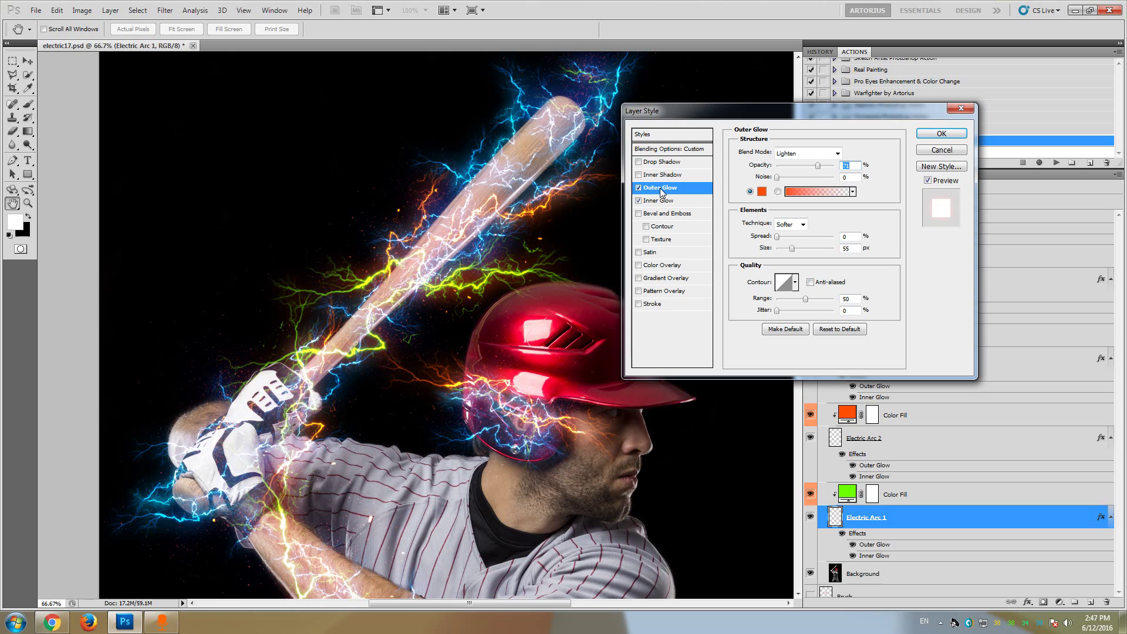
click(761, 192)
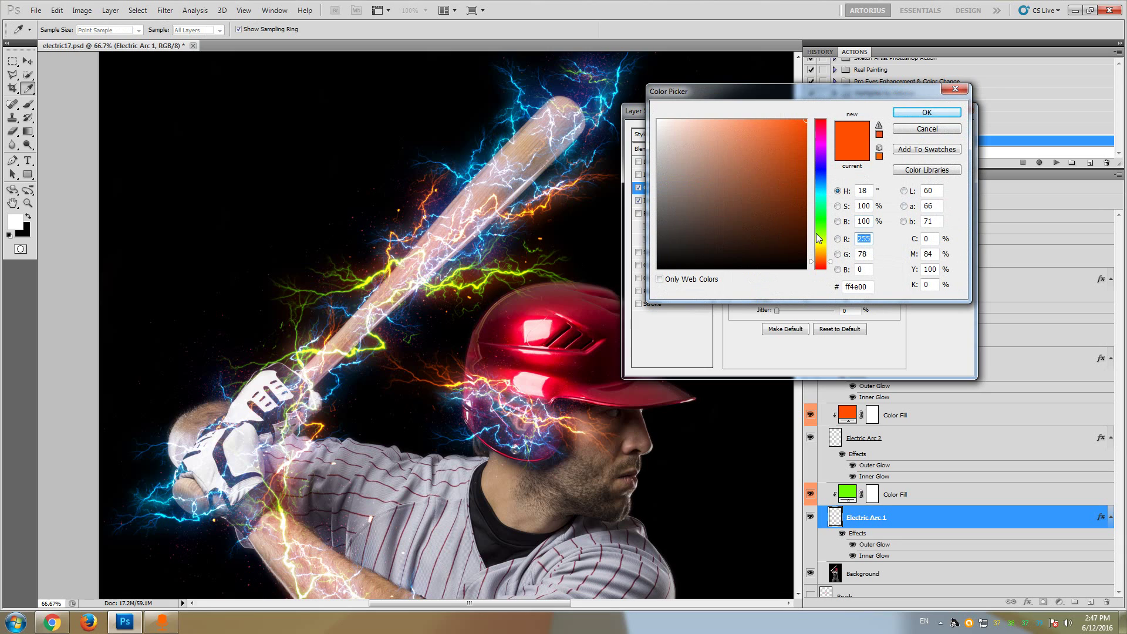
click(821, 233)
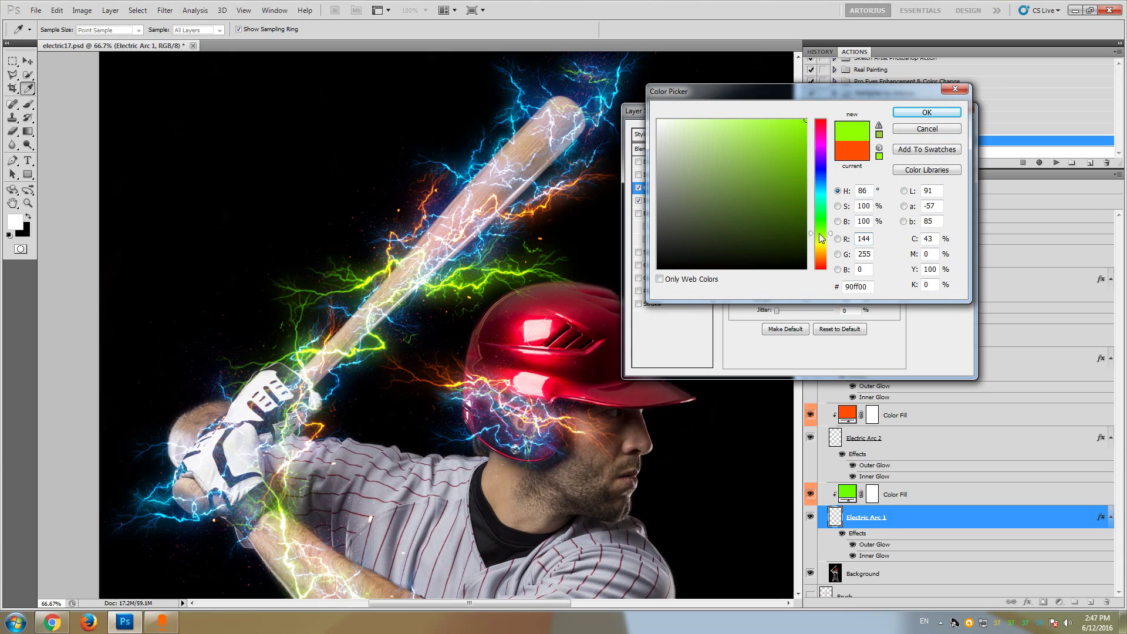
click(926, 115)
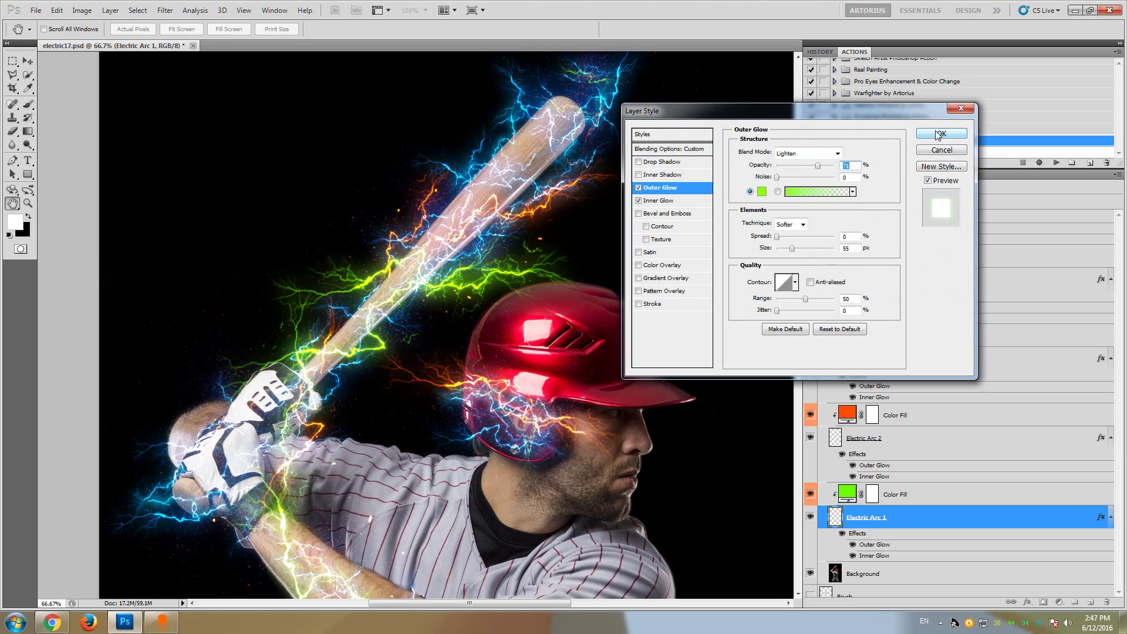
click(939, 134)
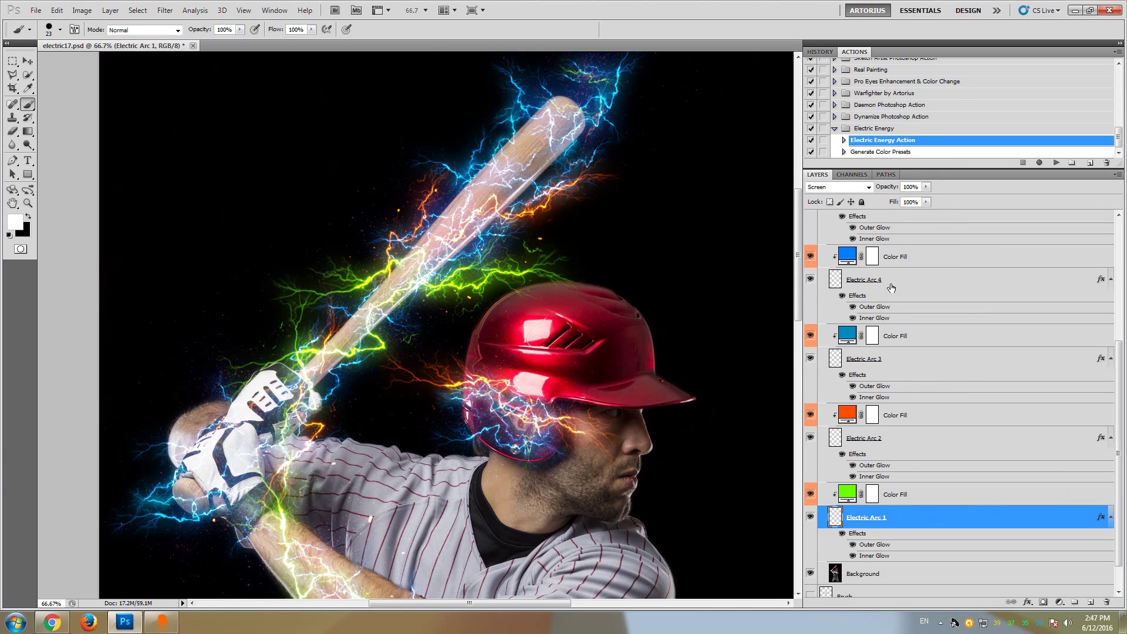
Hide the Electric Arc 1 layer, then select Electric Arc 4 and toggle its visibility to inspect its lightning, leaving it visible.
scroll(888, 291, up, 1)
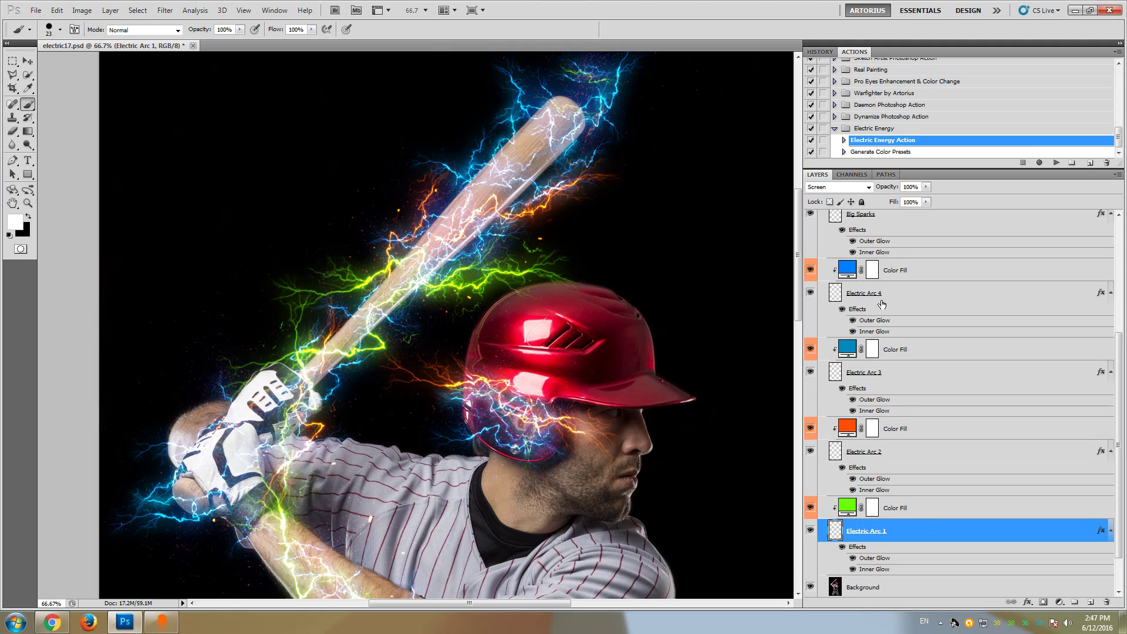
click(811, 532)
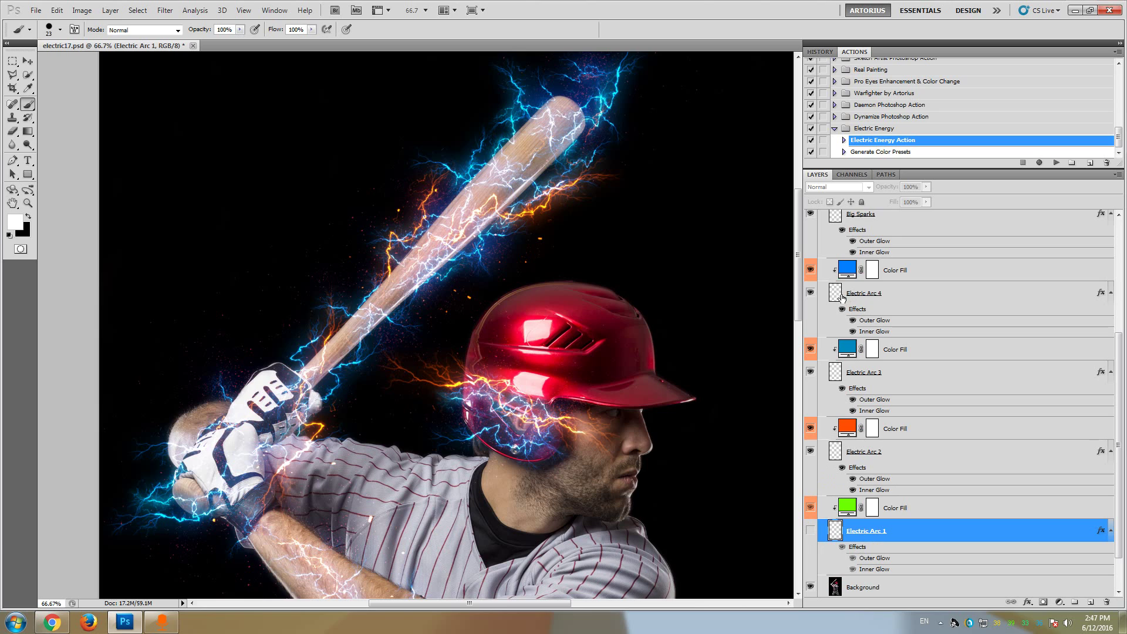
click(911, 299)
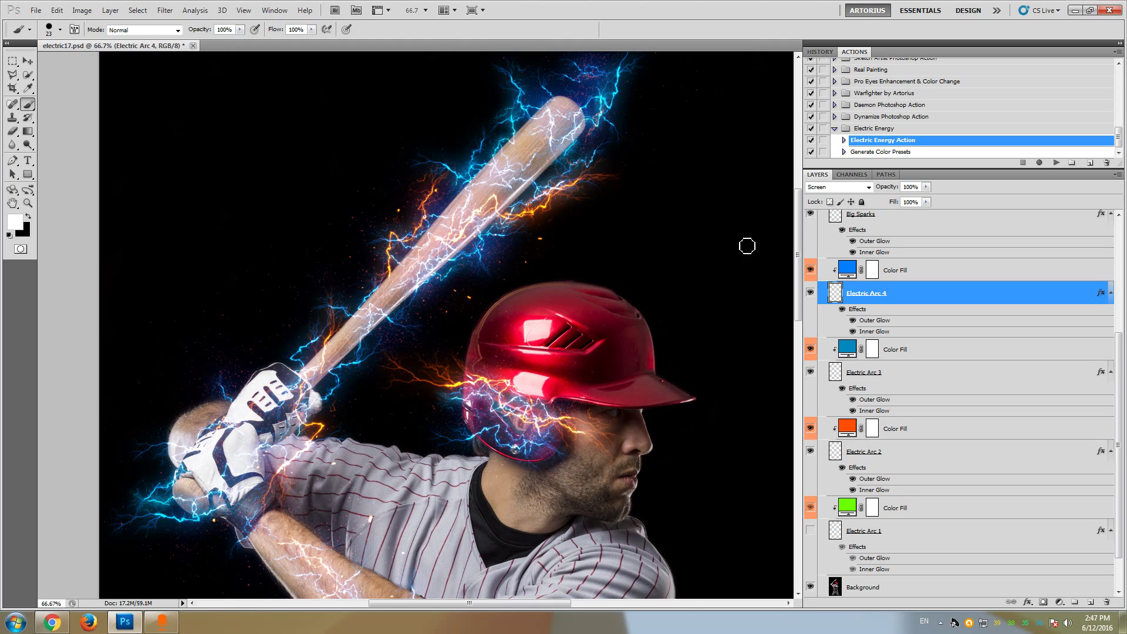
click(811, 294)
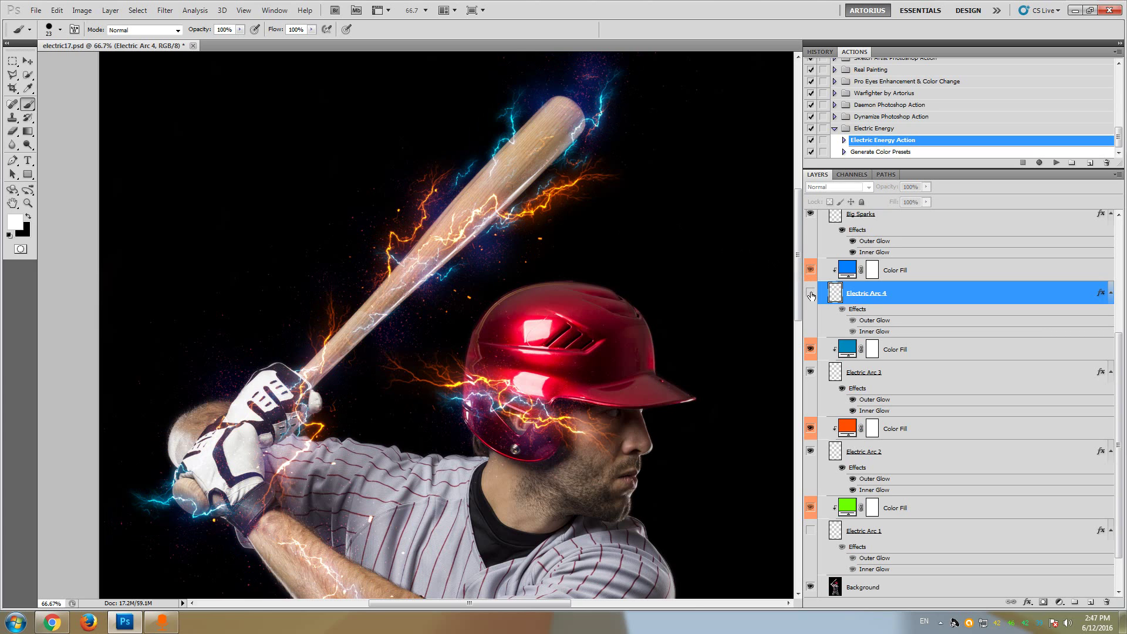
click(811, 294)
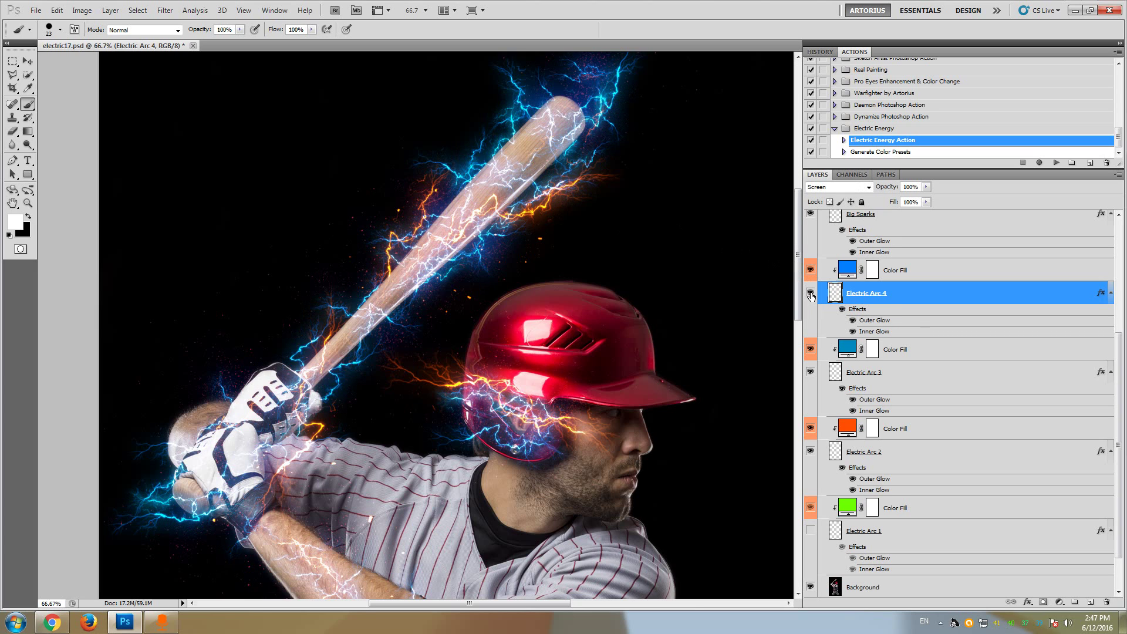
Change the Color Fill directly above Electric Arc 4 to red-orange, ff2a00.
double_click(847, 271)
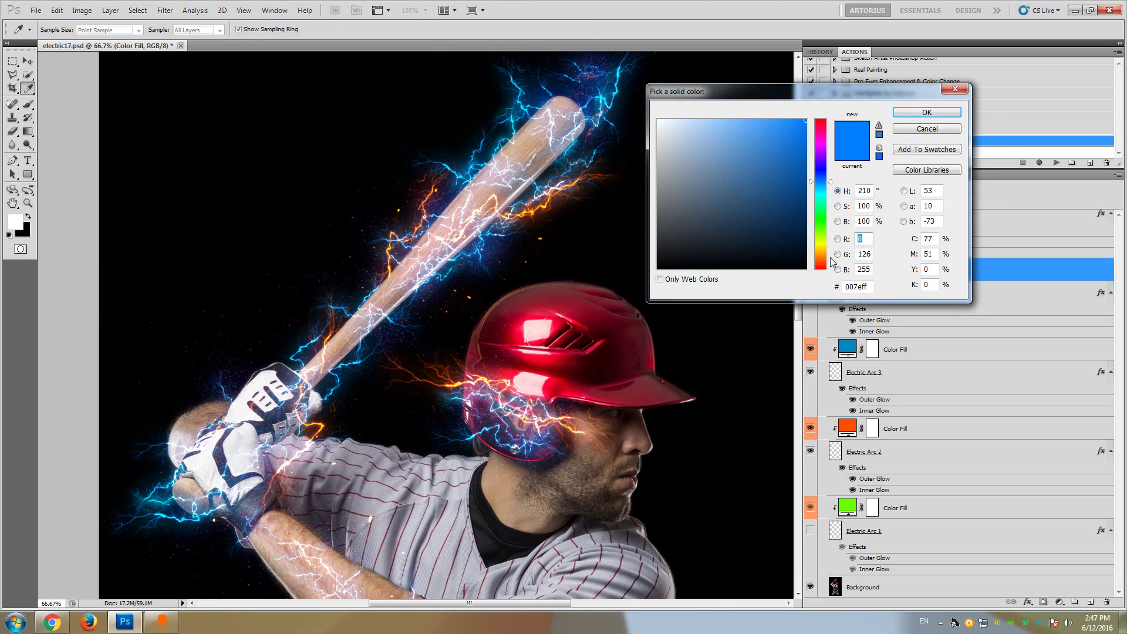
click(821, 256)
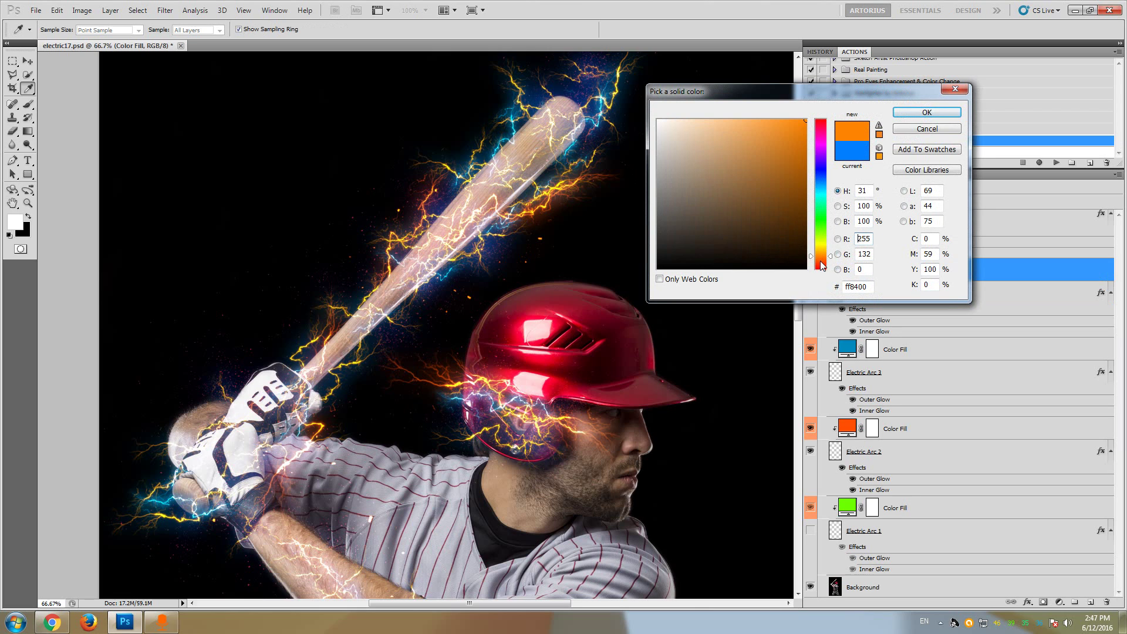
click(821, 266)
click(821, 265)
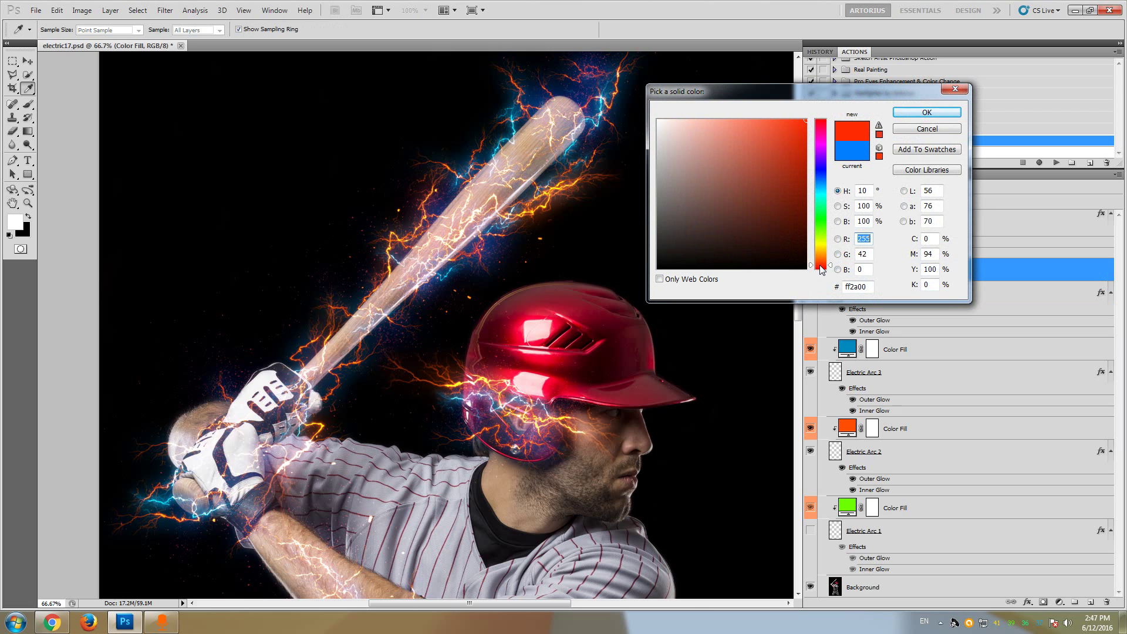
click(928, 113)
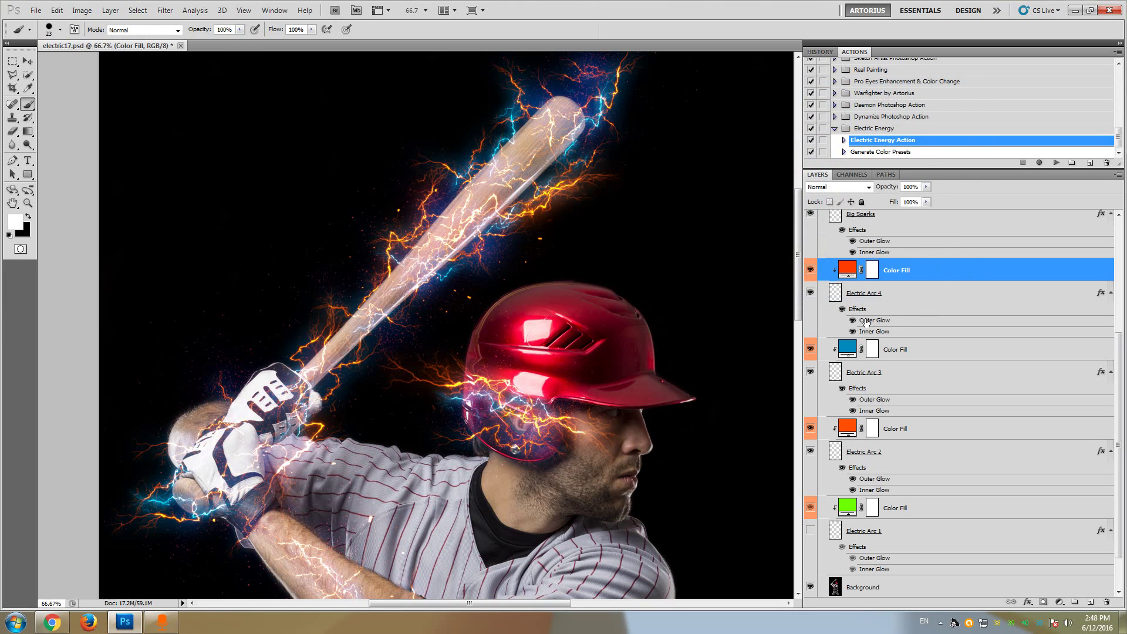
Change the Outer Glow color of the Electric Arc 4 layer to red-orange, ff3c00.
double_click(879, 322)
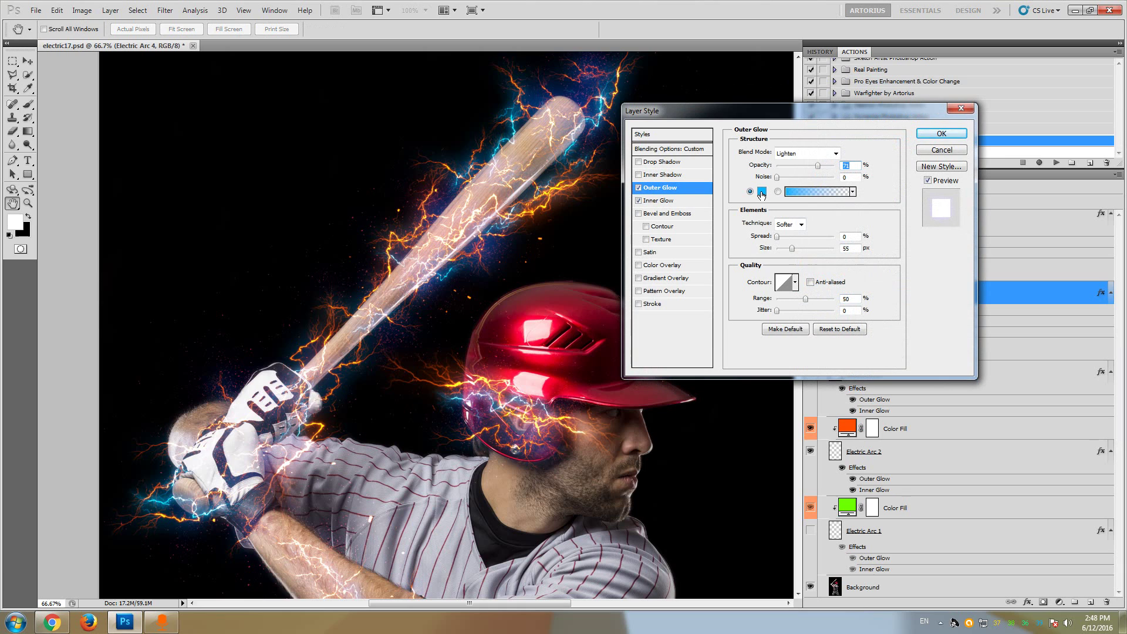
click(761, 192)
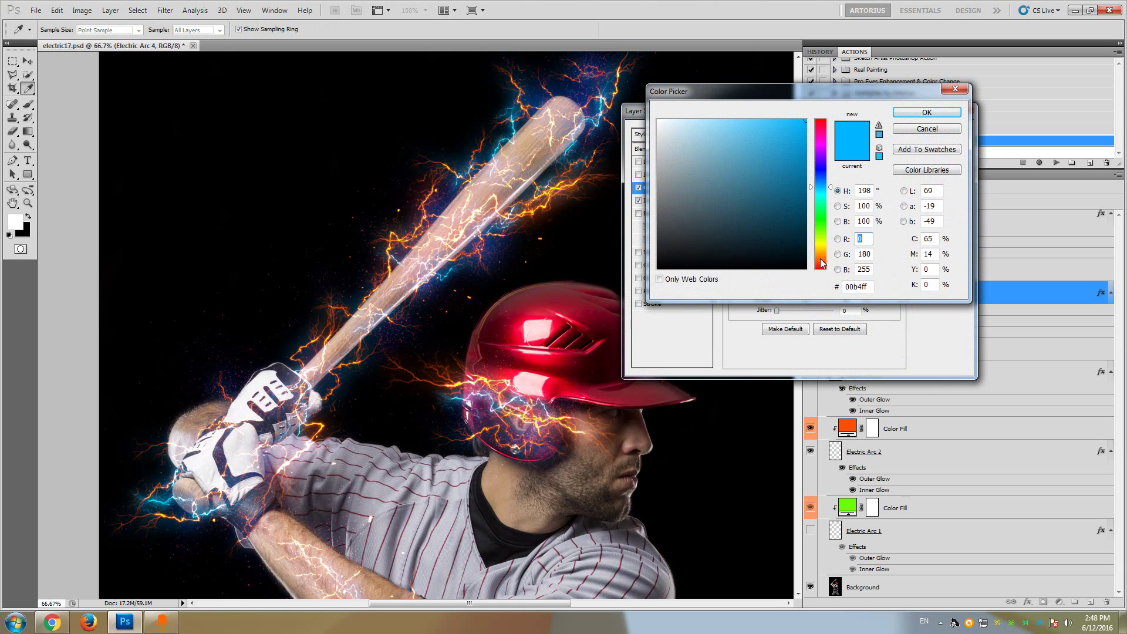
drag(821, 260, 820, 260)
click(820, 264)
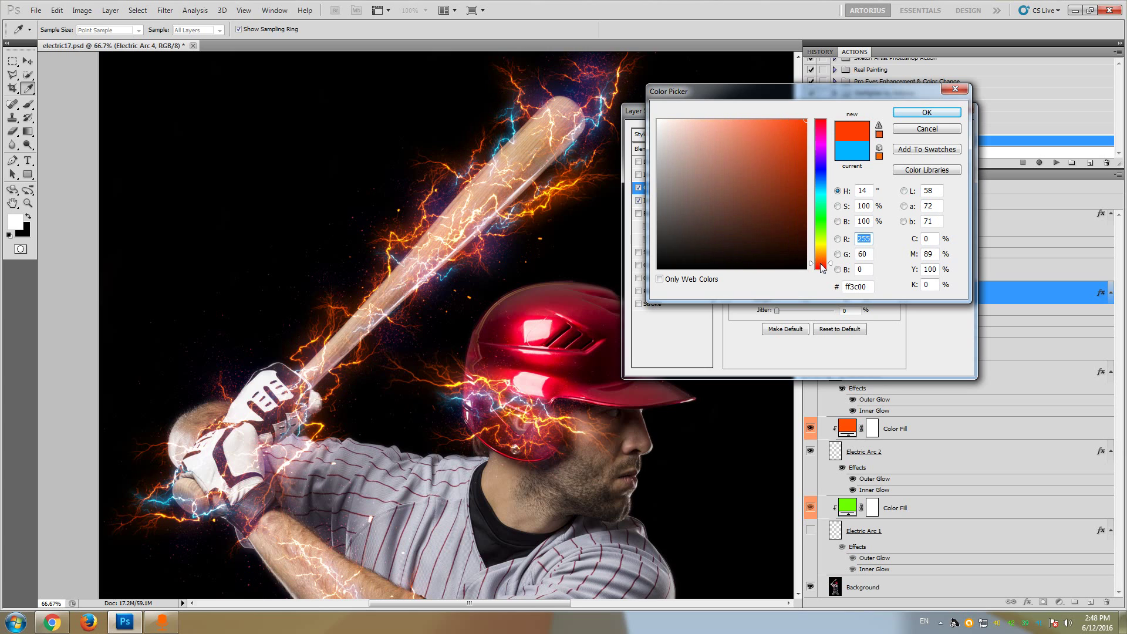
click(928, 112)
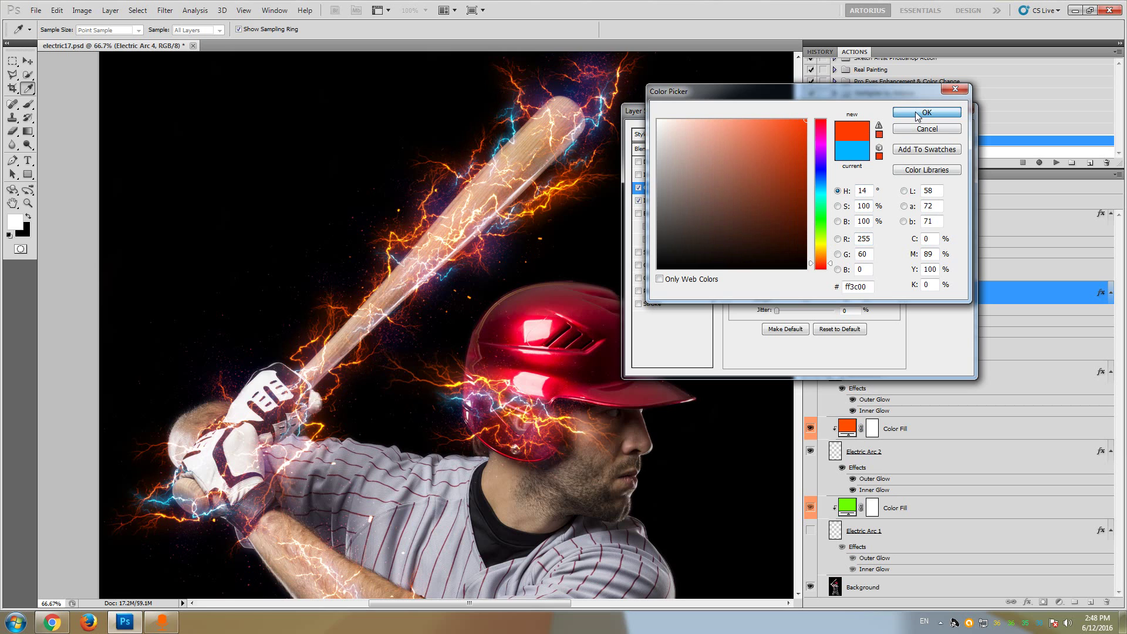
click(929, 136)
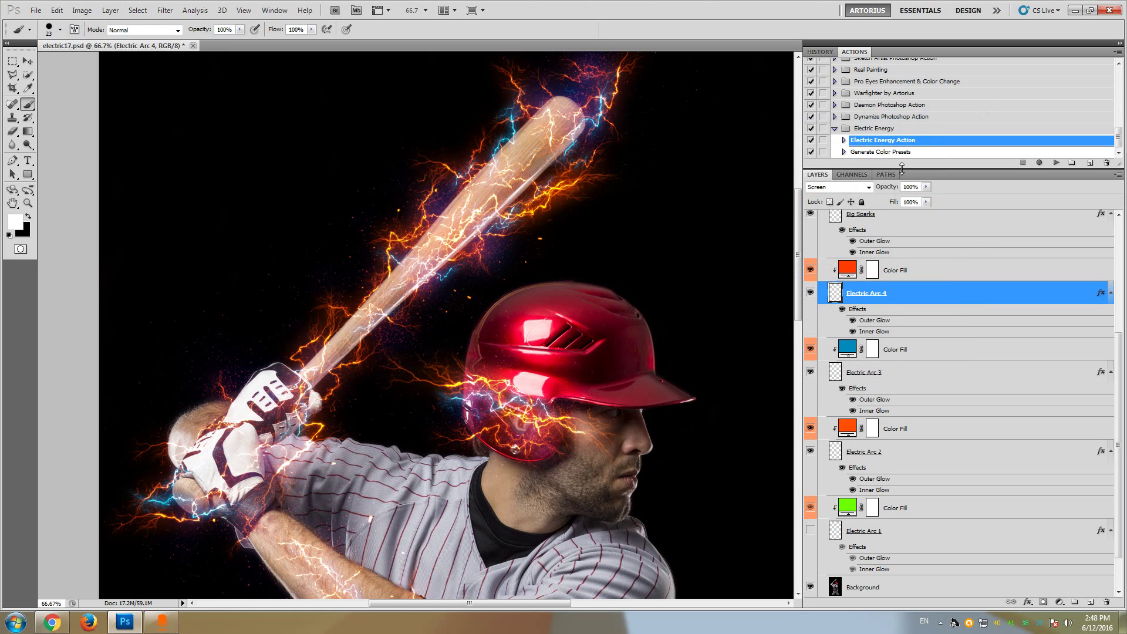
Toggle the Big Sparks layer's visibility to inspect its sparks around the player, leaving it visible.
drag(798, 214, 798, 252)
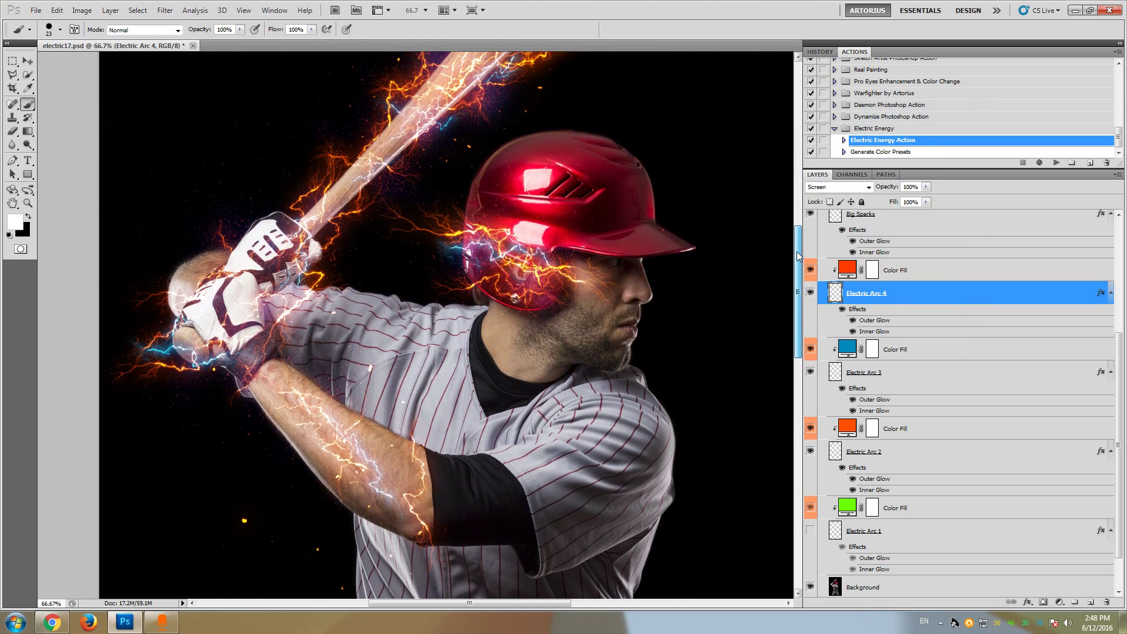
scroll(975, 346, up, 2)
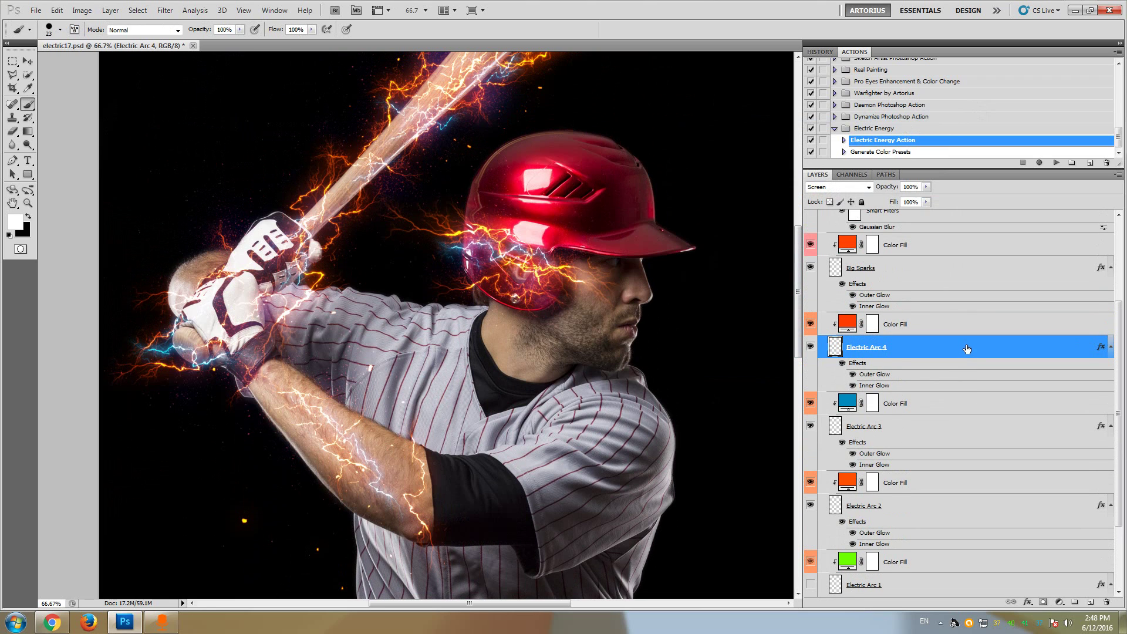
scroll(801, 324, down, 3)
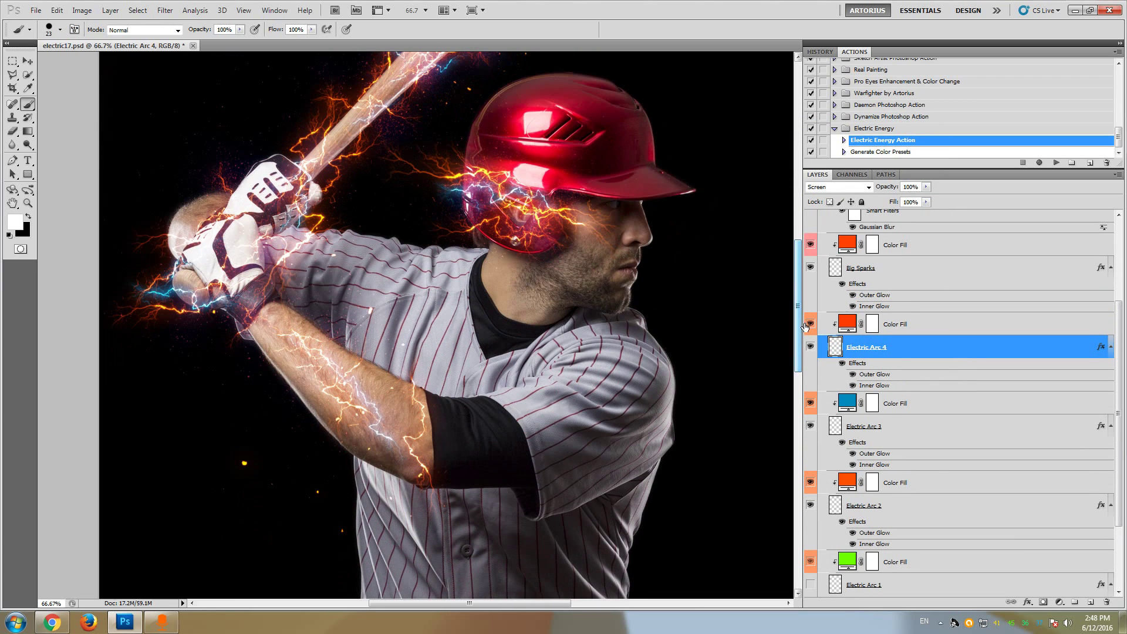
click(811, 269)
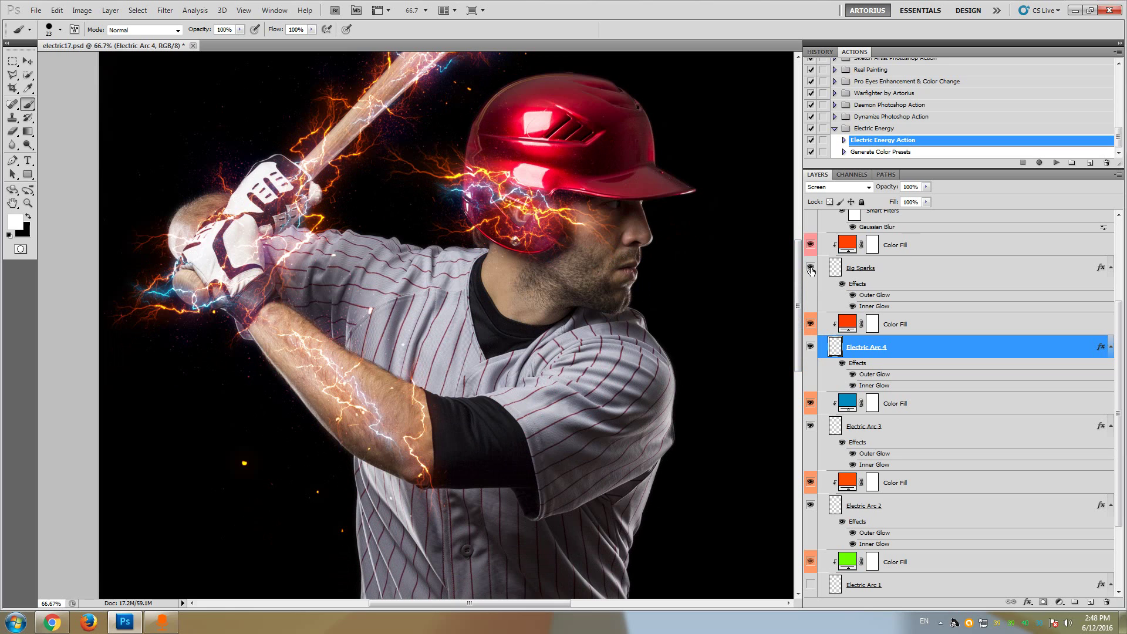
Try several hues for the Color Fill directly above Big Sparks and set it to blue, 0084ff.
double_click(847, 245)
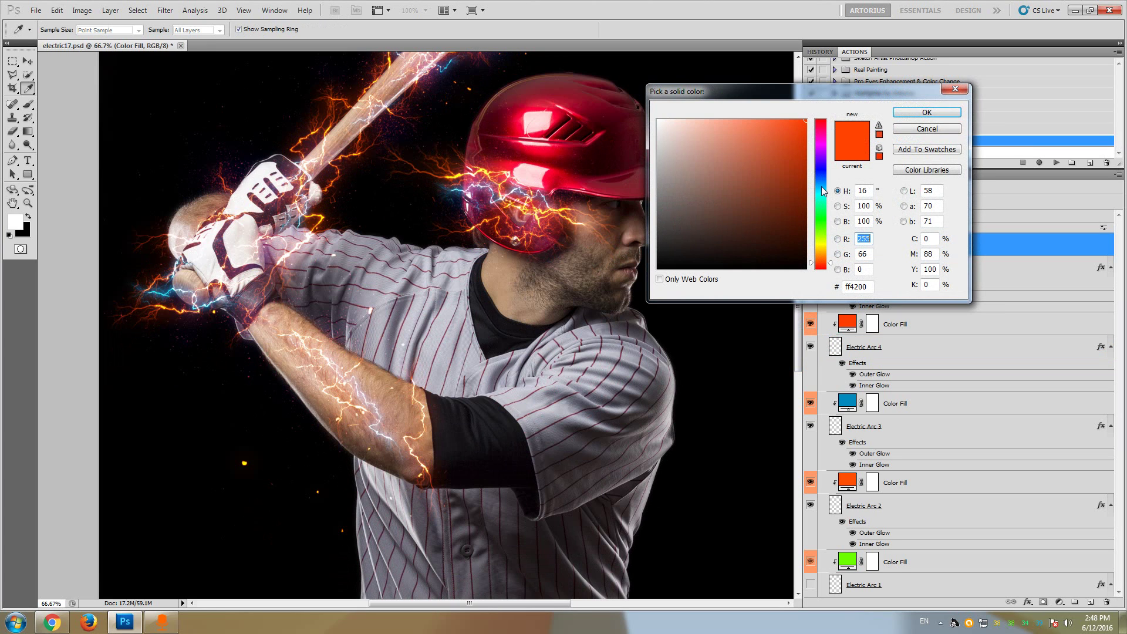
click(822, 185)
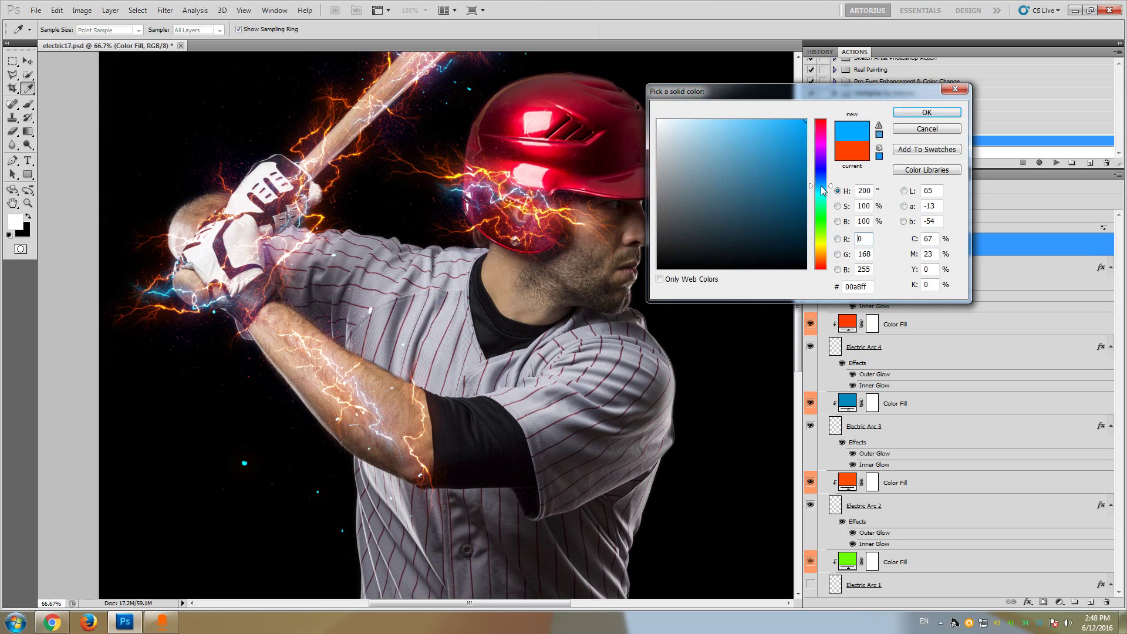
click(822, 142)
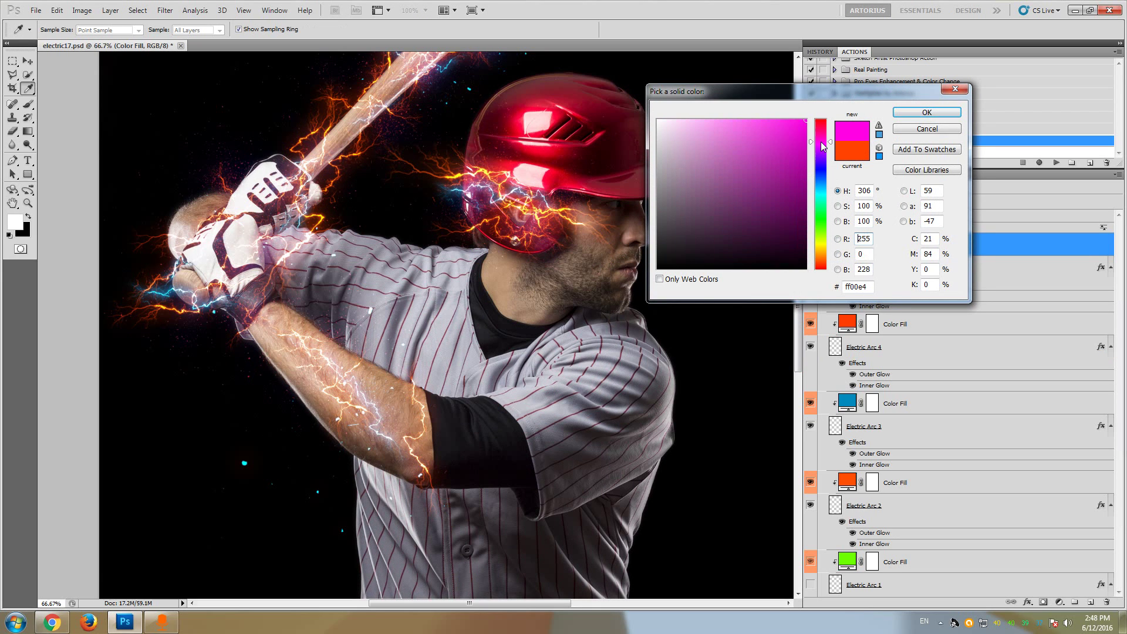
click(822, 130)
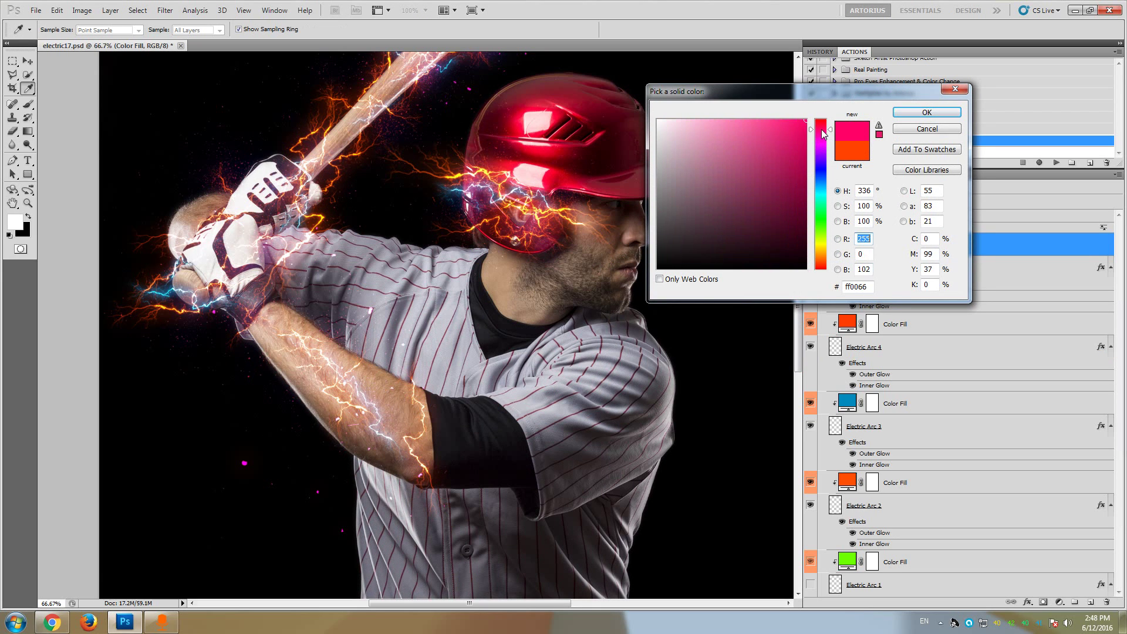
click(823, 230)
click(821, 259)
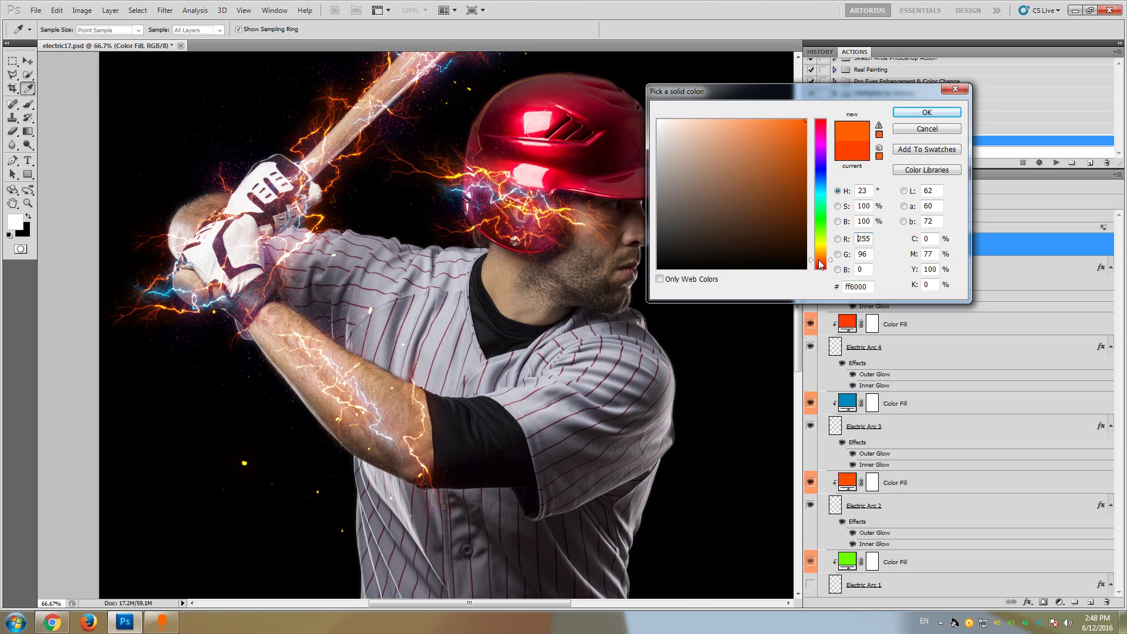
click(821, 183)
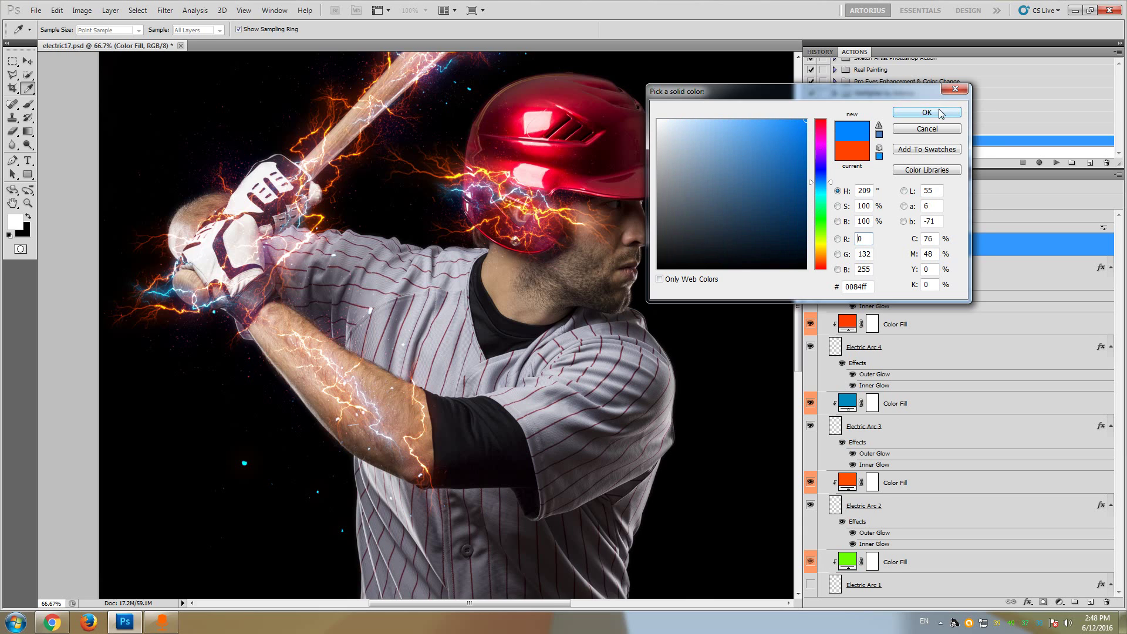
click(939, 112)
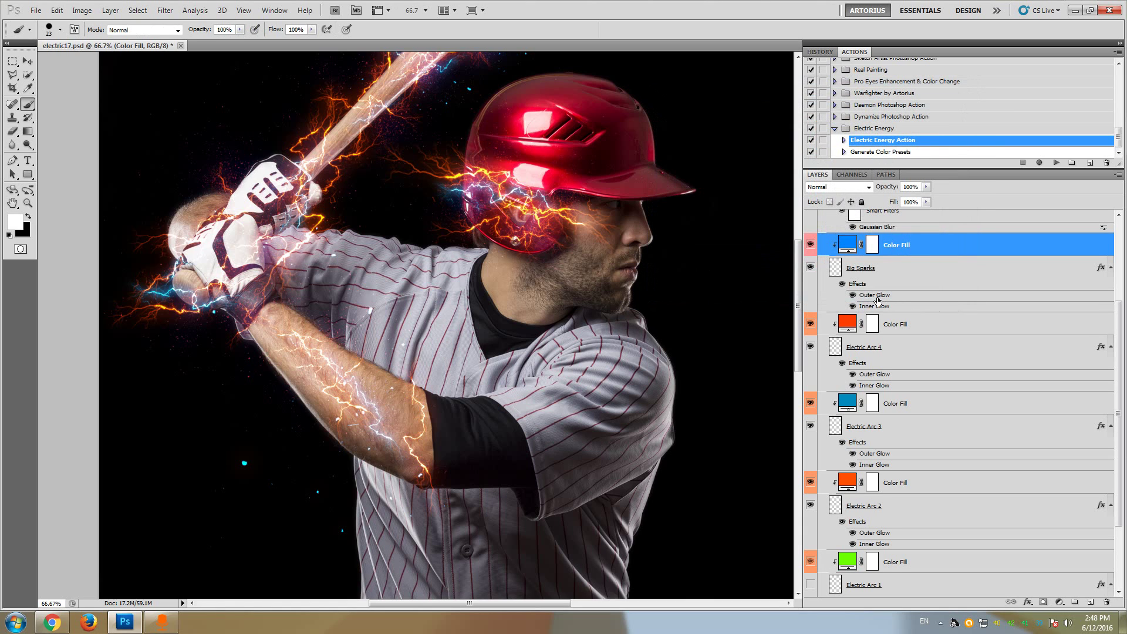
Try blue, 0096ff, as the Outer Glow color of the Big Sparks layer, then discard the layer style change.
drag(798, 292, 798, 231)
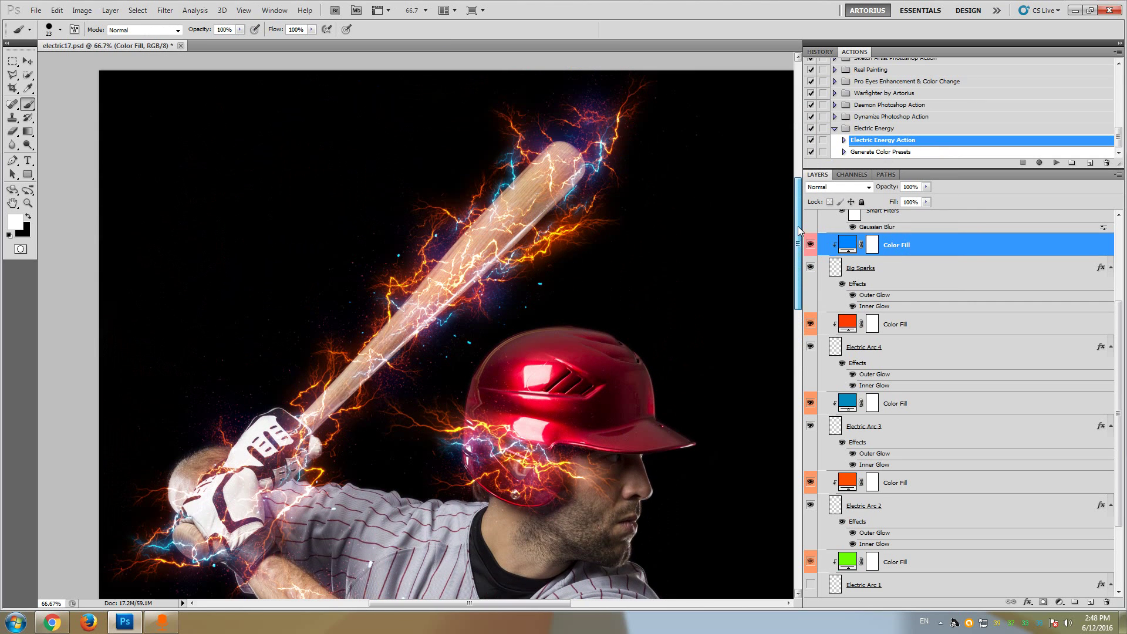
double_click(873, 297)
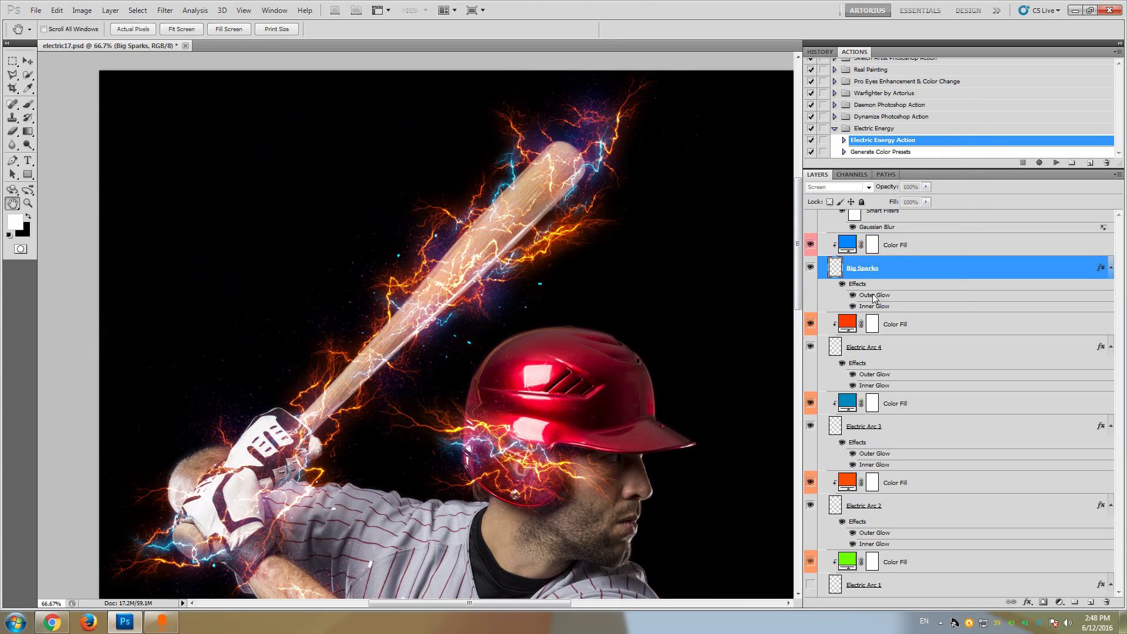
click(766, 190)
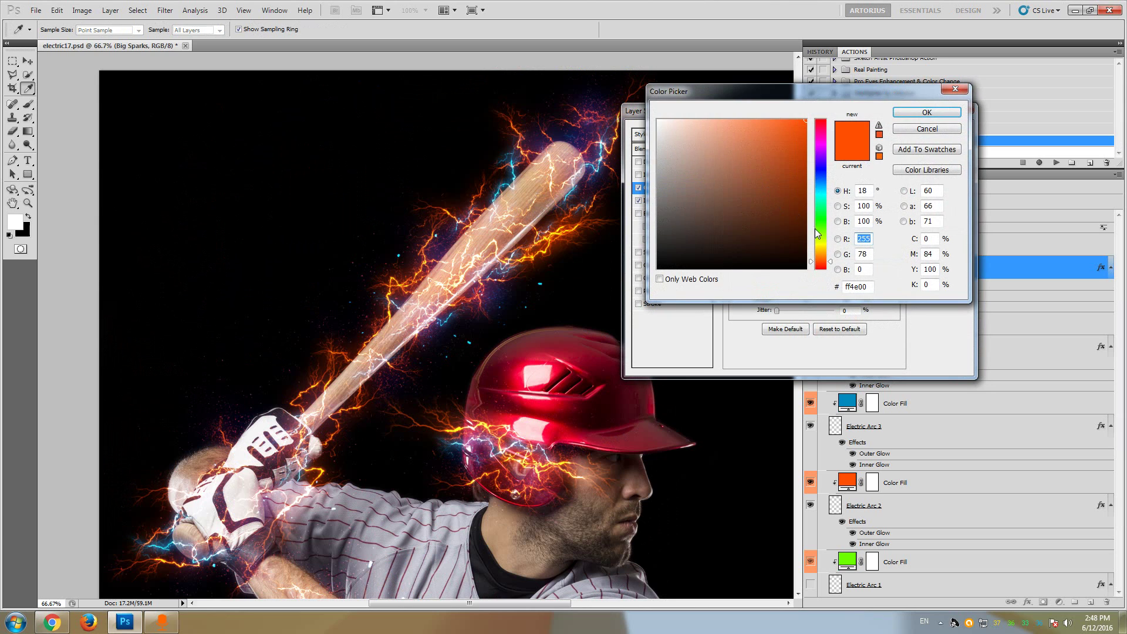
click(821, 184)
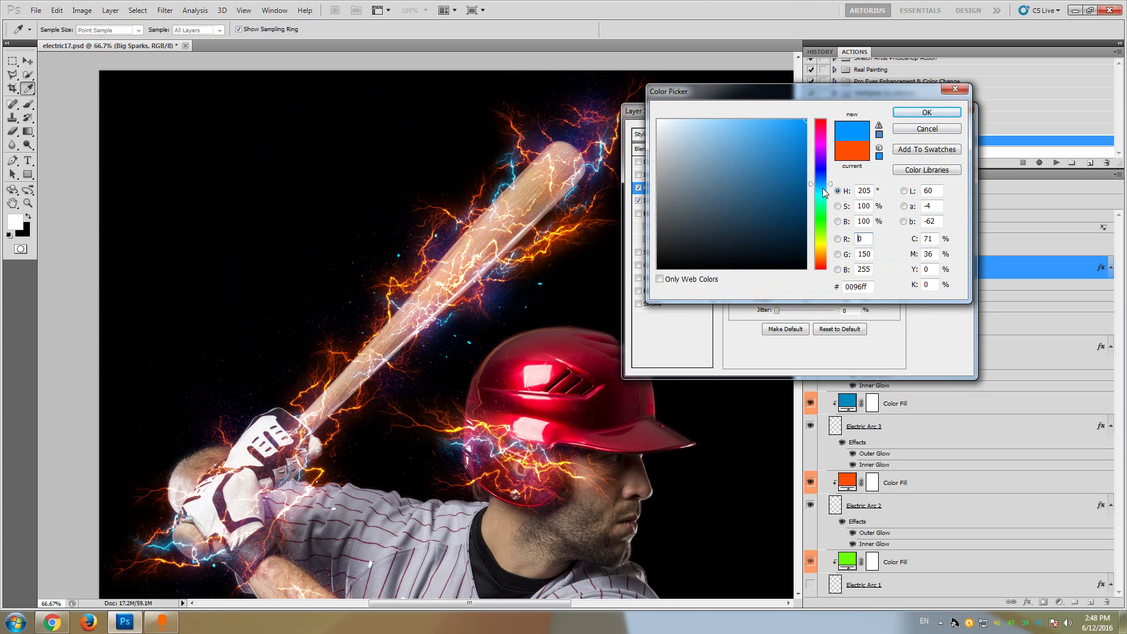
click(928, 113)
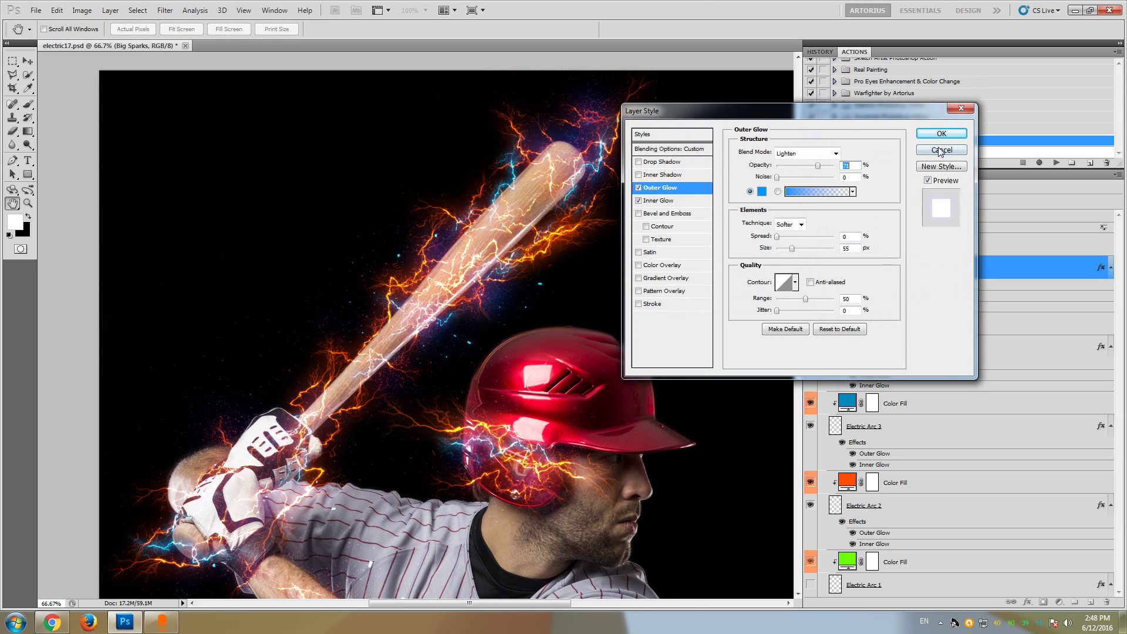
click(940, 152)
Toggle the Diffuse Light layer's visibility repeatedly to inspect its glow around the bat and gloves, leaving it visible.
scroll(951, 307, up, 3)
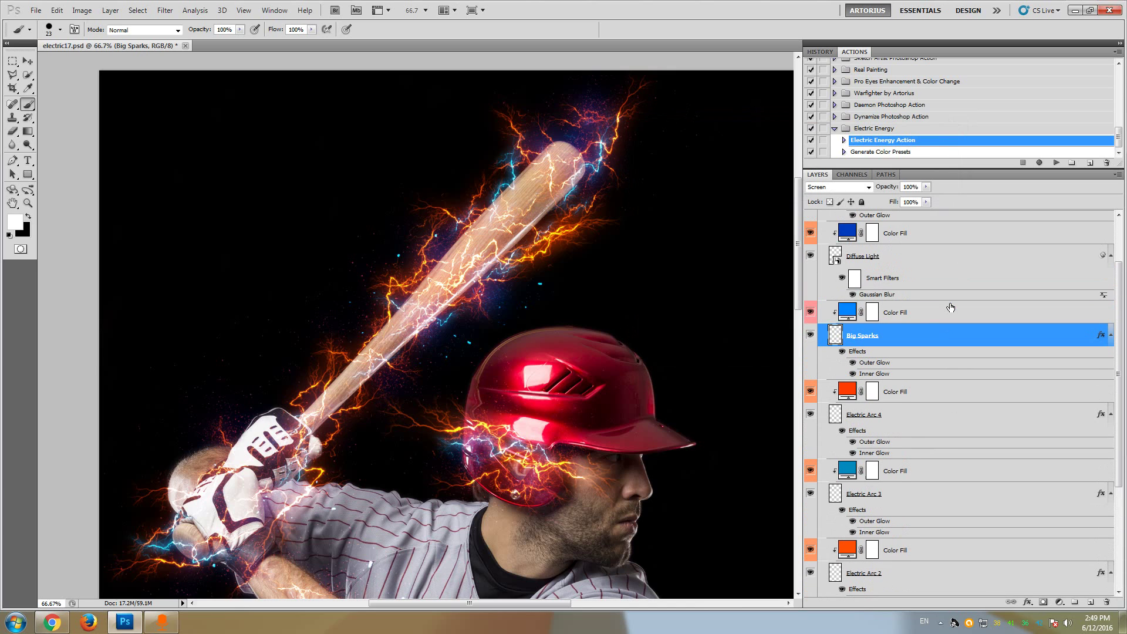
scroll(800, 247, down, 3)
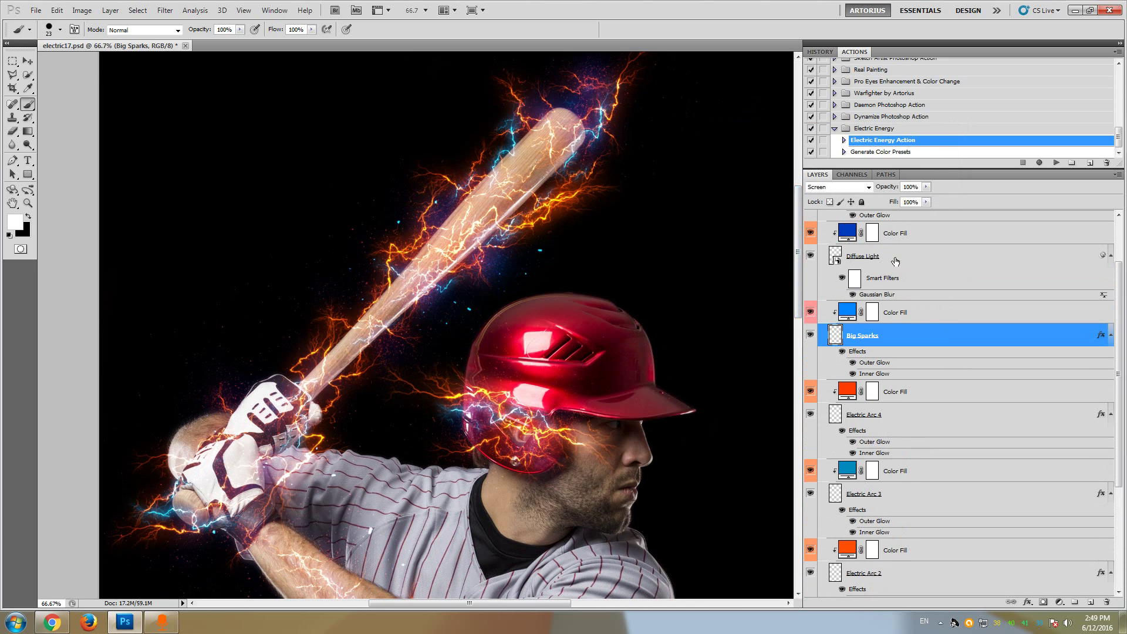
click(829, 259)
click(811, 256)
click(811, 257)
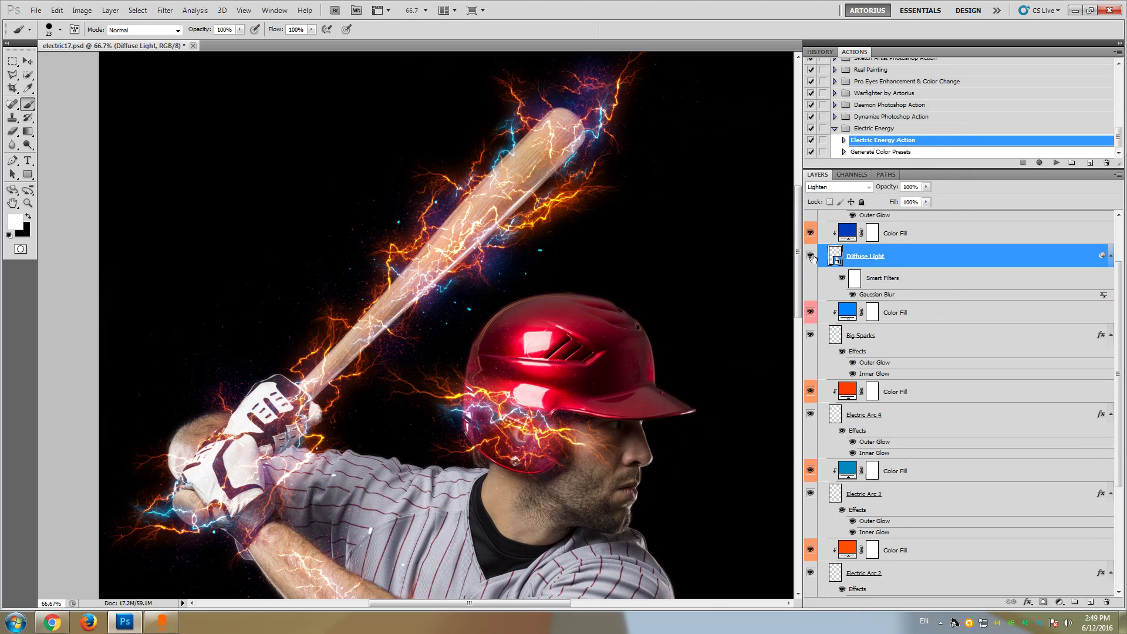
click(811, 257)
click(811, 257)
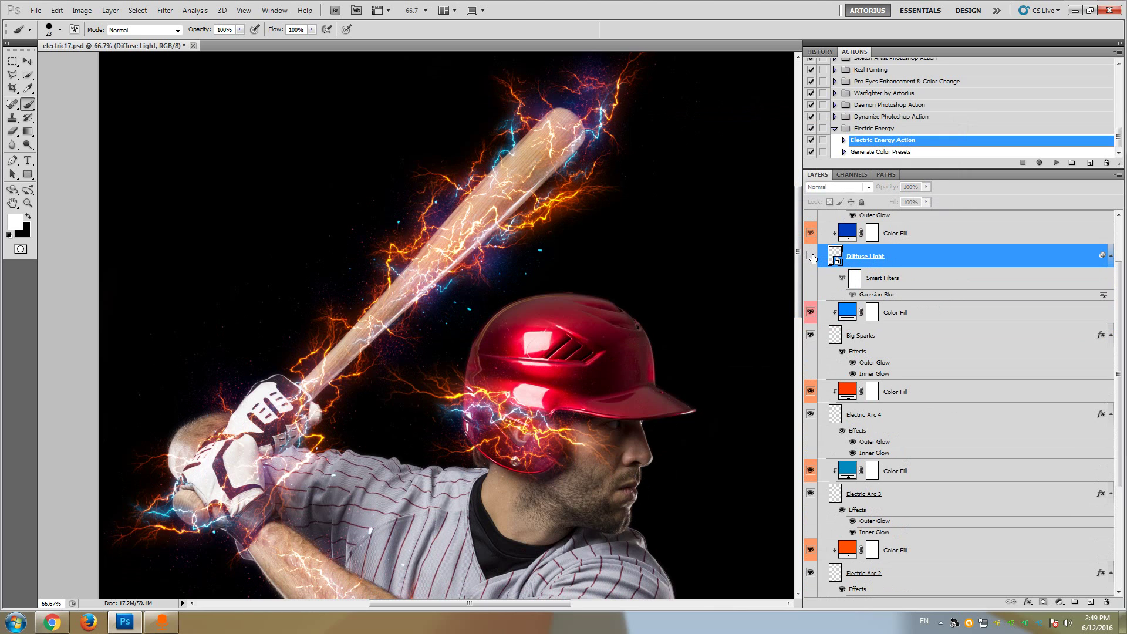
click(811, 257)
click(811, 257)
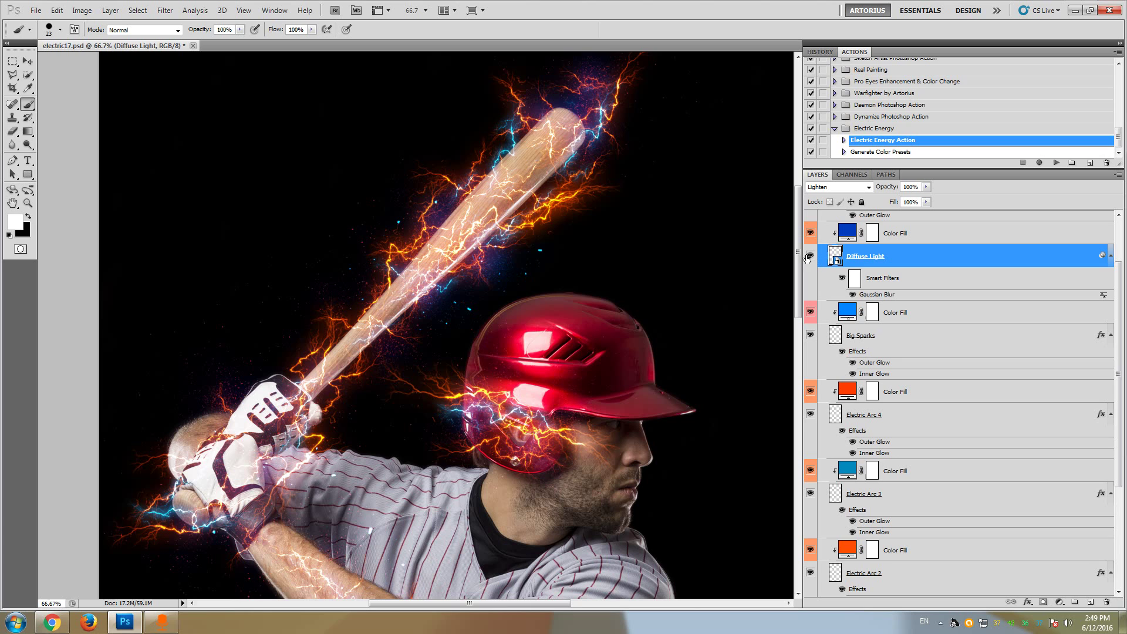
scroll(800, 261, down, 2)
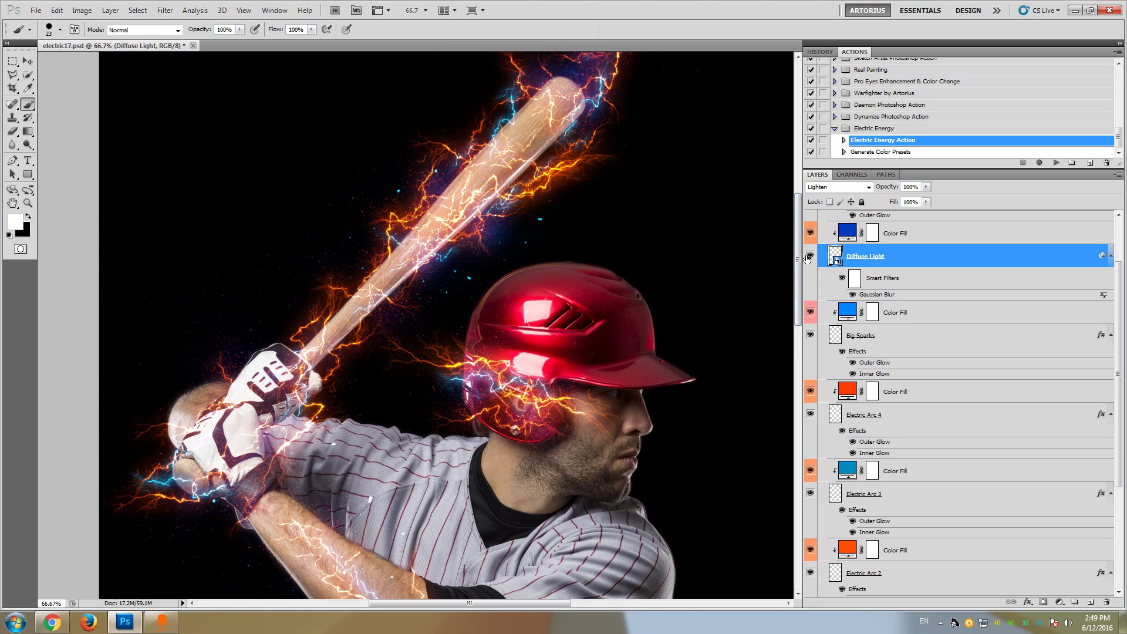
click(809, 257)
click(809, 257)
Try different radii for the Gaussian Blur smart filter on the Diffuse Light layer and apply a slightly larger radius.
drag(411, 603, 428, 602)
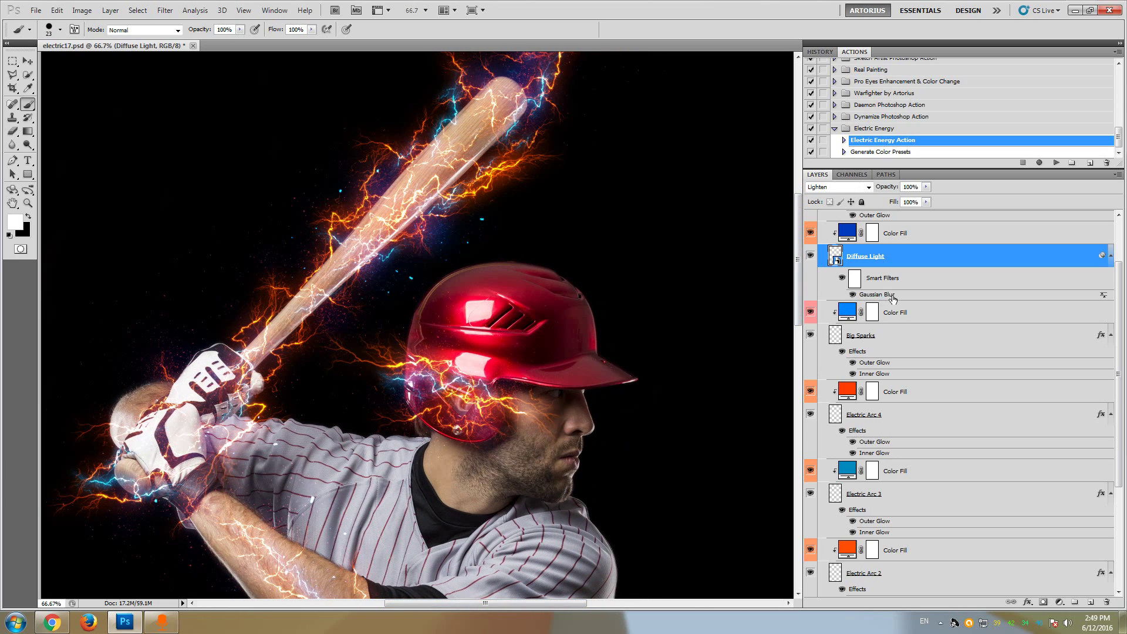
double_click(877, 295)
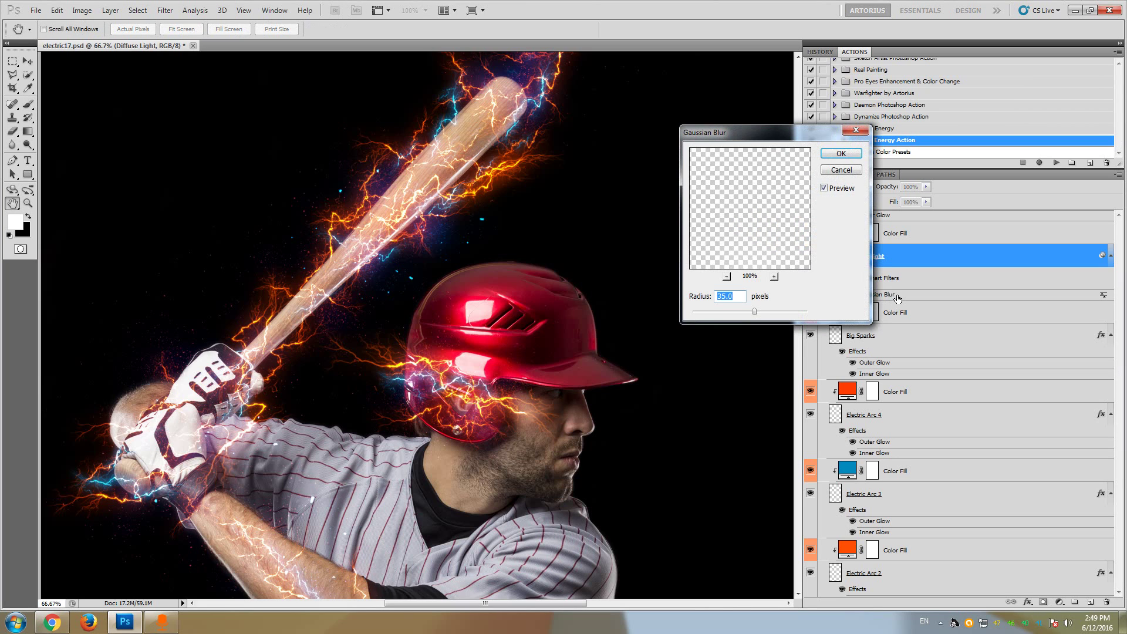
drag(805, 135, 728, 104)
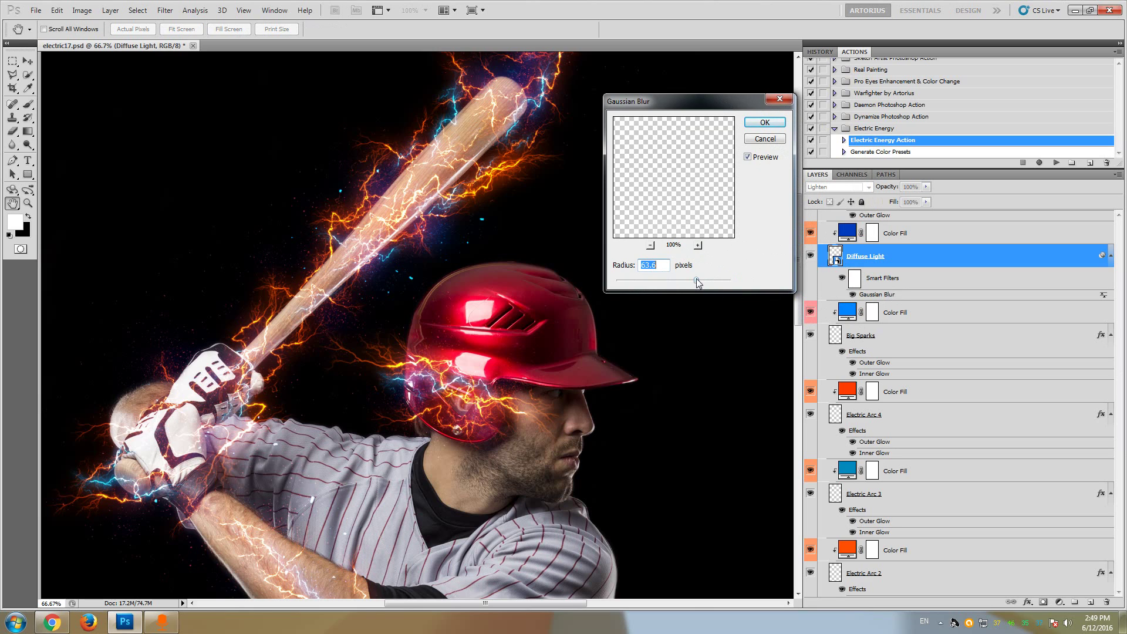
mouse_move(678, 280)
mouse_down()
mouse_move(657, 278)
mouse_move(718, 281)
mouse_move(661, 281)
mouse_up()
click(688, 280)
click(762, 123)
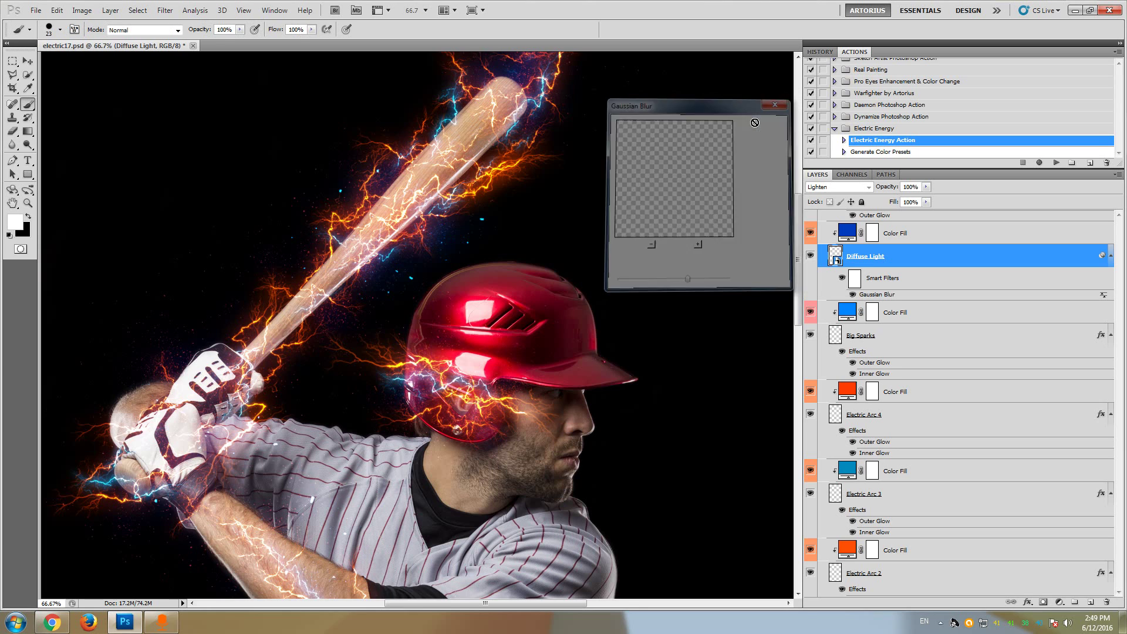
Try green, red, yellow, orange and blue hues for the Color Fill directly above Diffuse Light and set it to purple, 6c00ff.
scroll(849, 276, up, 1)
click(850, 276)
double_click(850, 276)
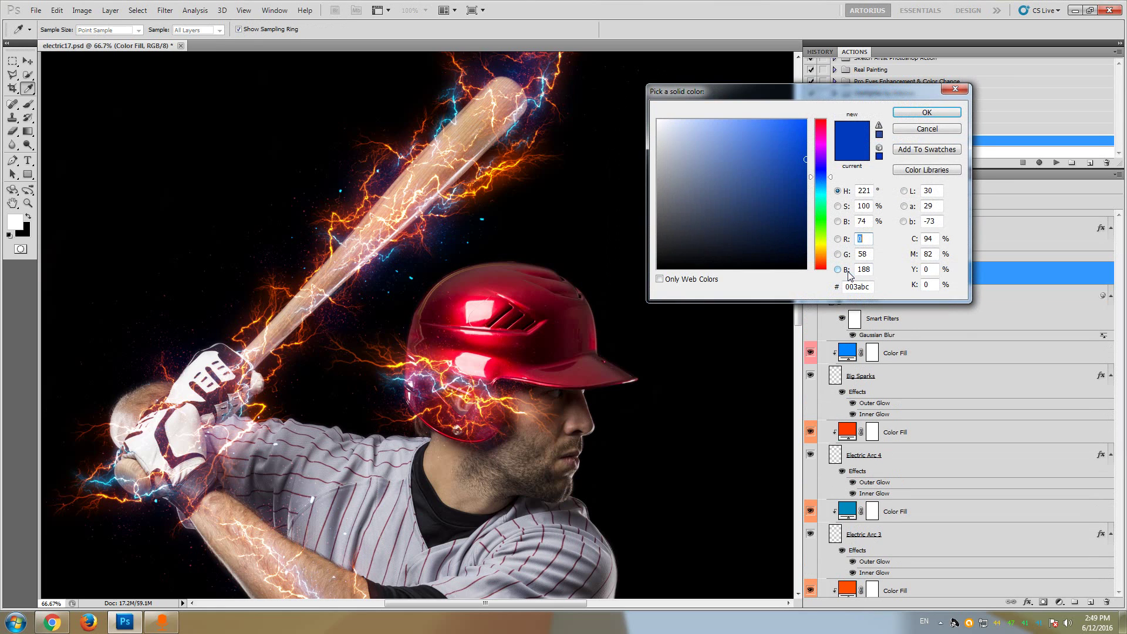
click(821, 229)
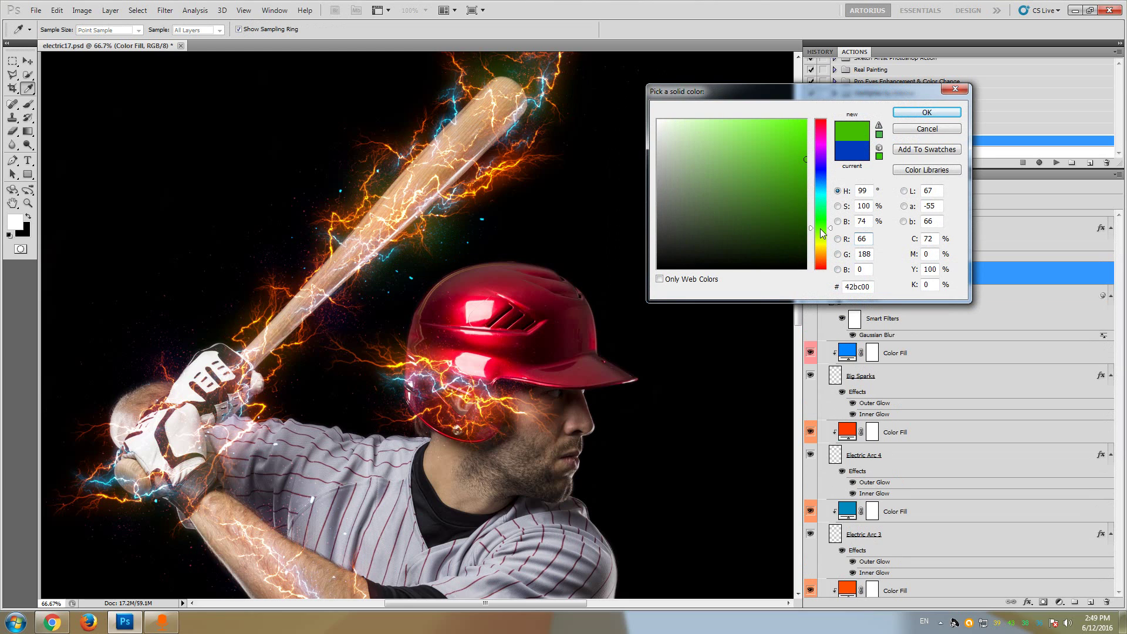
click(820, 256)
click(822, 269)
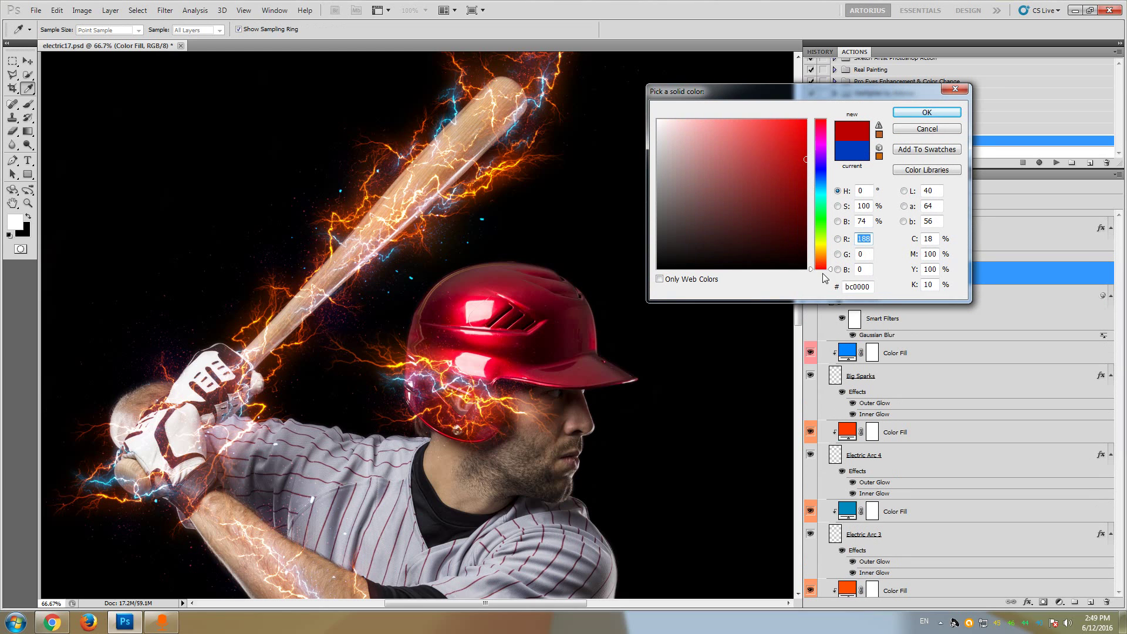
click(806, 120)
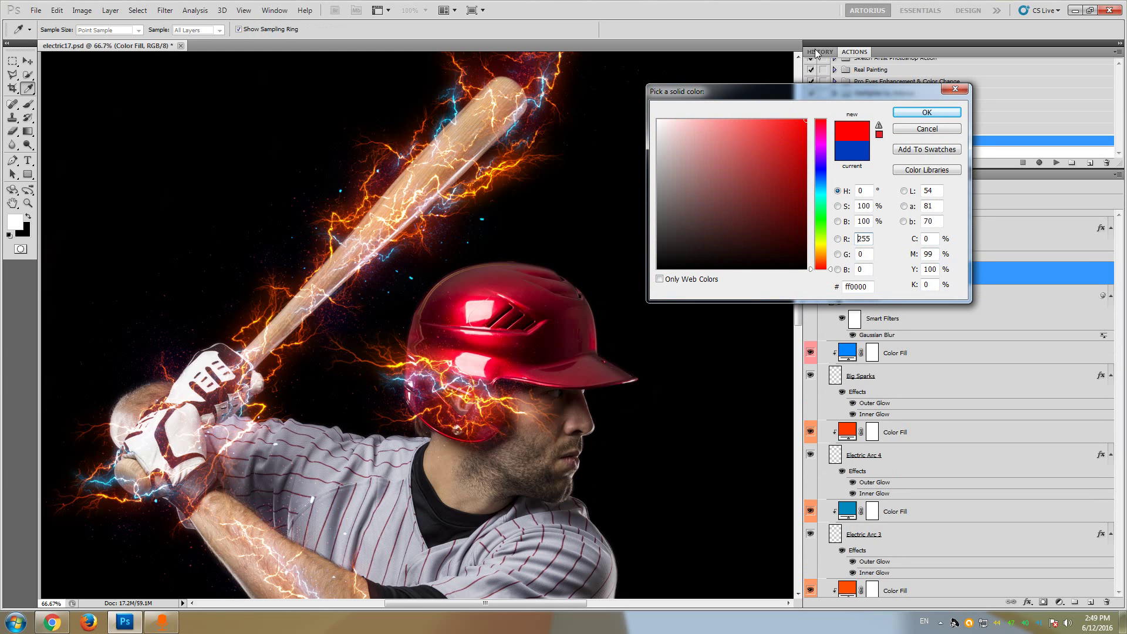
click(820, 186)
click(822, 151)
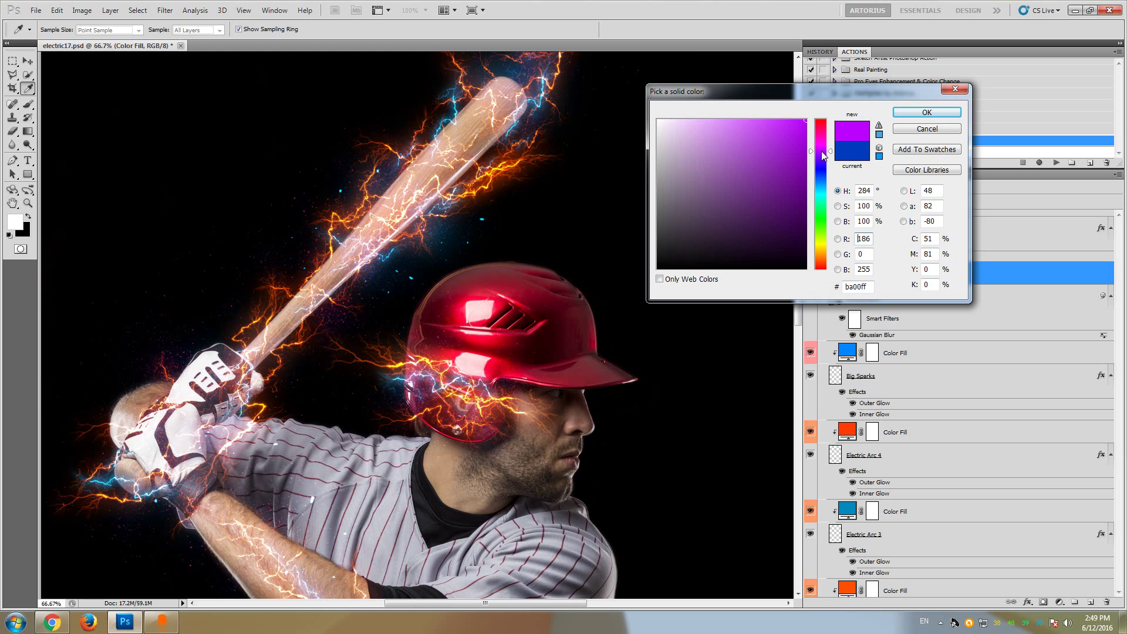
click(823, 126)
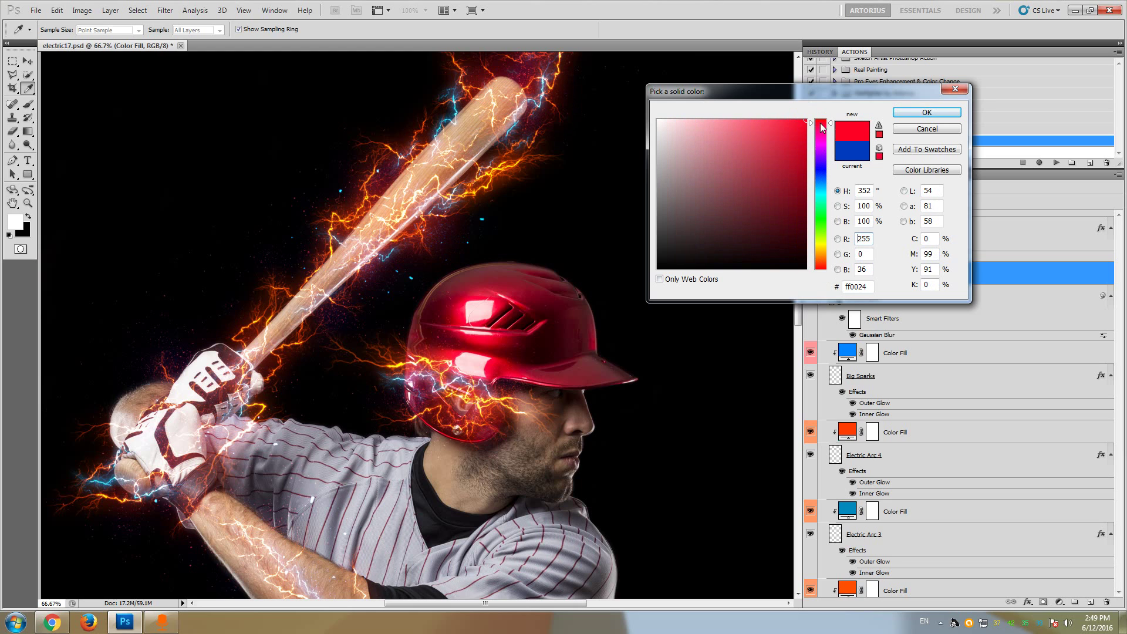
click(821, 188)
click(818, 218)
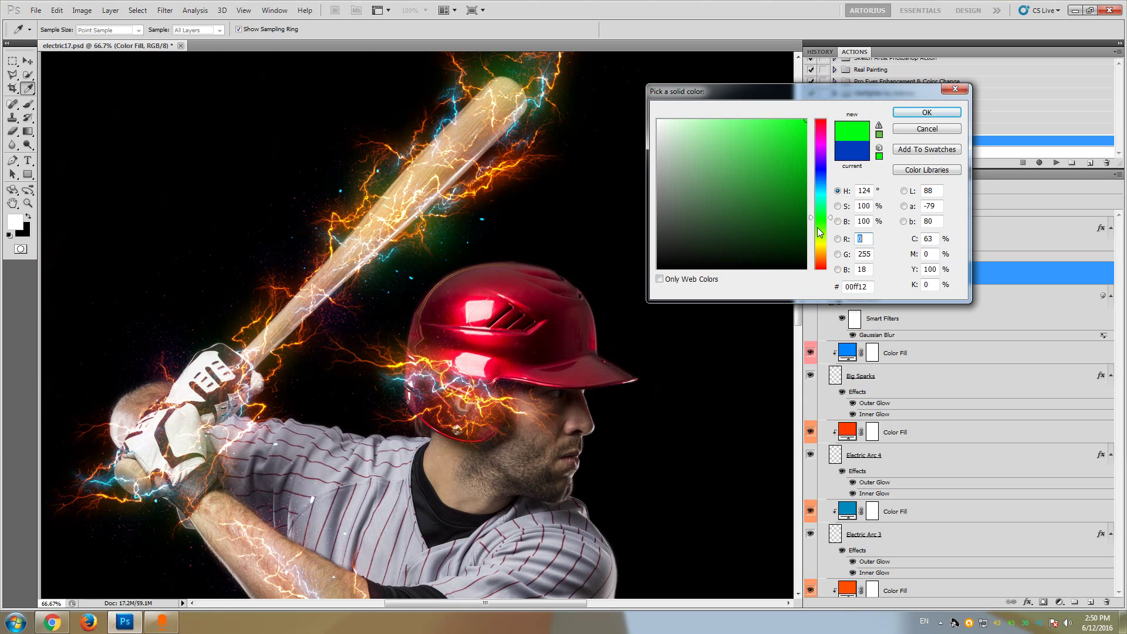
click(820, 223)
click(822, 245)
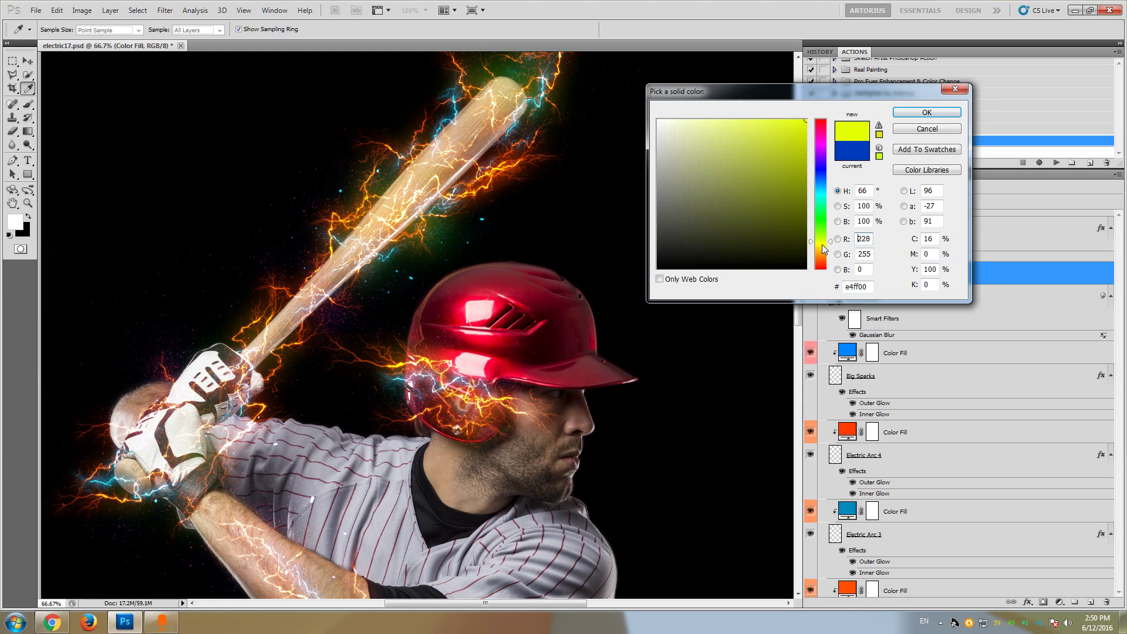
click(822, 254)
click(821, 259)
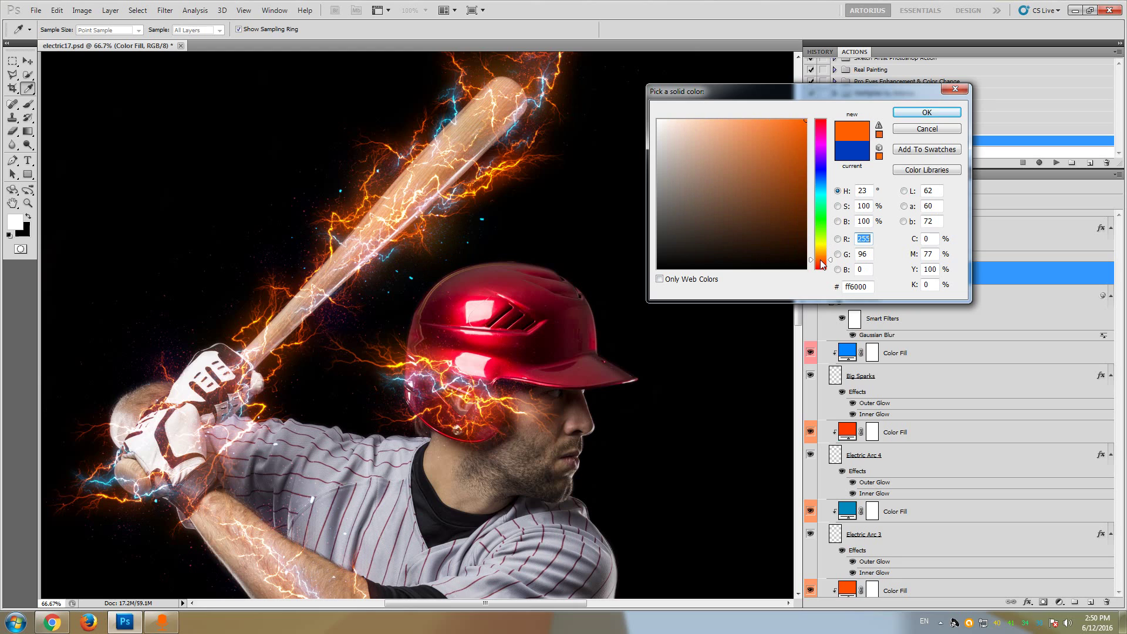
click(821, 186)
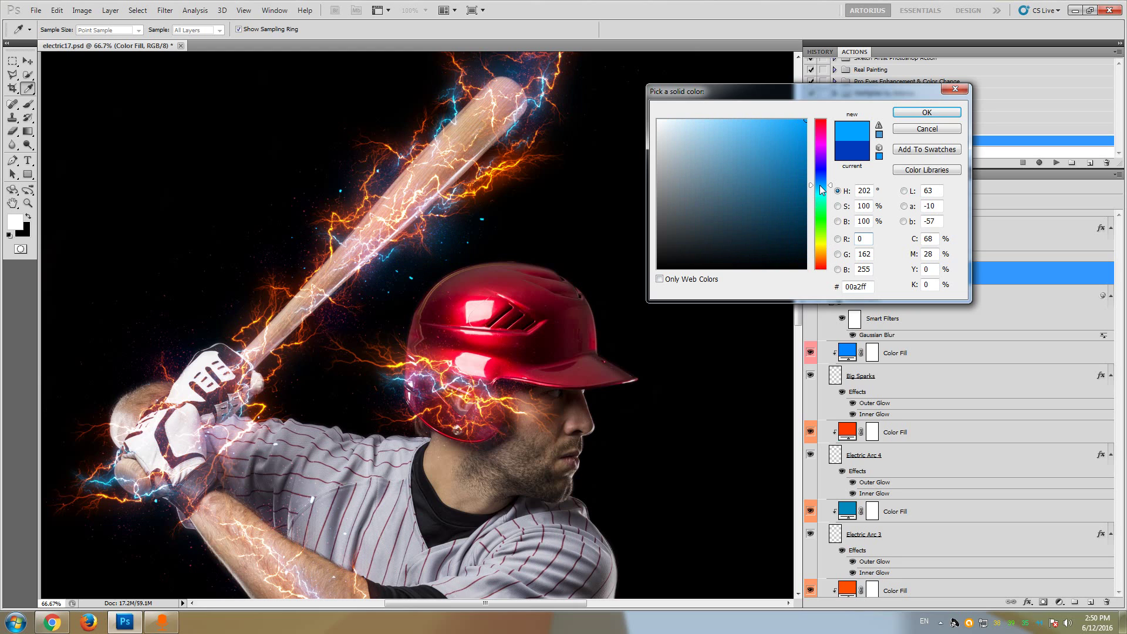
click(820, 159)
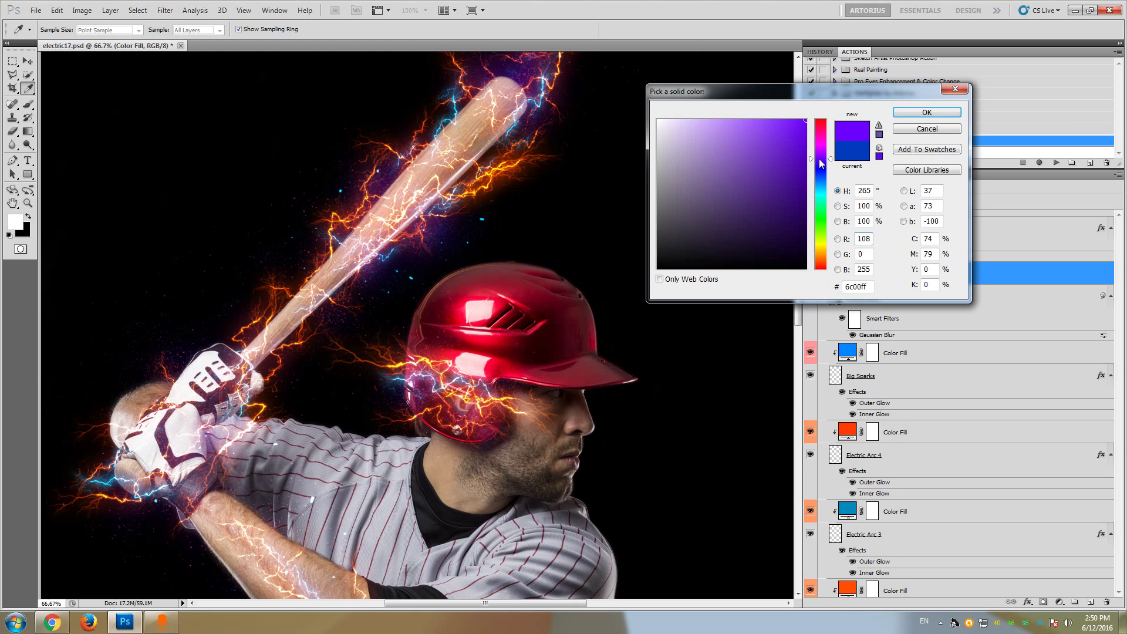
click(915, 112)
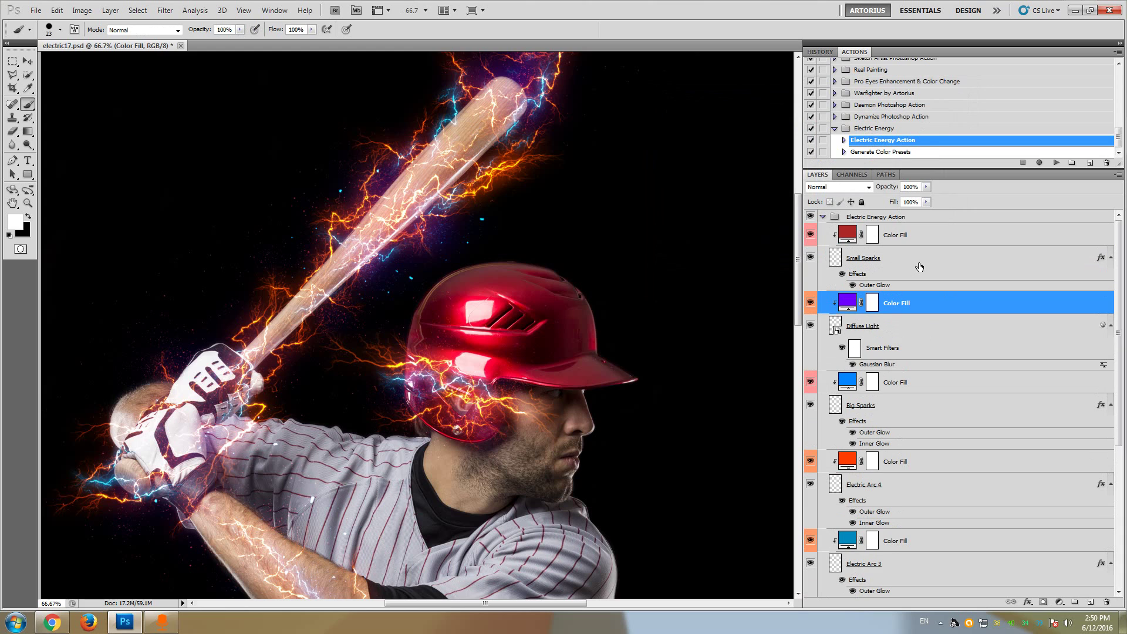
Toggle the Small Sparks layer's visibility to inspect its fine particles, leaving it visible.
click(894, 261)
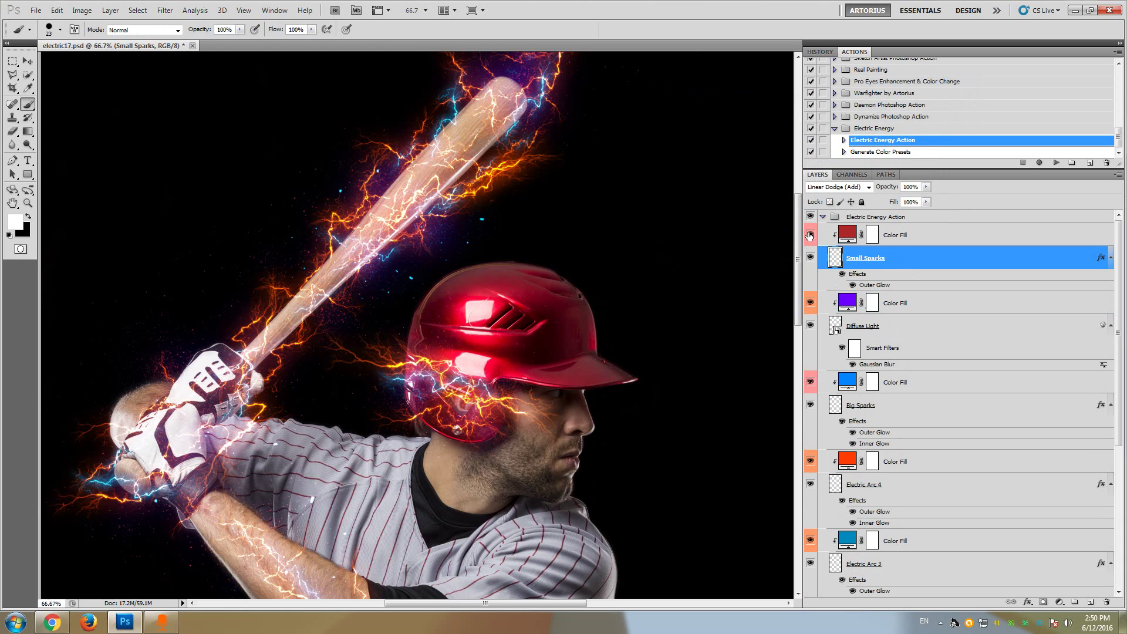
click(811, 261)
click(811, 261)
click(811, 261)
click(811, 261)
Try blue, orange, red, green, magenta and pink hues for the Color Fill directly above Small Sparks and set it to light blue, 00a8ff.
double_click(849, 236)
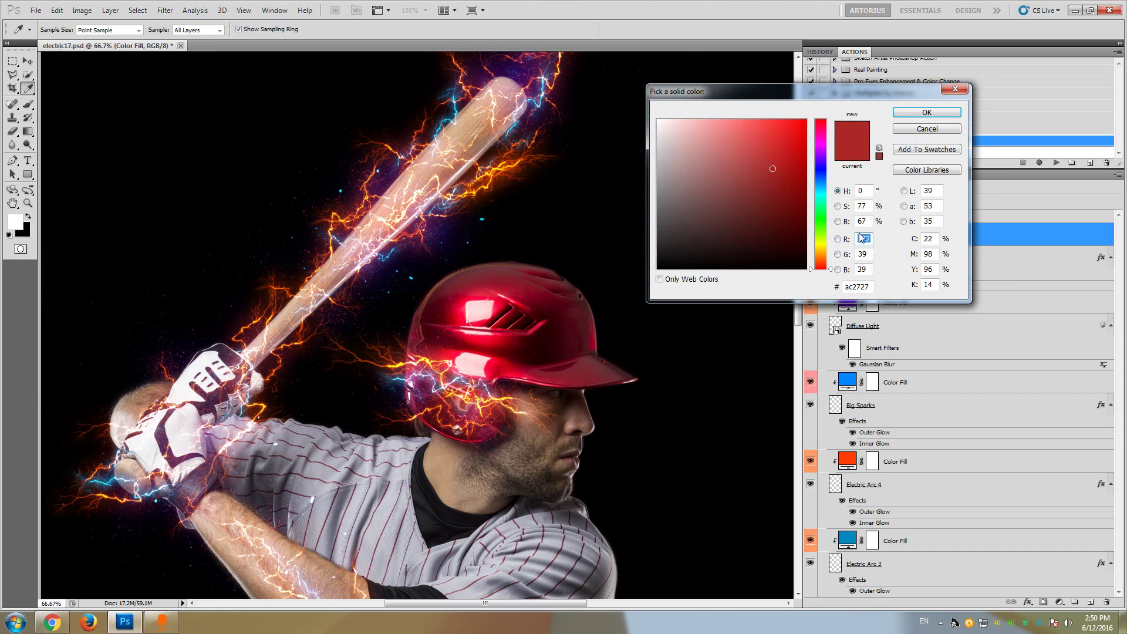
click(819, 182)
drag(804, 122, 825, 103)
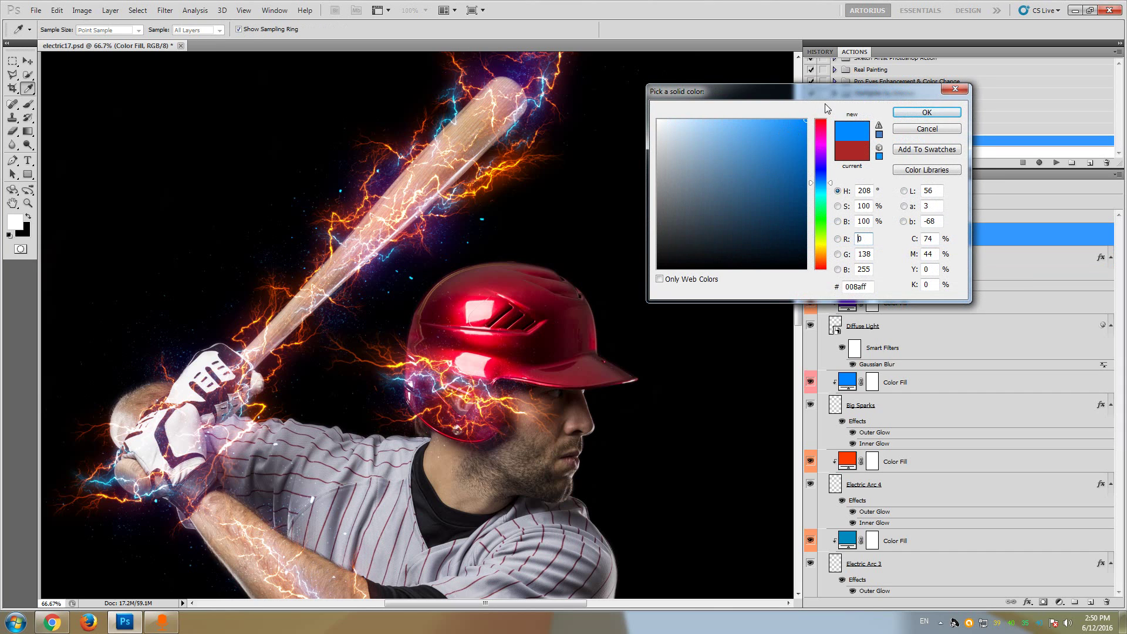
click(822, 253)
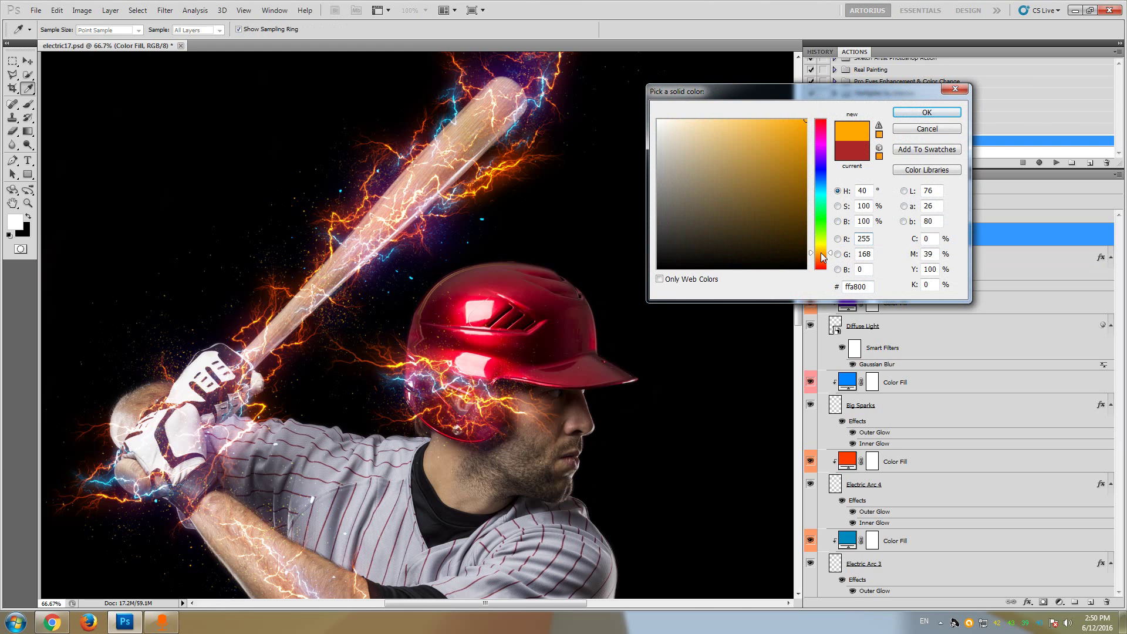
click(822, 267)
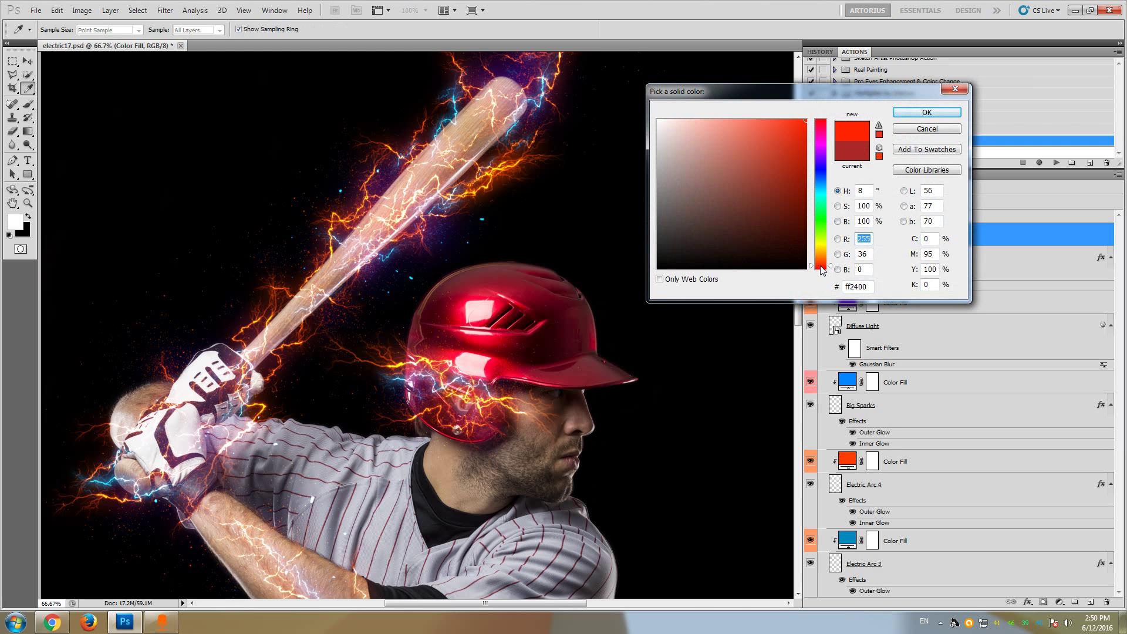
click(822, 245)
click(823, 222)
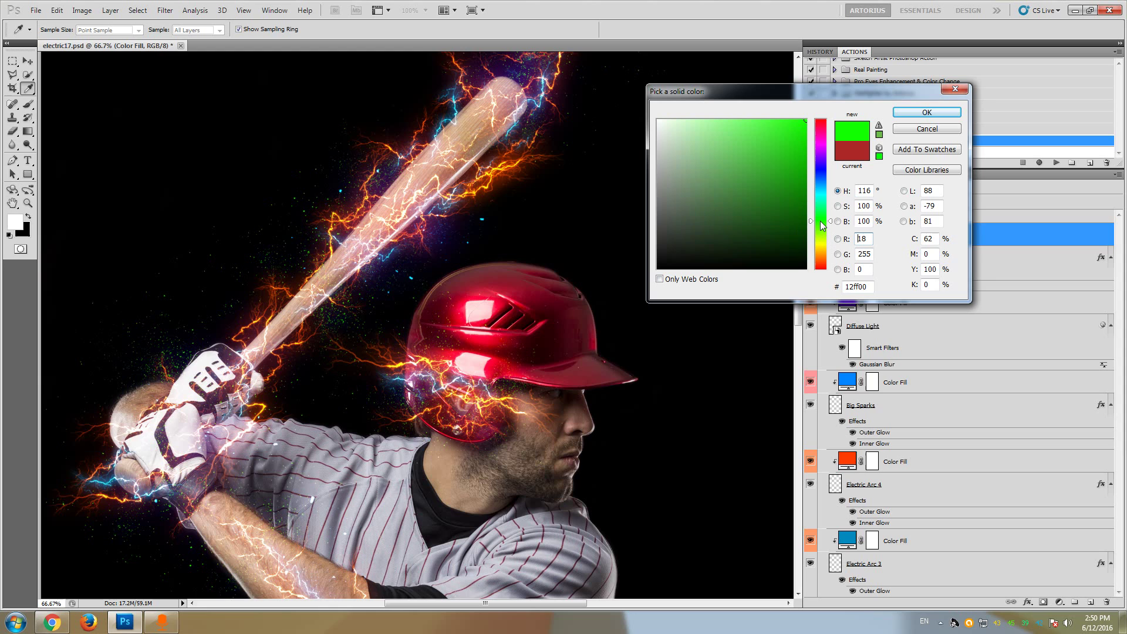
click(823, 189)
click(824, 171)
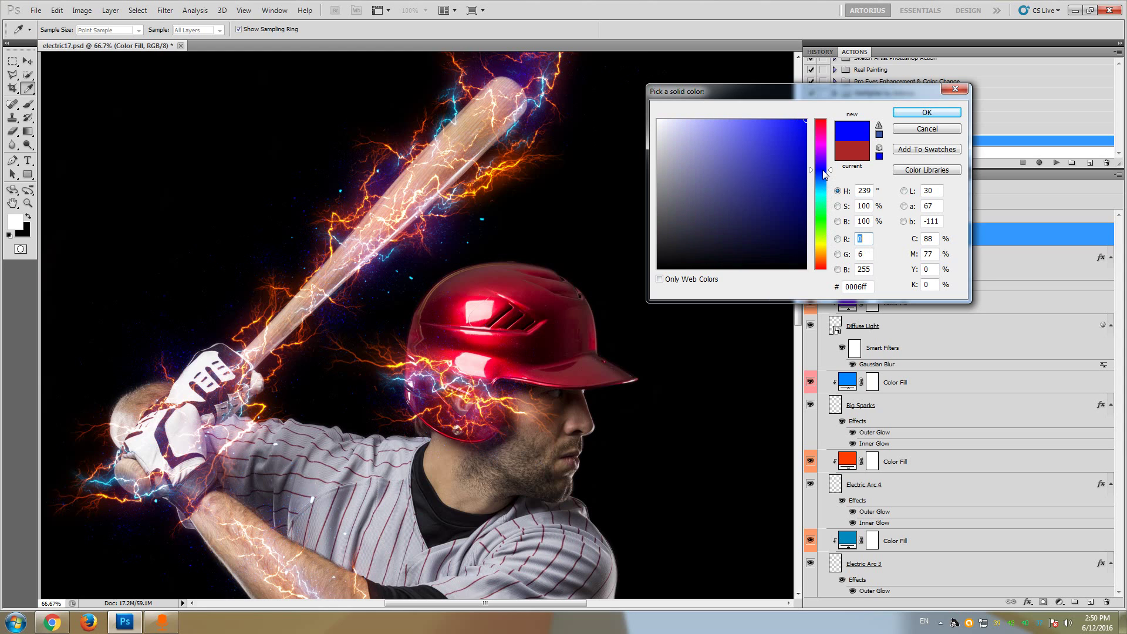
click(822, 140)
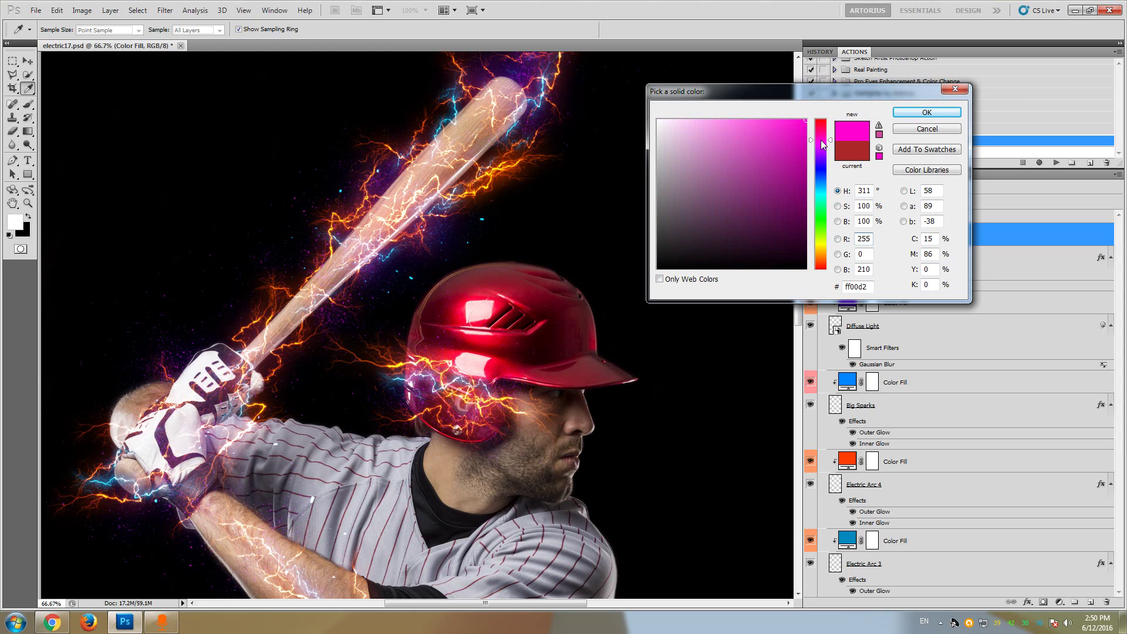
click(822, 128)
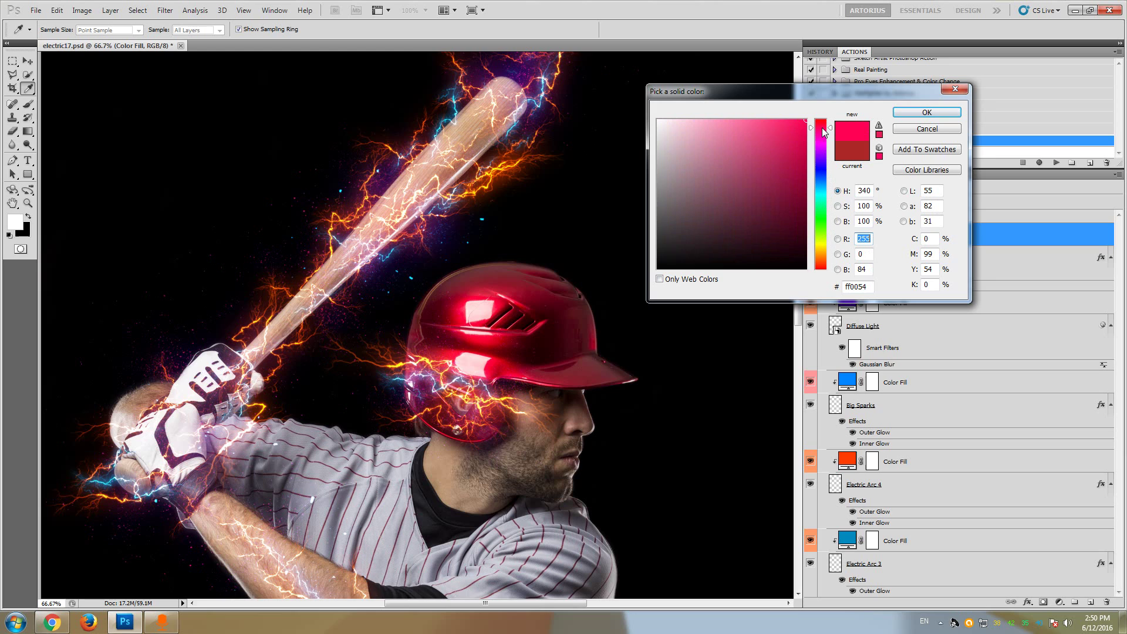
click(820, 186)
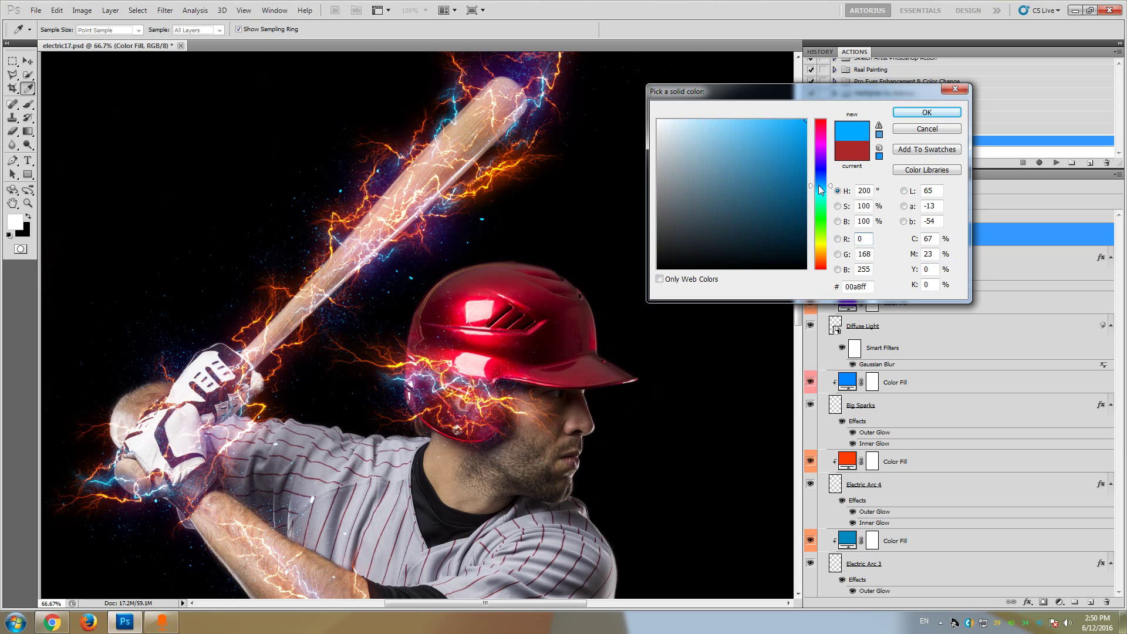
click(932, 111)
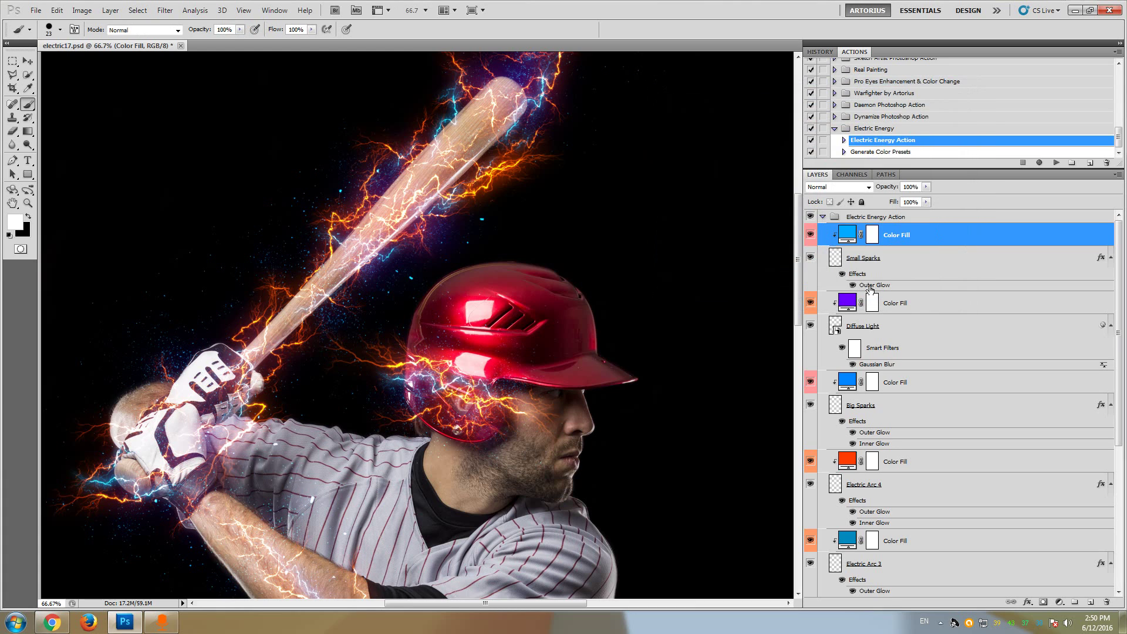
Try cyan and orange for the Small Sparks layer's Outer Glow color and apply light blue, 00a2ff.
double_click(875, 286)
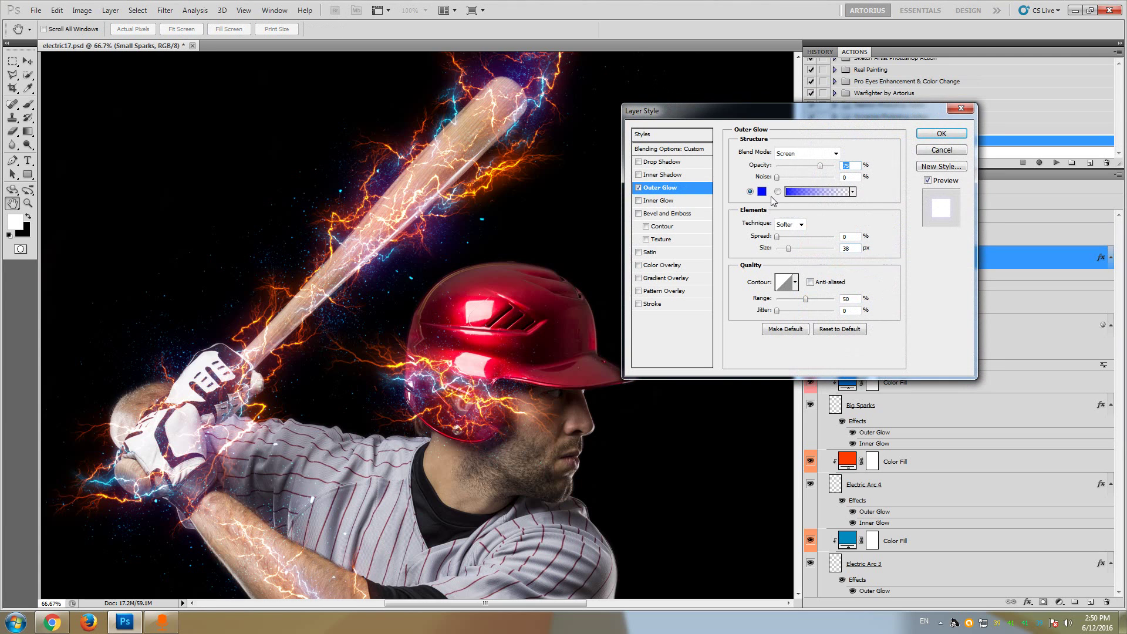
click(761, 191)
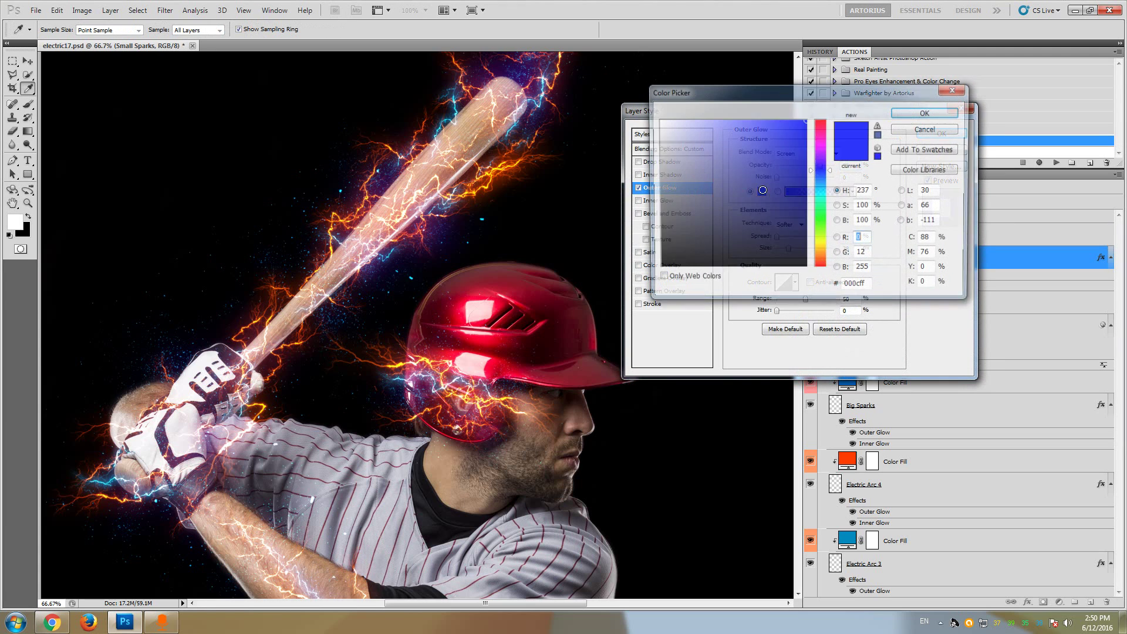
click(822, 184)
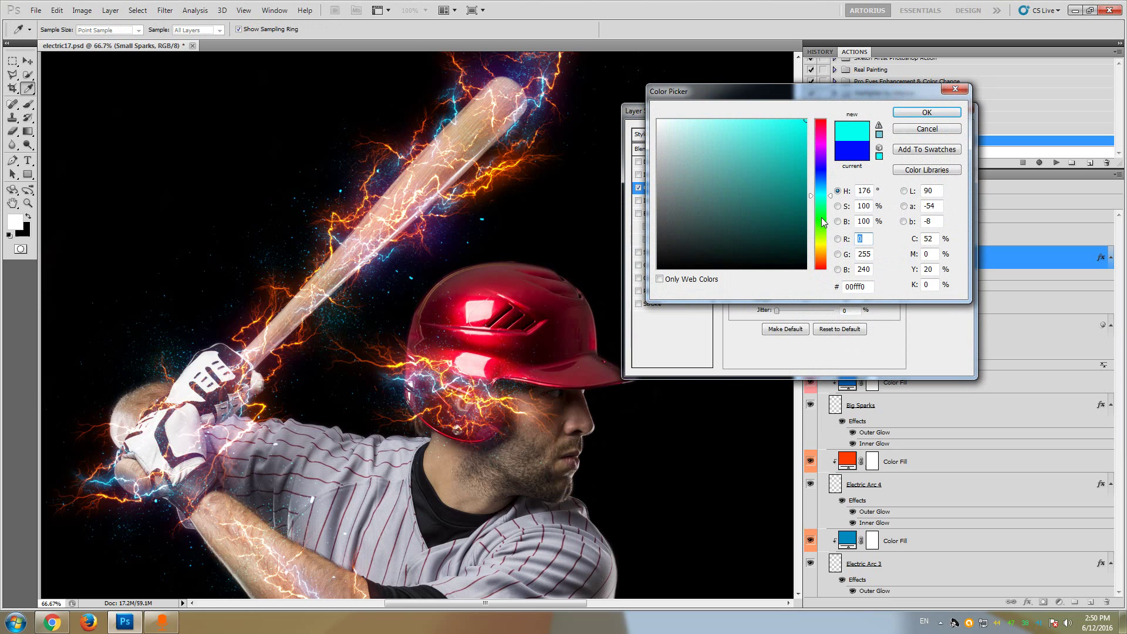
drag(822, 217, 823, 256)
click(819, 263)
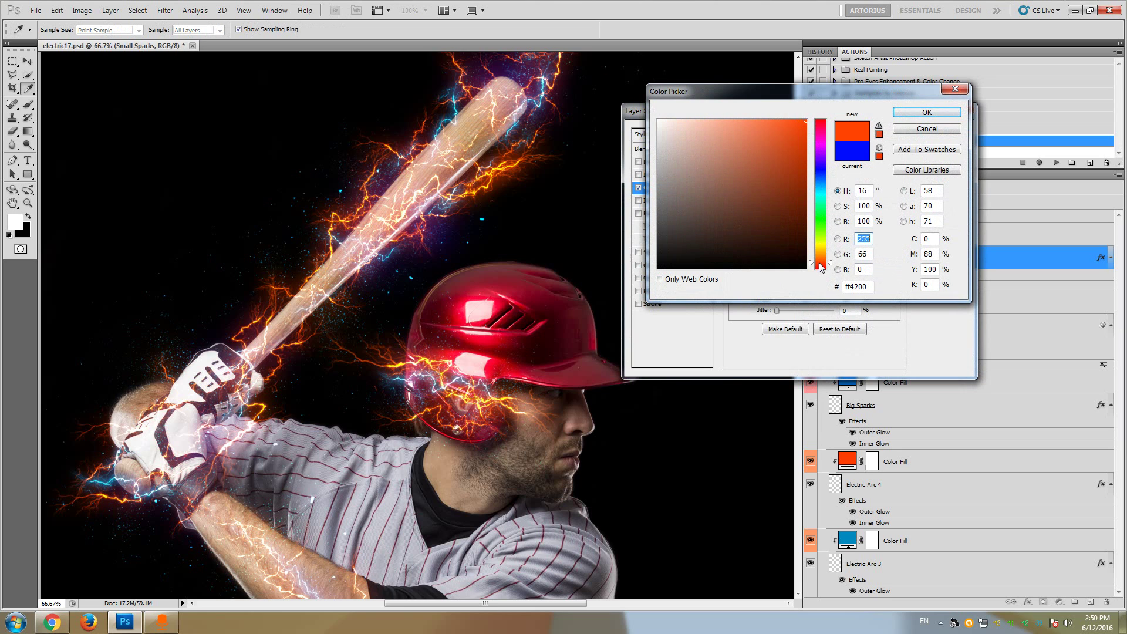
click(852, 152)
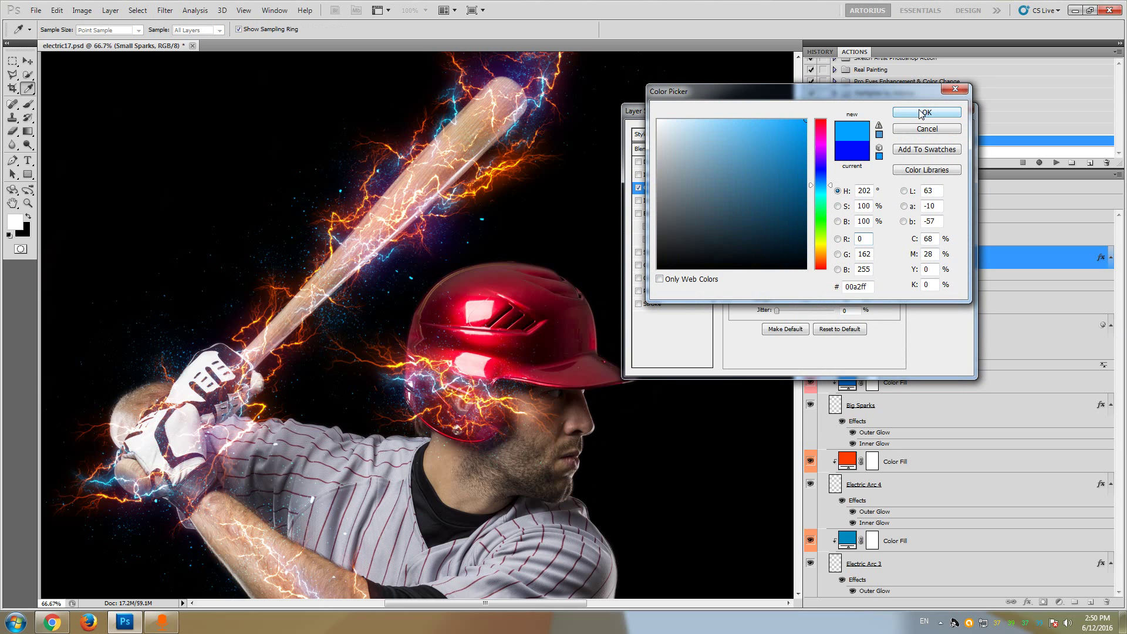
click(922, 112)
click(924, 133)
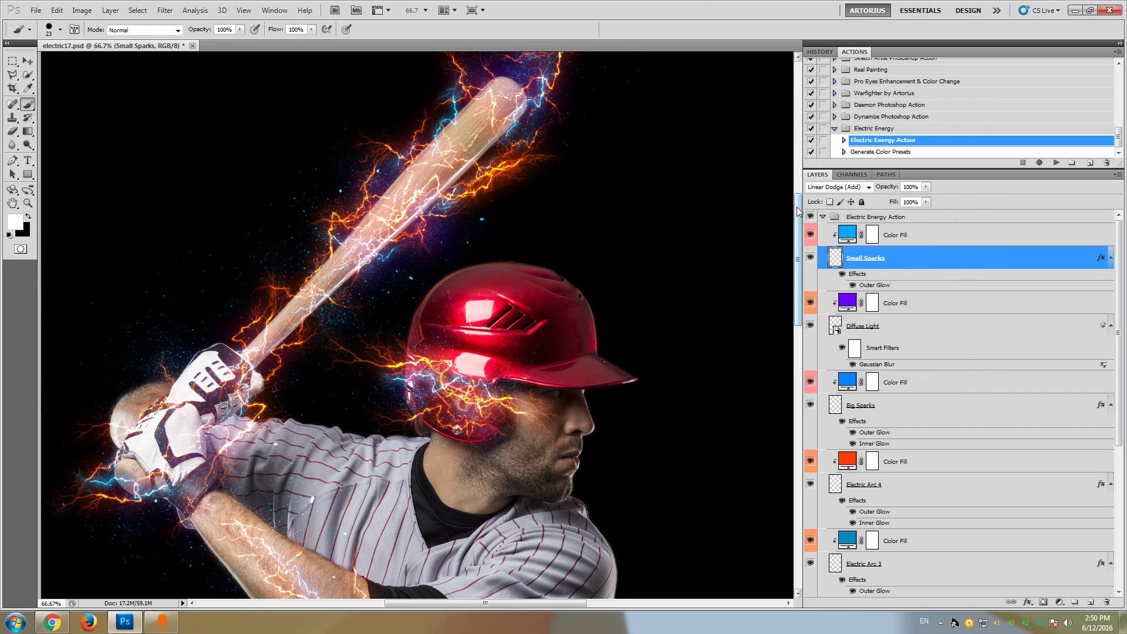
Select the hidden Electric Arc 1 layer near the end of the layer stack and make it visible.
mouse_move(799, 211)
mouse_down()
mouse_move(797, 176)
mouse_move(797, 226)
mouse_move(796, 195)
mouse_move(797, 205)
mouse_up()
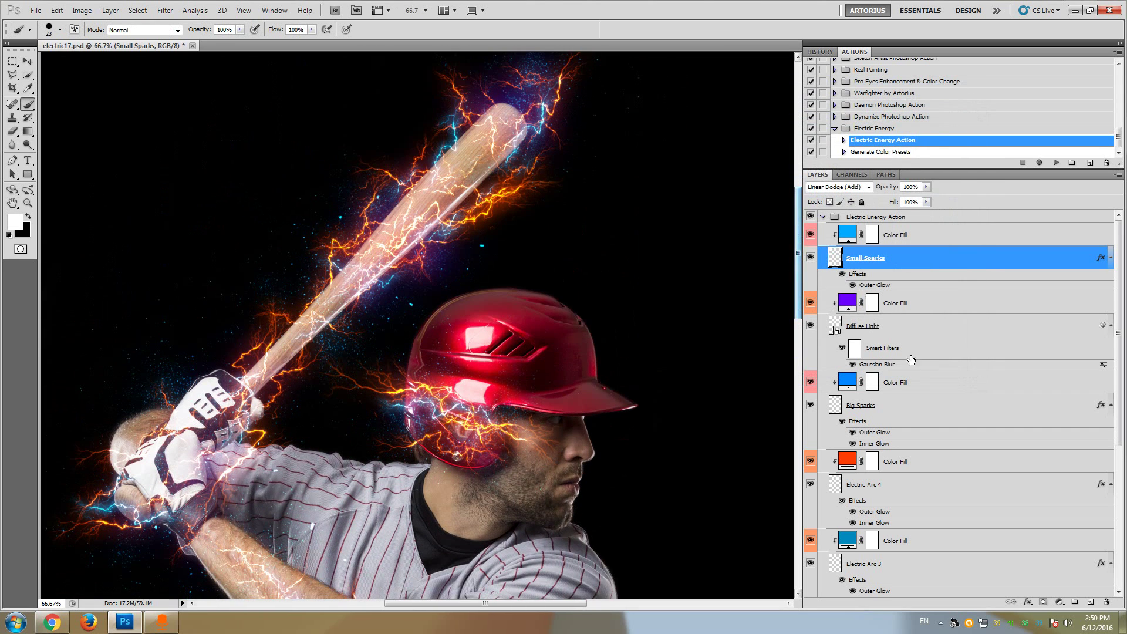
scroll(915, 392, down, 1)
scroll(916, 392, down, 6)
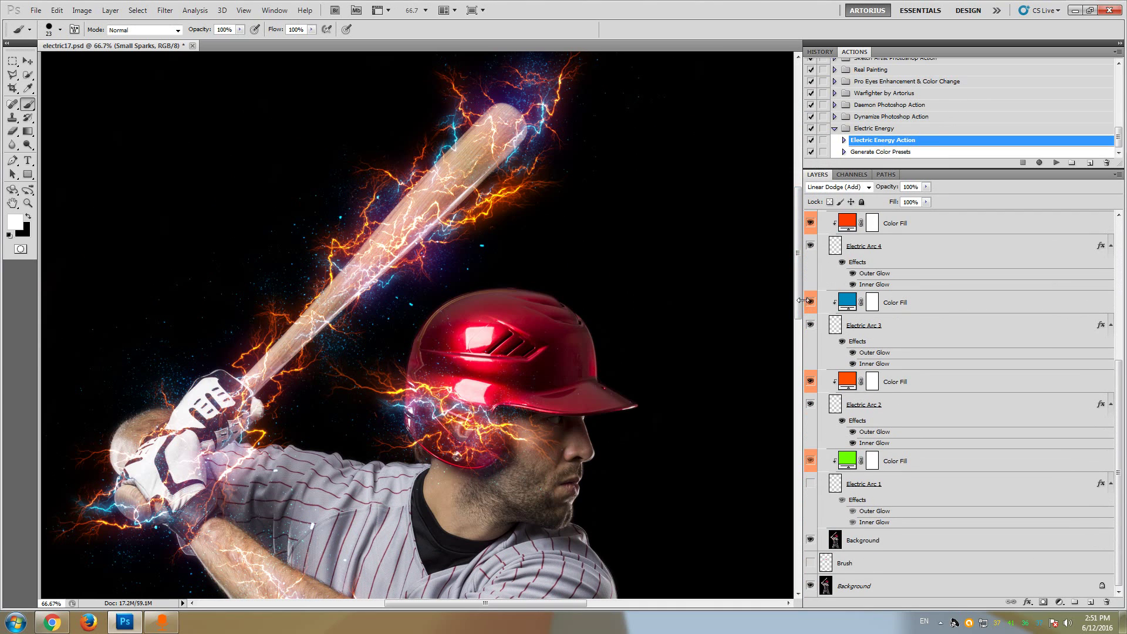
drag(801, 300, 799, 247)
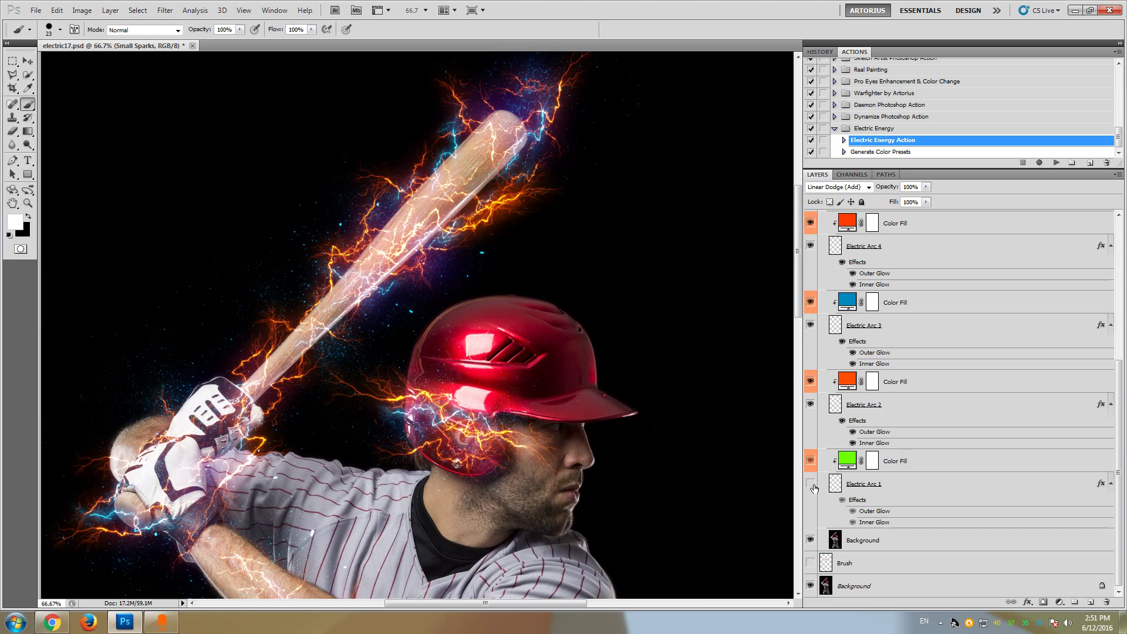
click(889, 492)
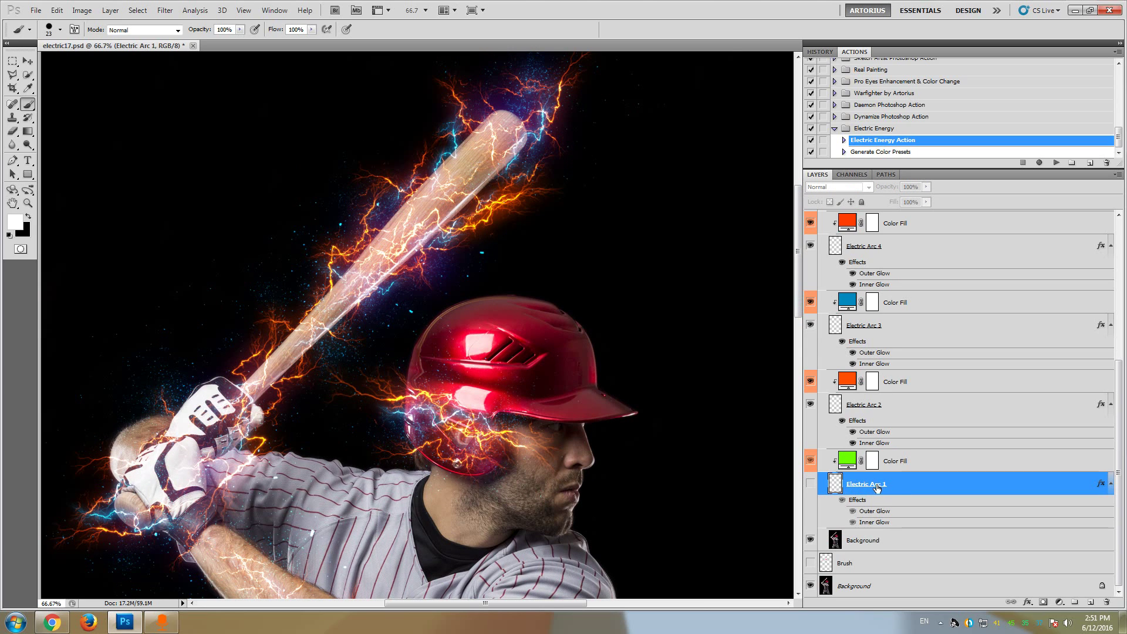
click(811, 485)
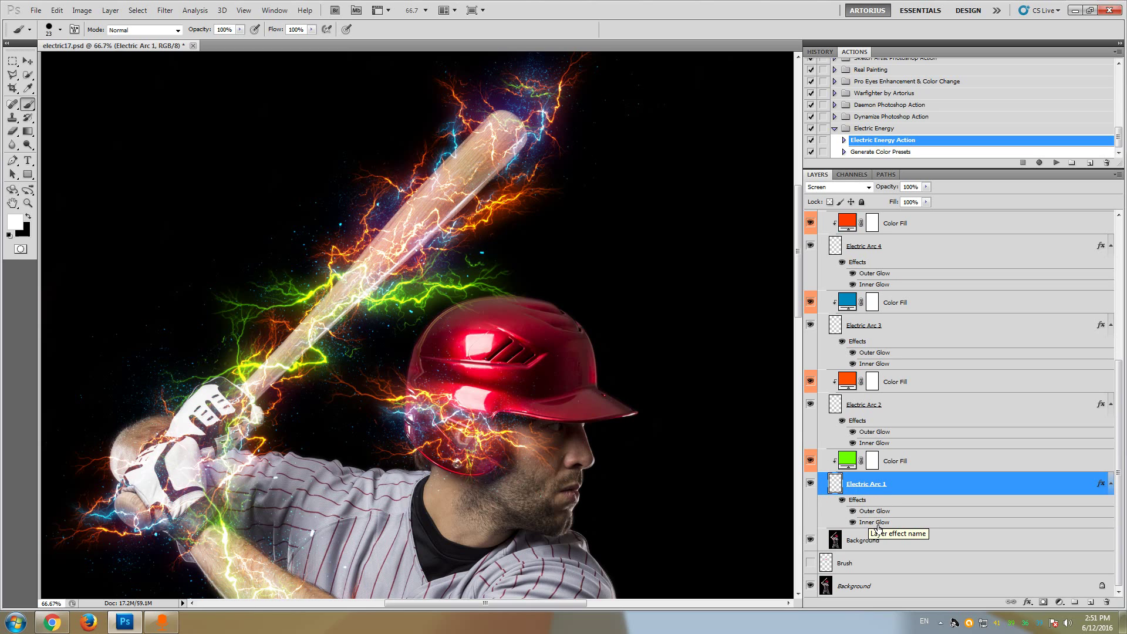
Set the Color Fill directly above Electric Arc 1 to blue, 008aff.
double_click(848, 460)
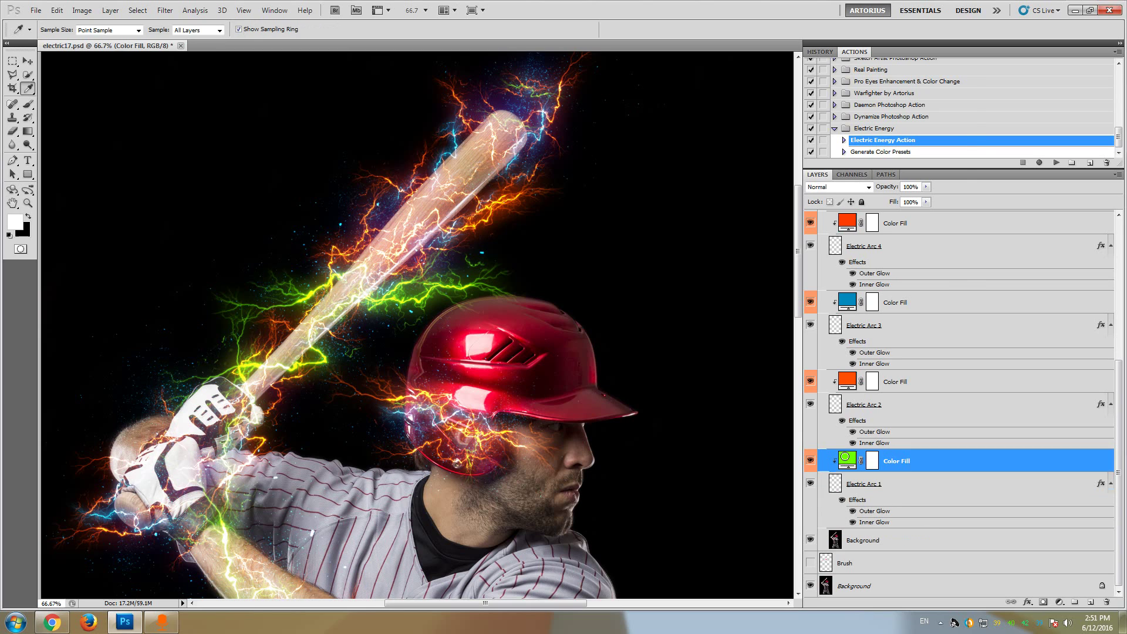
click(823, 185)
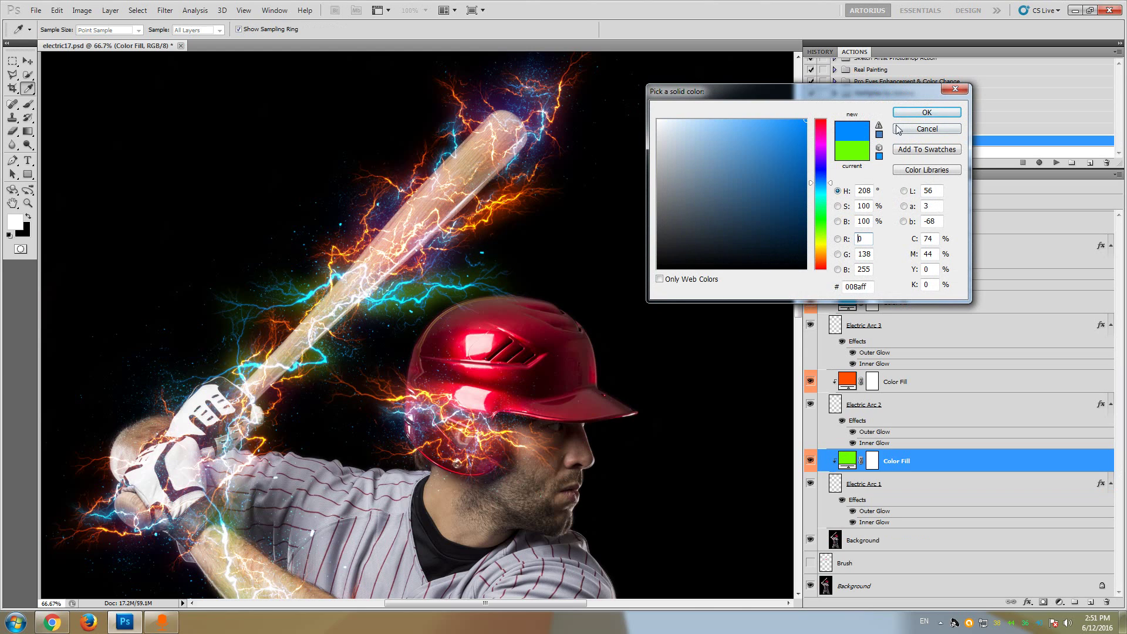
click(916, 112)
Try blue shades for the Electric Arc 1 layer's Outer Glow color and apply 0042ff.
double_click(869, 515)
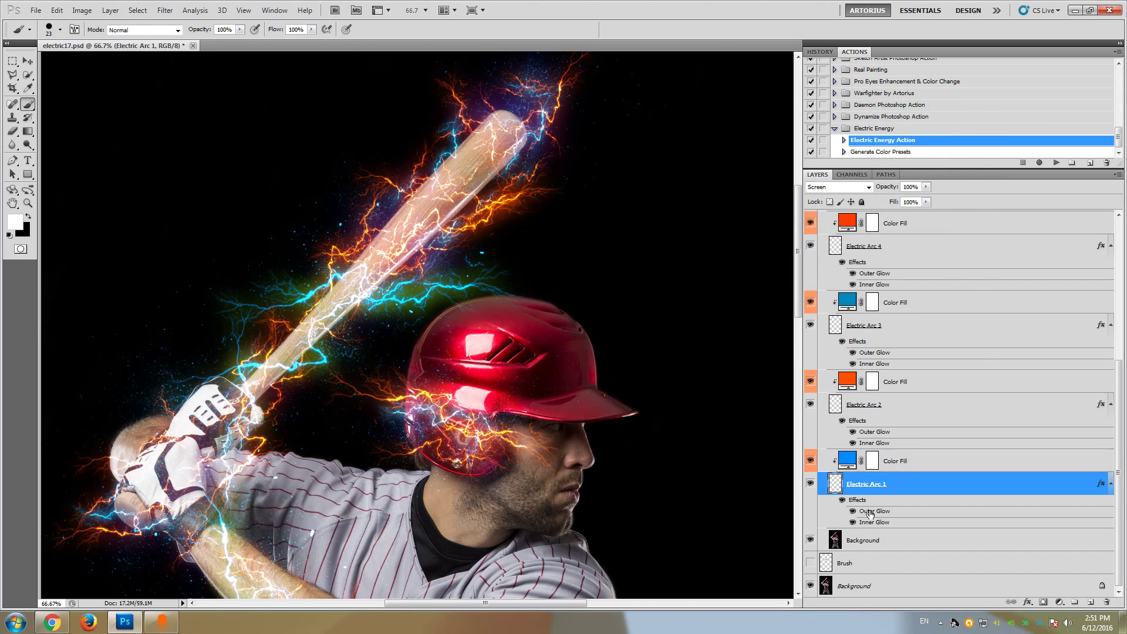
click(762, 196)
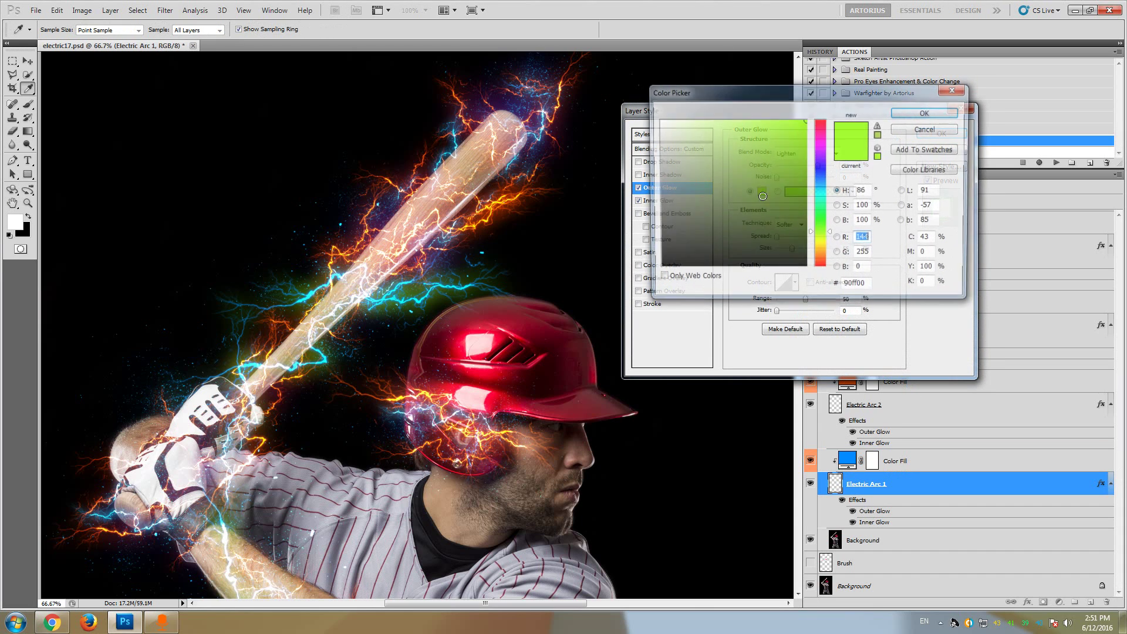
click(820, 182)
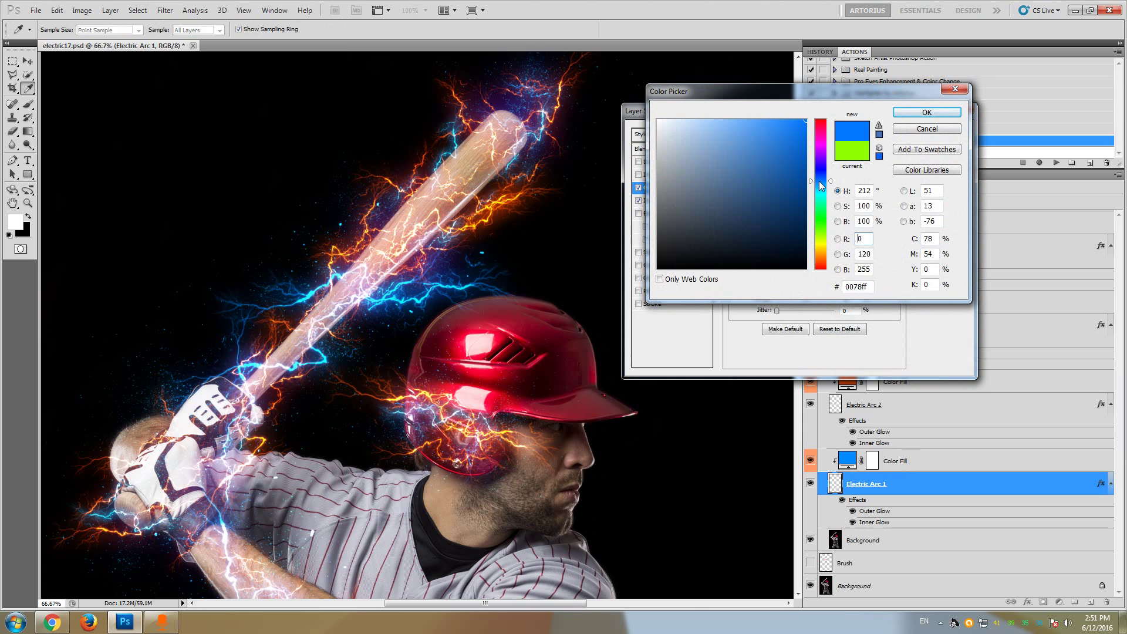
click(822, 171)
click(822, 176)
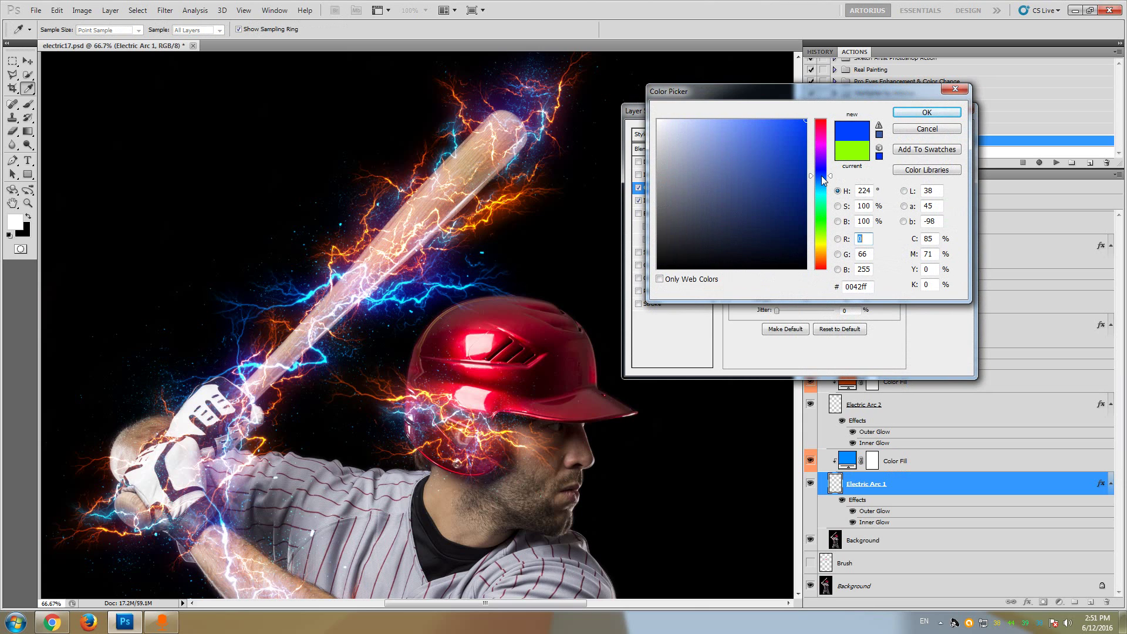
click(910, 114)
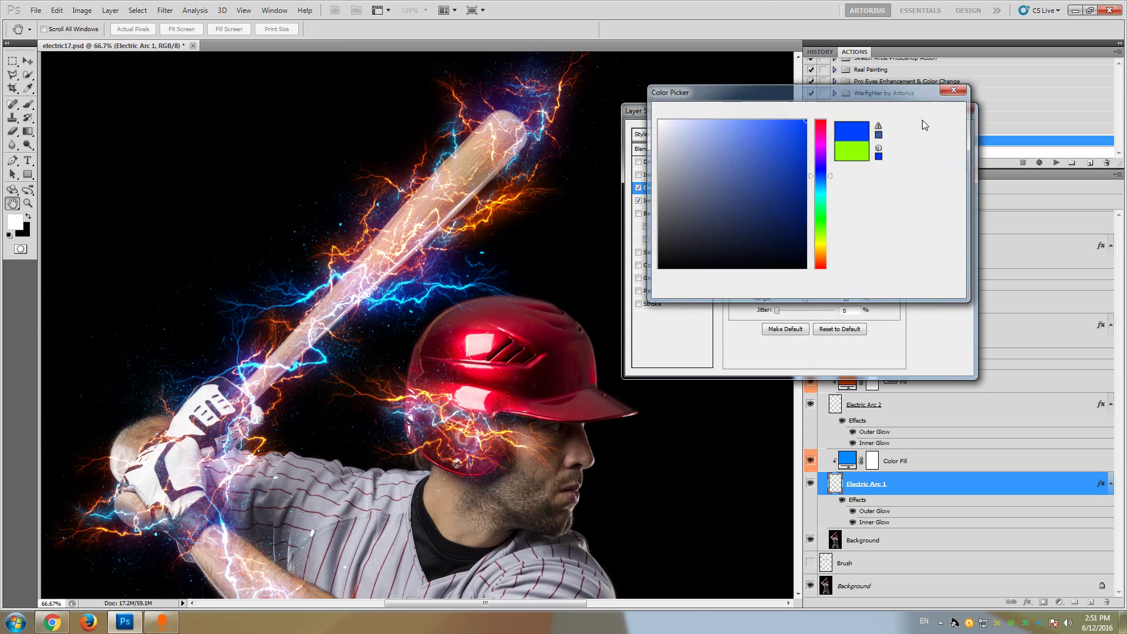
click(940, 135)
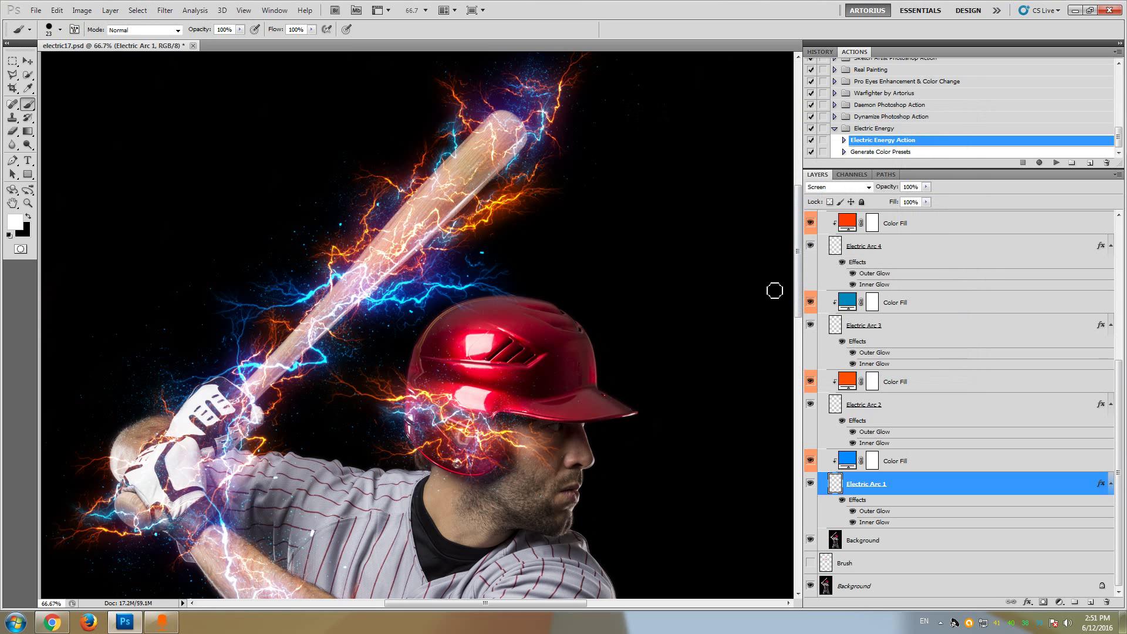
Revert the document to the Outer Glow history state that precedes the Electric Arc 1 color fill and glow changes.
drag(797, 278, 798, 295)
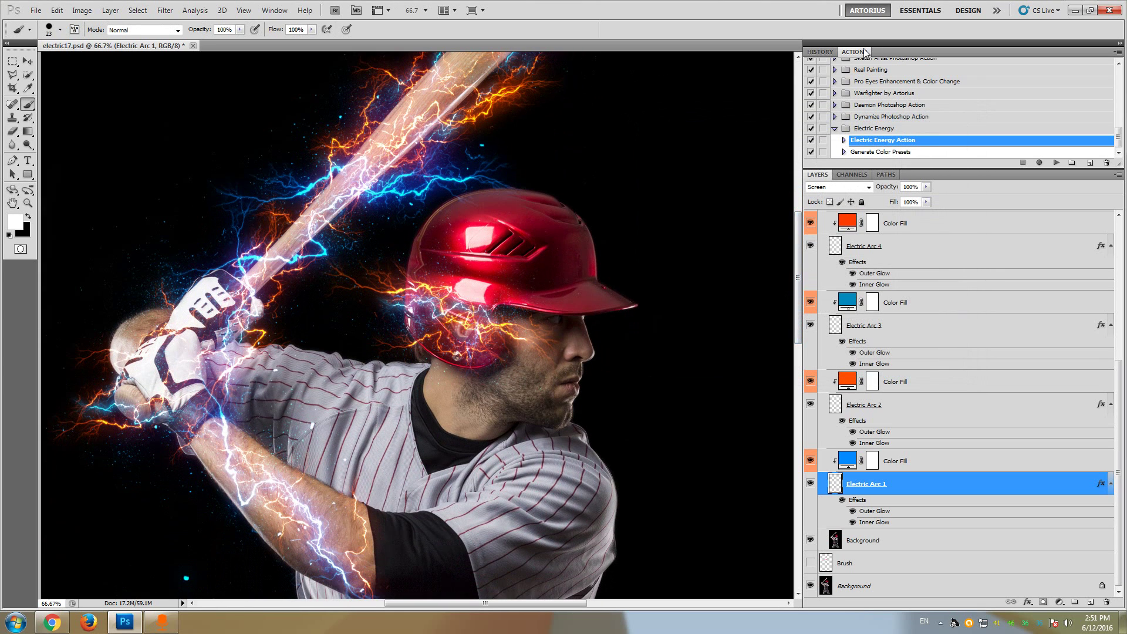
click(821, 53)
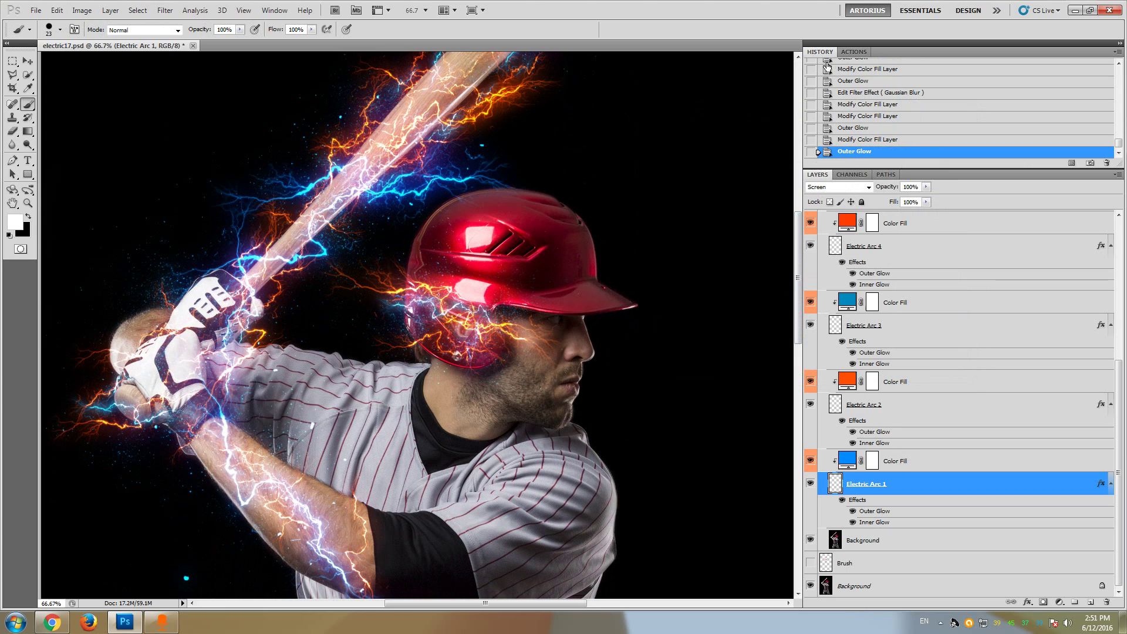
click(853, 128)
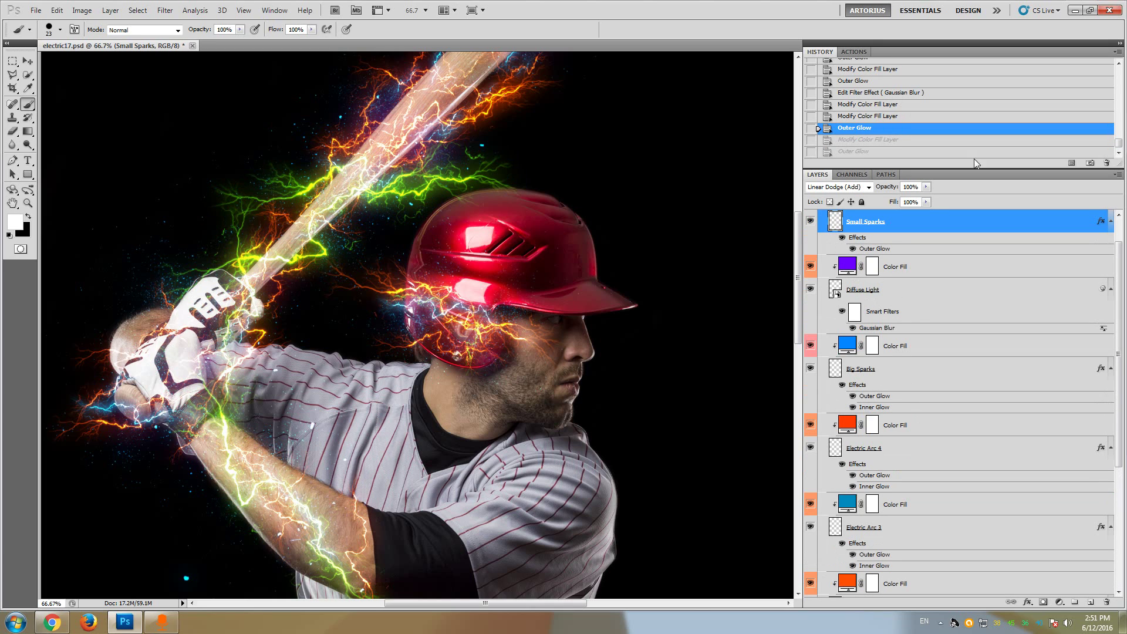
Look through the restored layer stack and collapse the Electric Energy Action group.
scroll(1124, 291, down, 1)
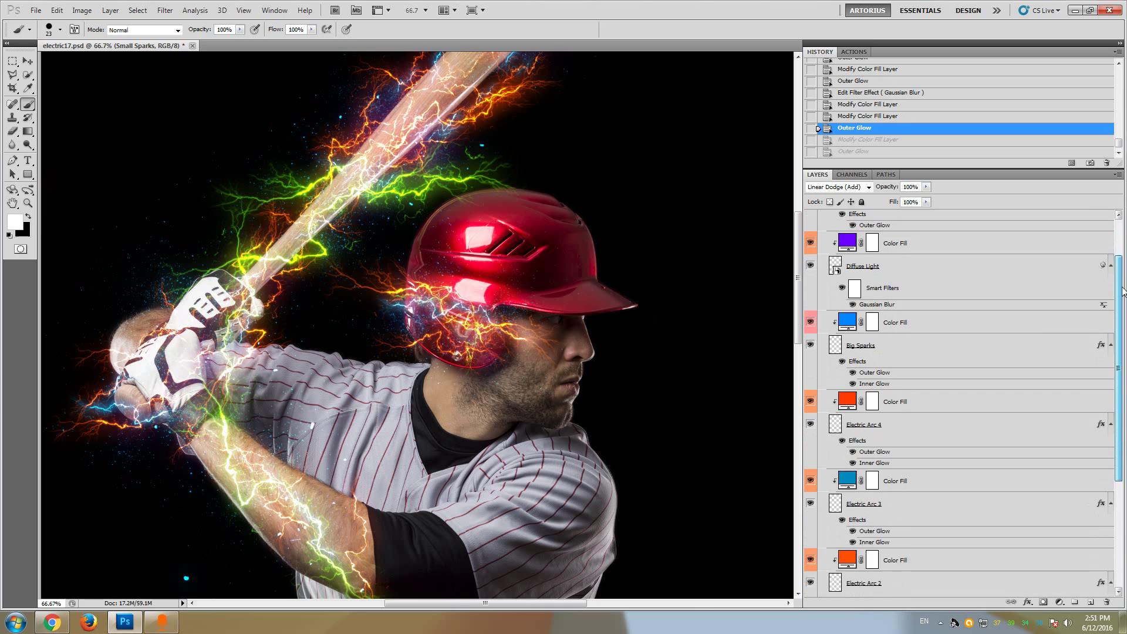
scroll(1123, 291, down, 8)
scroll(1125, 258, up, 12)
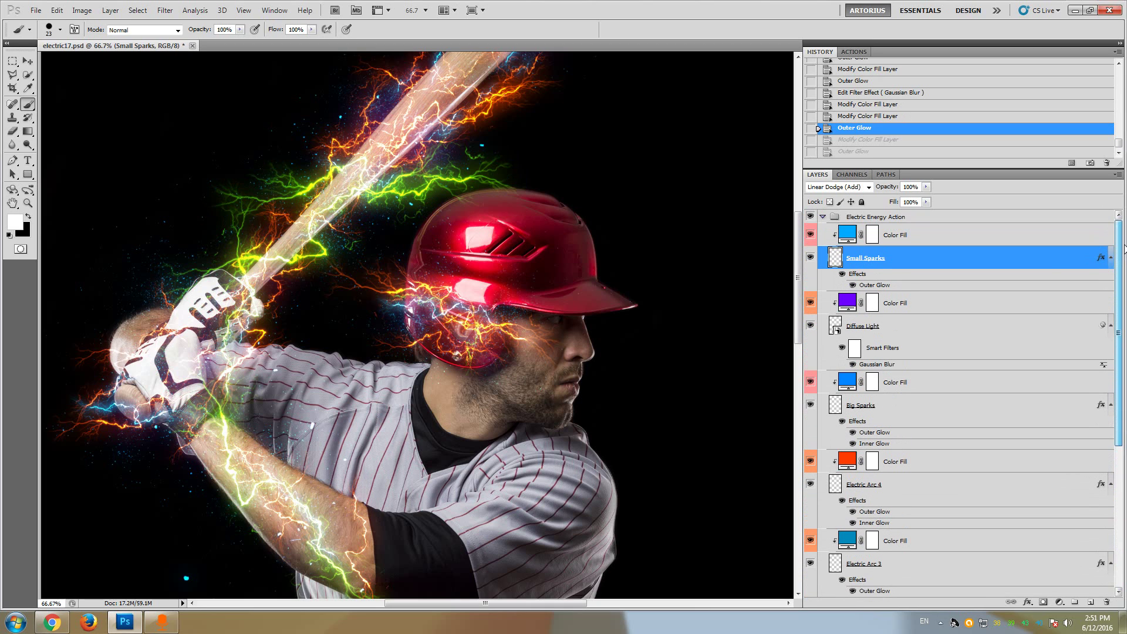
click(824, 217)
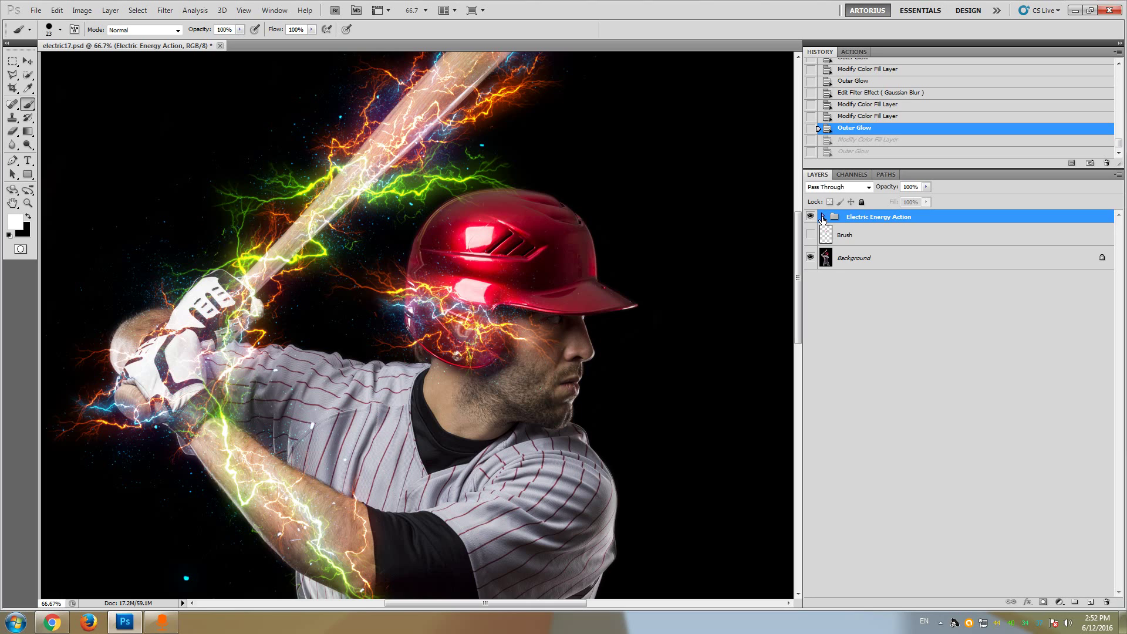
Run the Electric Energy Action again to generate another lightning variation, and collapse its new layer group.
drag(798, 233, 800, 204)
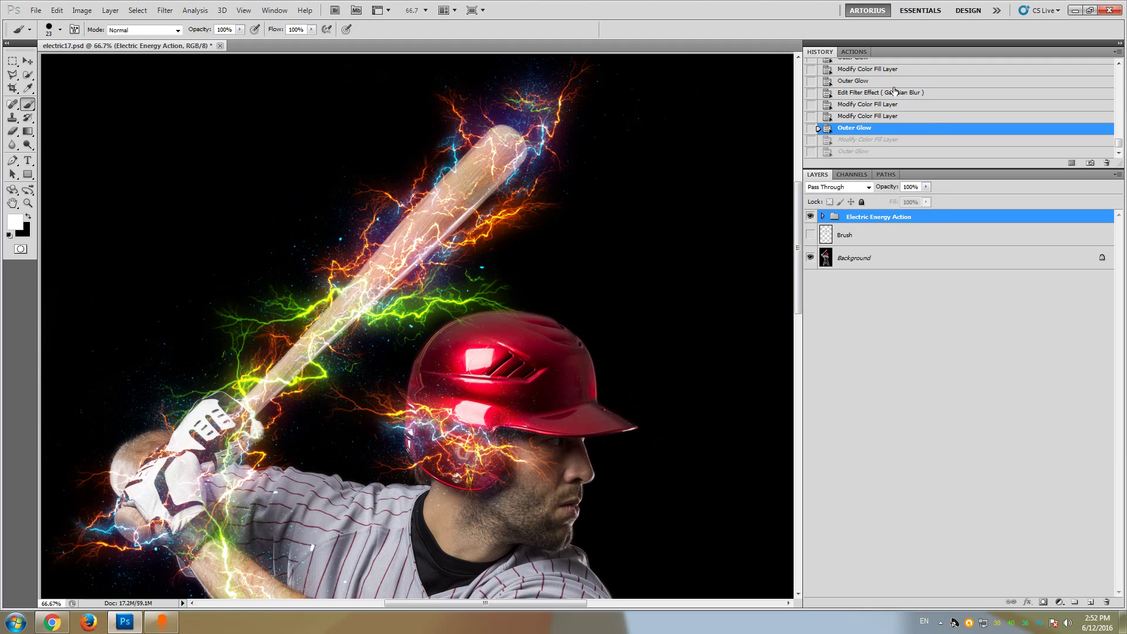
click(853, 52)
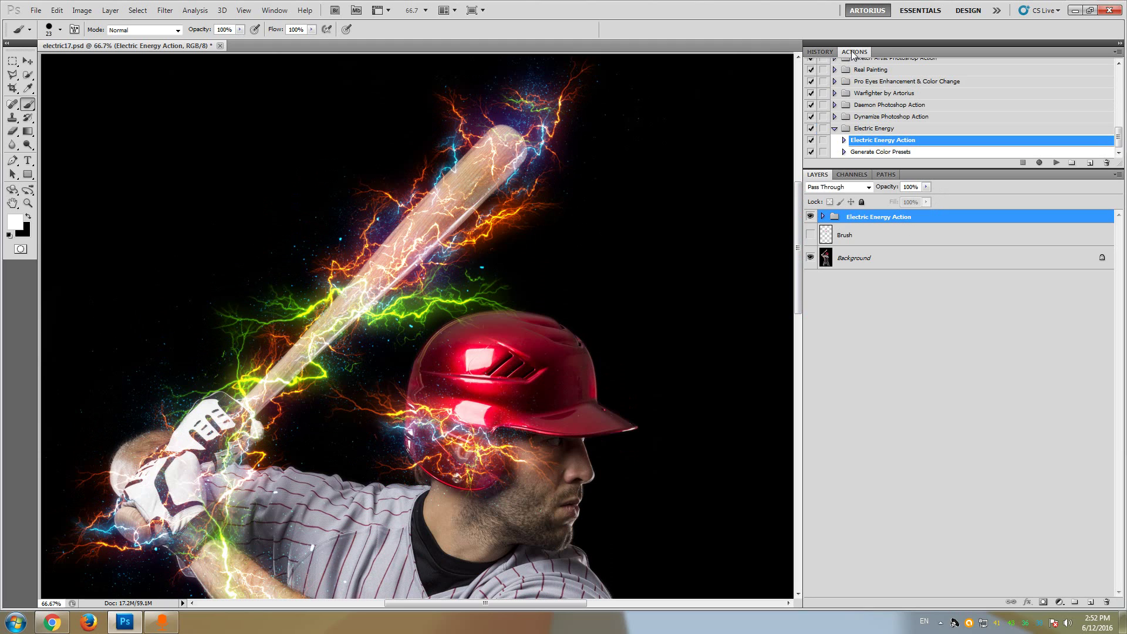
click(1056, 164)
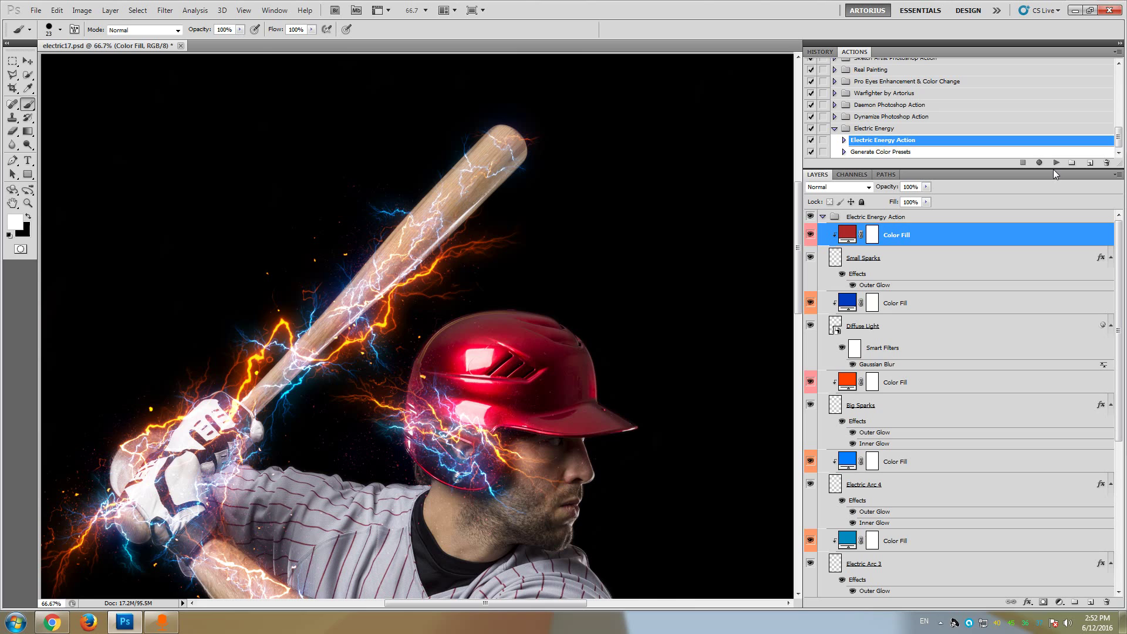
click(822, 216)
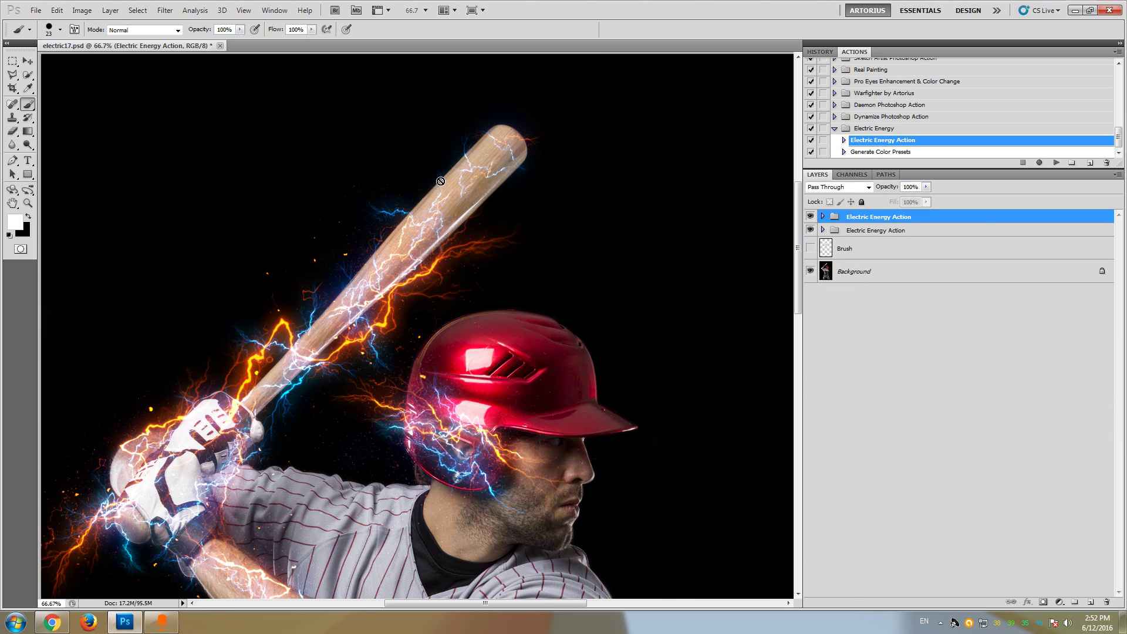
Compare the two Electric Energy Action variations and the original brush strokes by switching both groups and the Brush layer on and off.
click(811, 216)
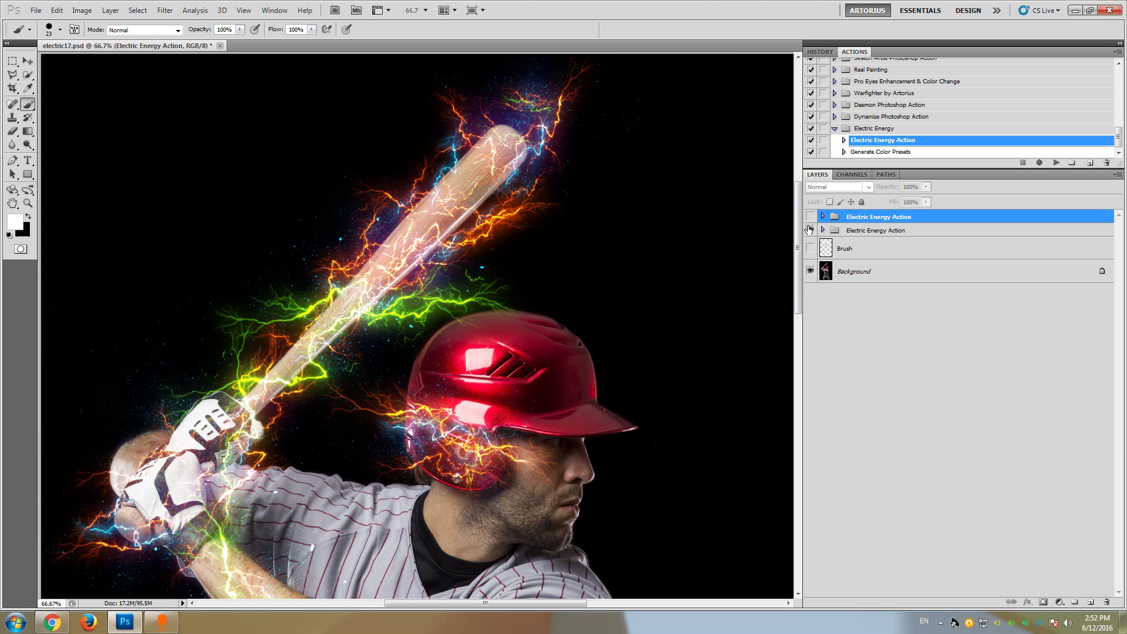
click(810, 230)
click(811, 248)
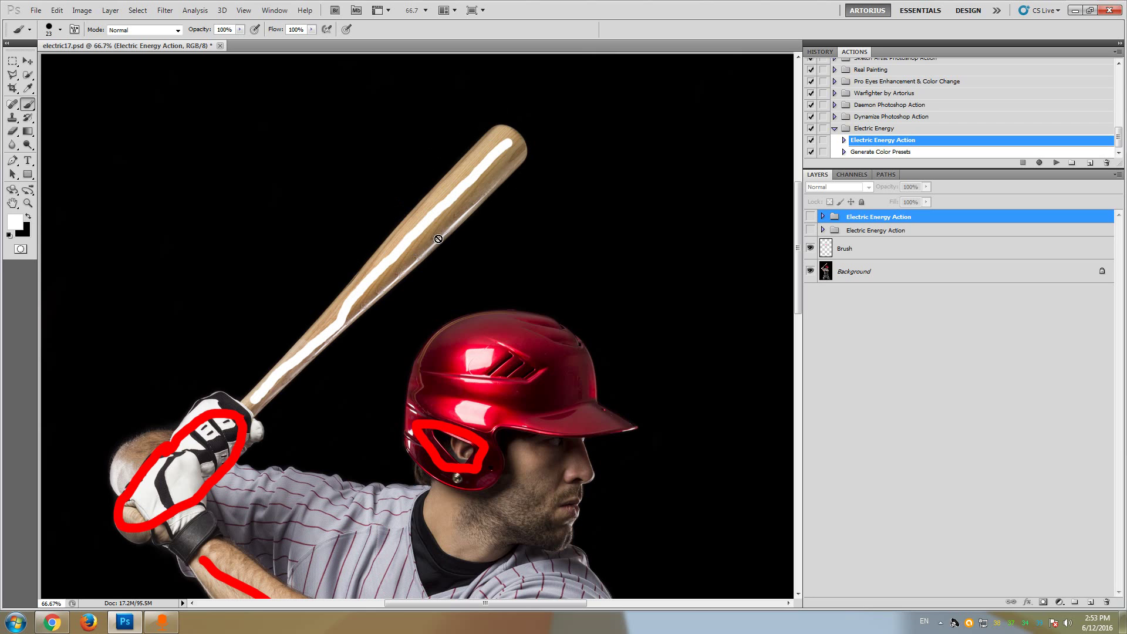
click(810, 217)
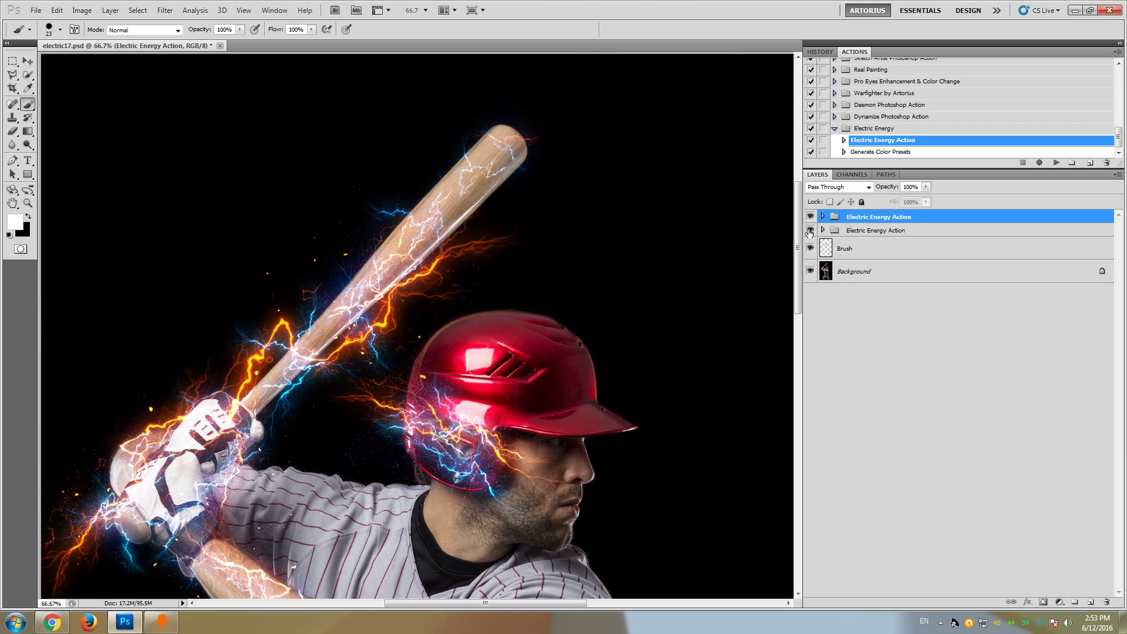
click(810, 217)
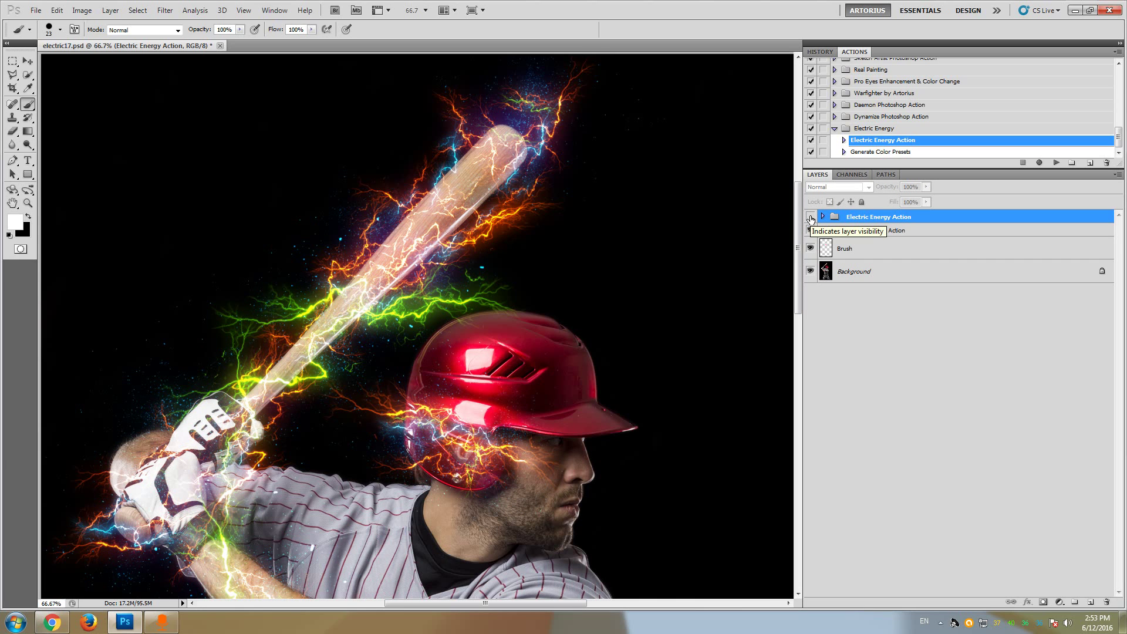
click(811, 217)
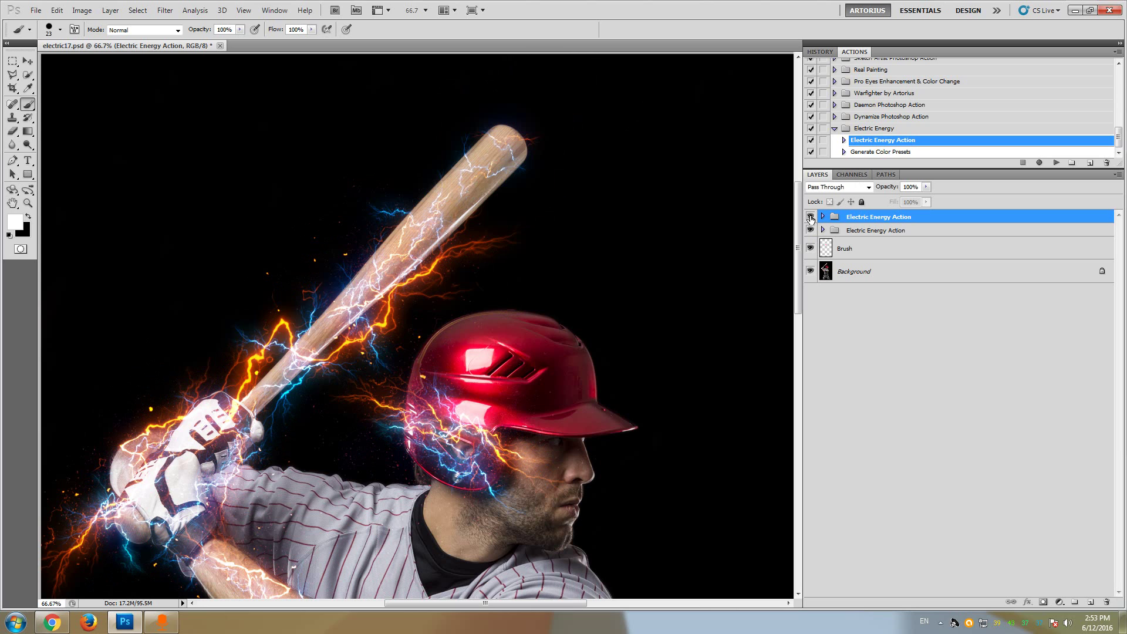
click(791, 213)
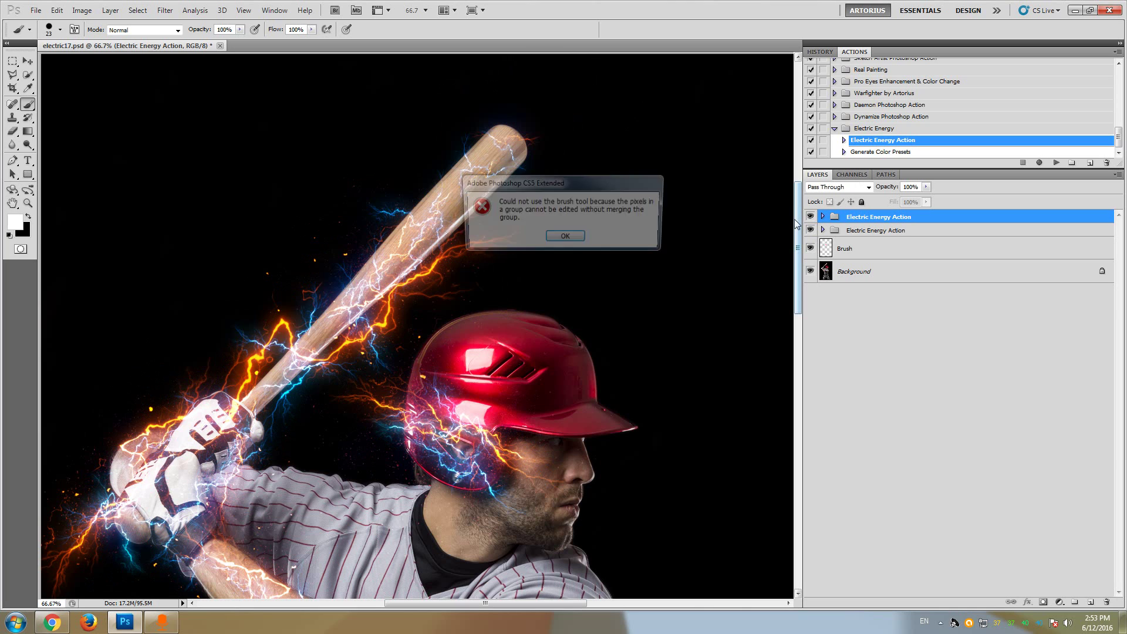
click(564, 238)
drag(799, 207, 799, 225)
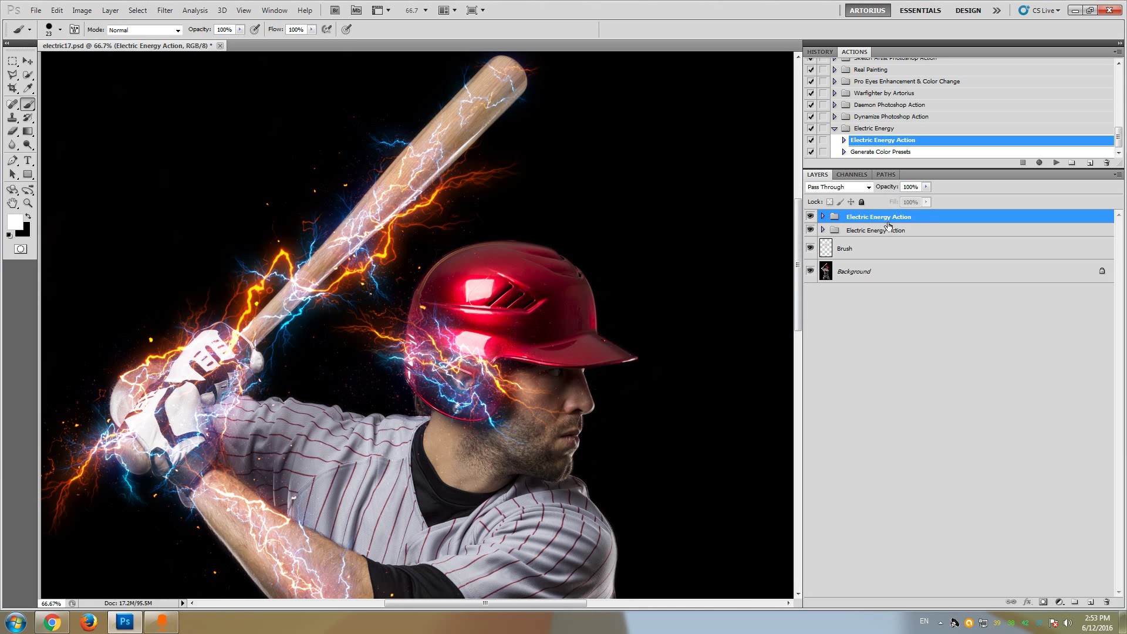
Hide the Background copy inside the upper Electric Energy Action group to combine both lightning variations, and collapse the group.
click(823, 219)
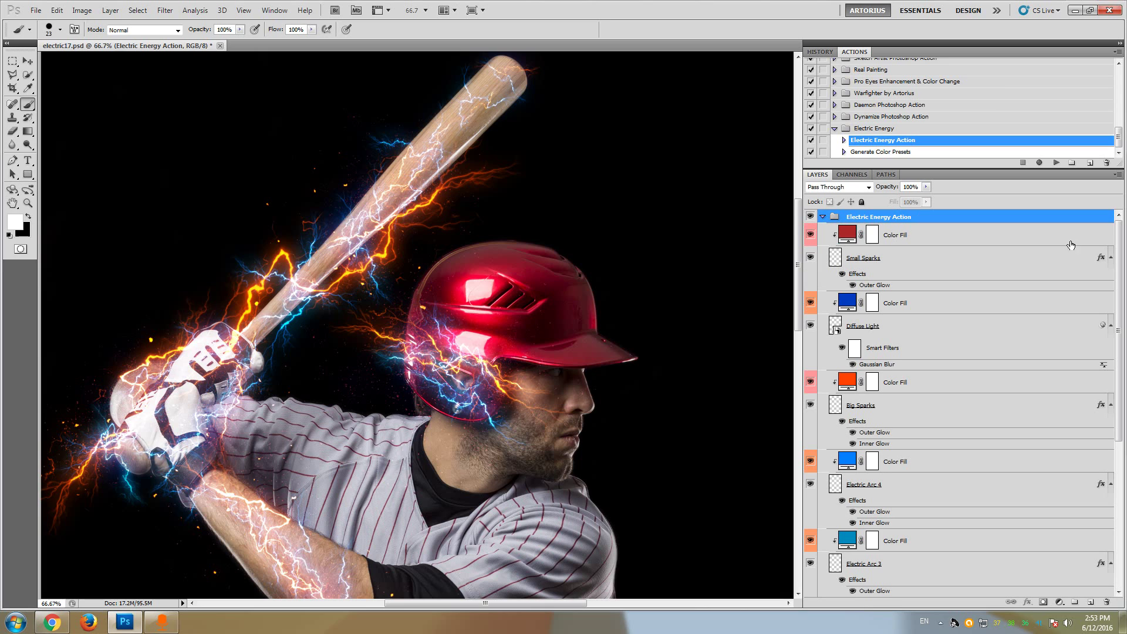
scroll(963, 353, down, 3)
scroll(862, 530, down, 5)
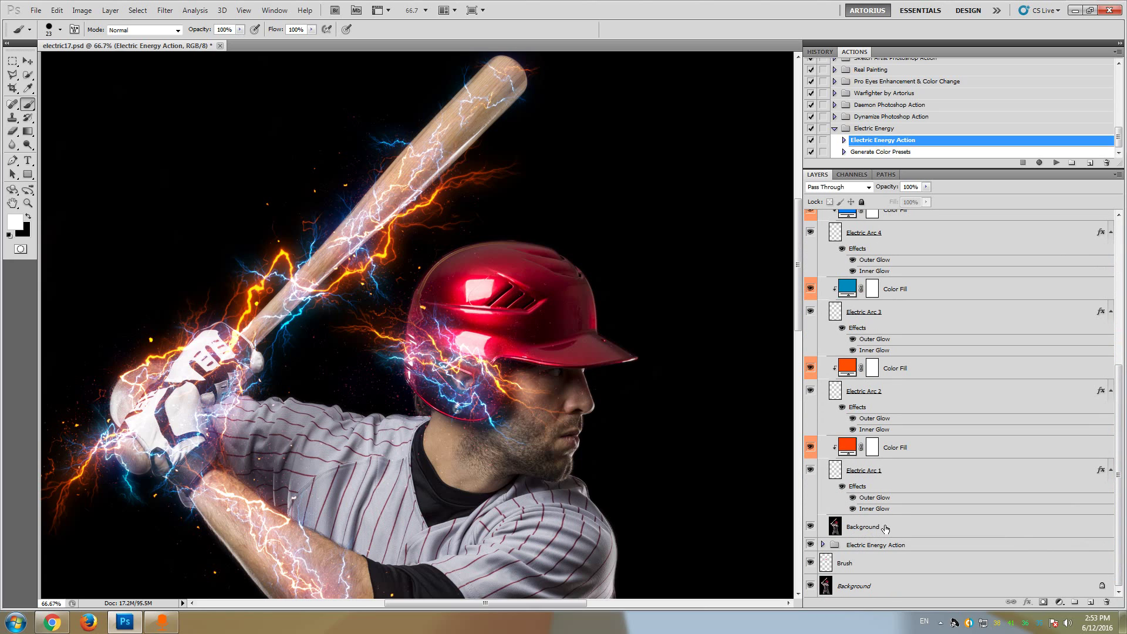
click(810, 528)
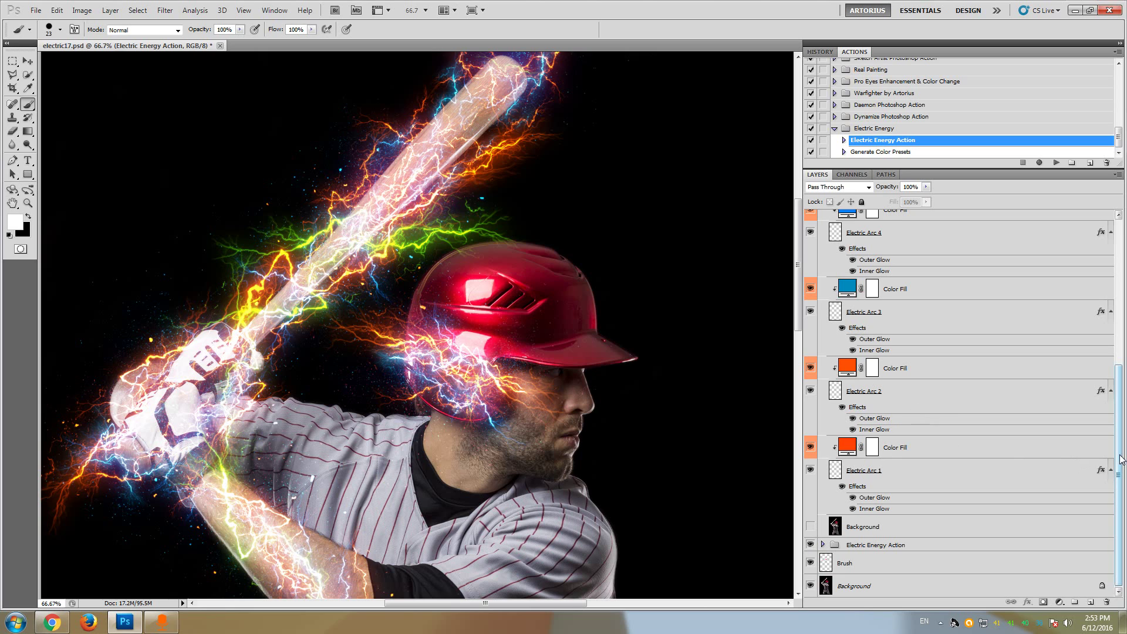
drag(1119, 461, 1118, 304)
click(823, 217)
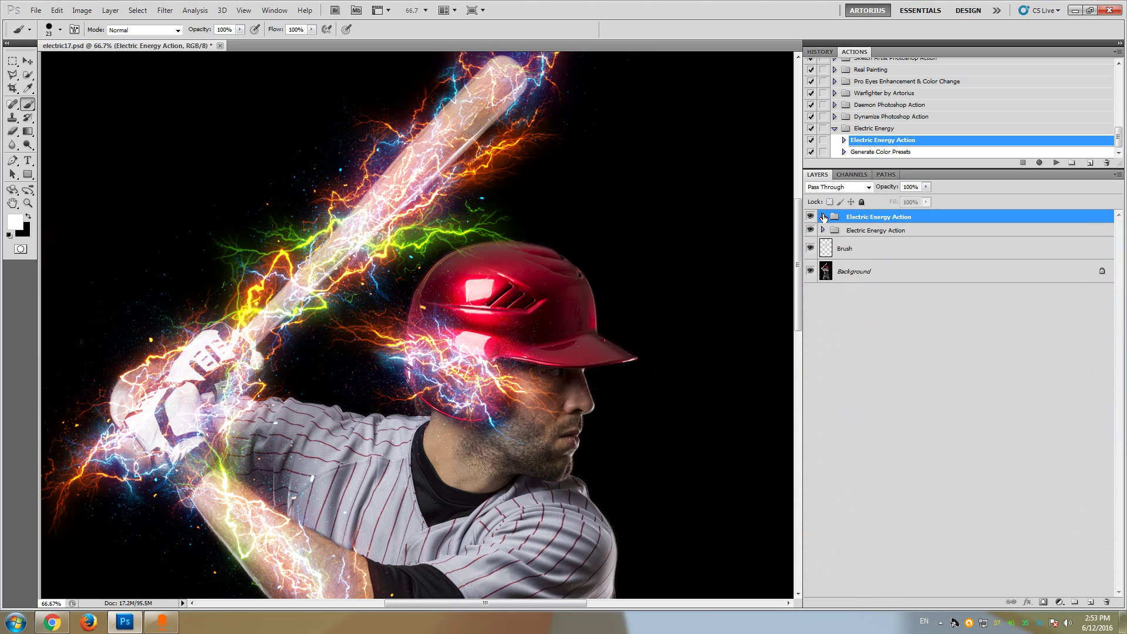
Compare the combined lightning with and without the upper group, and check the Background copy inside it.
click(813, 218)
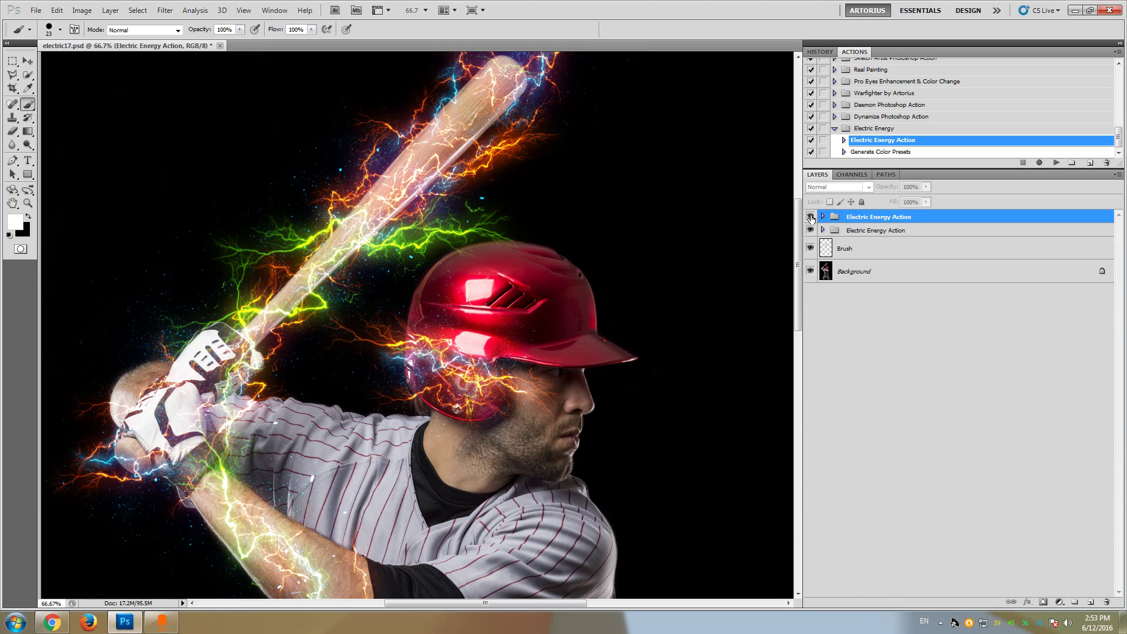
click(811, 218)
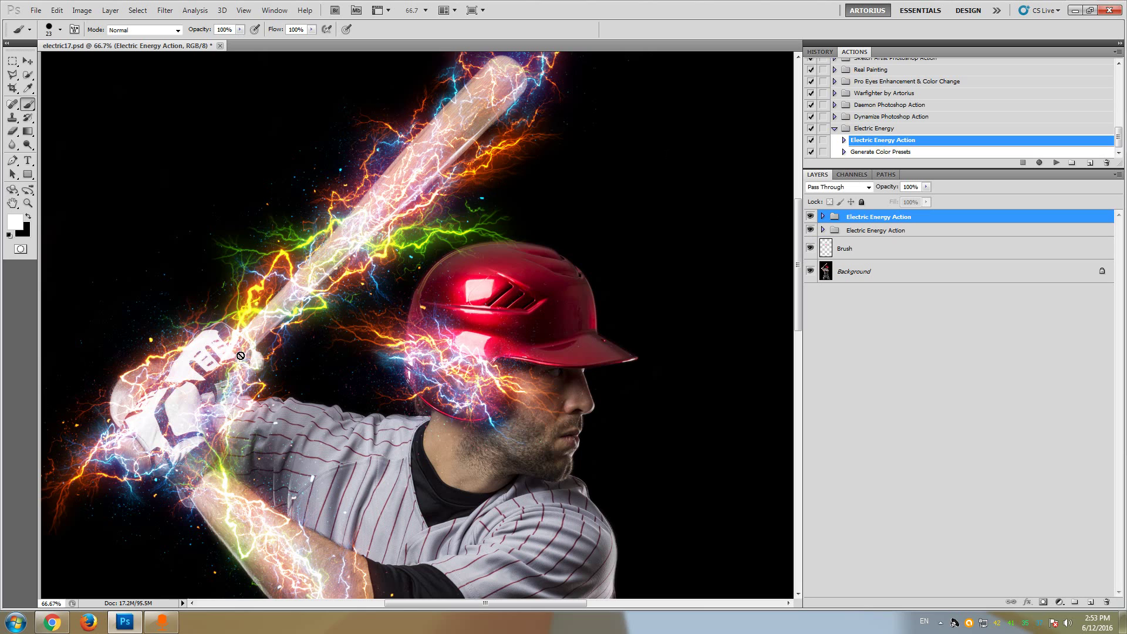
click(823, 217)
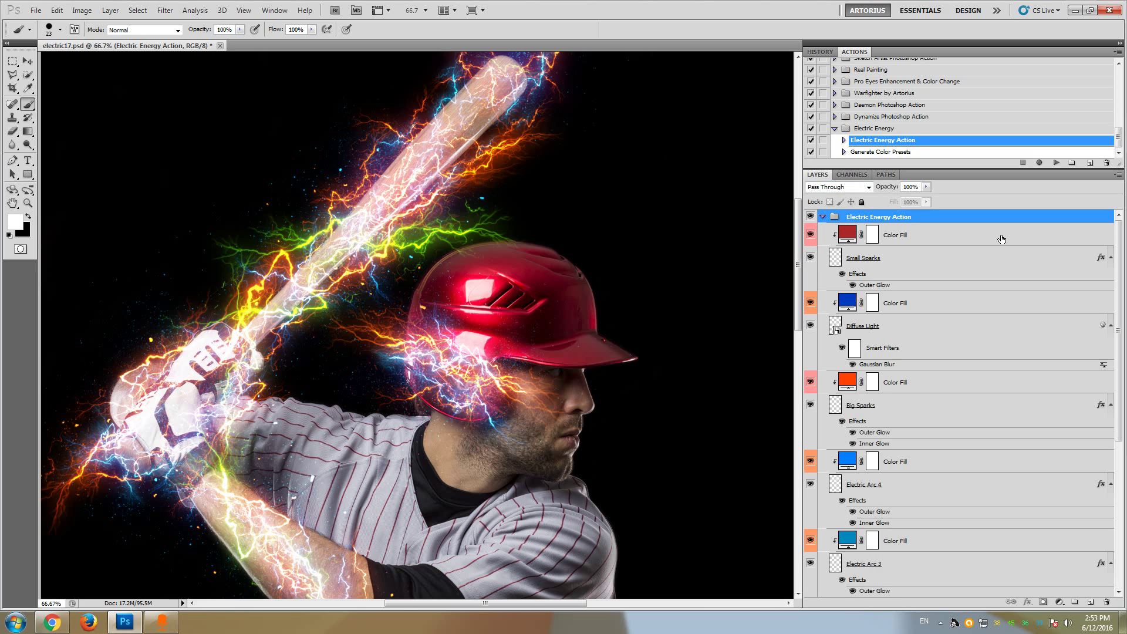
scroll(1118, 353, down, 4)
scroll(1119, 353, down, 3)
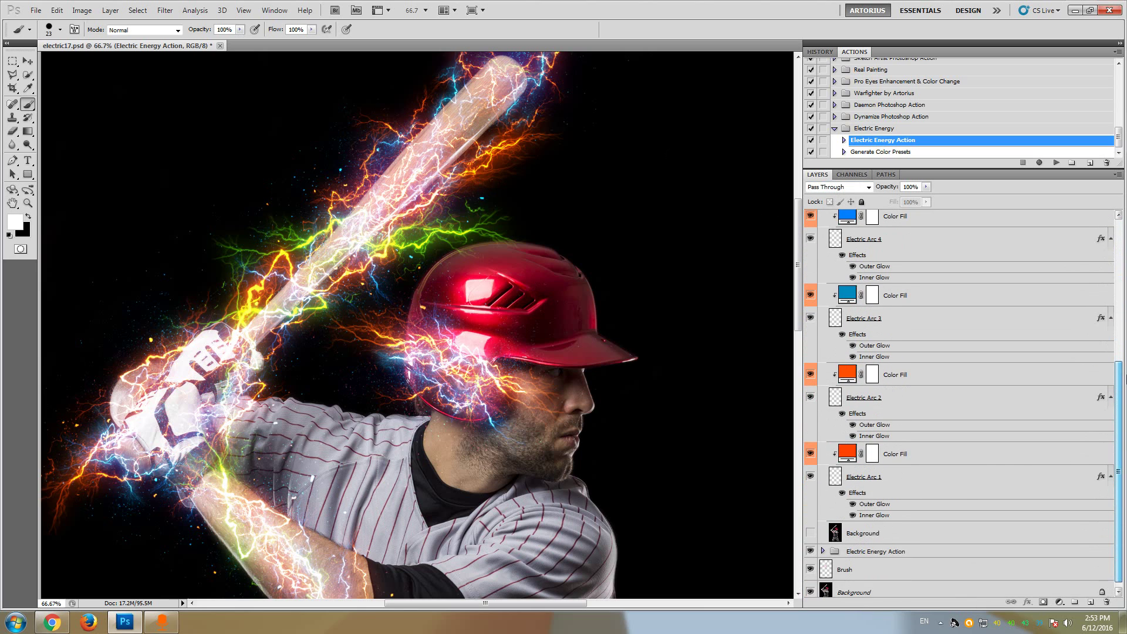
click(810, 534)
click(811, 534)
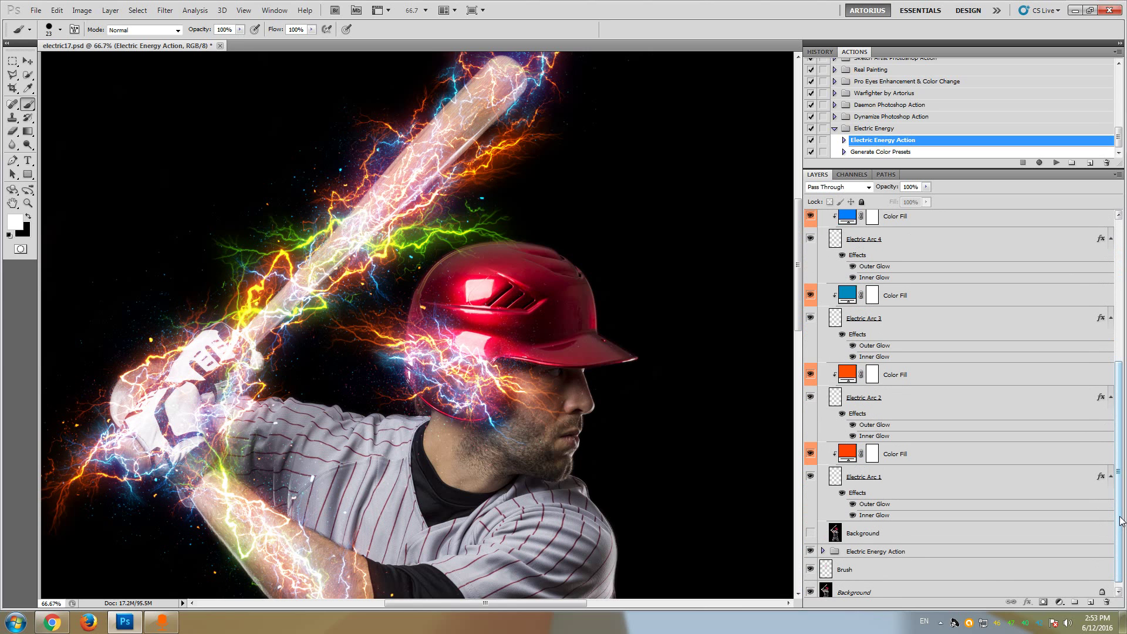
drag(1121, 520, 1124, 337)
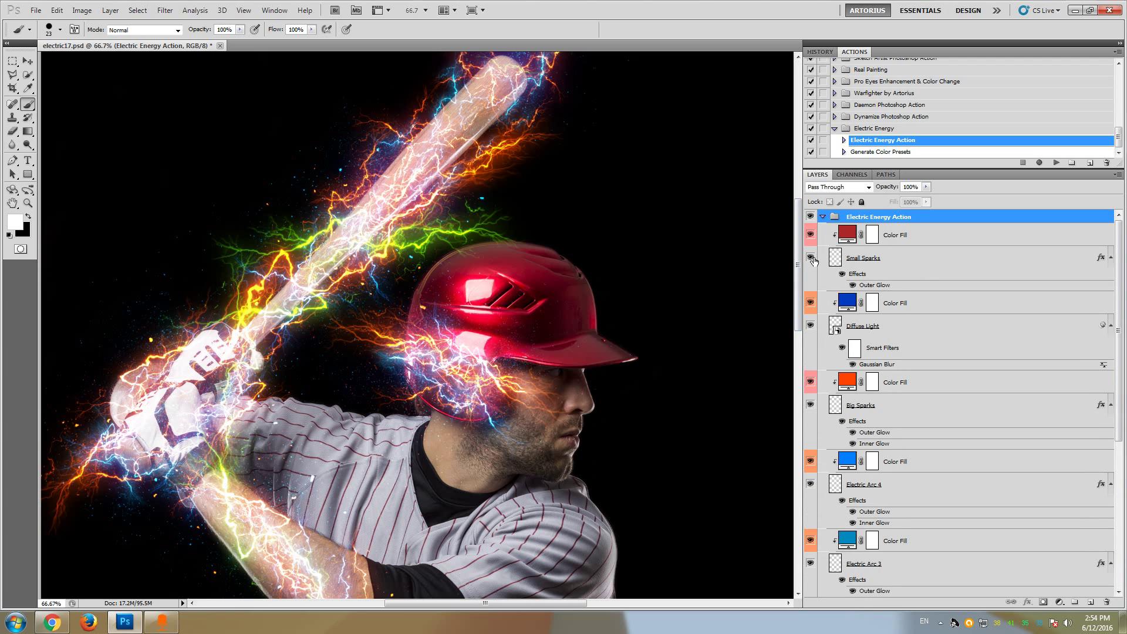
Hide the Electric Arc 2, Electric Arc 3 and Electric Arc 4 layers in the upper Electric Energy Action group.
scroll(915, 432, down, 5)
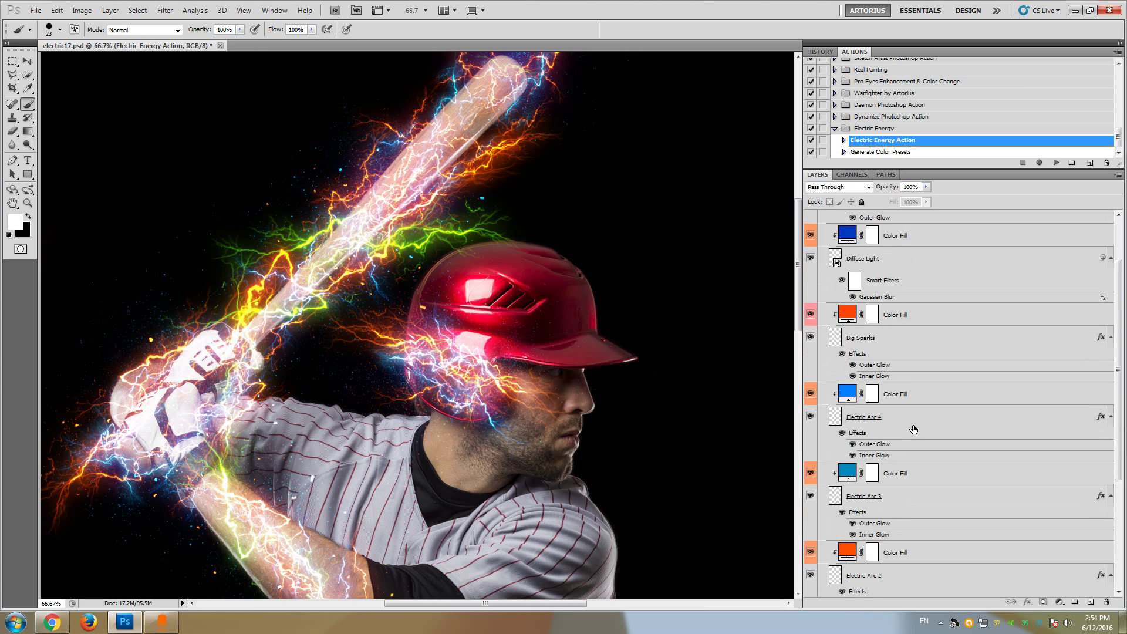
scroll(914, 427, down, 1)
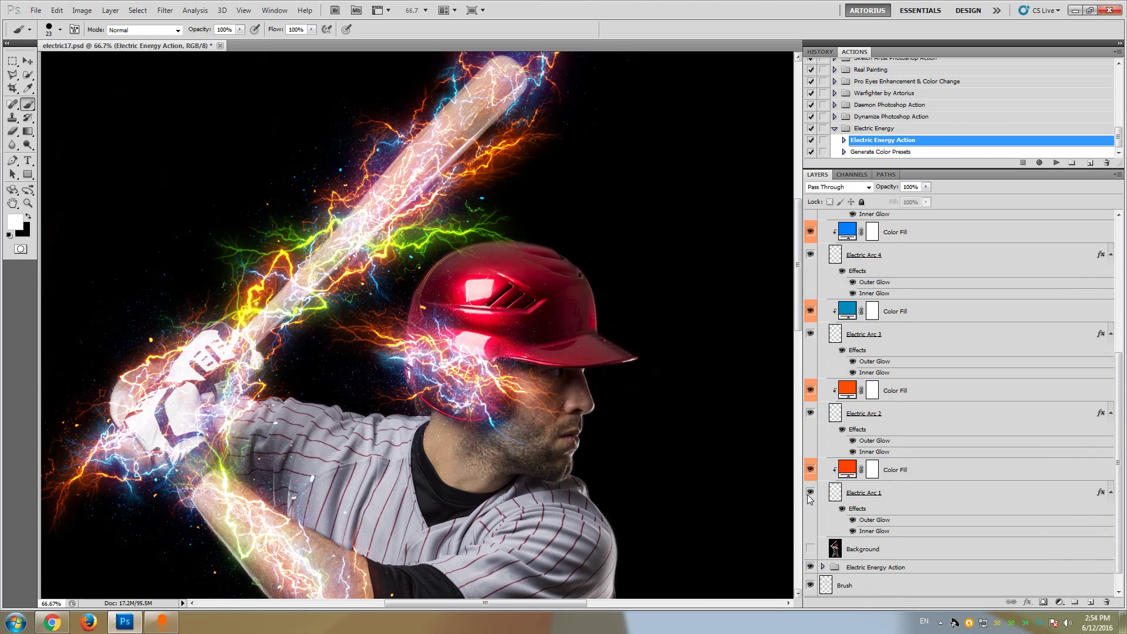
click(811, 414)
click(810, 334)
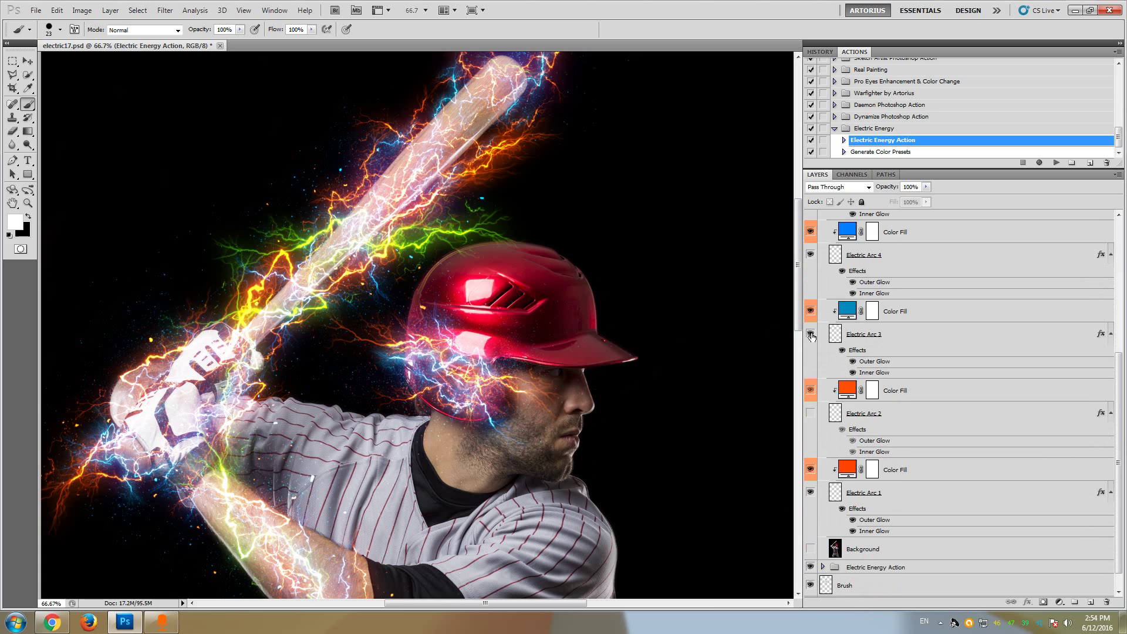
click(811, 254)
Check what the spark, Diffuse Light and Electric Arc 1 layers of the upper group contribute by toggling their visibility.
scroll(863, 302, up, 1)
scroll(866, 305, up, 1)
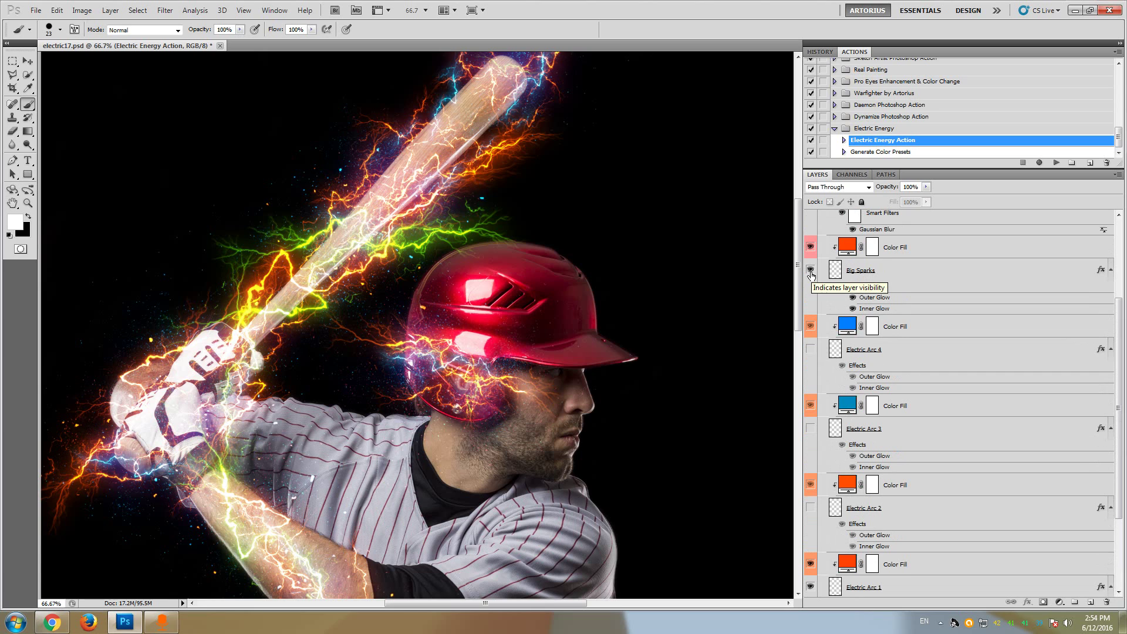
scroll(811, 274, up, 2)
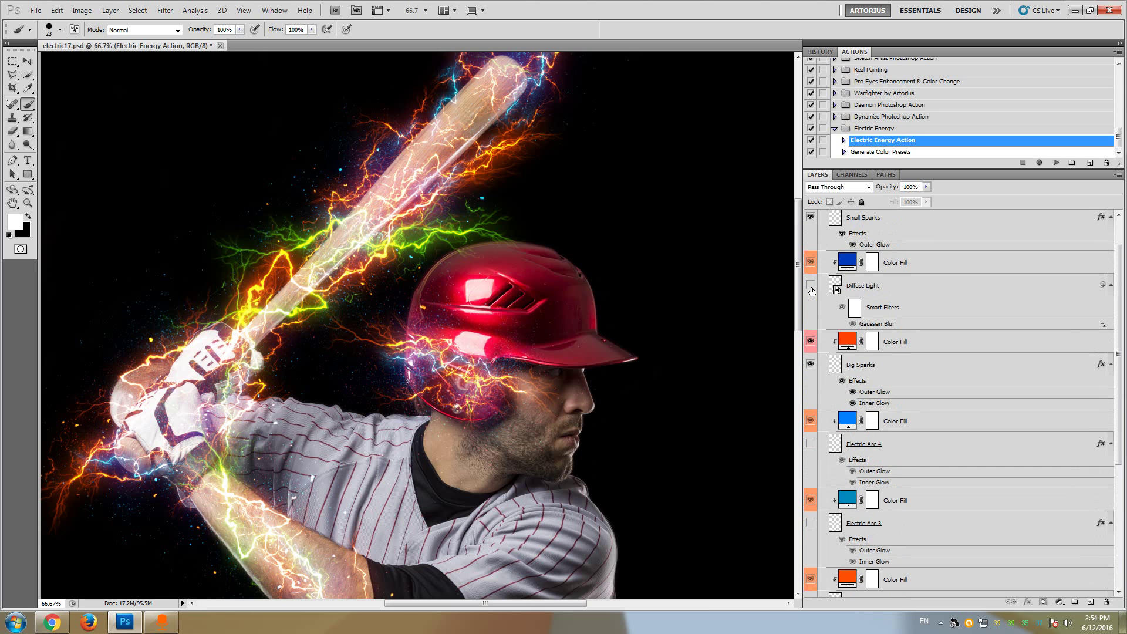
scroll(812, 291, up, 1)
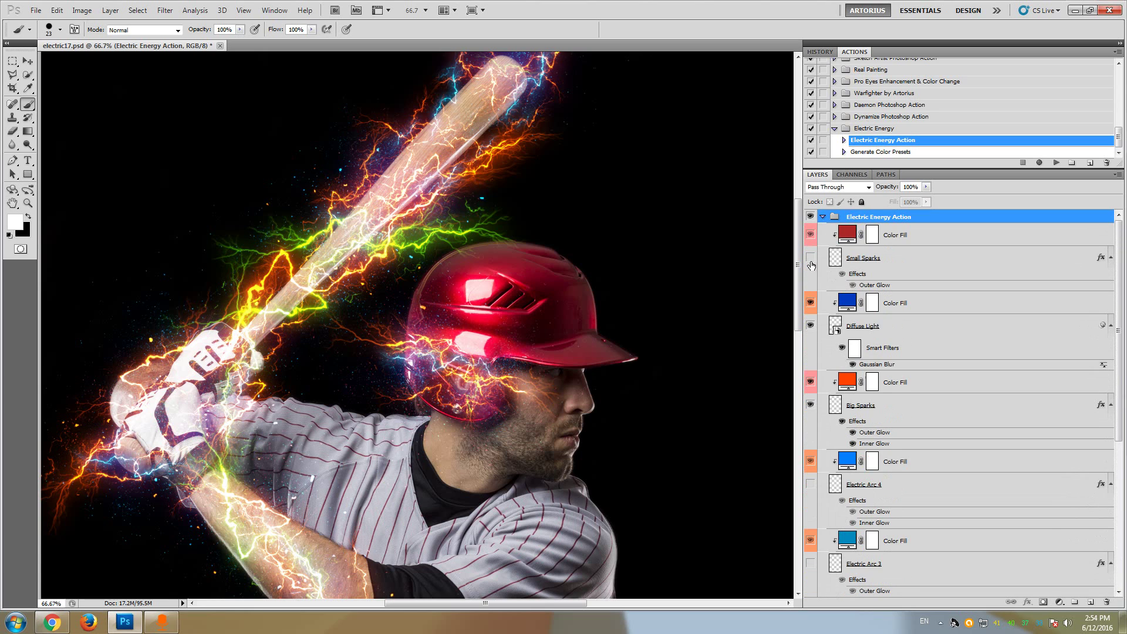
scroll(811, 294, down, 6)
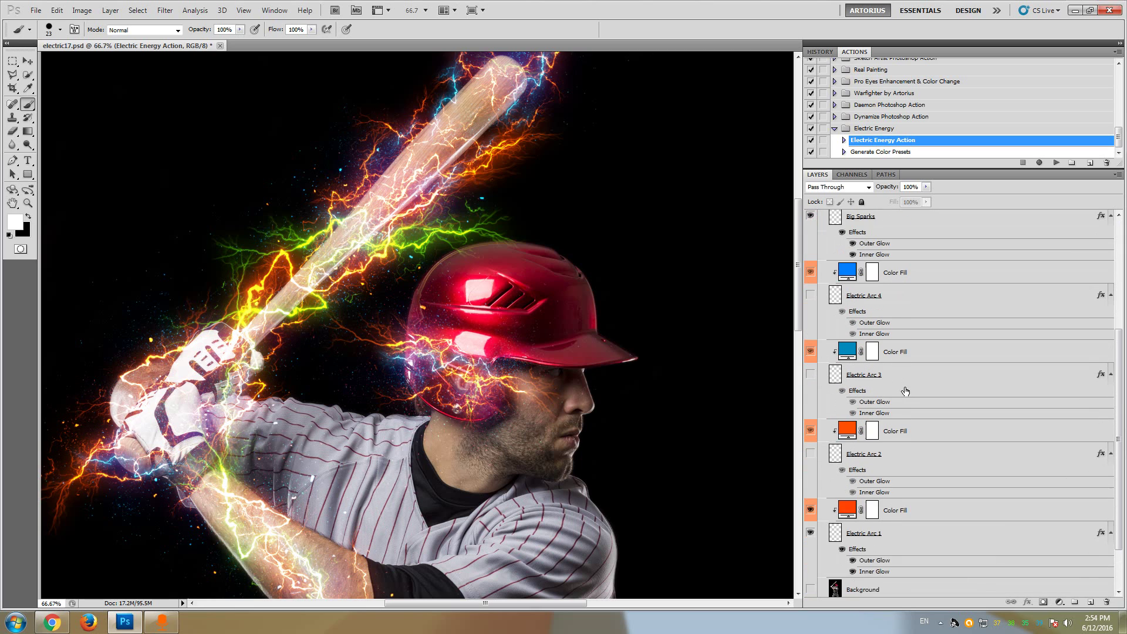
click(811, 472)
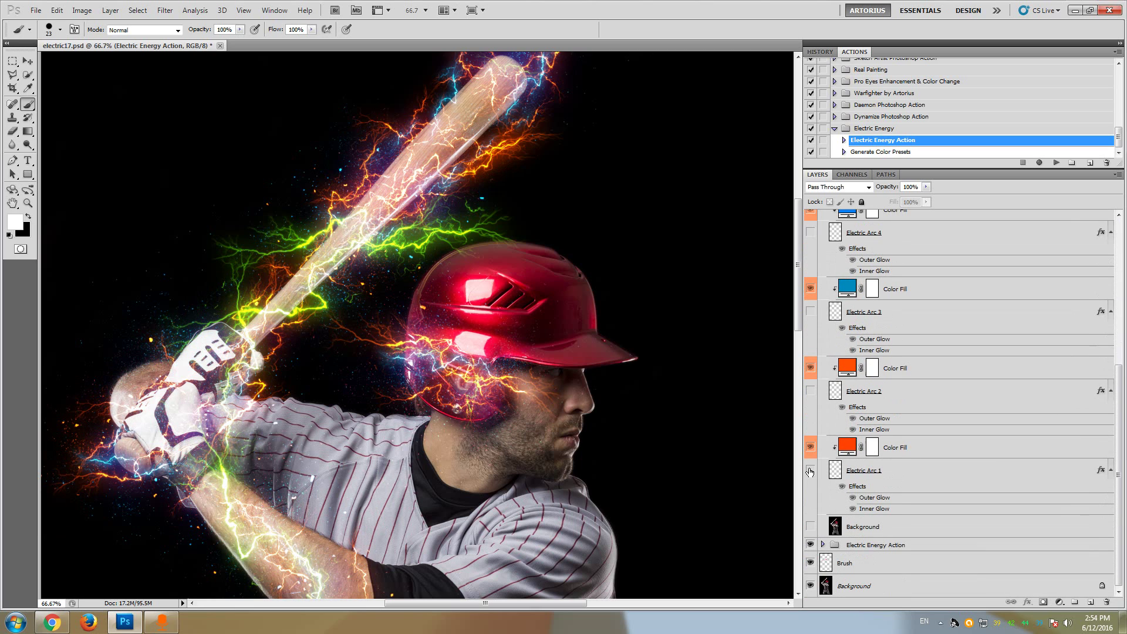
click(811, 471)
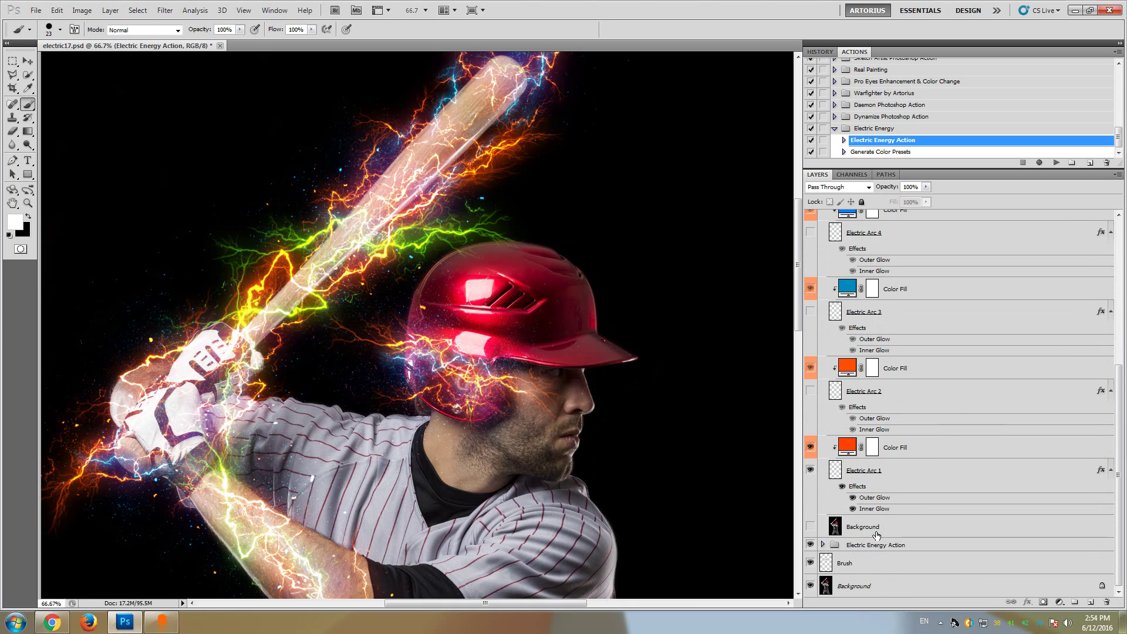
Expand the lower Electric Energy Action group and hide its Electric Arc 1 layer with the green Color Fill.
click(860, 546)
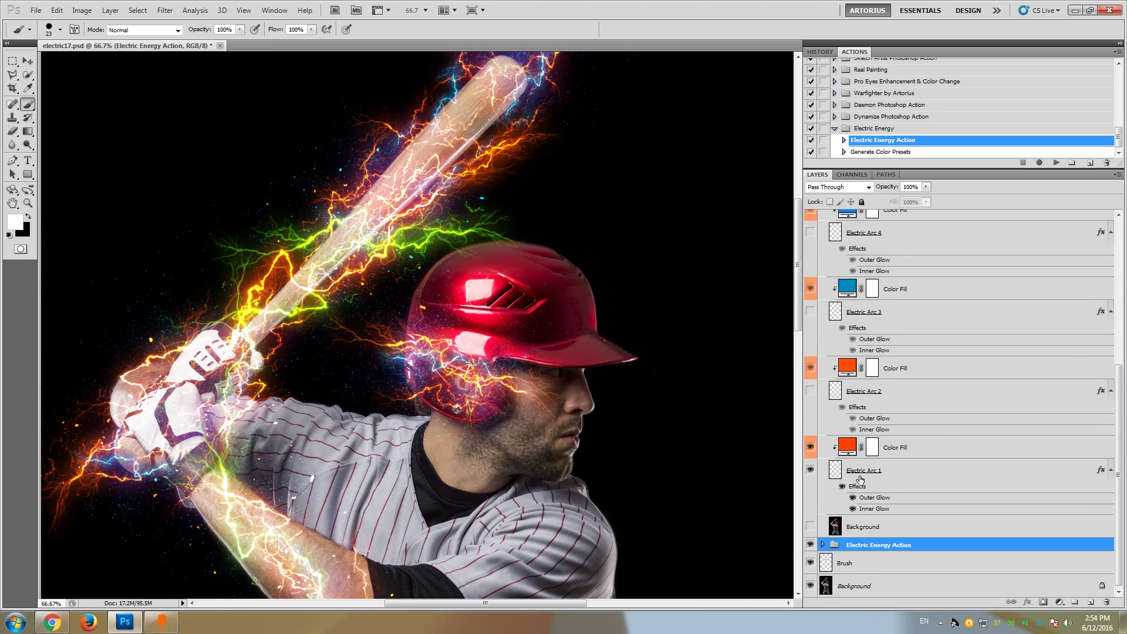
click(824, 546)
scroll(1119, 411, down, 3)
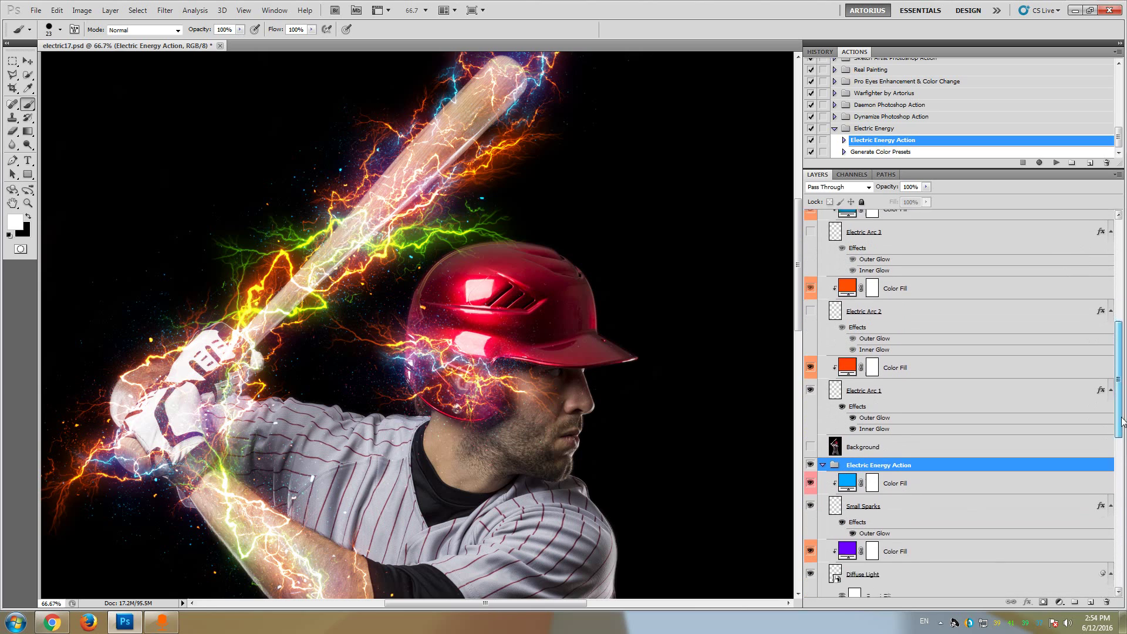
drag(1122, 422, 1121, 567)
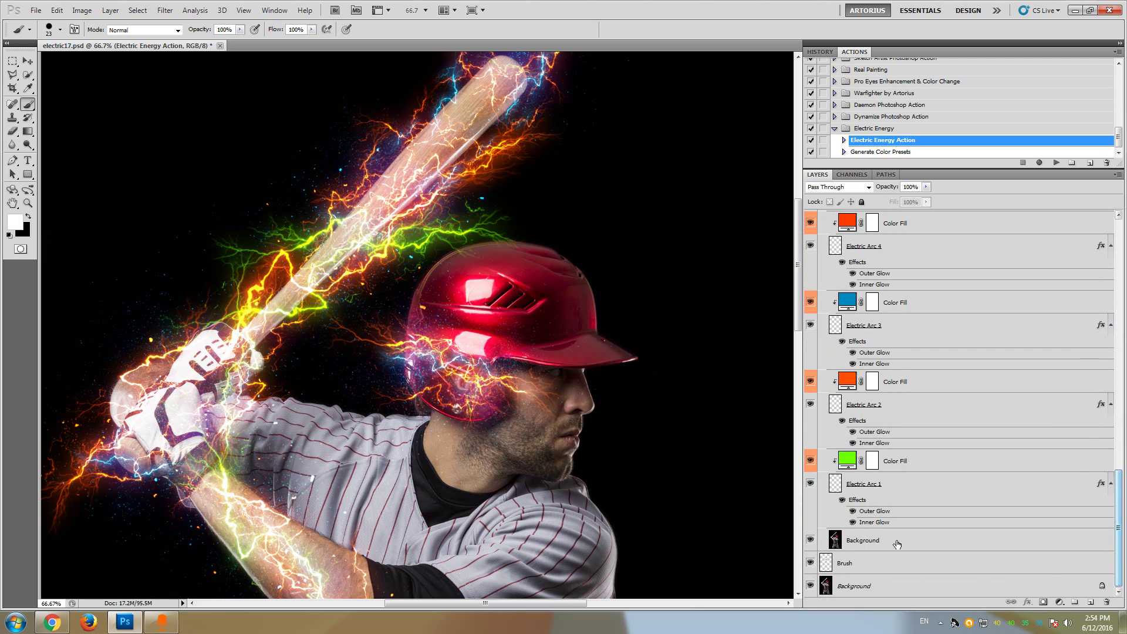
click(810, 484)
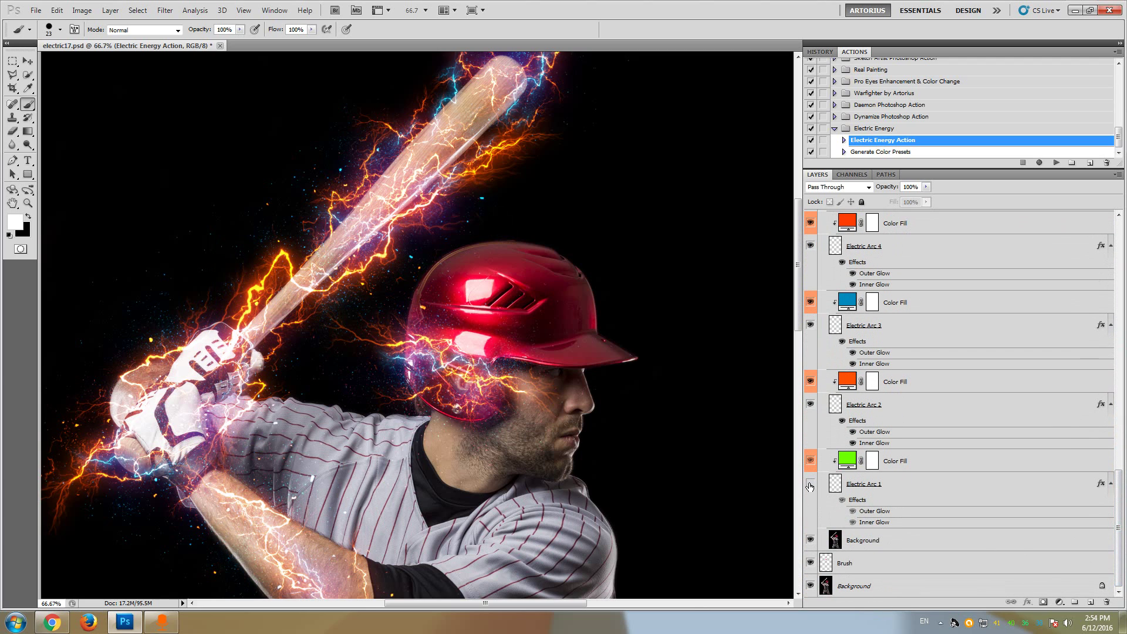
drag(1123, 472, 1125, 343)
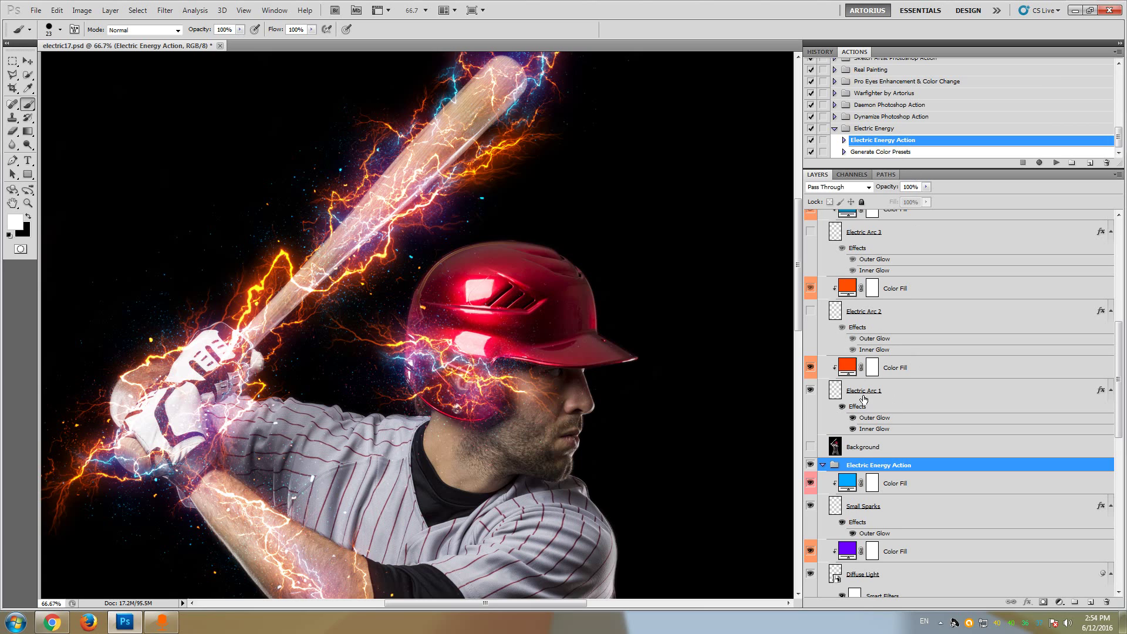
Compare the lightning on the photo with and without the upper group's Electric Arc 1 layer, leaving that layer visible.
click(919, 391)
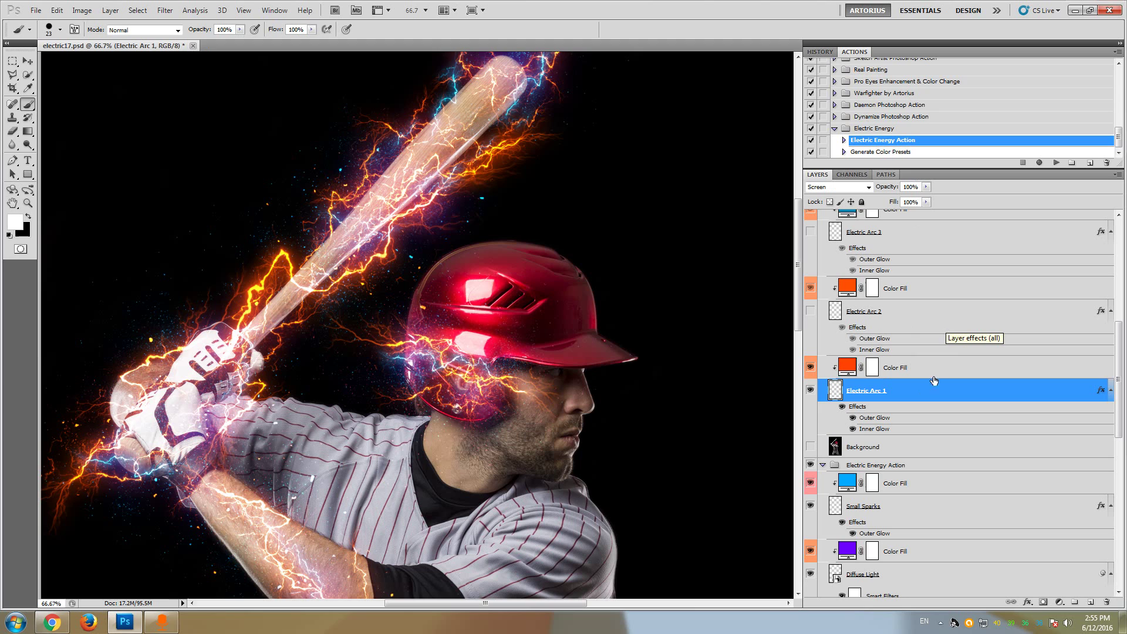
click(811, 391)
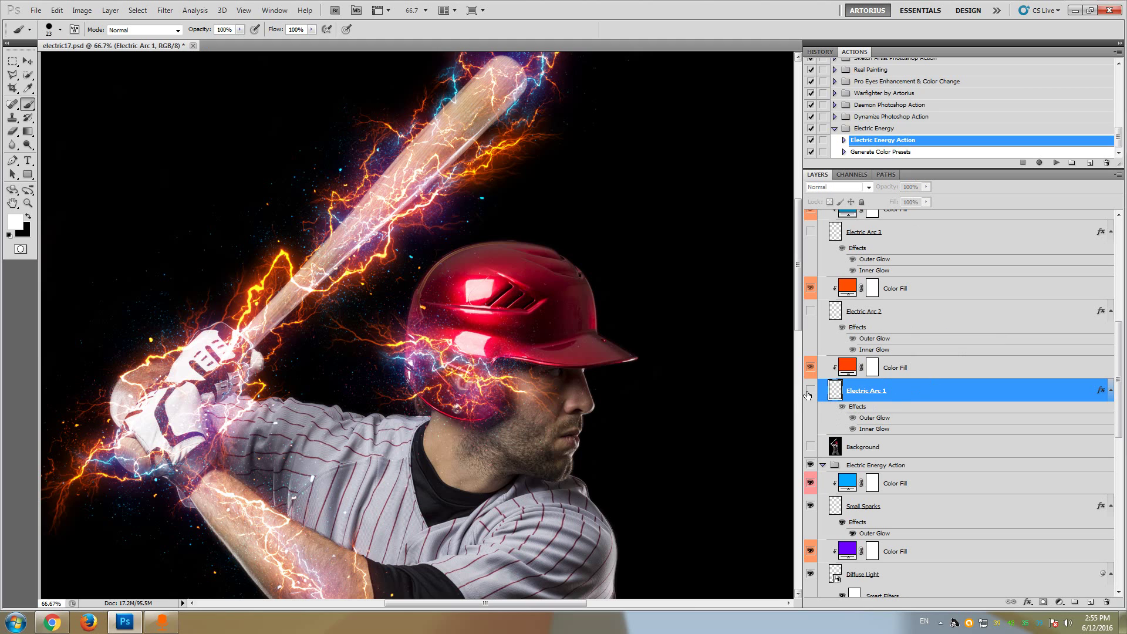
click(811, 390)
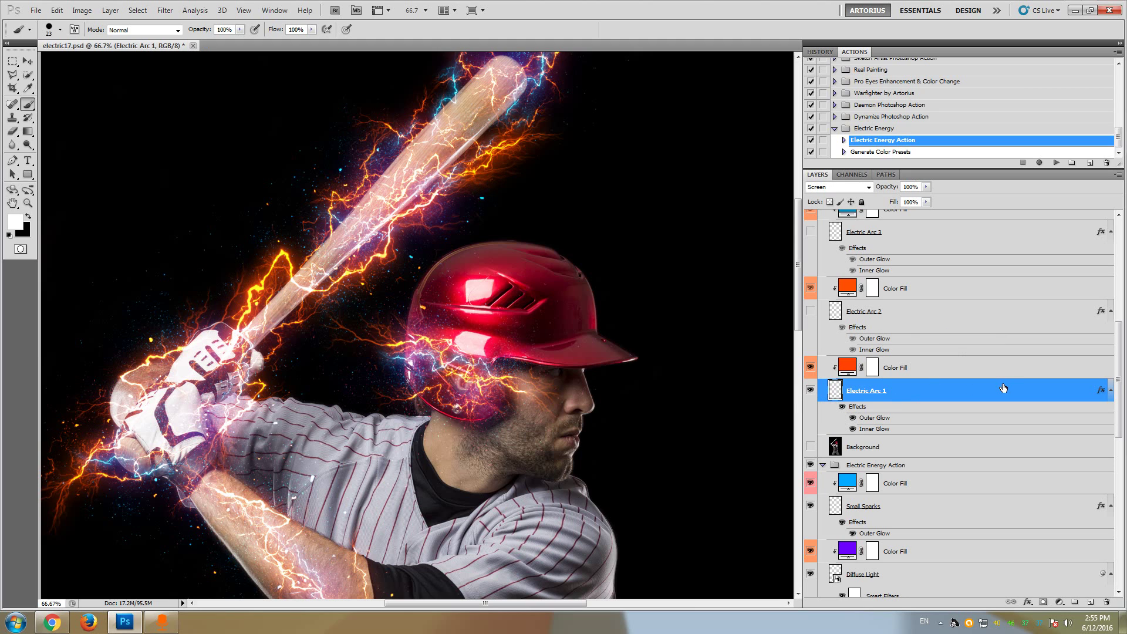
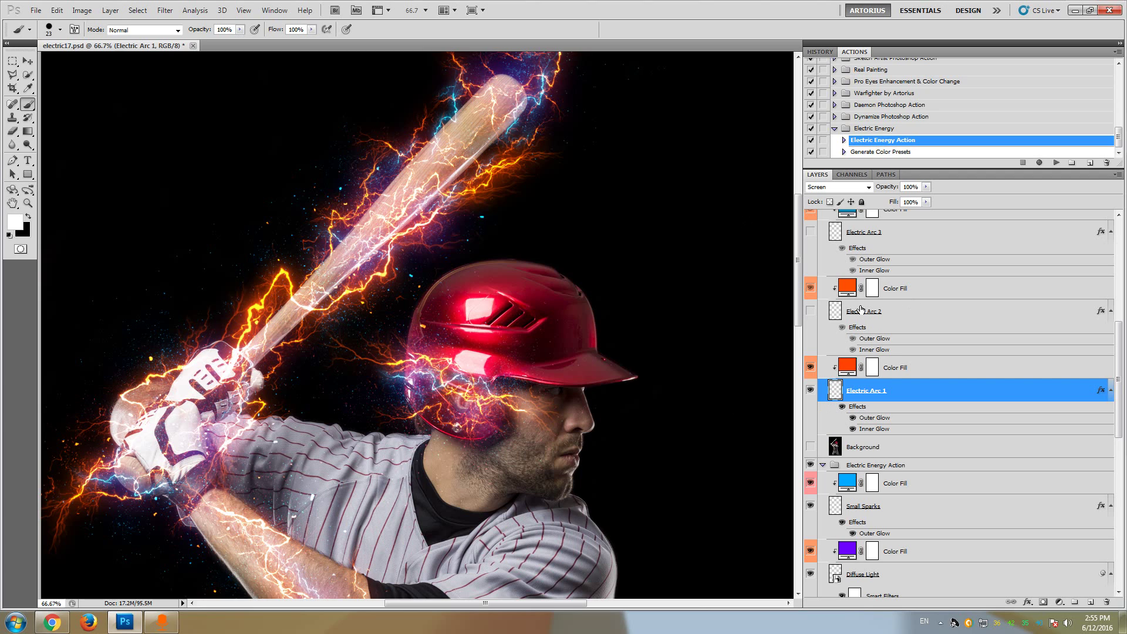
mouse_move(797, 279)
mouse_down()
mouse_move(796, 357)
mouse_move(795, 265)
mouse_up()
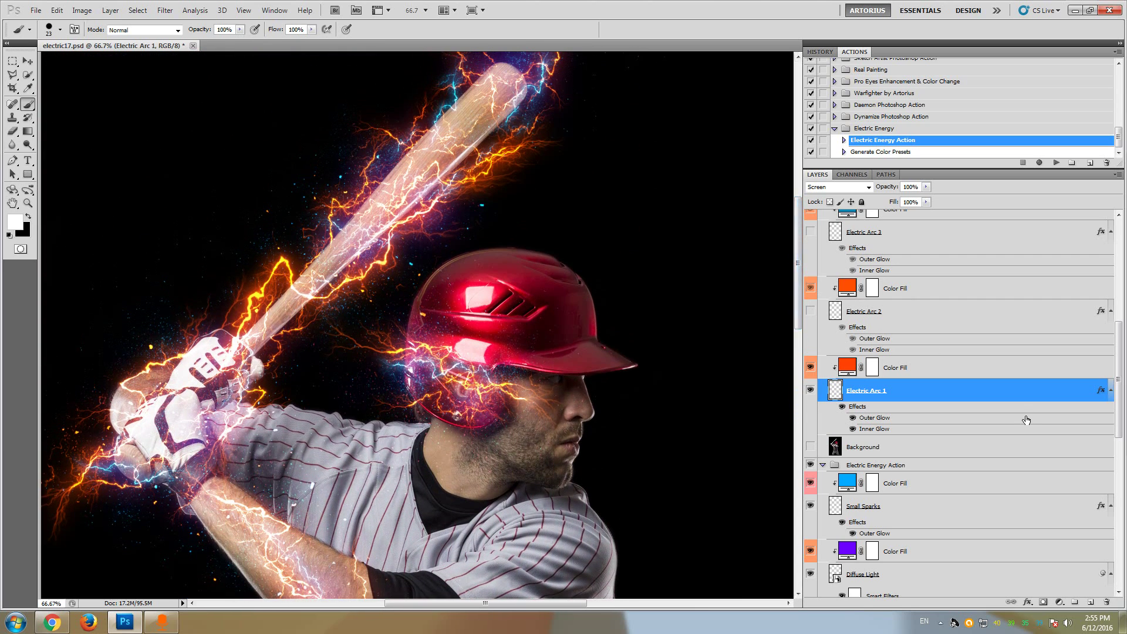
Collapse the upper Electric Energy Action group and play the Generate Color Presets action.
drag(1124, 415, 1124, 281)
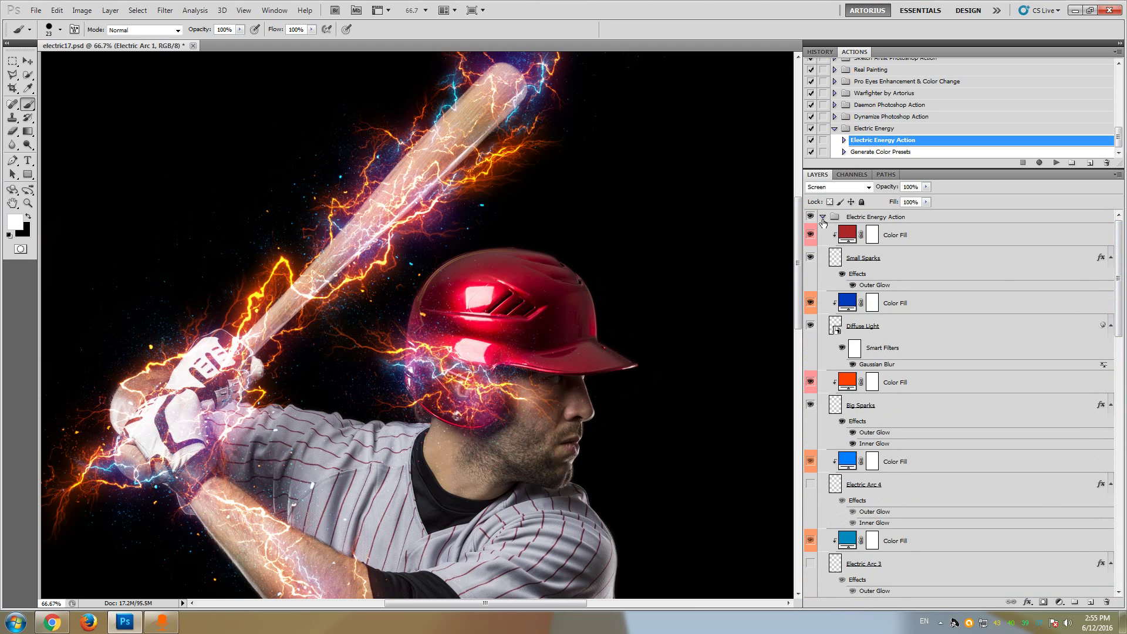
click(823, 230)
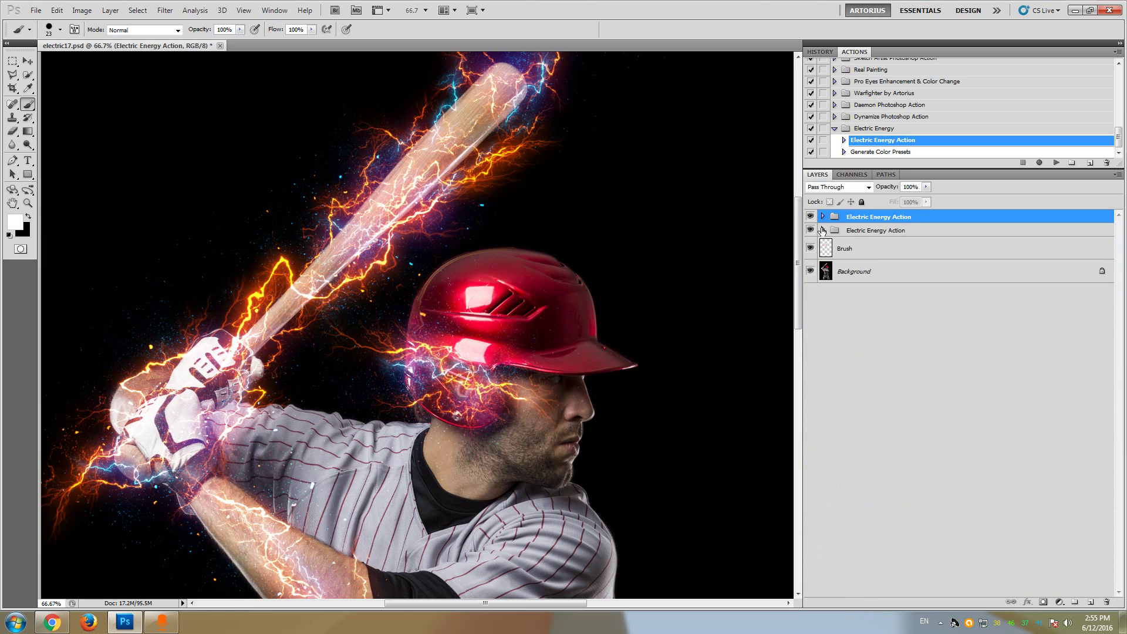
click(889, 155)
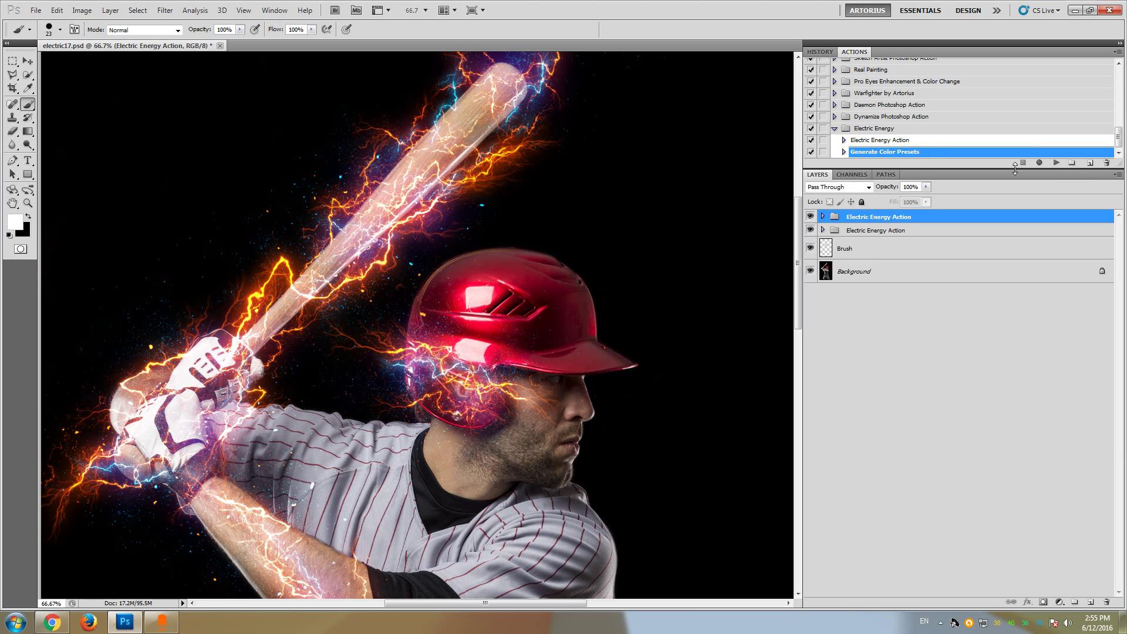
click(1056, 164)
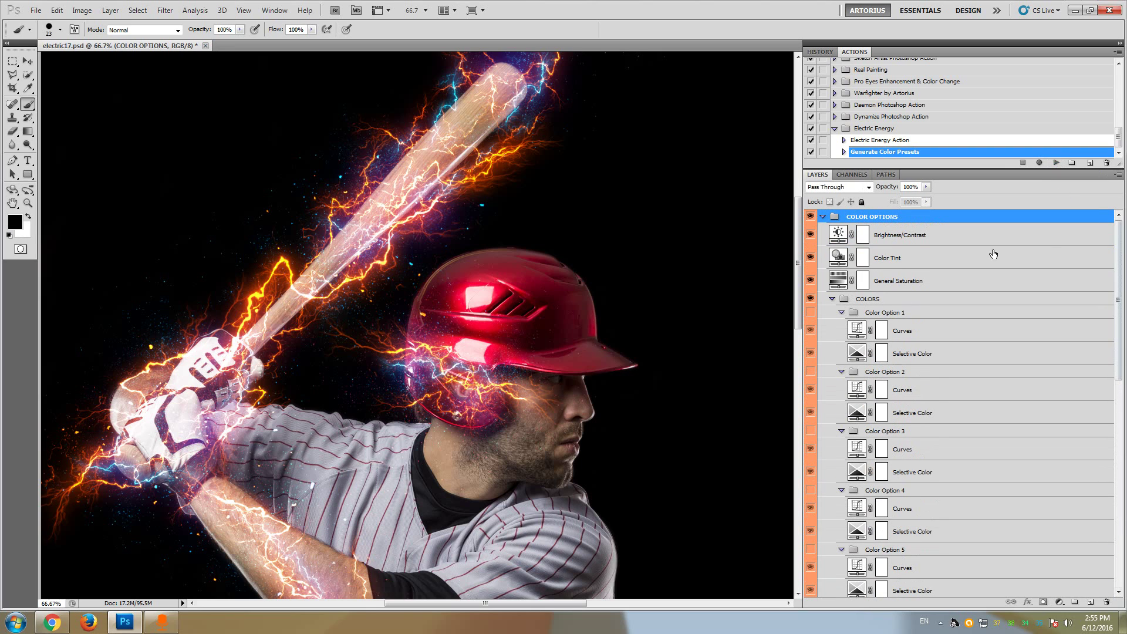
Review the Brightness/Contrast, Color Tint and General Saturation adjustment layers in the COLOR OPTIONS group.
click(823, 218)
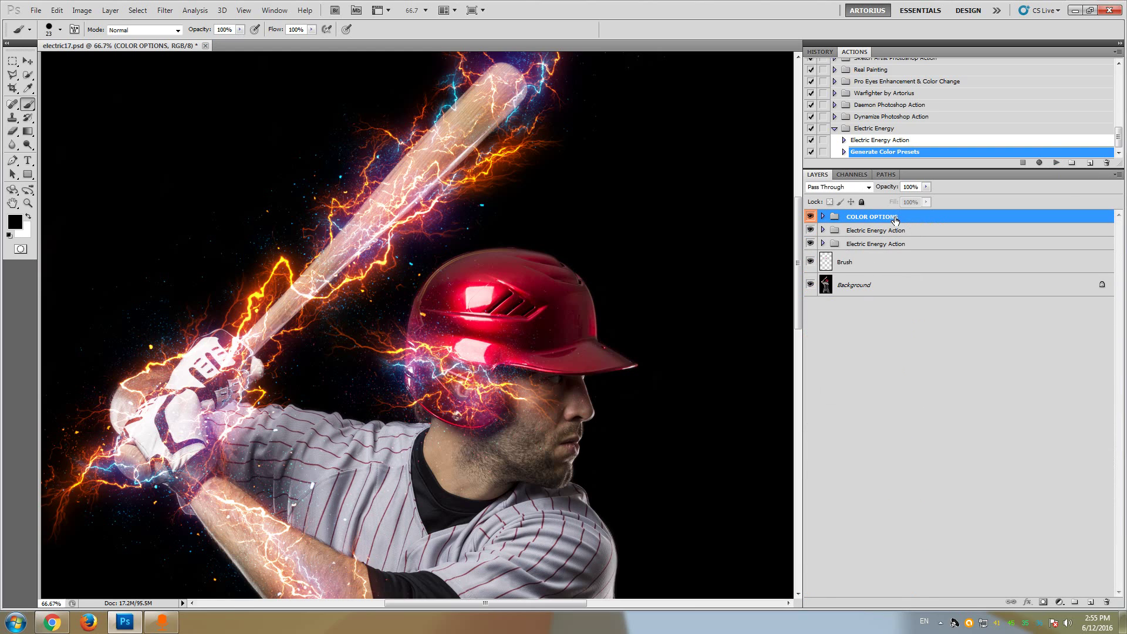
click(824, 217)
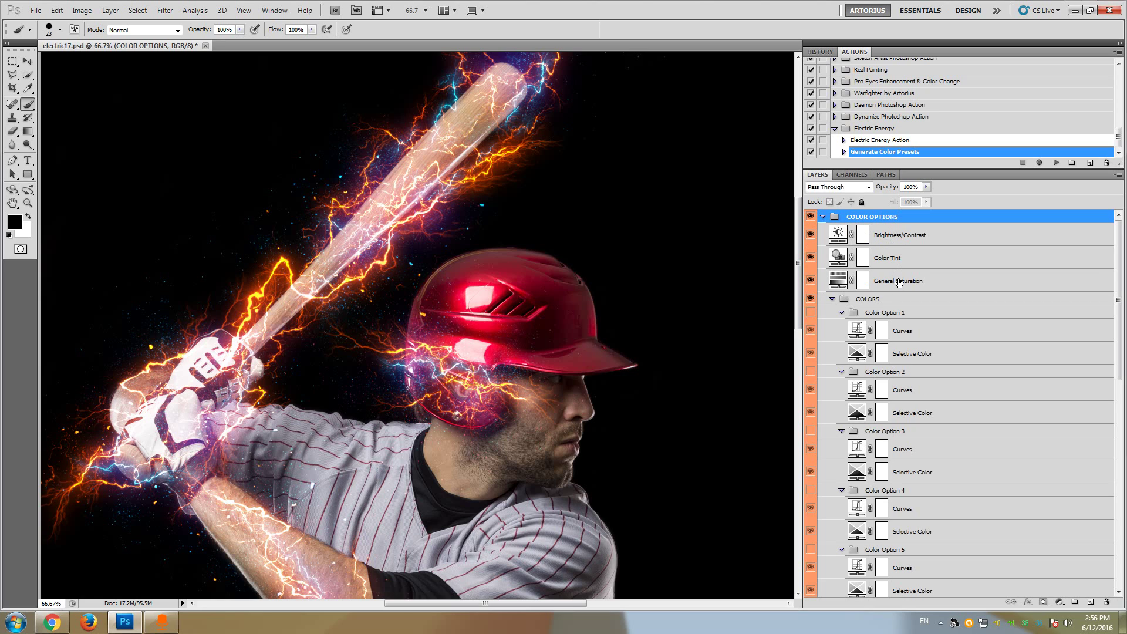
click(887, 242)
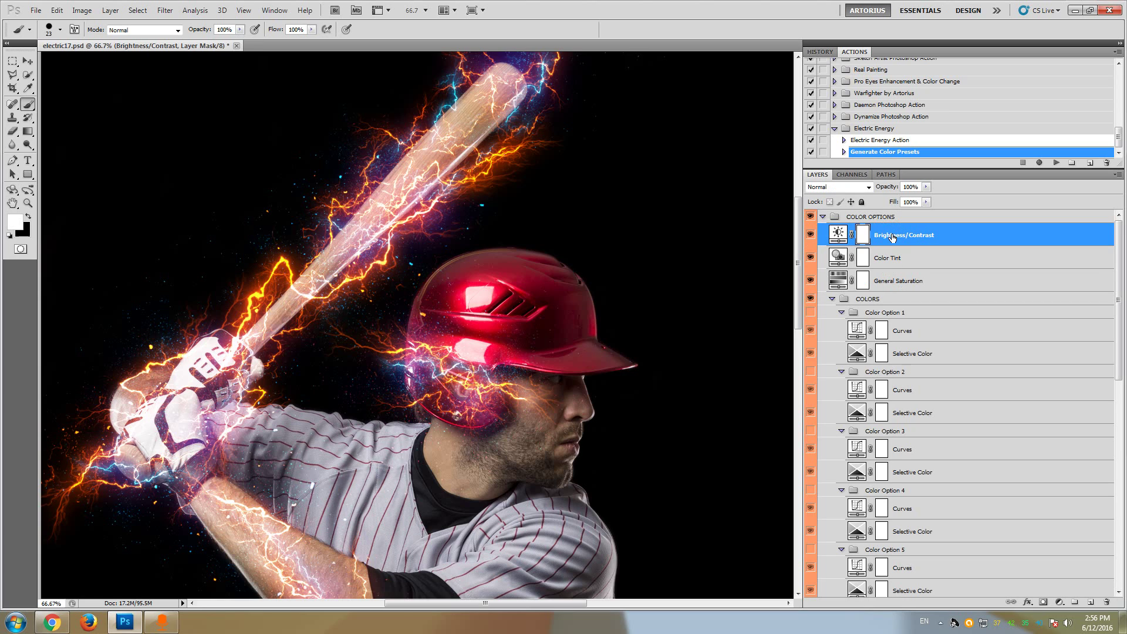
click(891, 263)
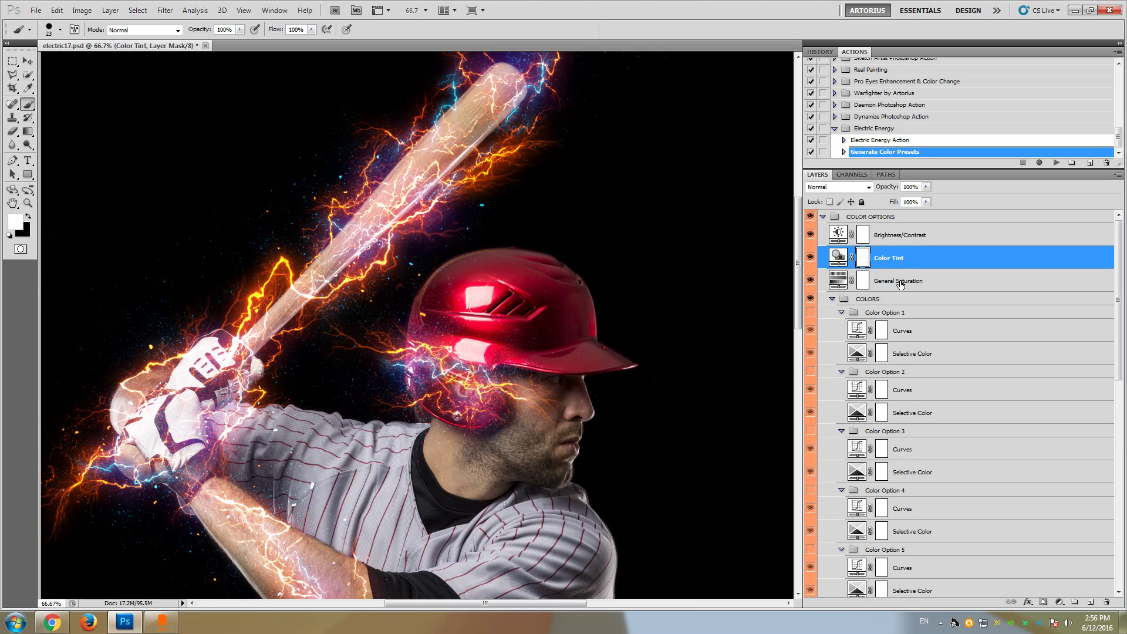
click(914, 282)
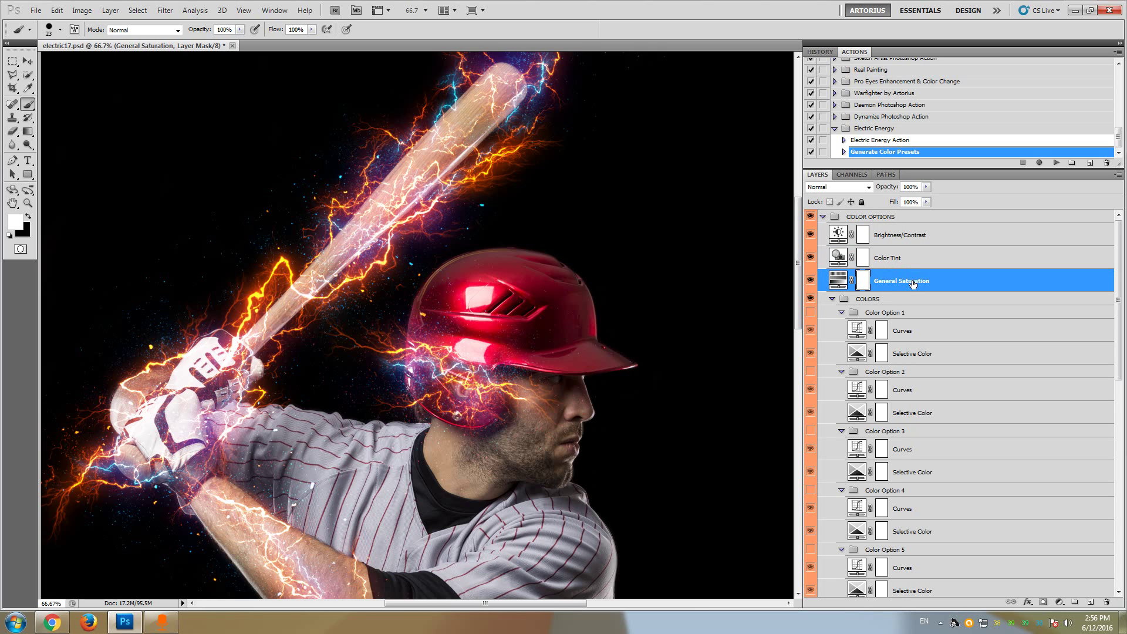
click(840, 238)
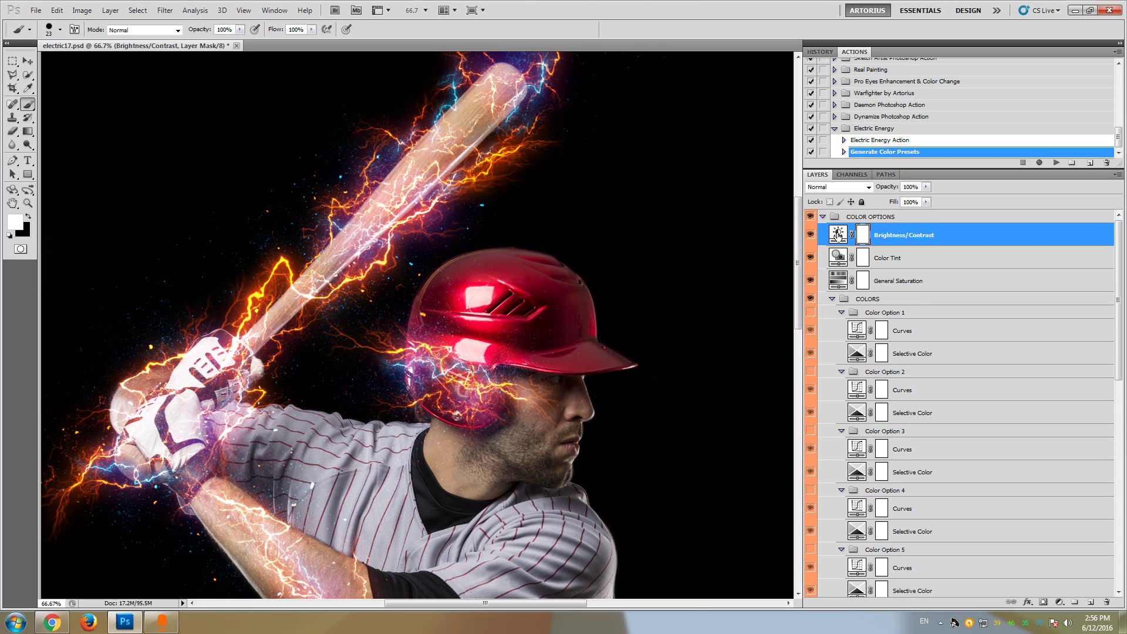
double_click(839, 236)
Try stronger densities and a green filter color on the Color Tint photo filter, cancel the green, and set its density to 2%.
click(834, 257)
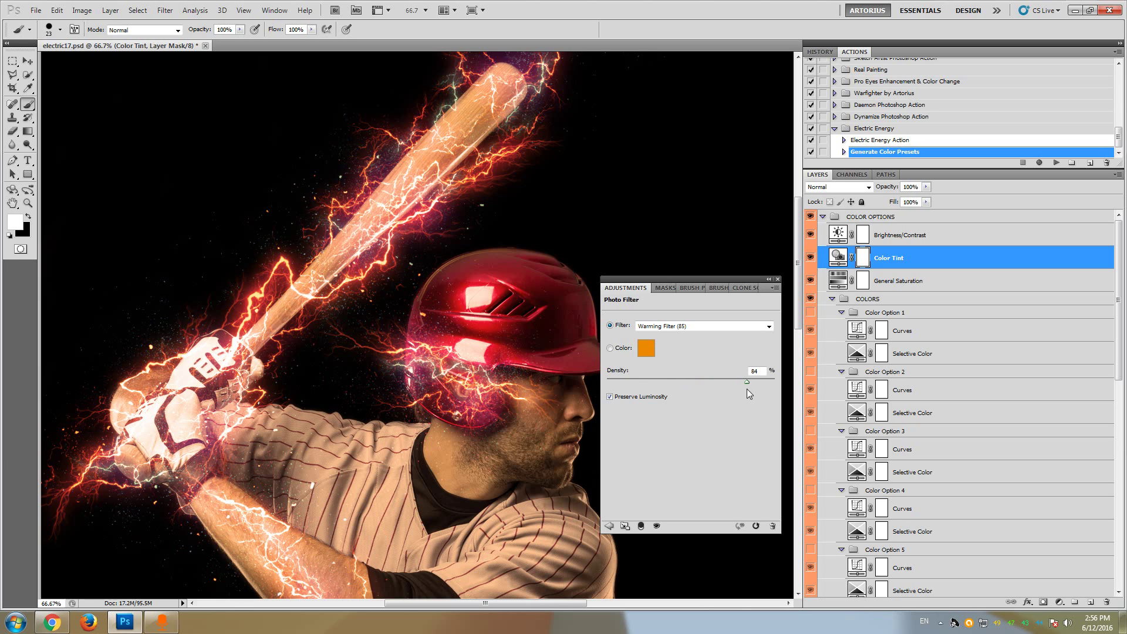
drag(747, 383, 653, 373)
click(646, 348)
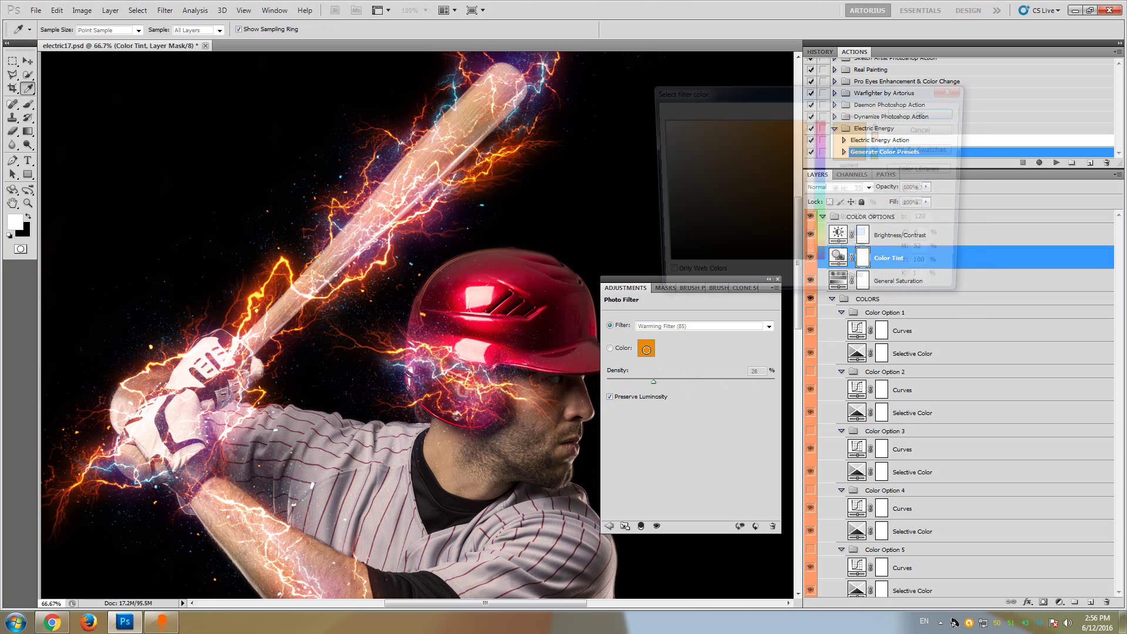
drag(817, 228, 822, 226)
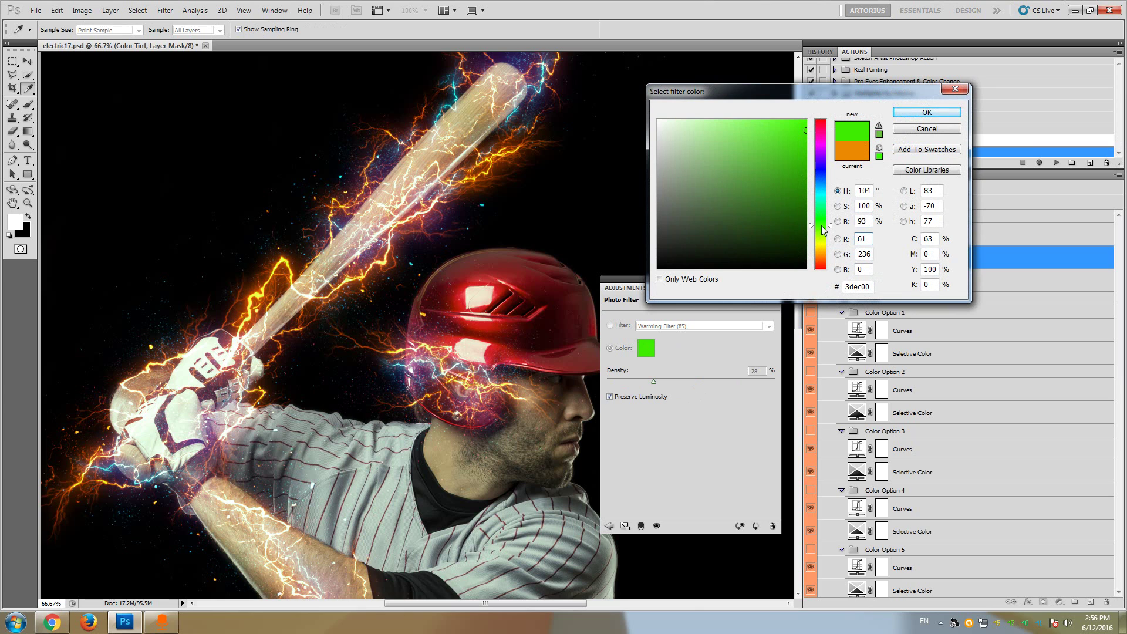
click(927, 129)
drag(654, 381, 612, 382)
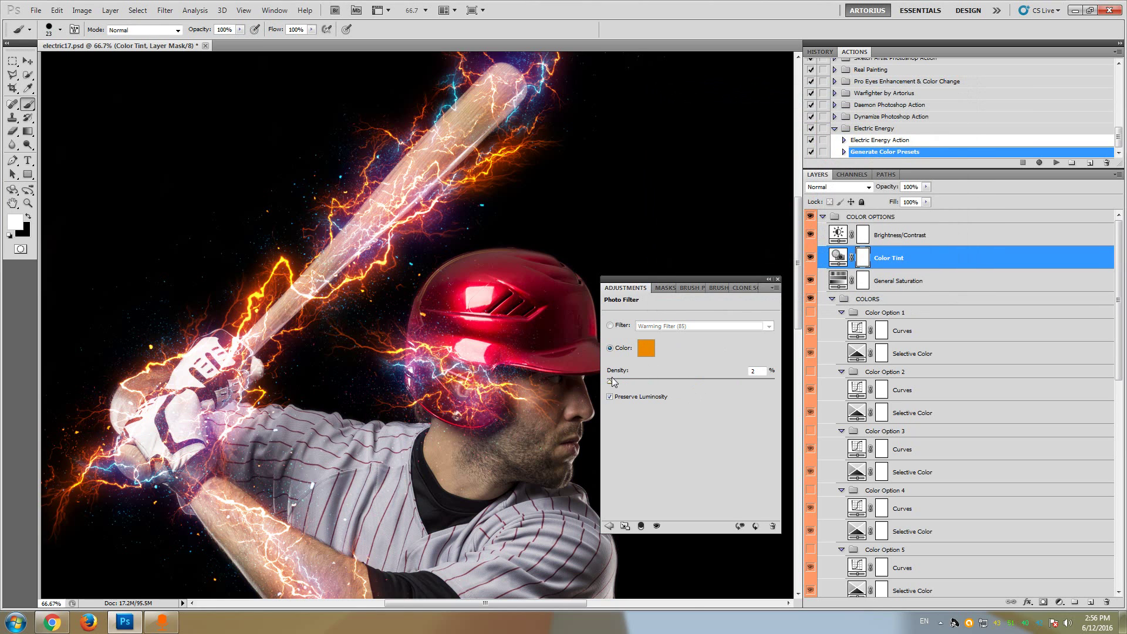
click(778, 280)
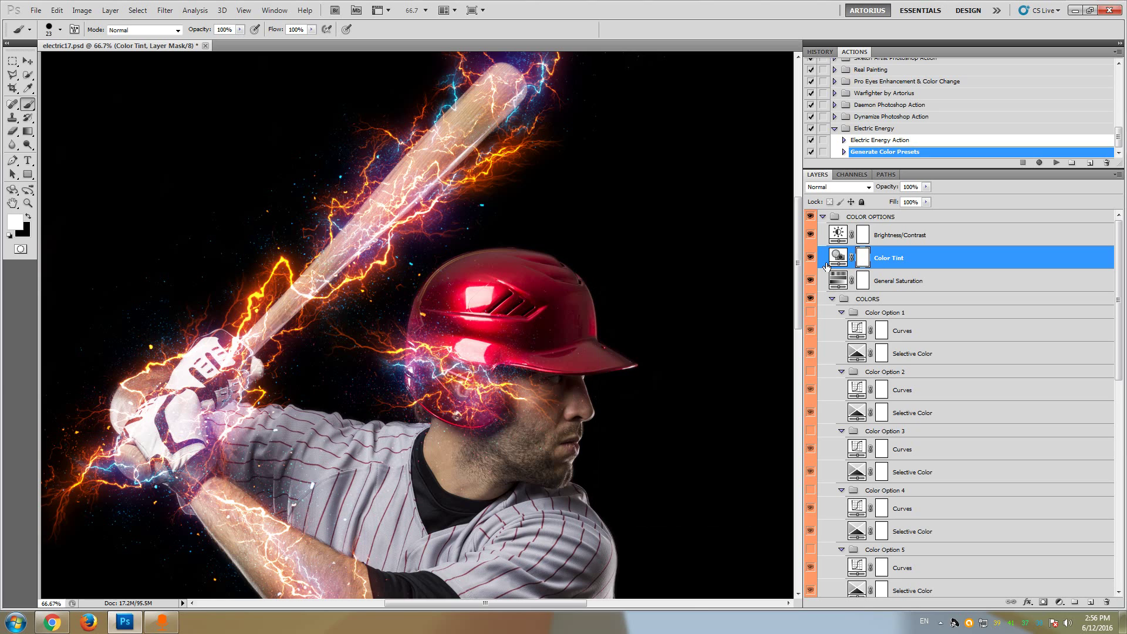
Preview Color Options 1 to 5 in the COLORS group one at a time, hiding each again.
click(874, 301)
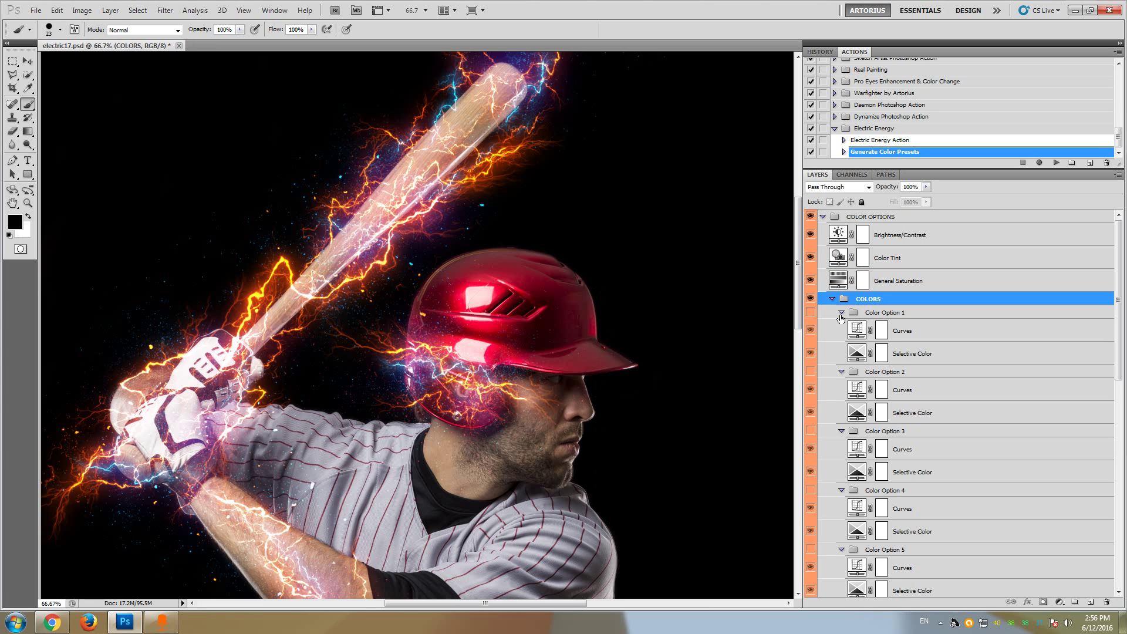
mouse_move(1113, 289)
mouse_down()
mouse_move(1124, 487)
mouse_move(1122, 280)
mouse_up()
click(811, 312)
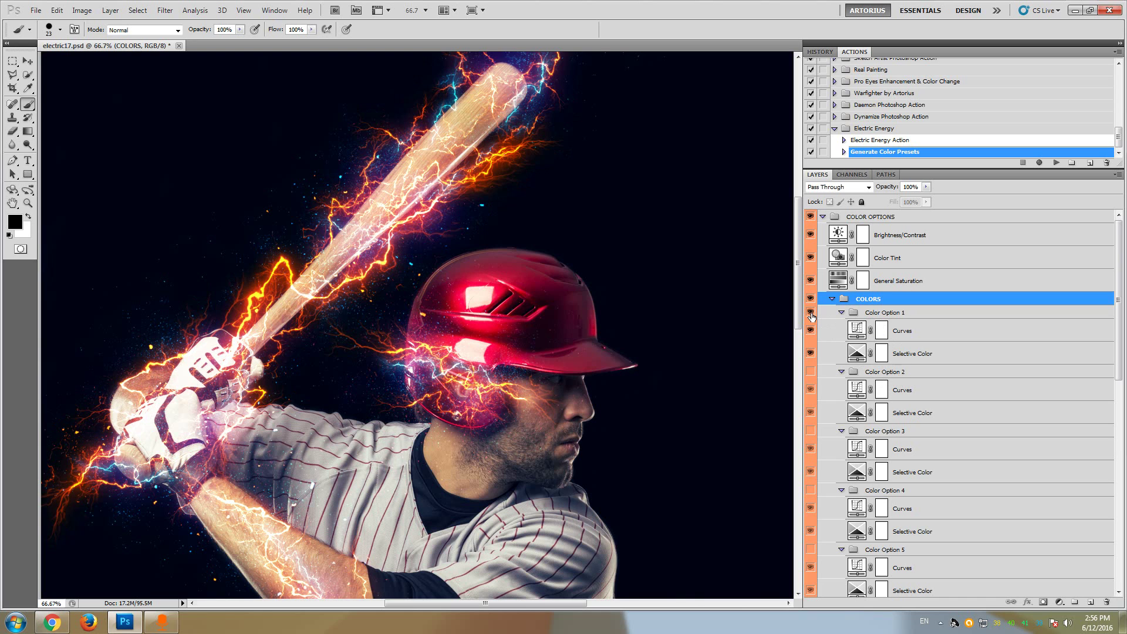
mouse_move(804, 298)
mouse_down()
mouse_move(803, 354)
mouse_move(807, 293)
mouse_up()
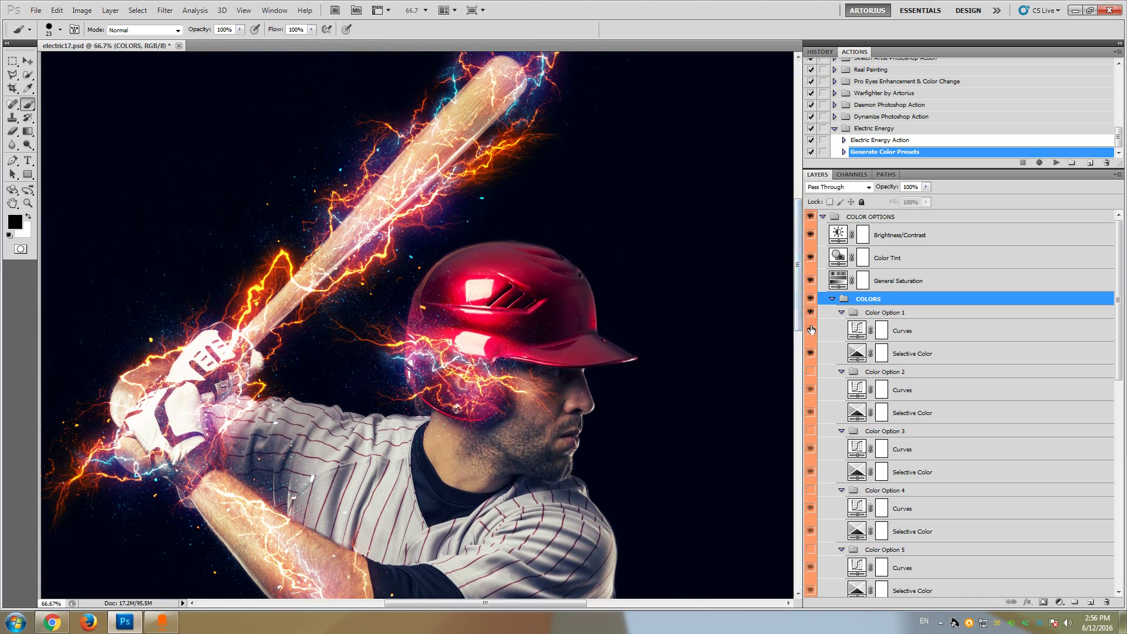
click(810, 313)
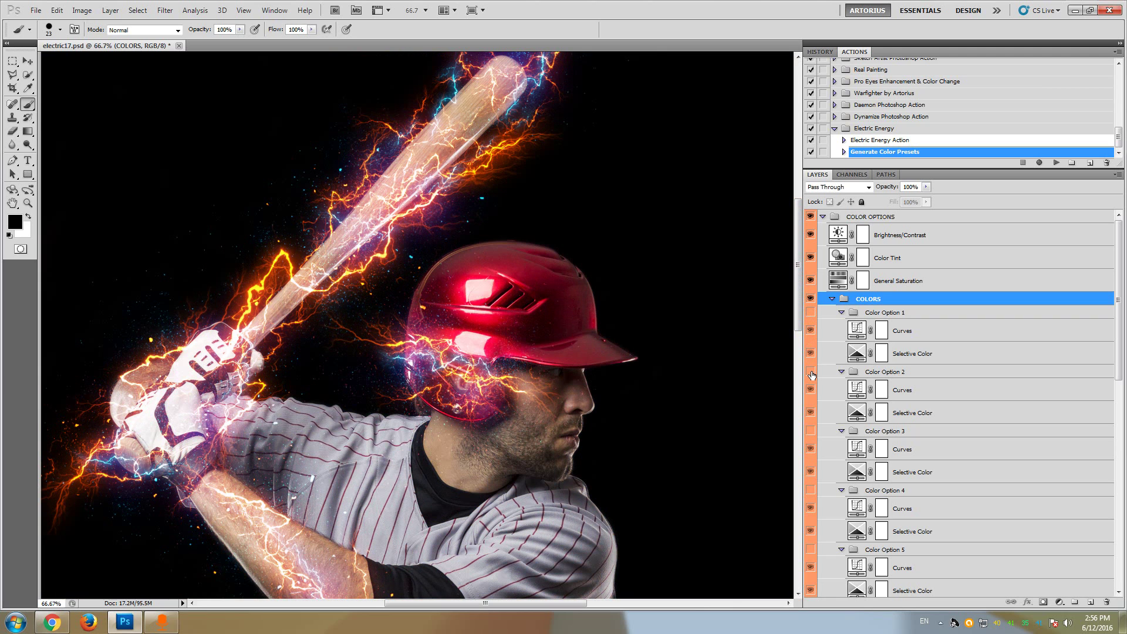
click(811, 372)
click(811, 372)
click(811, 431)
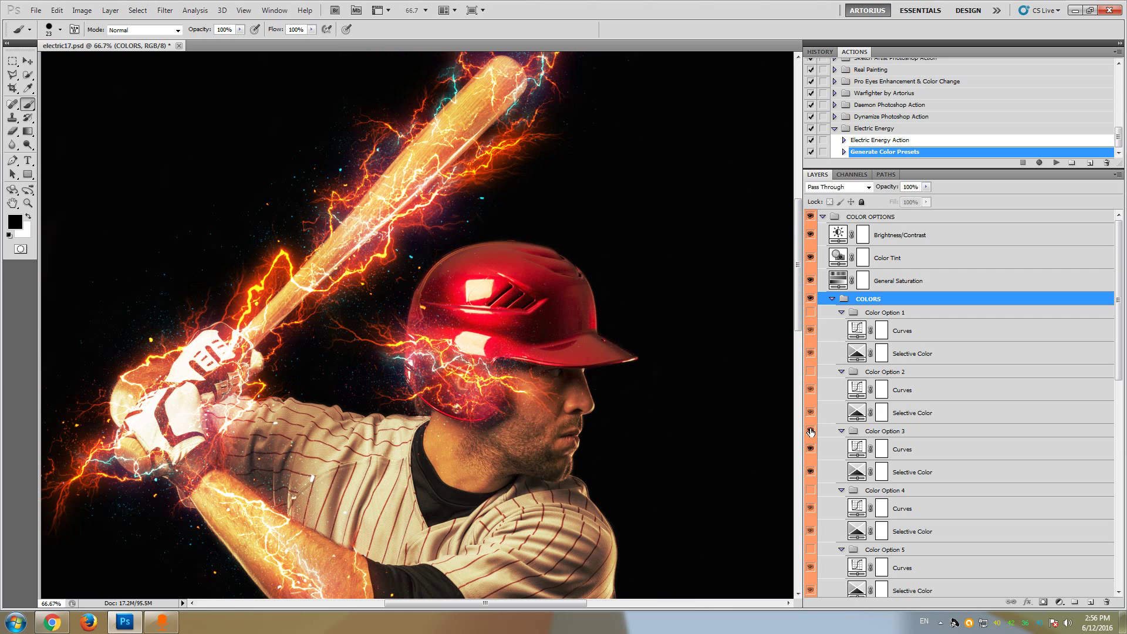
click(811, 431)
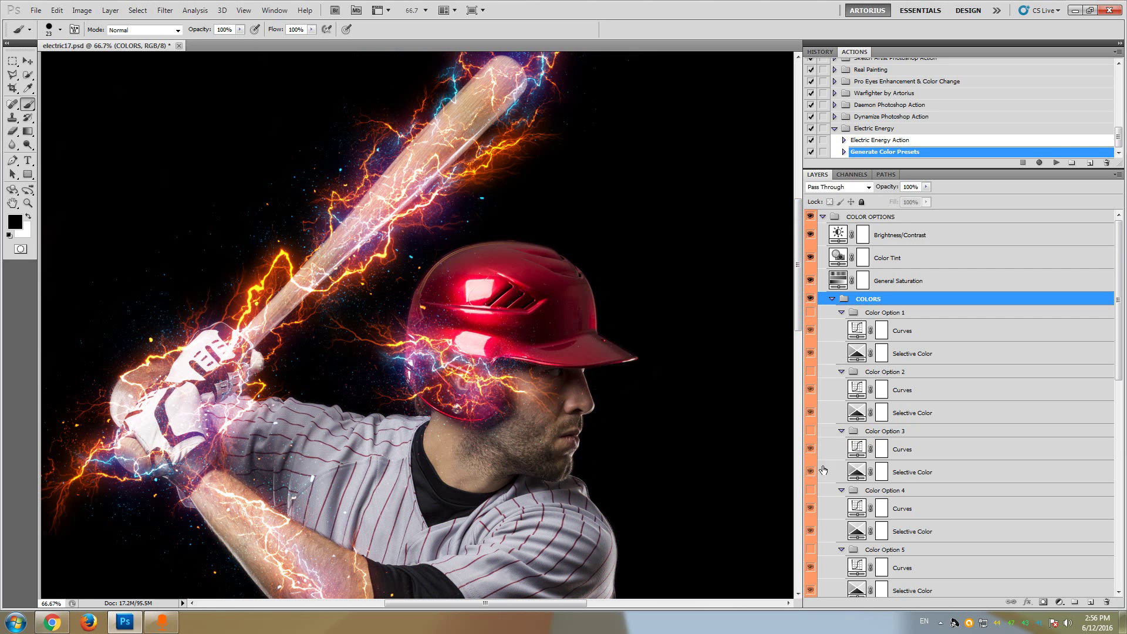
click(811, 491)
click(811, 491)
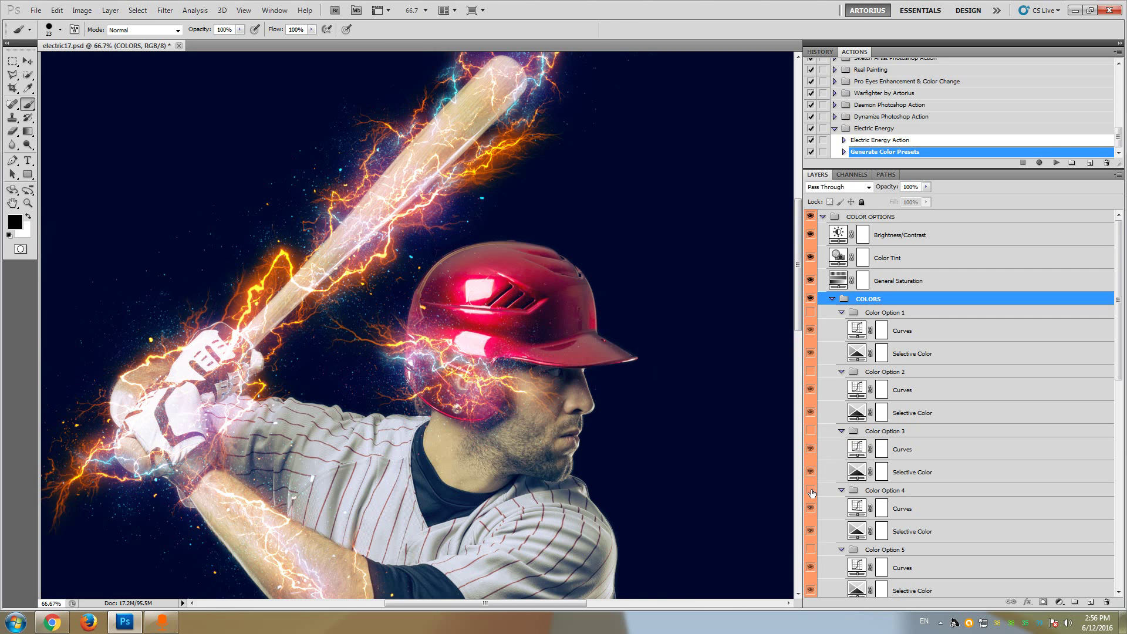
click(811, 550)
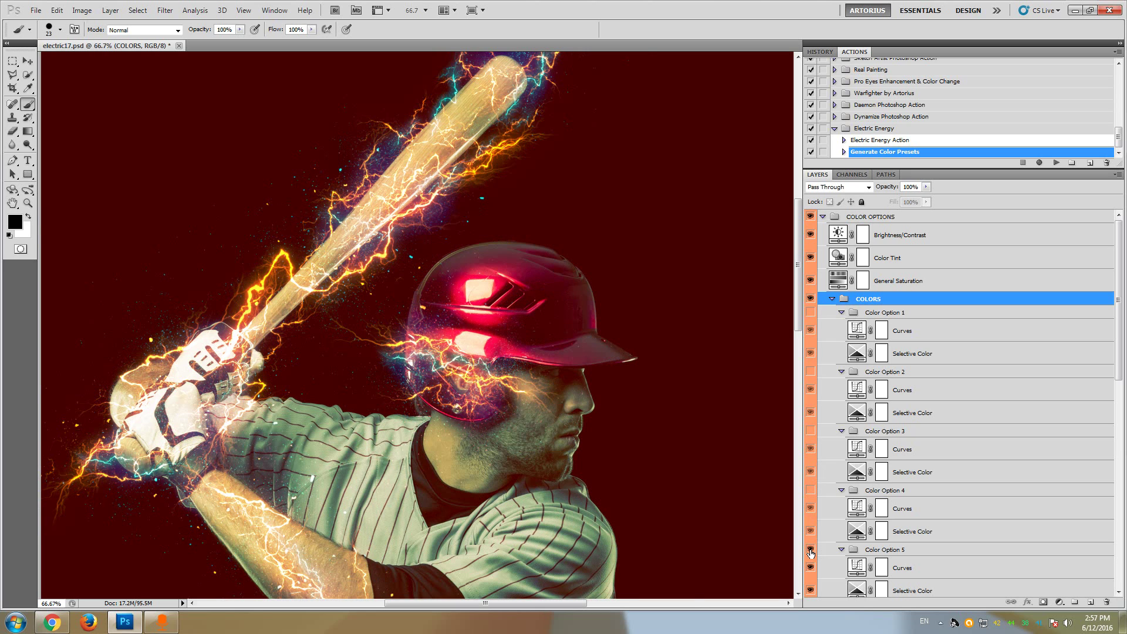
click(811, 550)
Preview Color Options 6 to 12 in the COLORS group one at a time, hiding each again.
scroll(810, 543, down, 3)
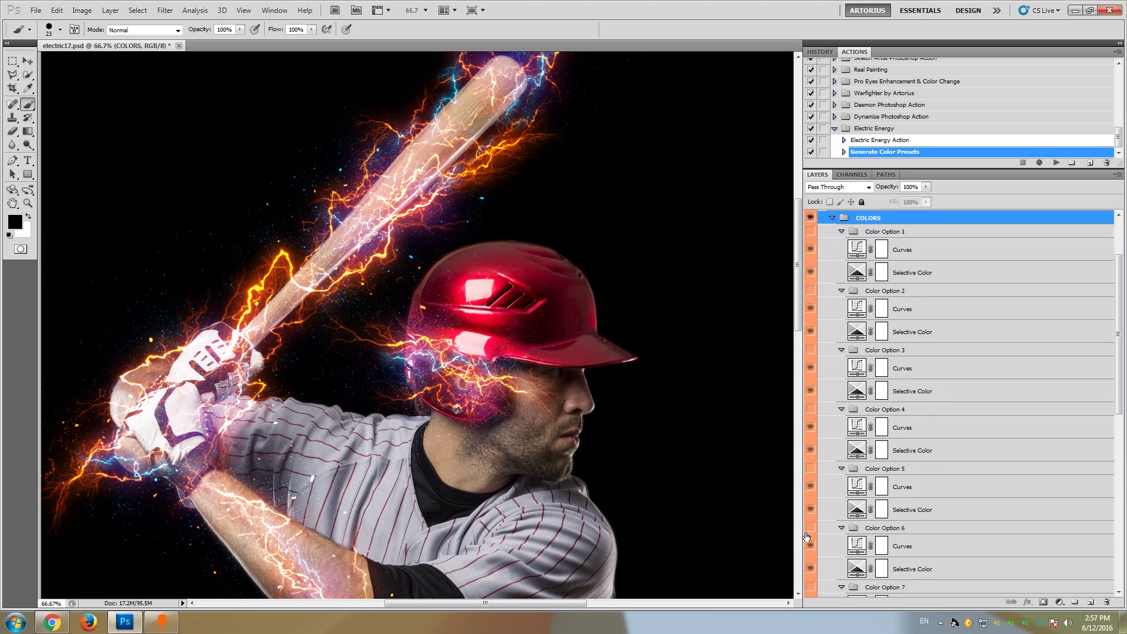
click(810, 529)
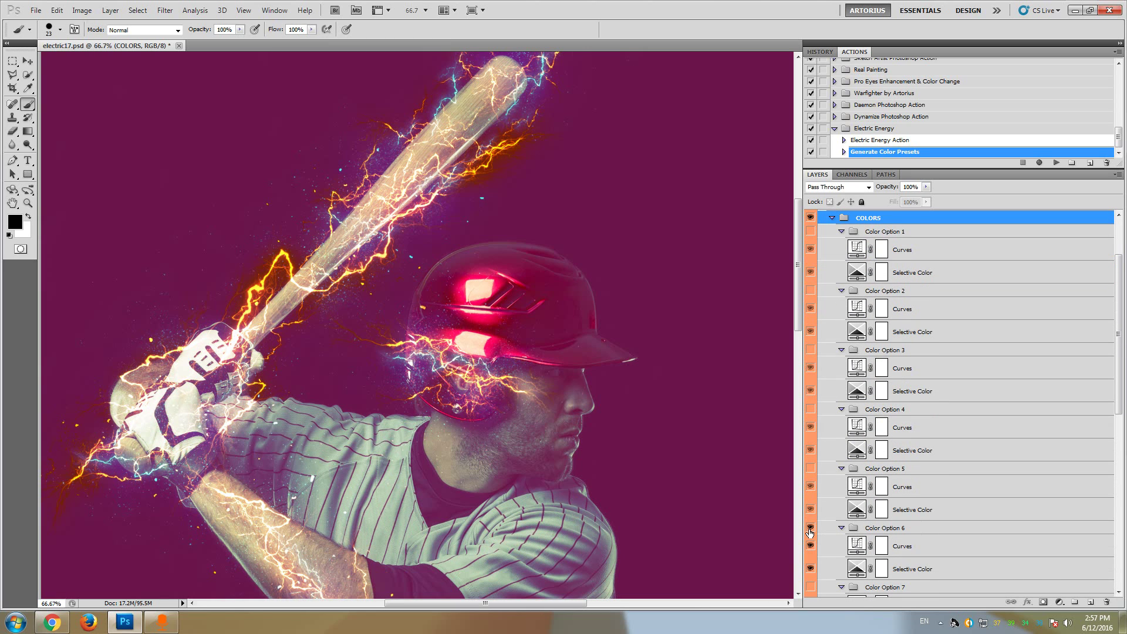
click(811, 529)
scroll(808, 546, down, 3)
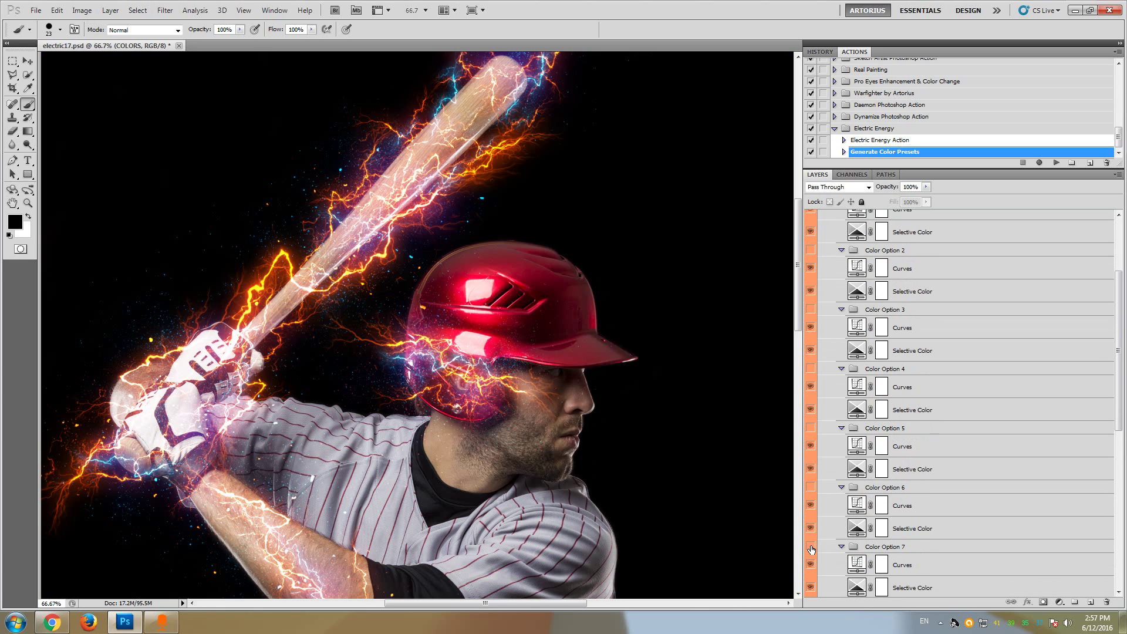
click(811, 547)
click(811, 547)
scroll(811, 551, down, 1)
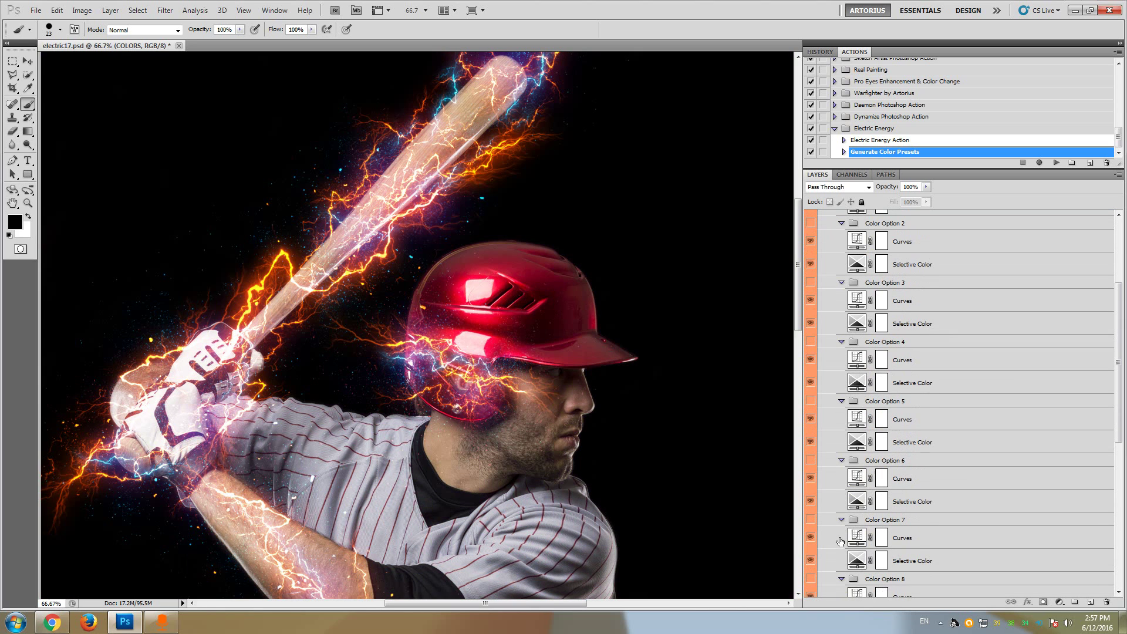
click(812, 580)
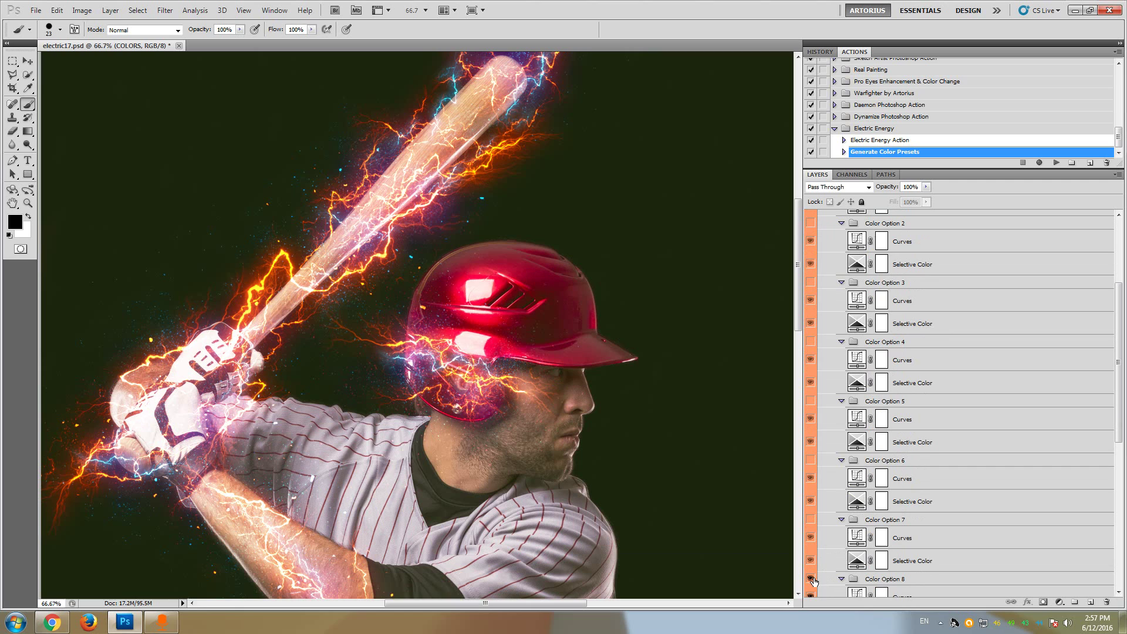
click(812, 579)
scroll(812, 564, down, 1)
scroll(812, 541, down, 1)
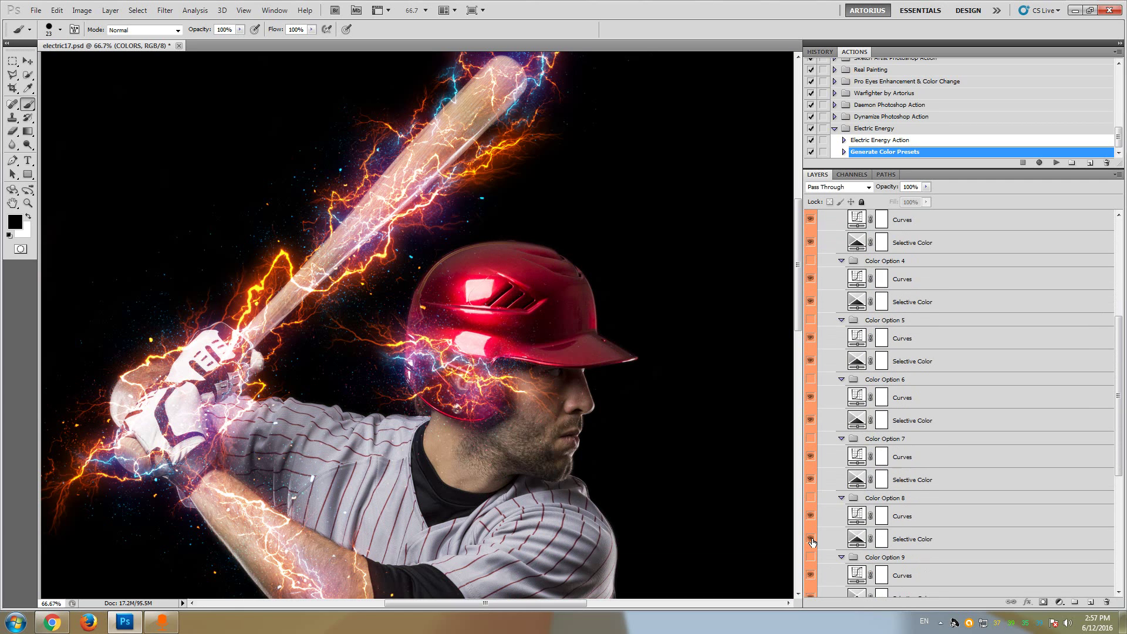
click(811, 558)
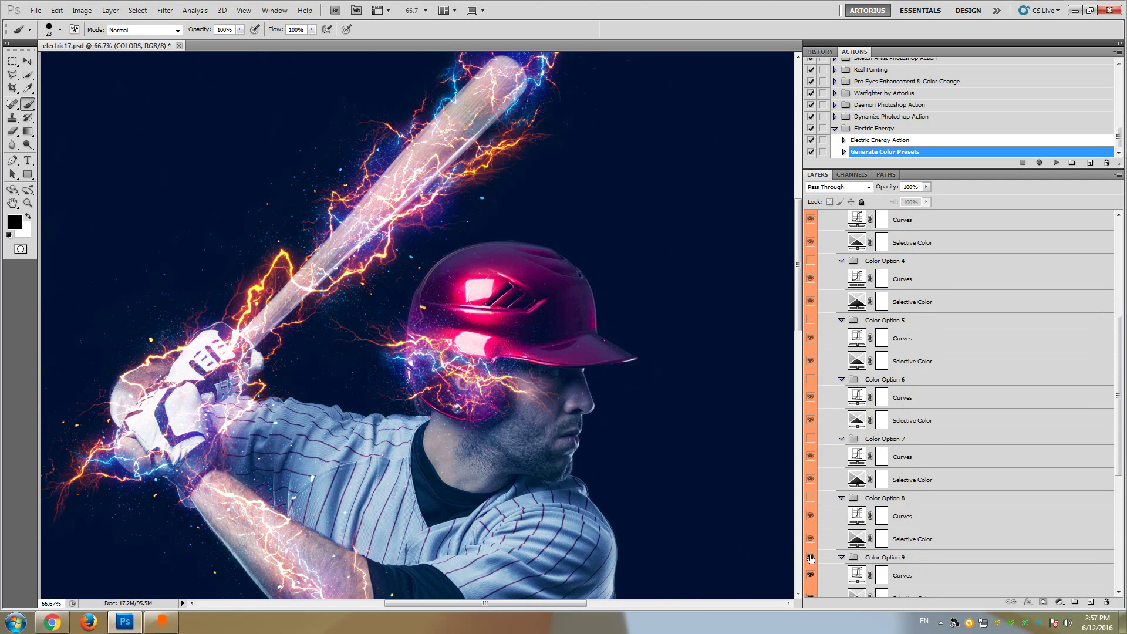
click(811, 557)
scroll(811, 557, down, 2)
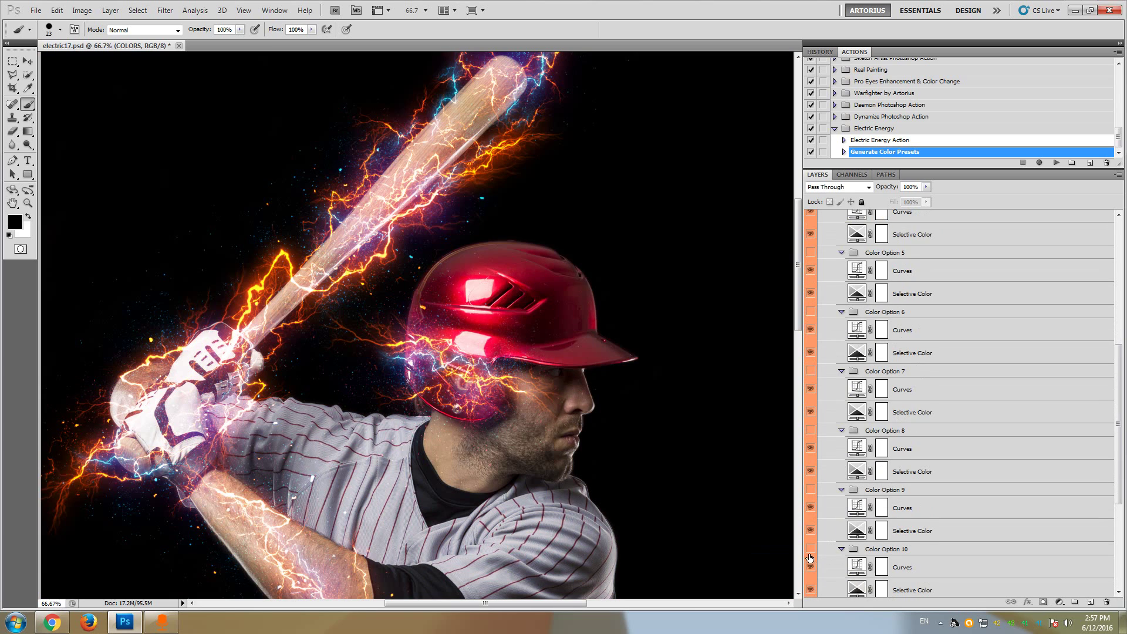
click(811, 550)
click(811, 551)
scroll(811, 555, down, 1)
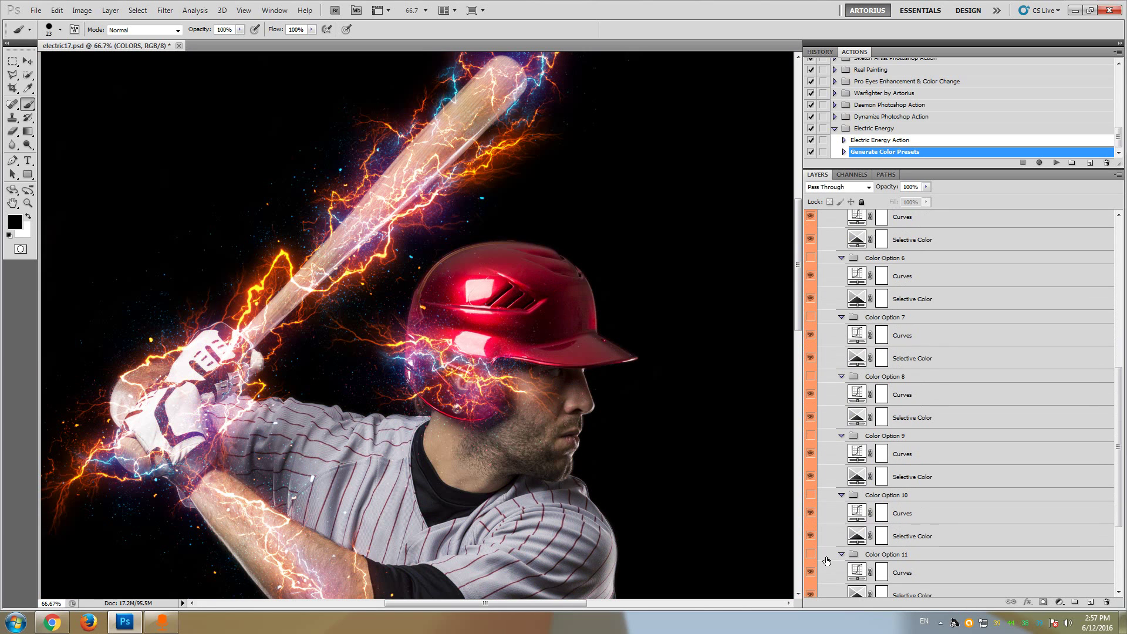
click(811, 555)
click(811, 555)
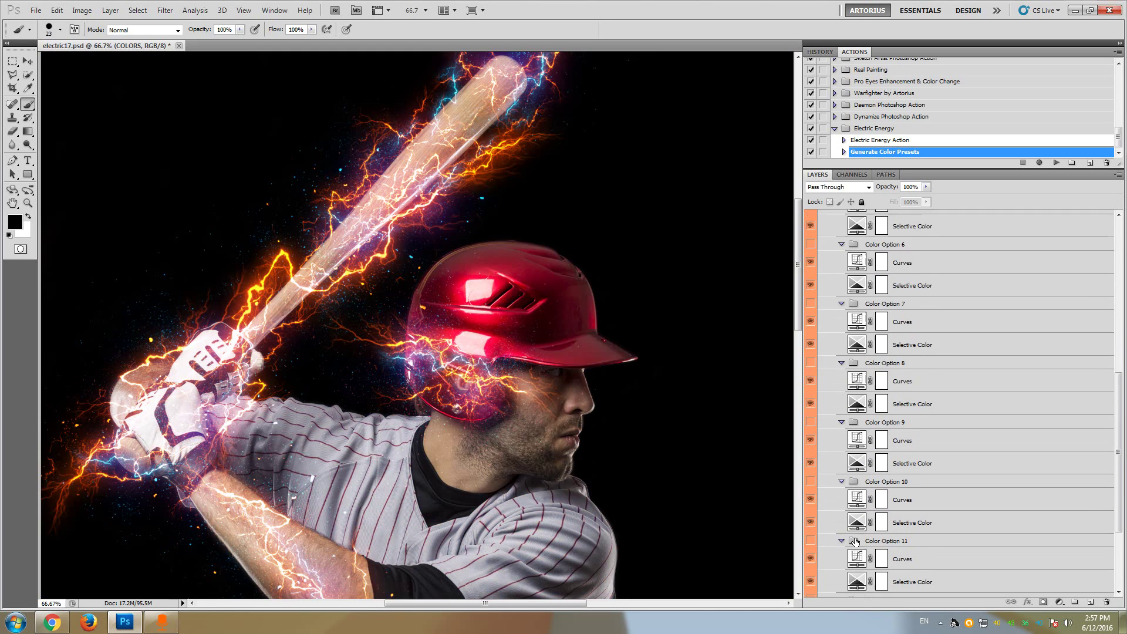
scroll(812, 557, down, 1)
click(811, 560)
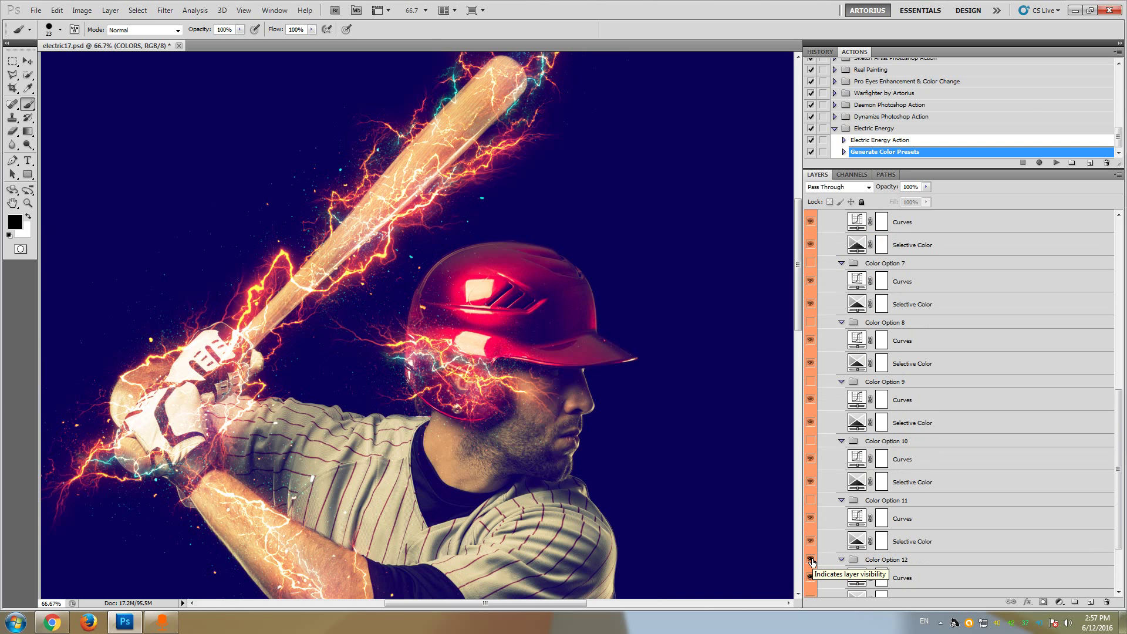
click(811, 561)
Turn on Color Option 1 as the active preset in the COLORS group, comparing the image with and without it.
scroll(891, 377, up, 5)
scroll(890, 377, up, 5)
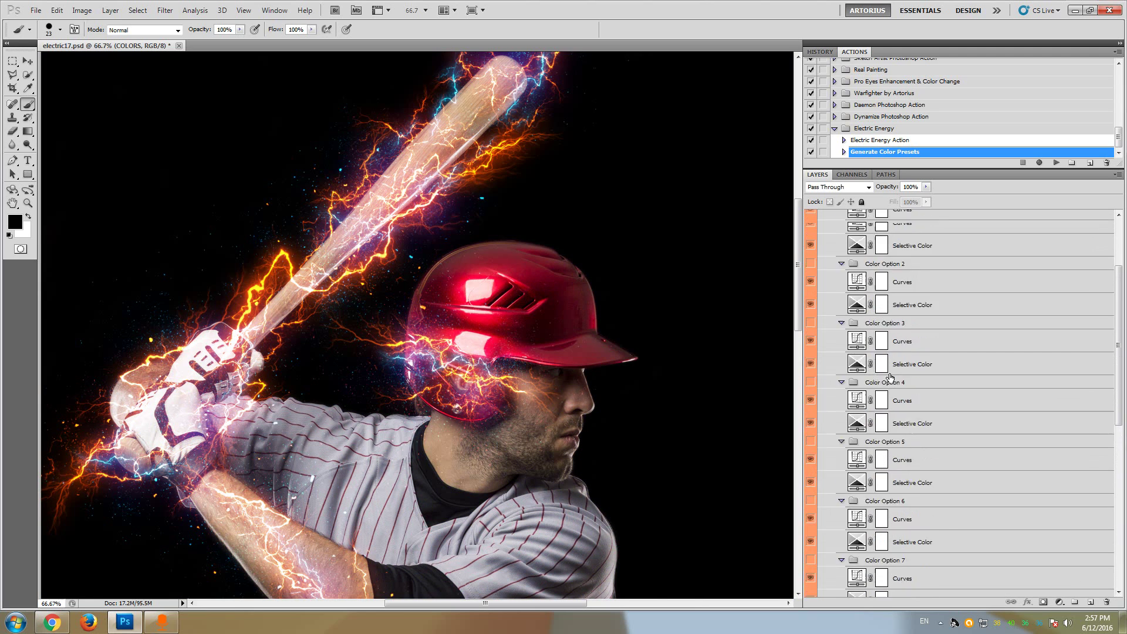
click(813, 288)
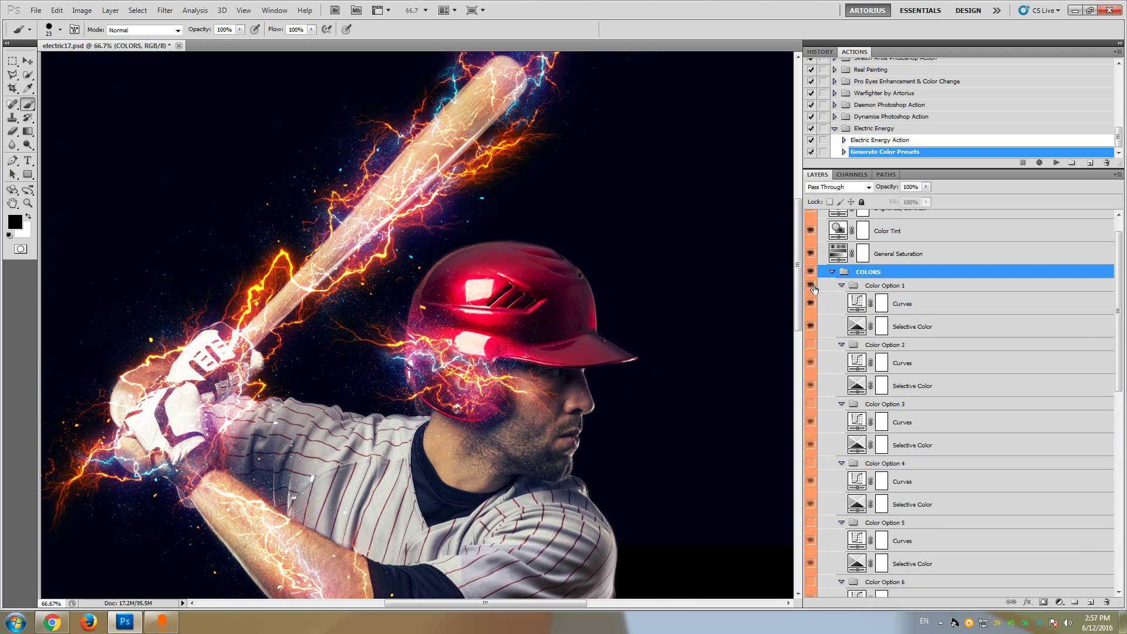
click(814, 287)
click(813, 287)
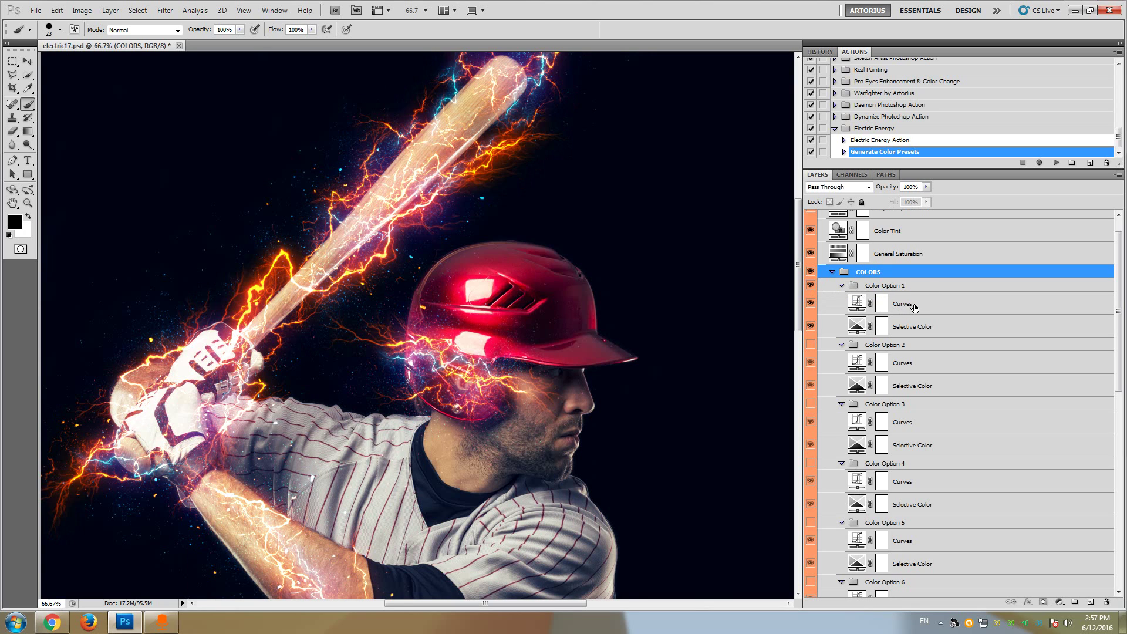
Open the Curves adjustment of Color Option 1, view its Red and Blue channels, and shift the Blue curve's midpoint slightly.
click(864, 303)
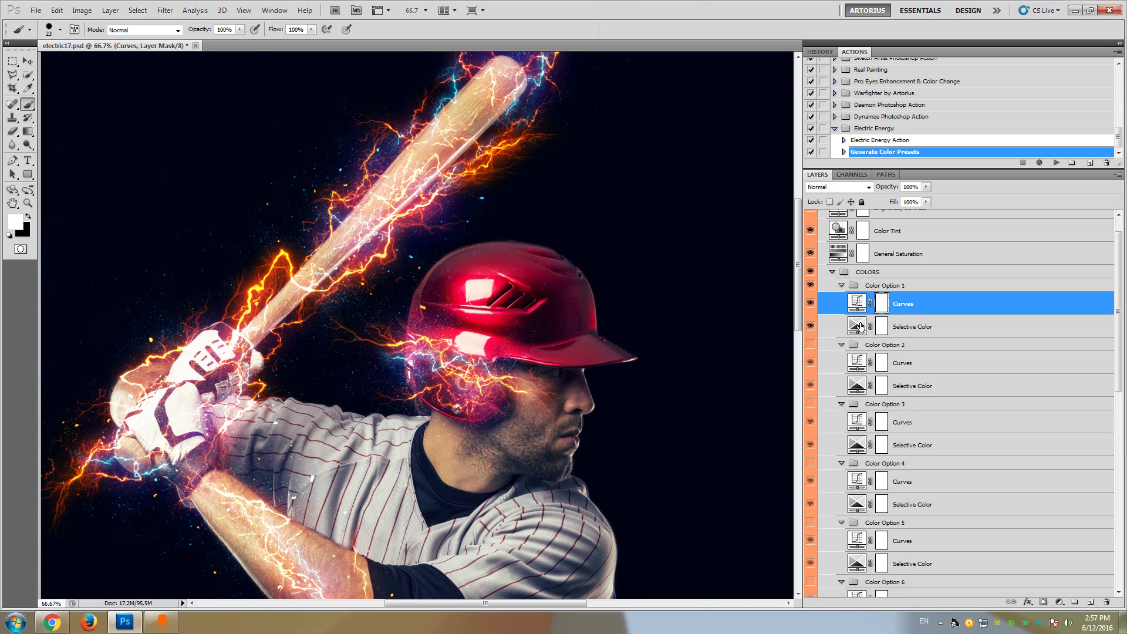
click(931, 329)
click(856, 301)
click(932, 333)
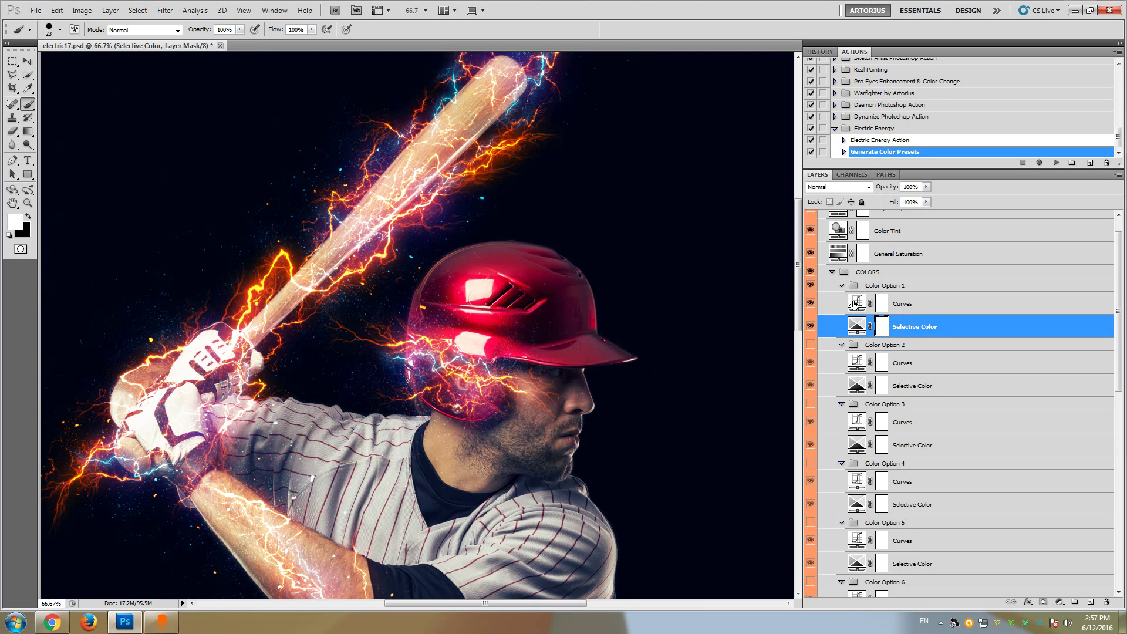
click(863, 287)
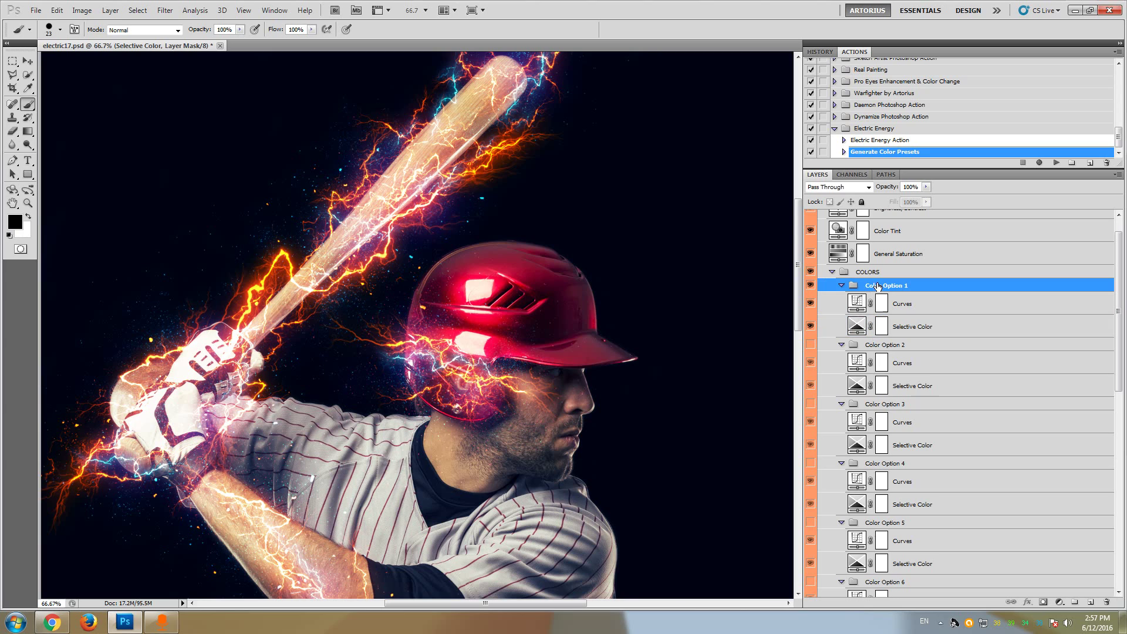
double_click(858, 303)
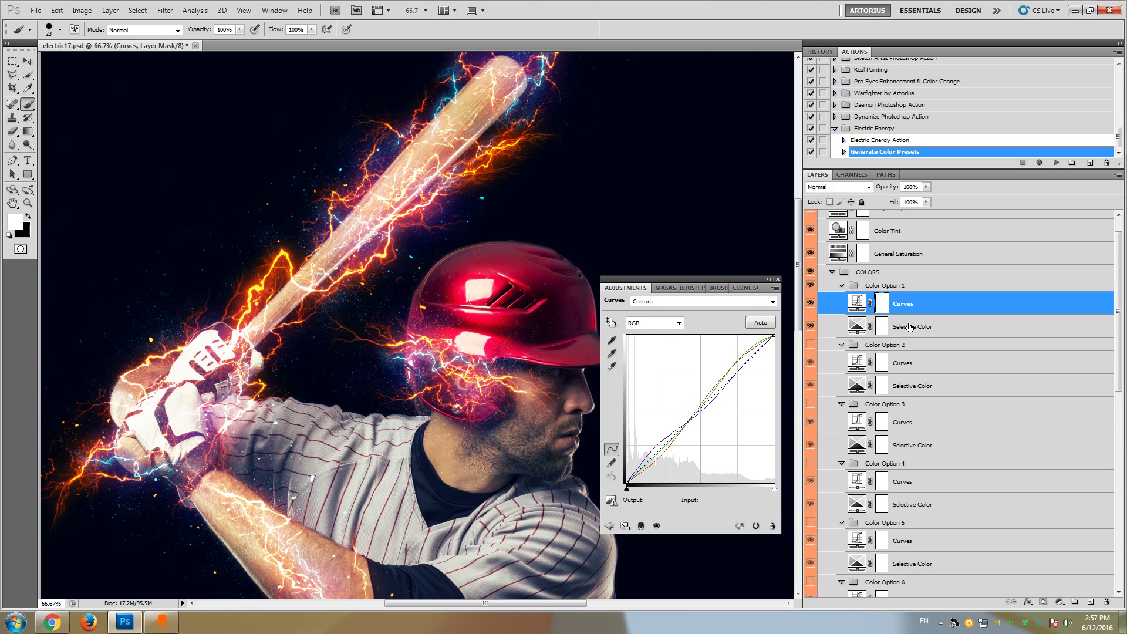
click(677, 324)
click(652, 331)
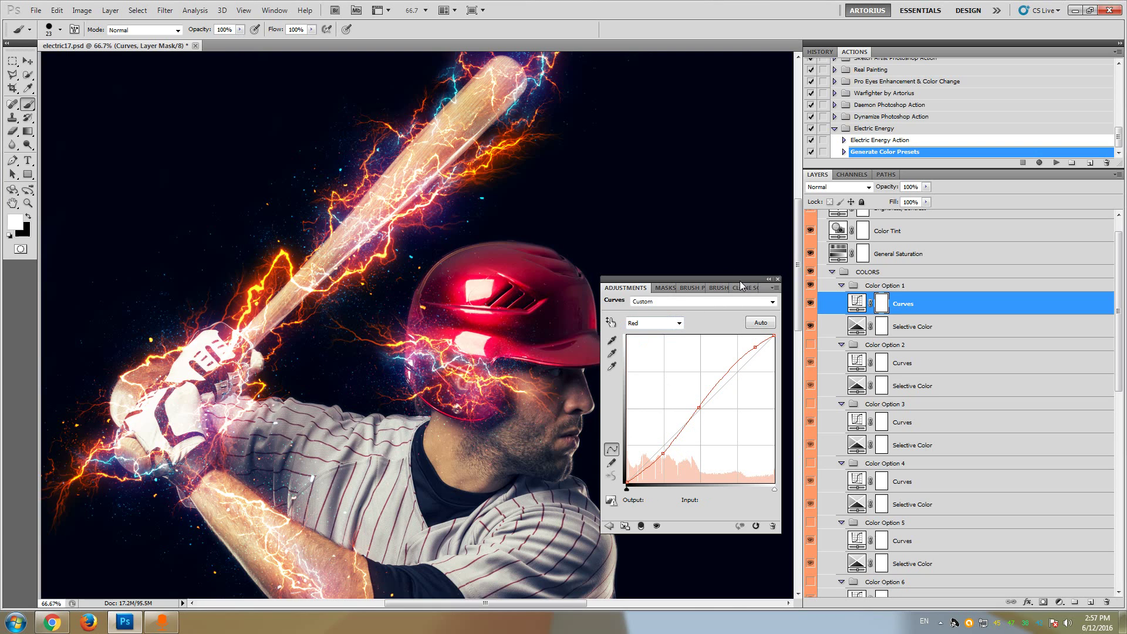
click(666, 326)
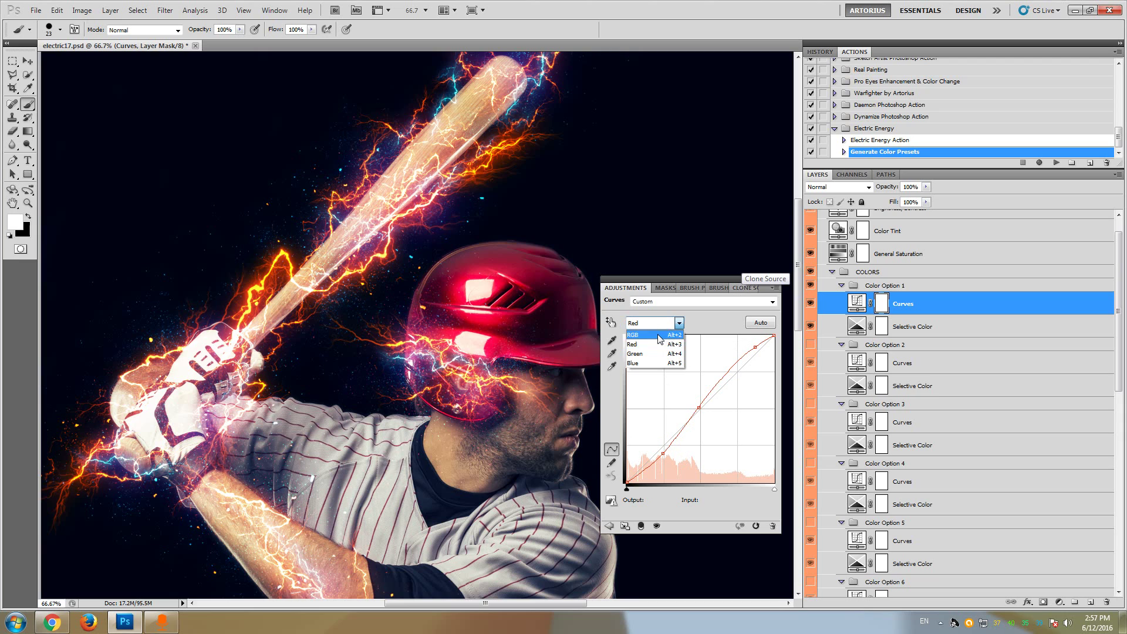
click(646, 363)
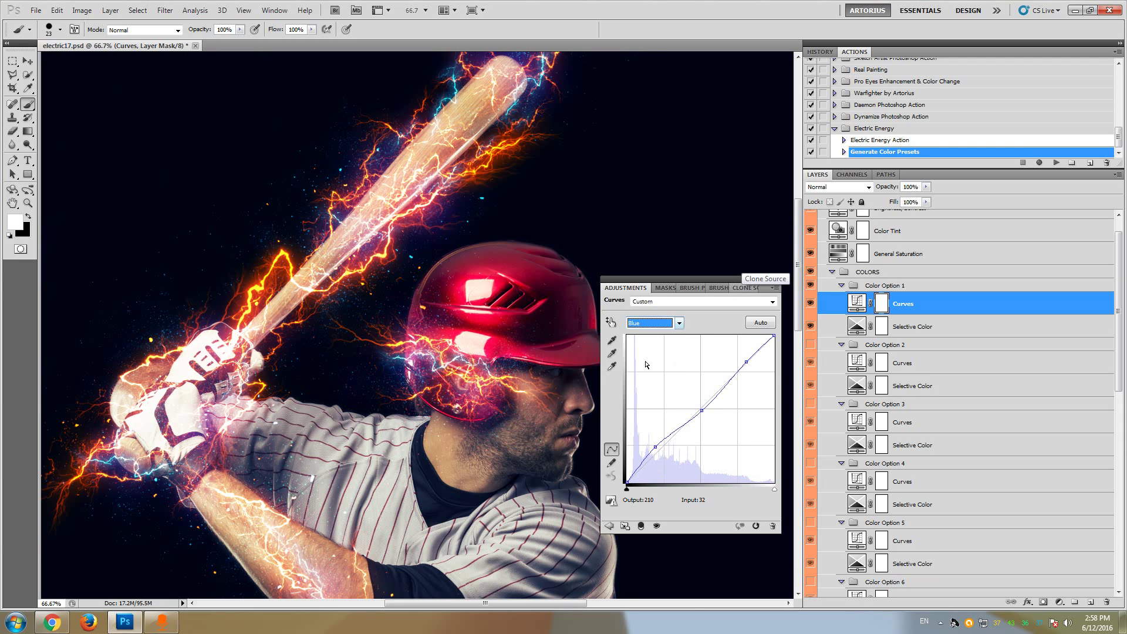
mouse_move(701, 411)
mouse_down()
mouse_move(711, 424)
mouse_move(679, 382)
mouse_move(710, 408)
mouse_up()
Review the color ranges from Reds to Blacks in Color Option 1's Selective Color adjustment, leaving the values alone.
click(907, 334)
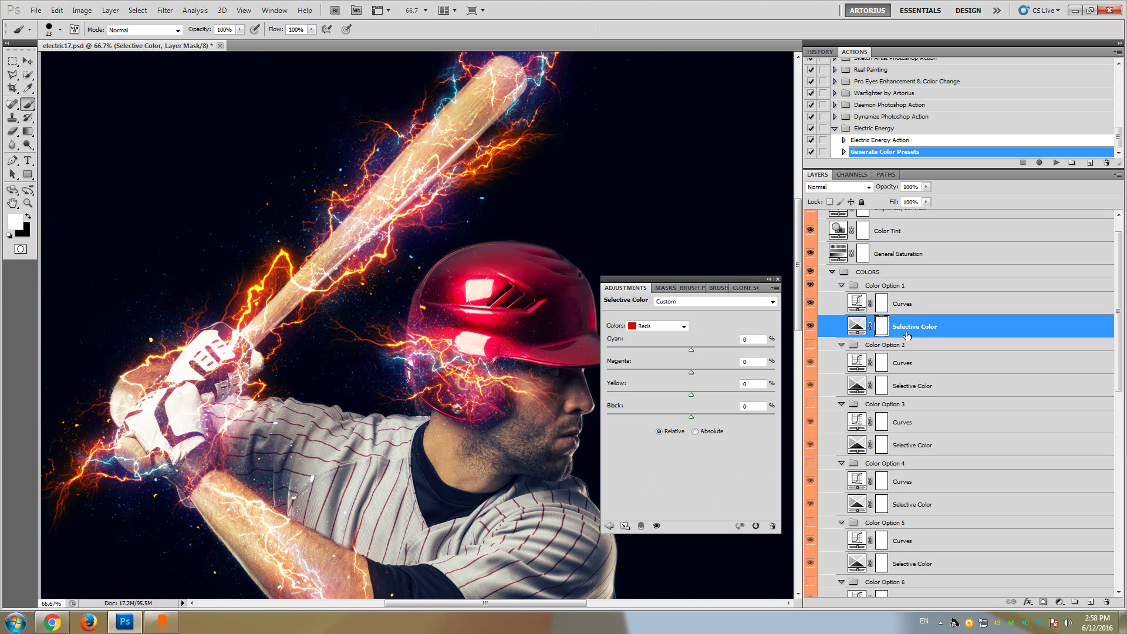
click(656, 326)
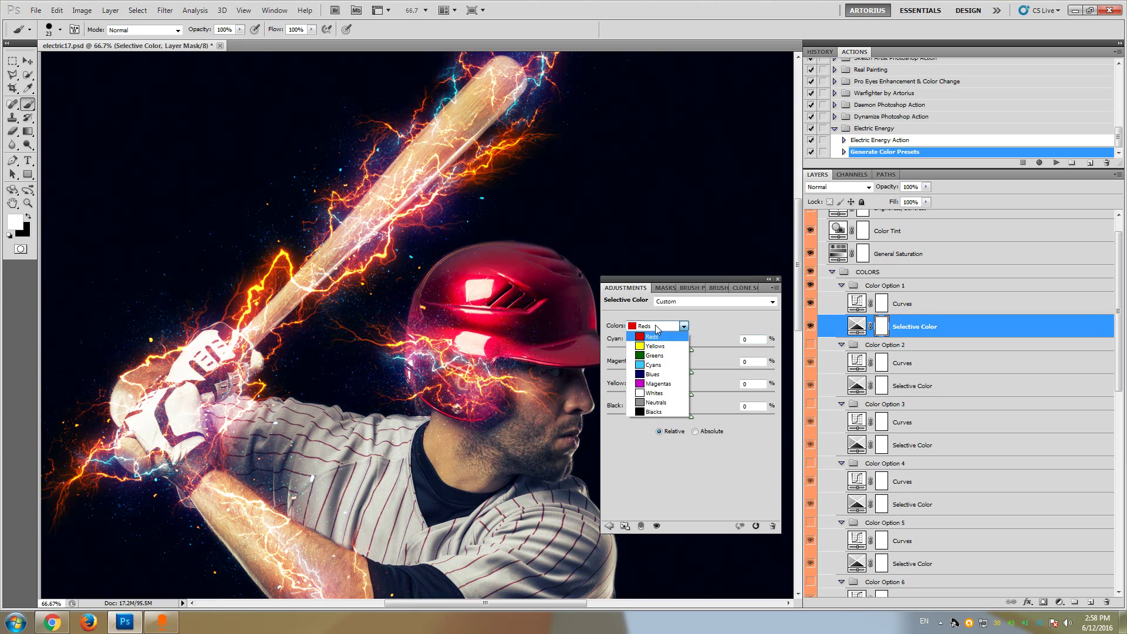
click(657, 335)
scroll(657, 329, down, 5)
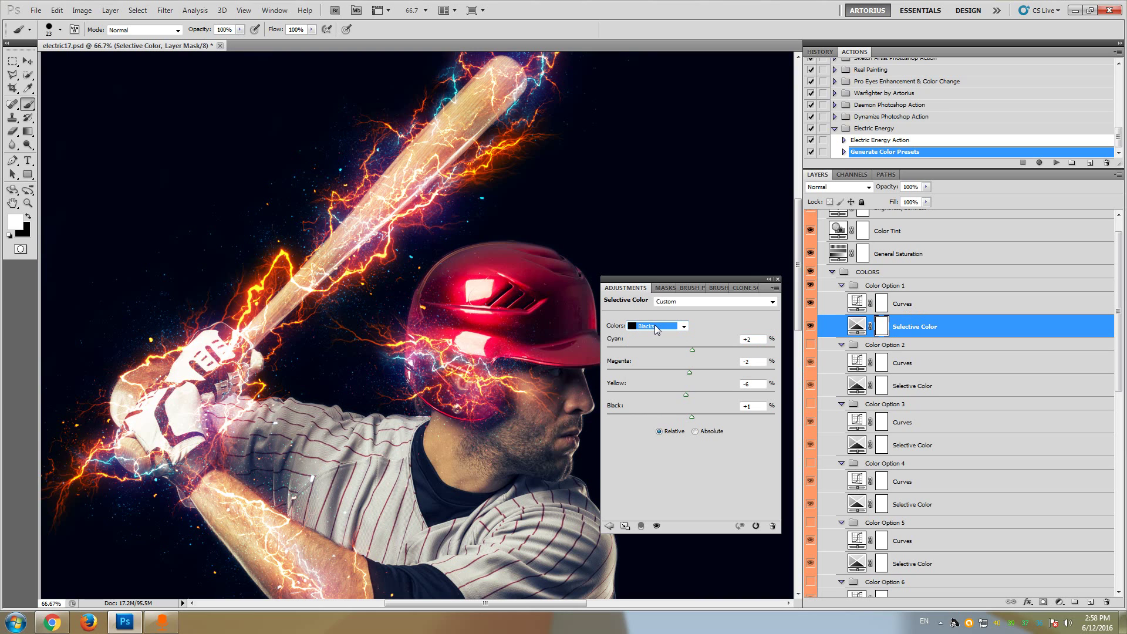
scroll(656, 328, up, 1)
scroll(654, 325, up, 1)
scroll(654, 326, down, 2)
click(779, 280)
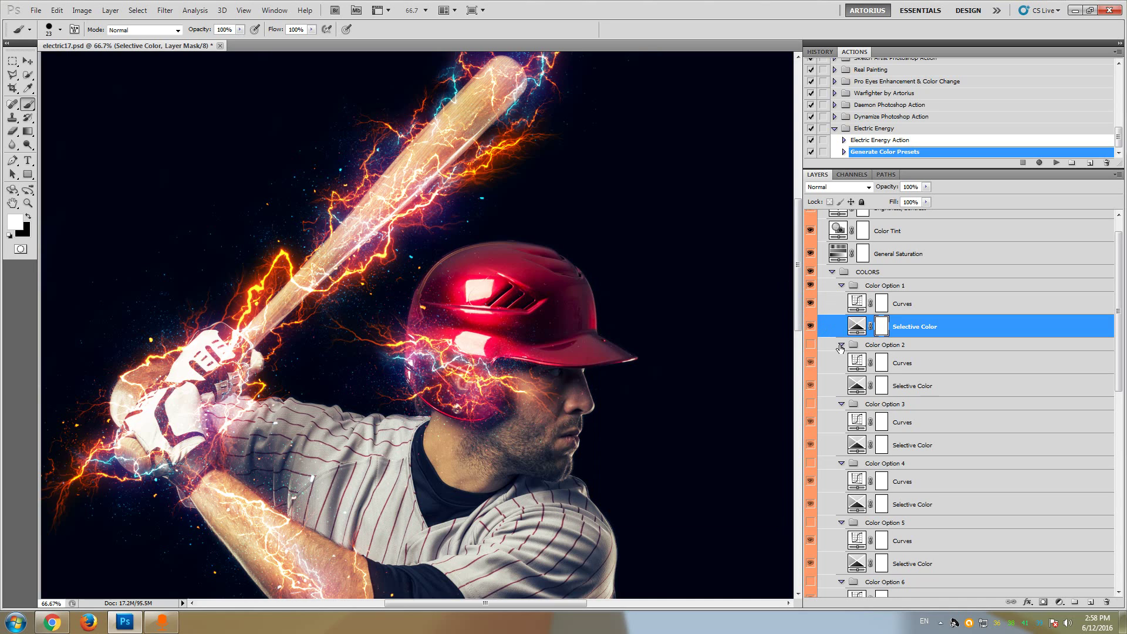
Collapse the Color Option 1 to 12 groups inside the COLORS group.
click(842, 287)
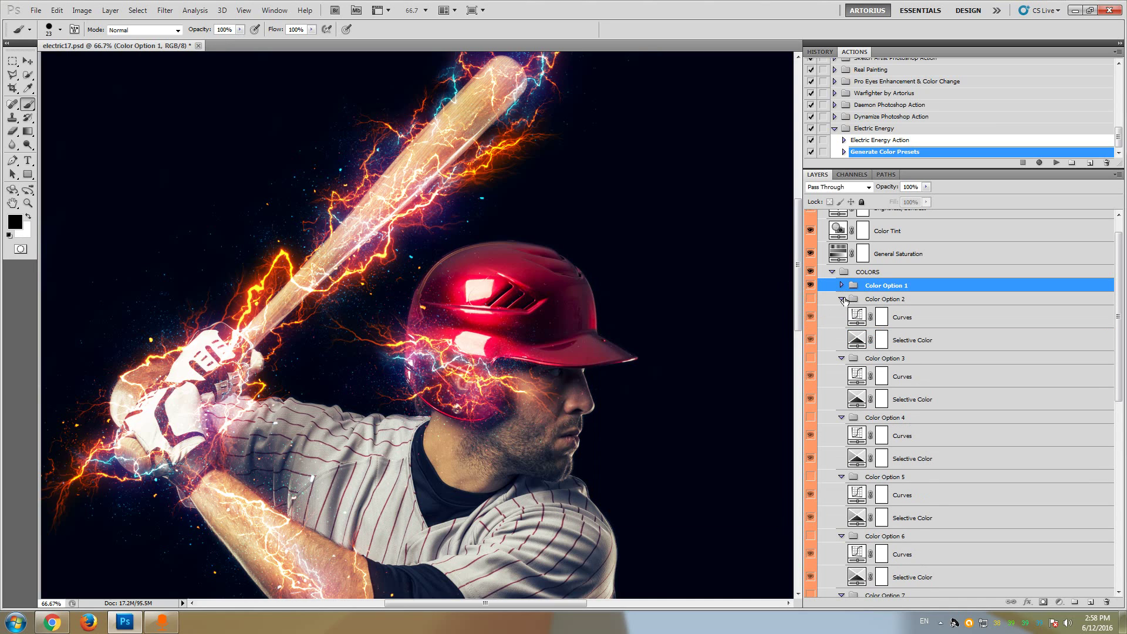
click(842, 299)
click(842, 312)
click(841, 326)
click(841, 340)
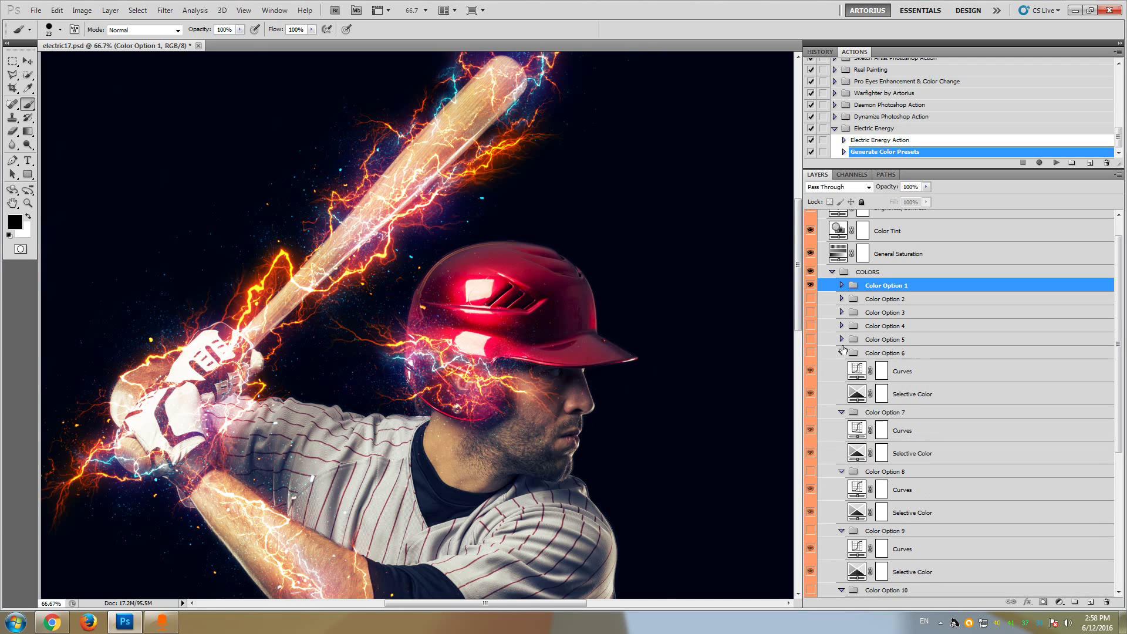
click(842, 354)
click(841, 366)
click(841, 379)
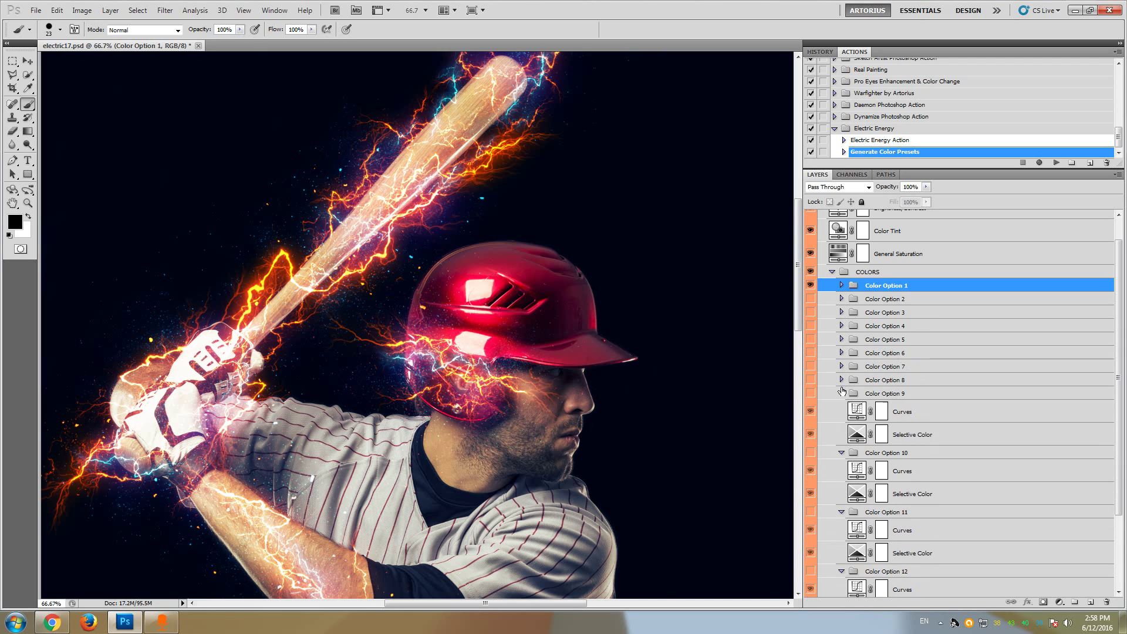
click(843, 395)
click(842, 408)
click(842, 421)
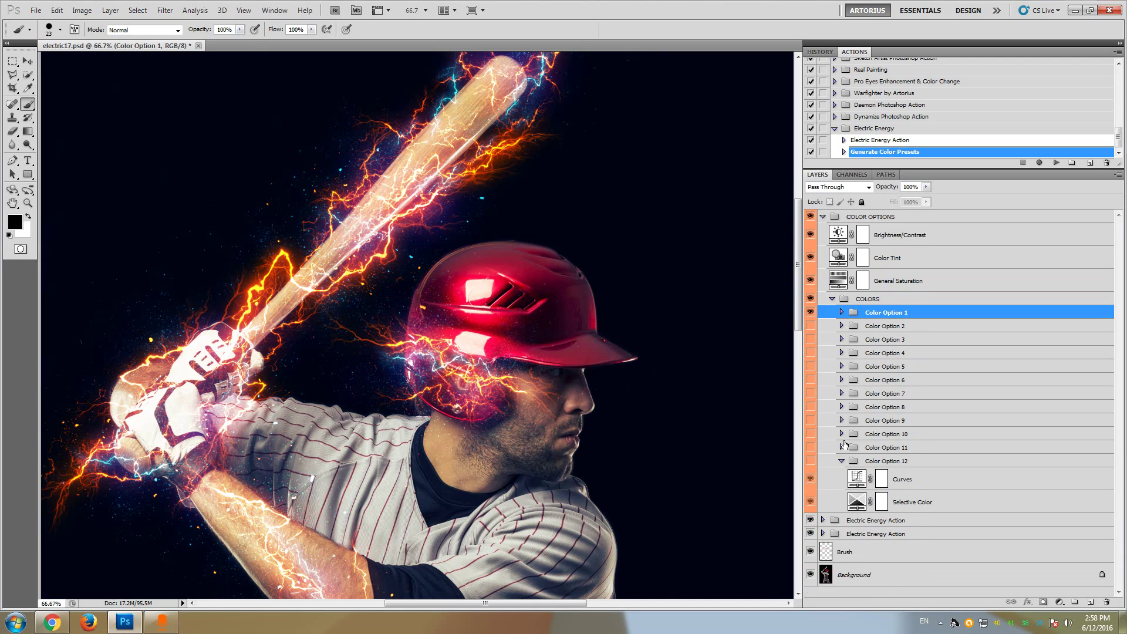
click(841, 462)
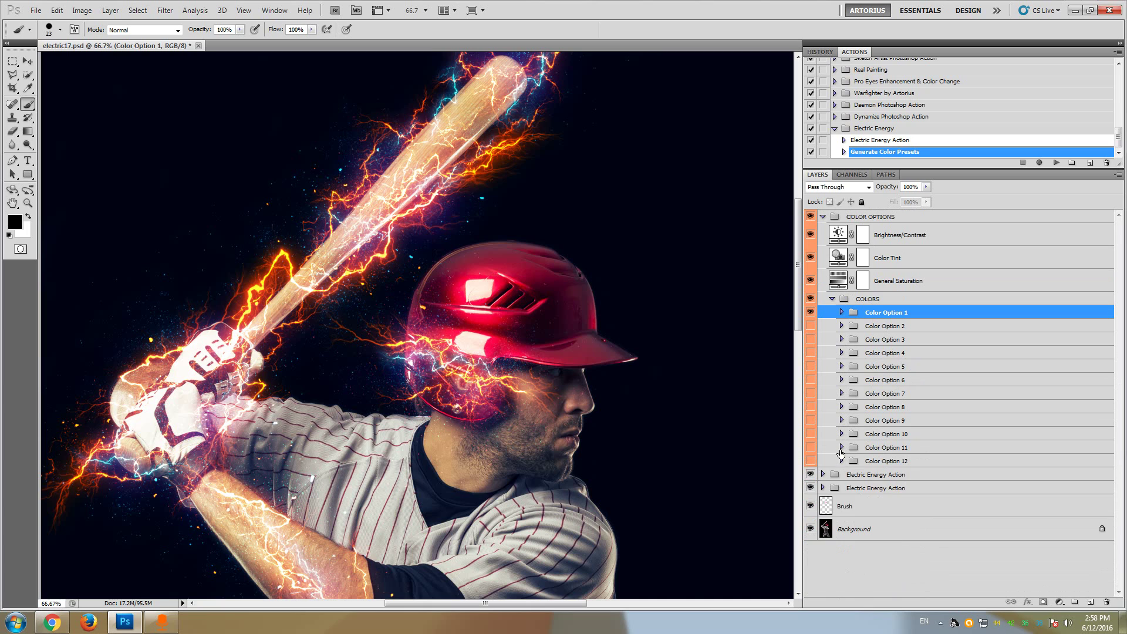
Compare the image with and without the COLOR OPTIONS group, leaving the group hidden and collapsed.
click(811, 217)
click(812, 220)
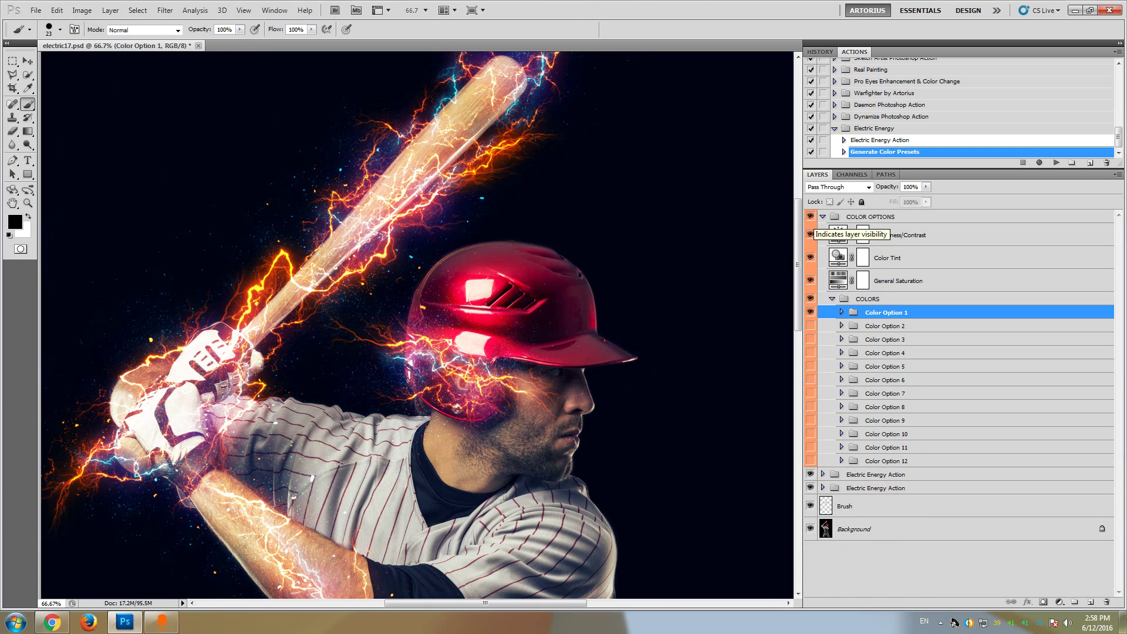
click(812, 217)
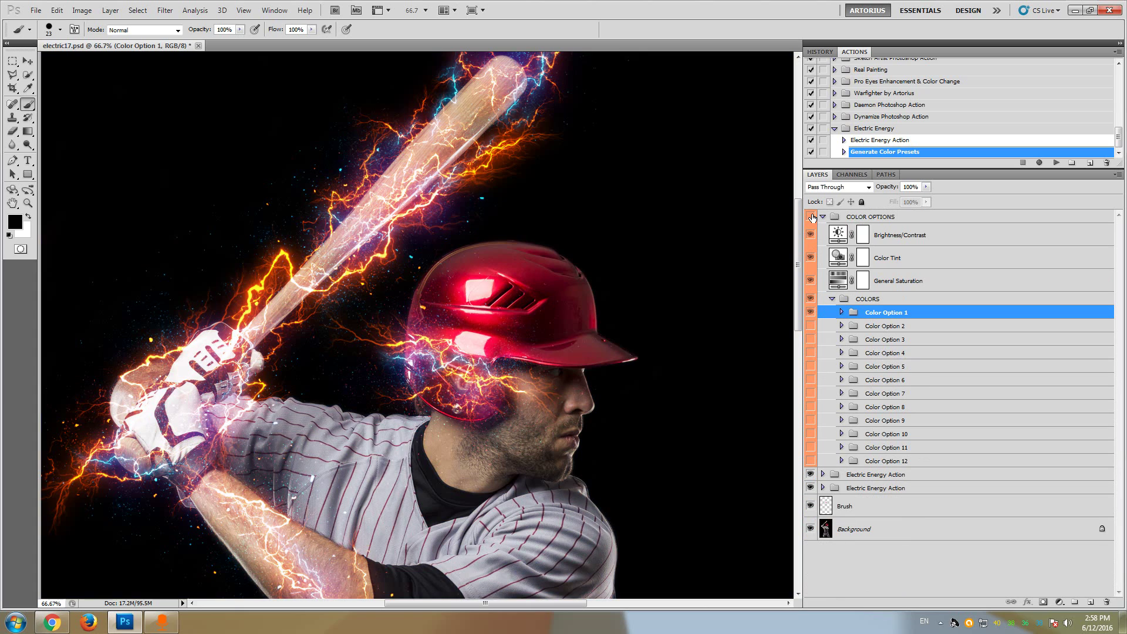
click(823, 217)
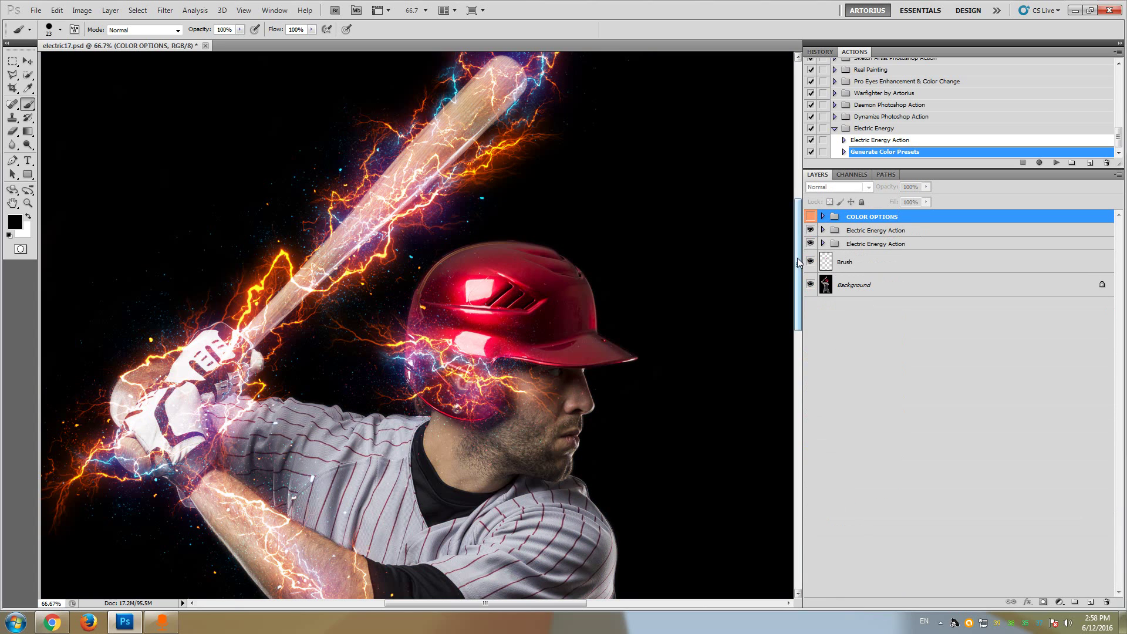
Examine the lightning on the bat, helmet, gloves and arm at 100%, and view the whole effect at 50% and 66.7%.
drag(798, 261, 799, 246)
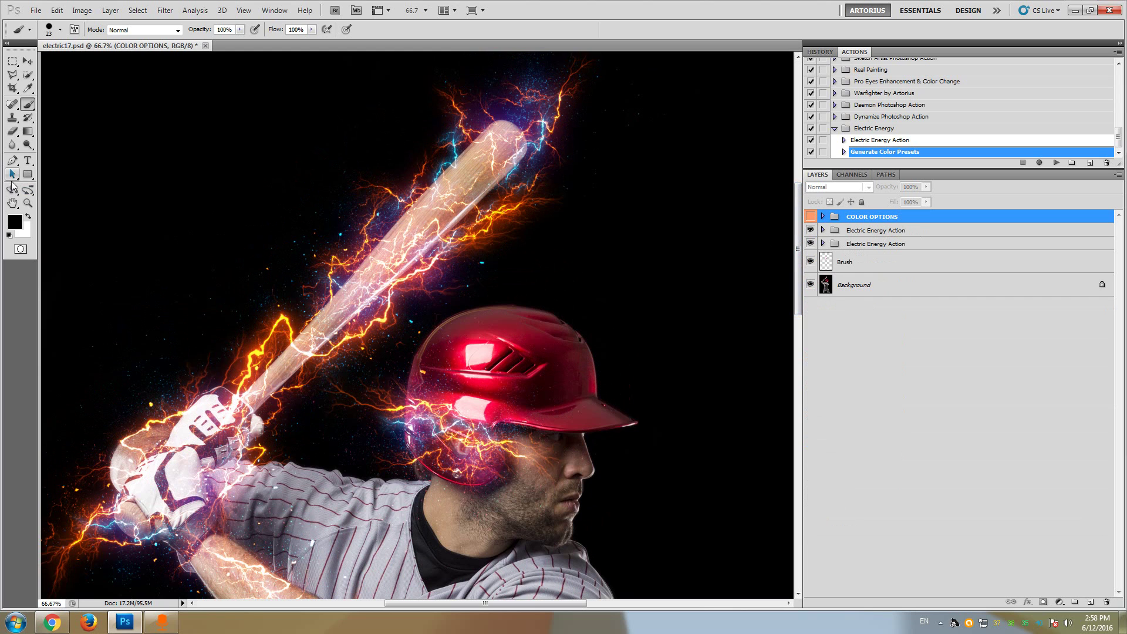
click(27, 204)
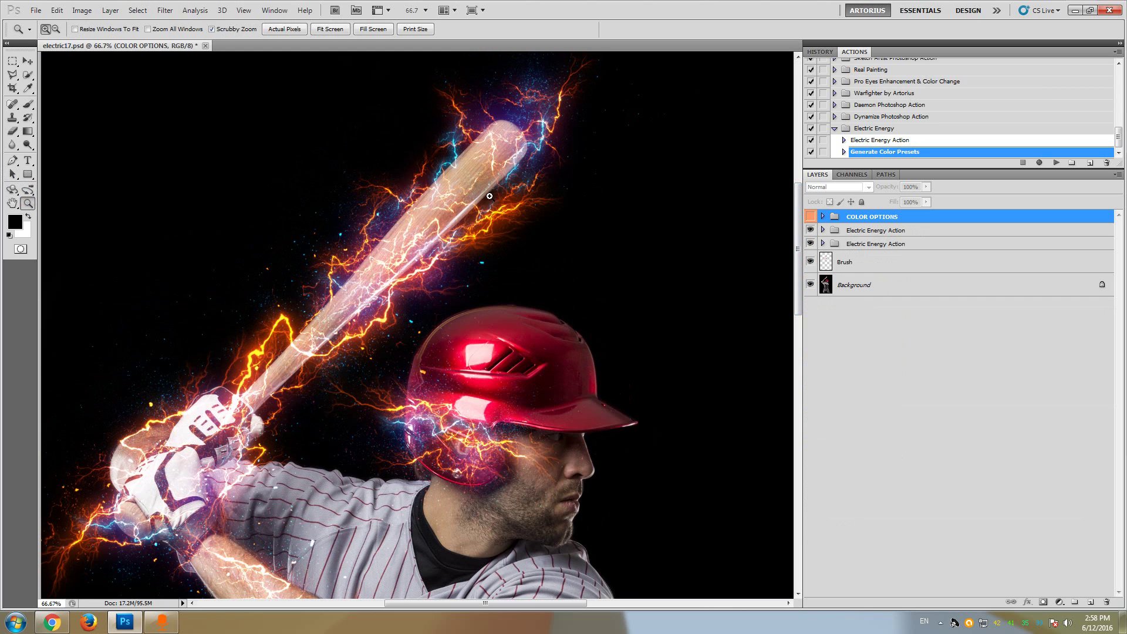
drag(484, 162, 630, 180)
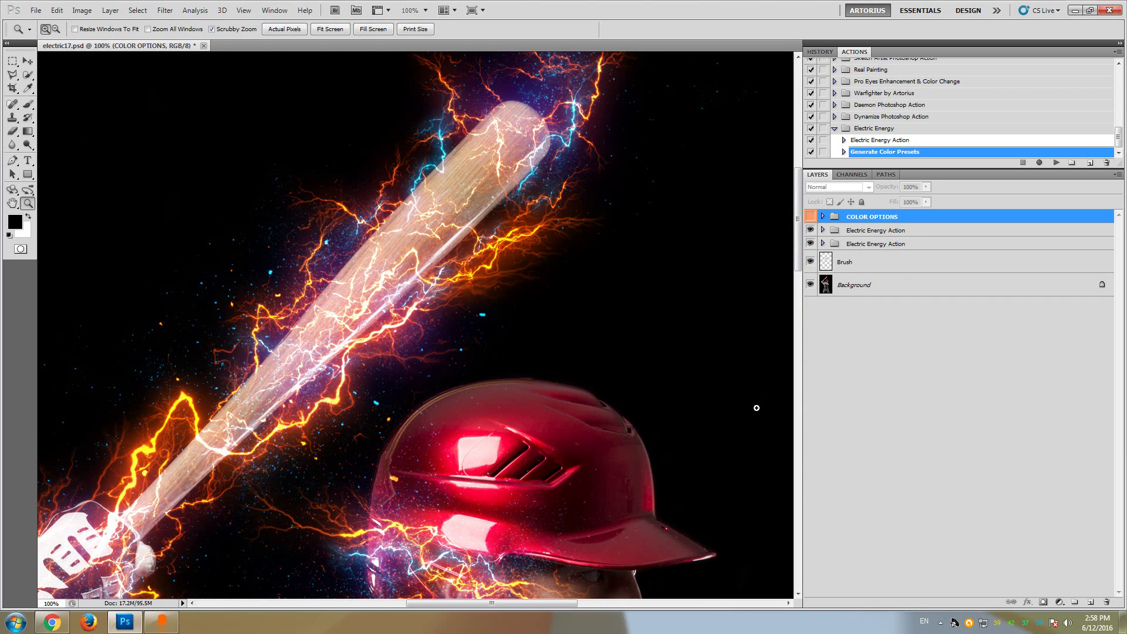
drag(799, 258, 806, 301)
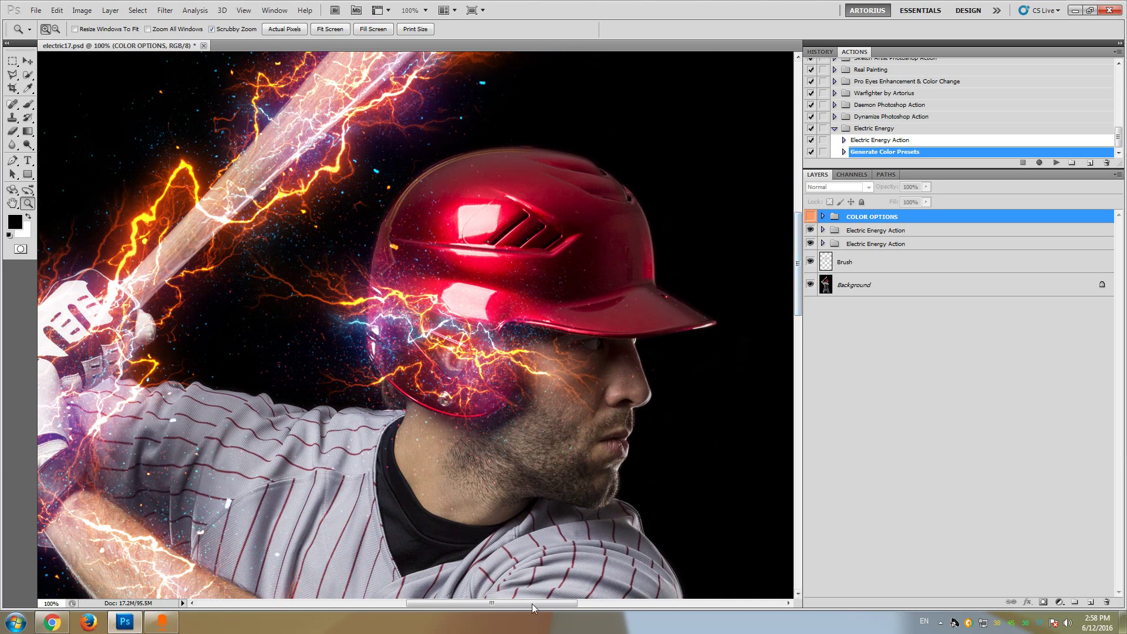
drag(530, 603, 506, 603)
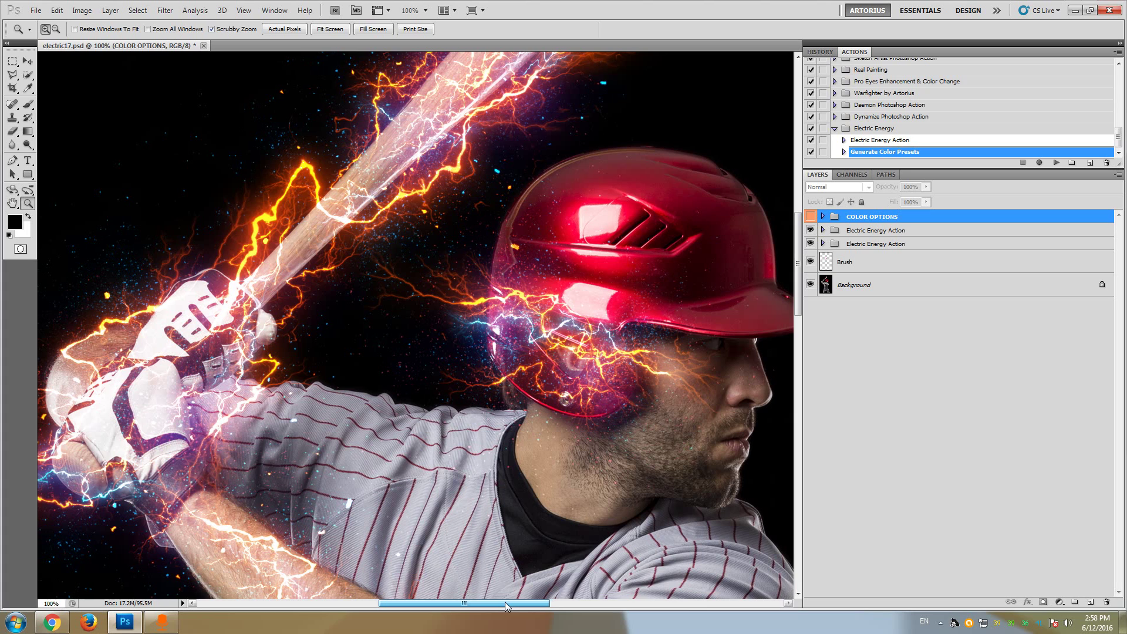
alt+click(437, 355)
alt+click(437, 355)
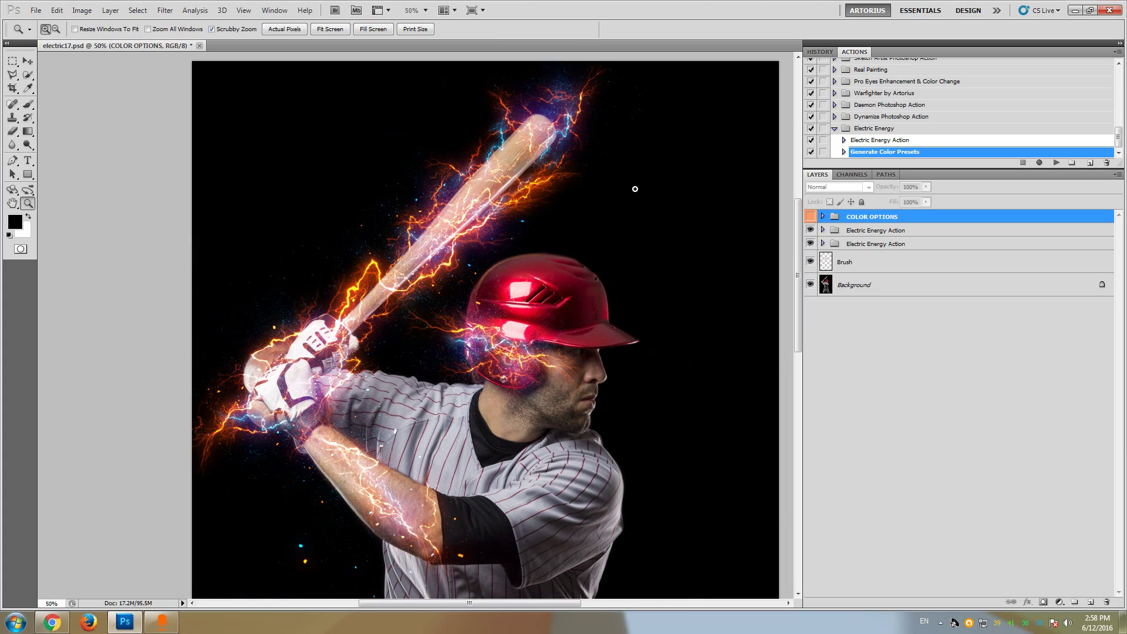
click(573, 178)
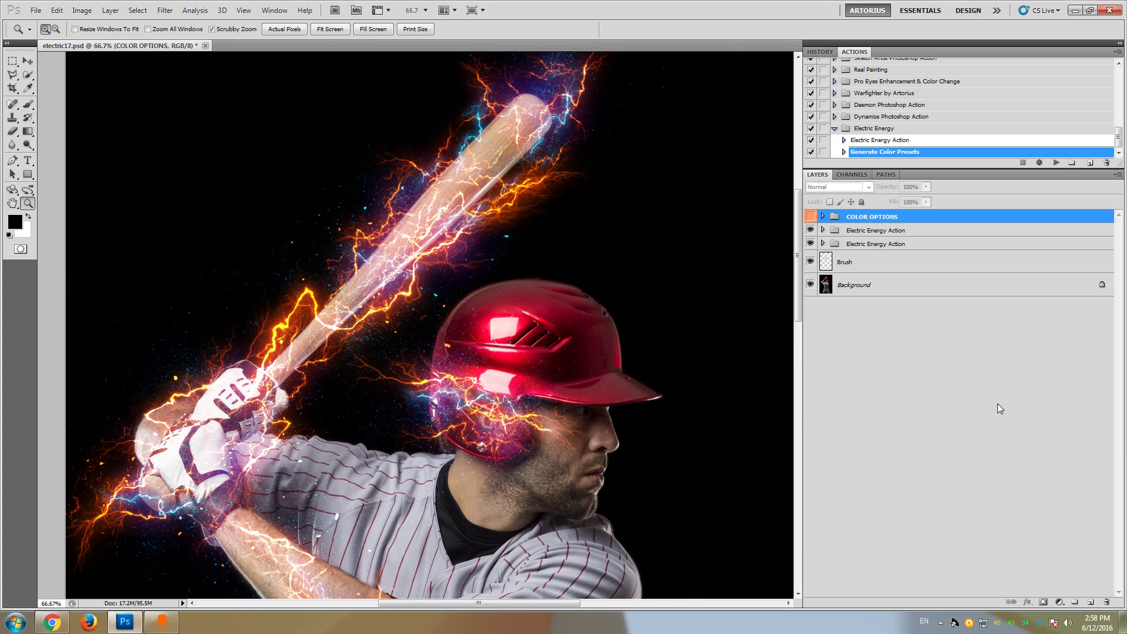